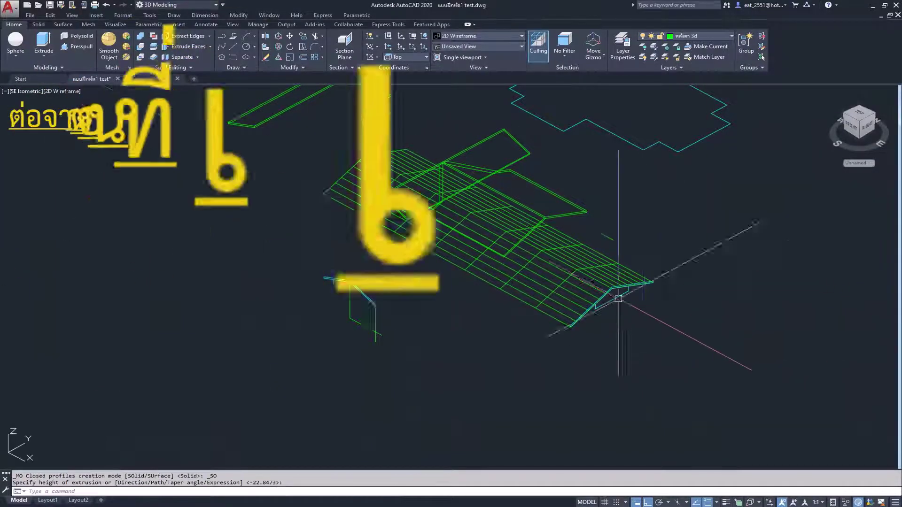
Start moving the sloped roof piece from its corner base point, accepting loss of associativity.
click(289, 36)
scroll(658, 301, up, 4)
scroll(564, 320, up, 4)
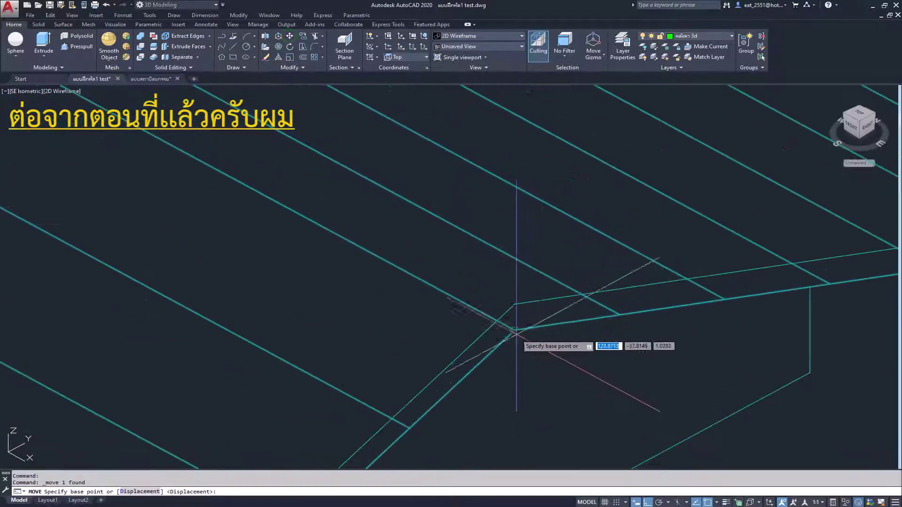
click(523, 321)
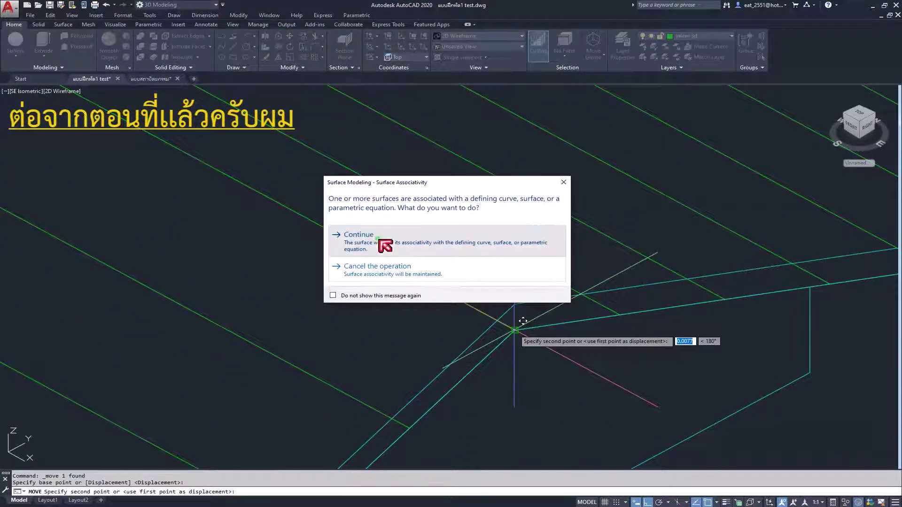
click(413, 296)
Snap the roof piece onto the matching corner of the green roof.
scroll(579, 389, down, 3)
scroll(540, 346, down, 3)
scroll(414, 257, up, 3)
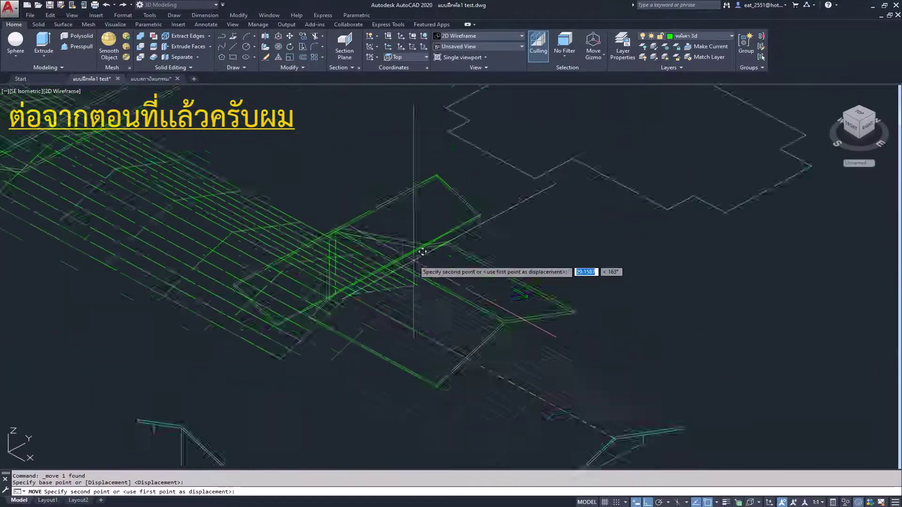
scroll(541, 353, up, 3)
scroll(540, 353, up, 3)
scroll(597, 301, up, 2)
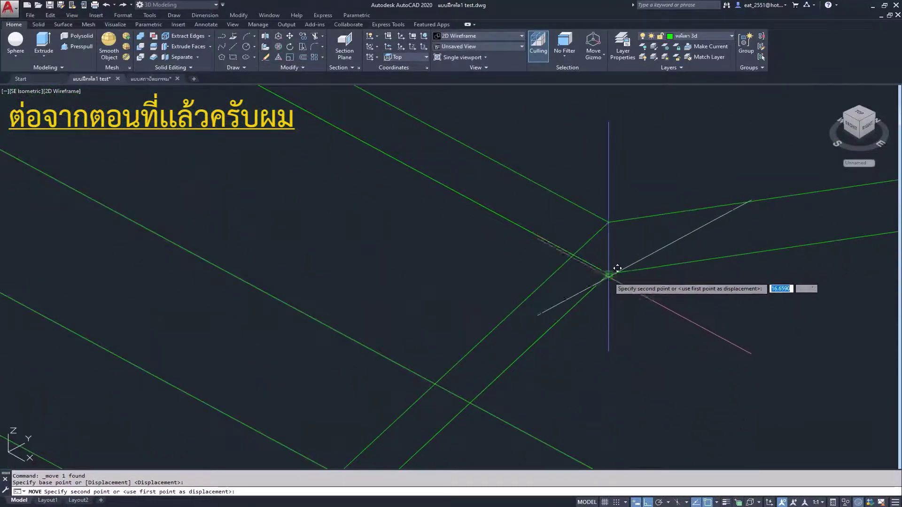
click(608, 281)
scroll(608, 281, down, 3)
scroll(610, 305, down, 3)
scroll(514, 282, down, 2)
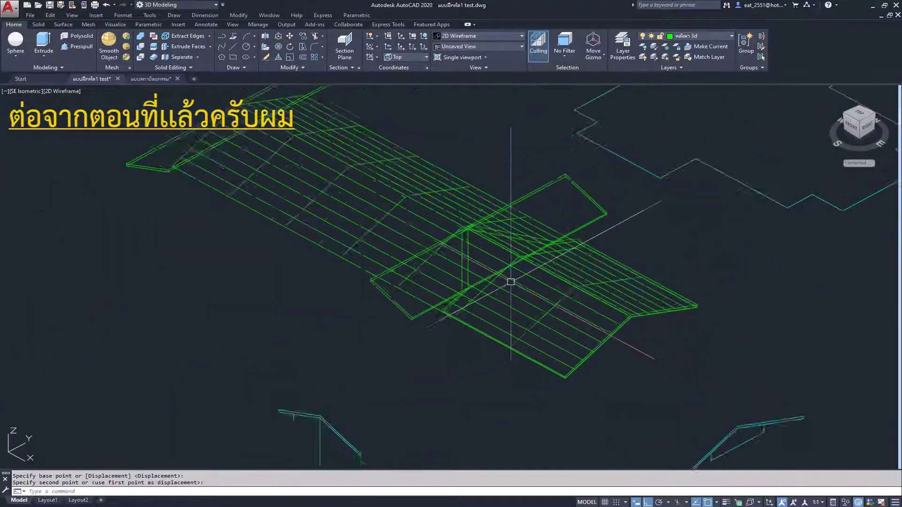
scroll(594, 352, down, 2)
scroll(594, 352, down, 2)
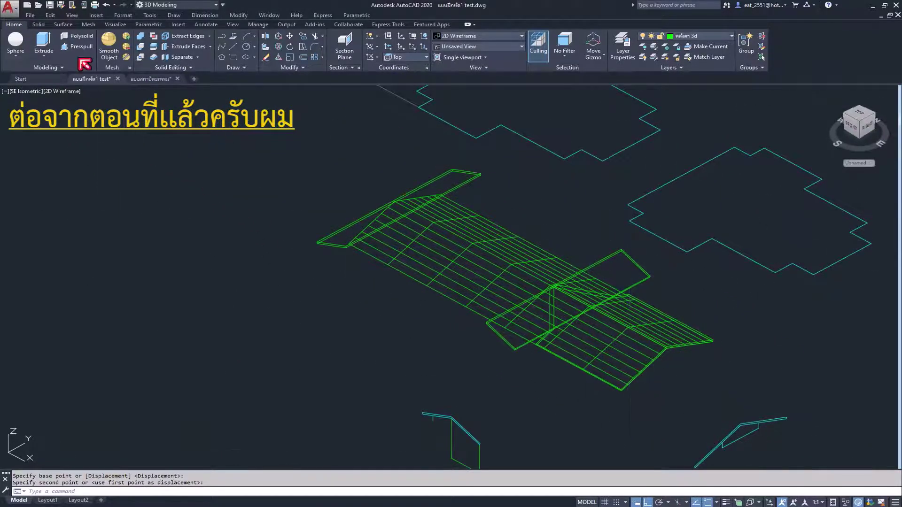
click(156, 49)
Slice the green roof with the moved sloped surface (S option), keeping both halves.
scroll(454, 313, up, 4)
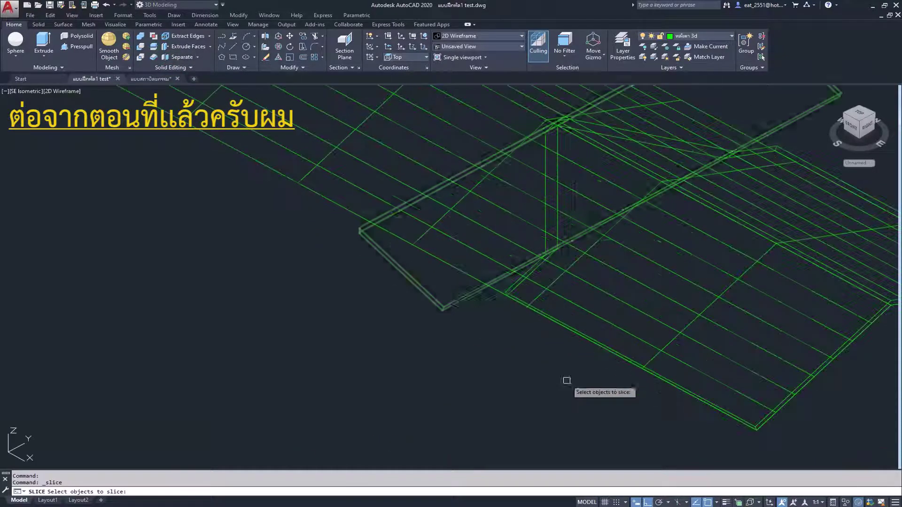
click(456, 303)
key(Return)
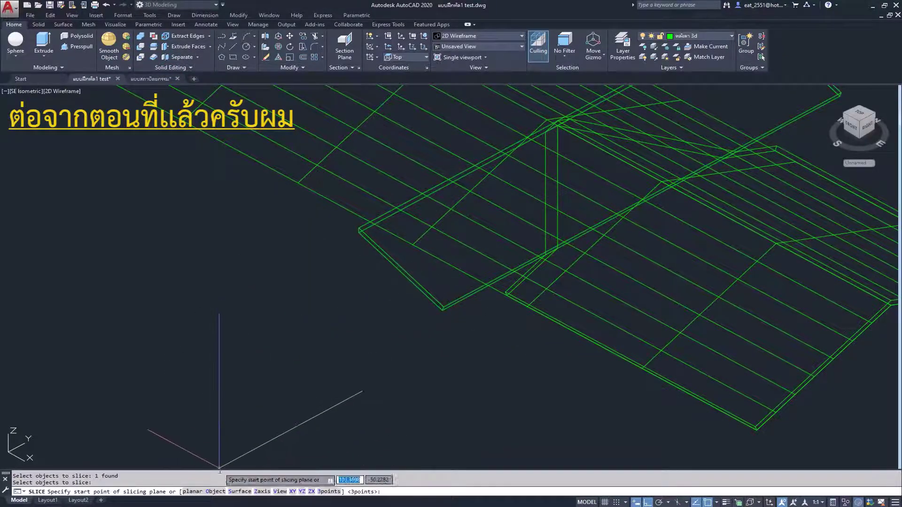
text(S)
key(Return)
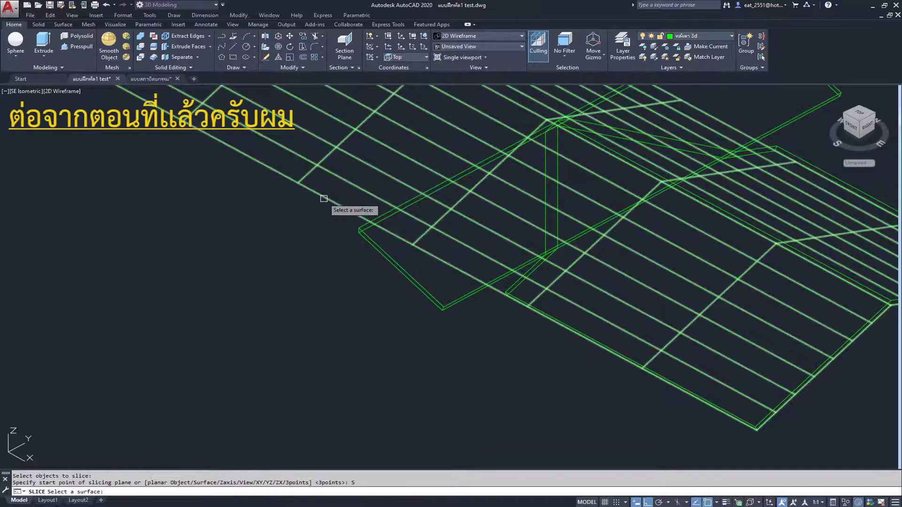
click(318, 202)
key(Return)
scroll(291, 248, down, 3)
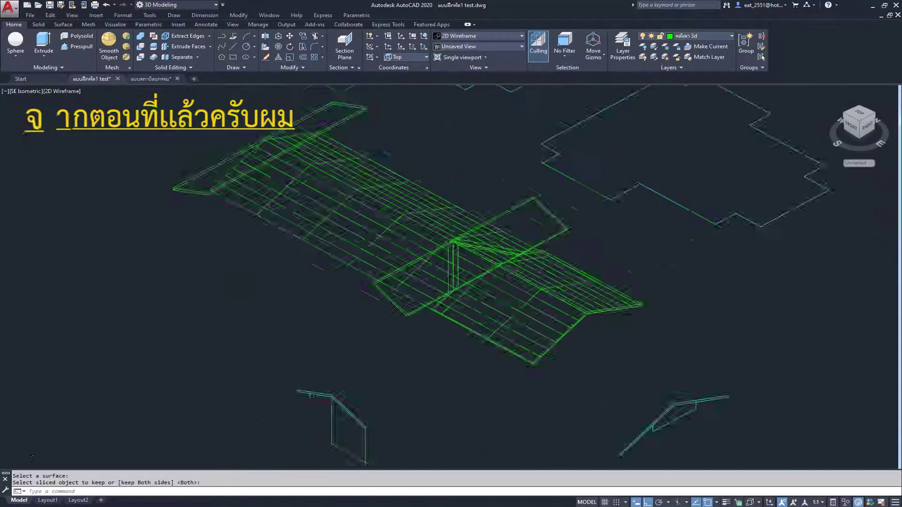
scroll(151, 245, down, 2)
Switch to Realistic visual style and delete the unwanted sliced-off roof portion.
click(67, 93)
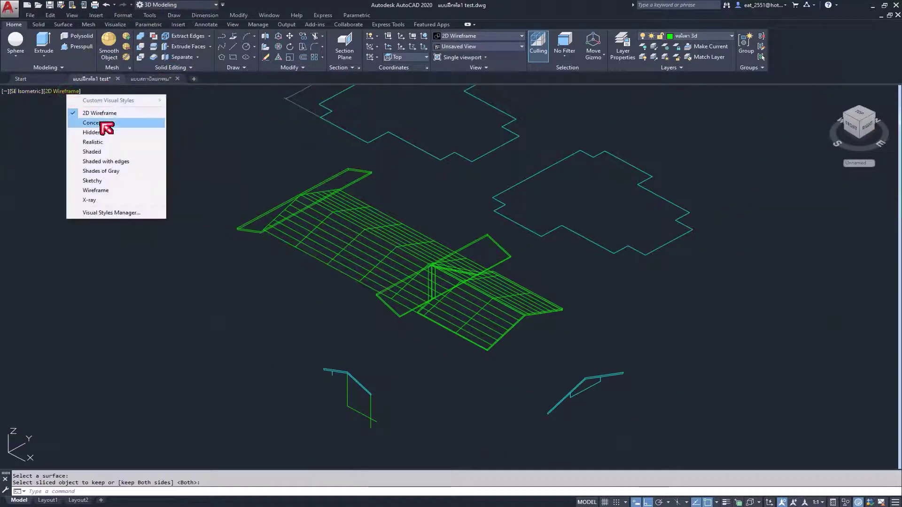
click(107, 142)
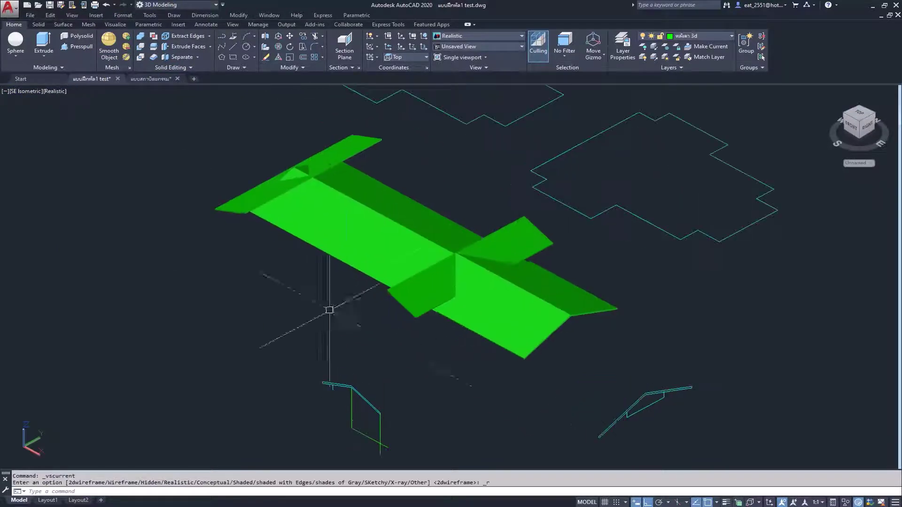
key(Delete)
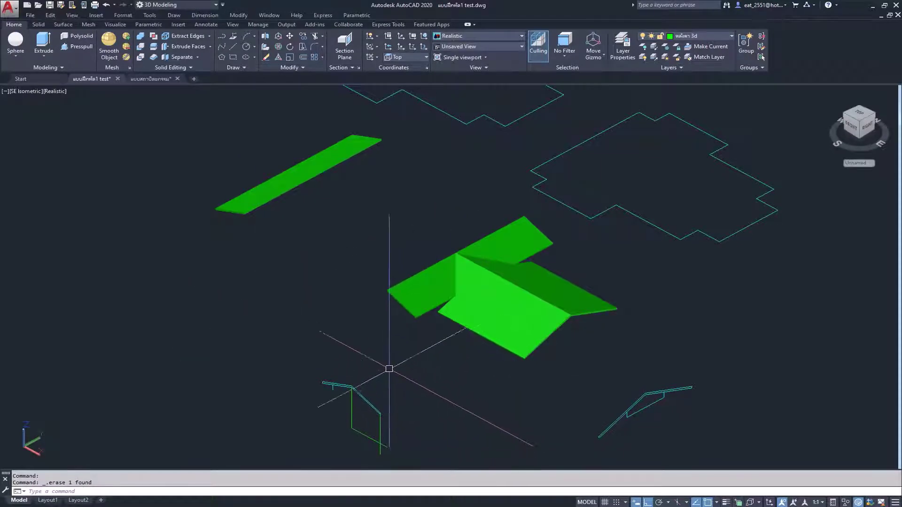
shift+middle_drag(389, 368, 526, 324)
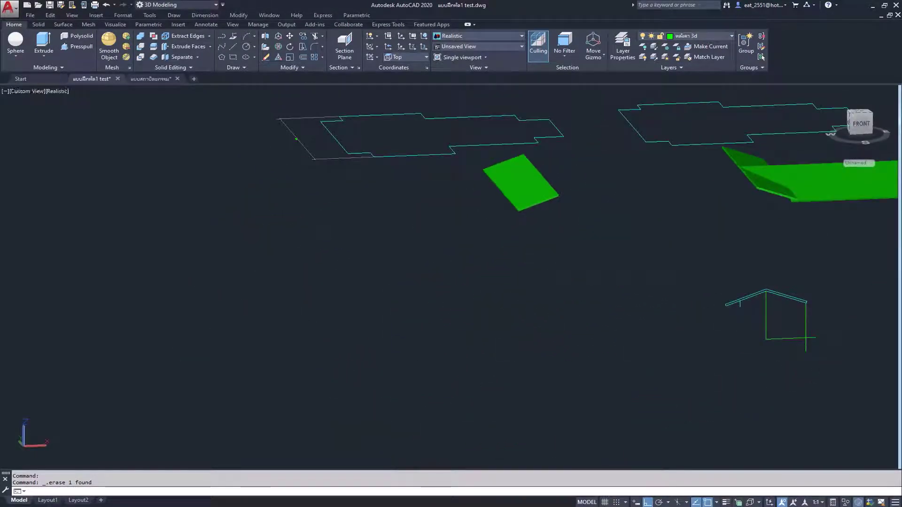
scroll(858, 207, down, 1)
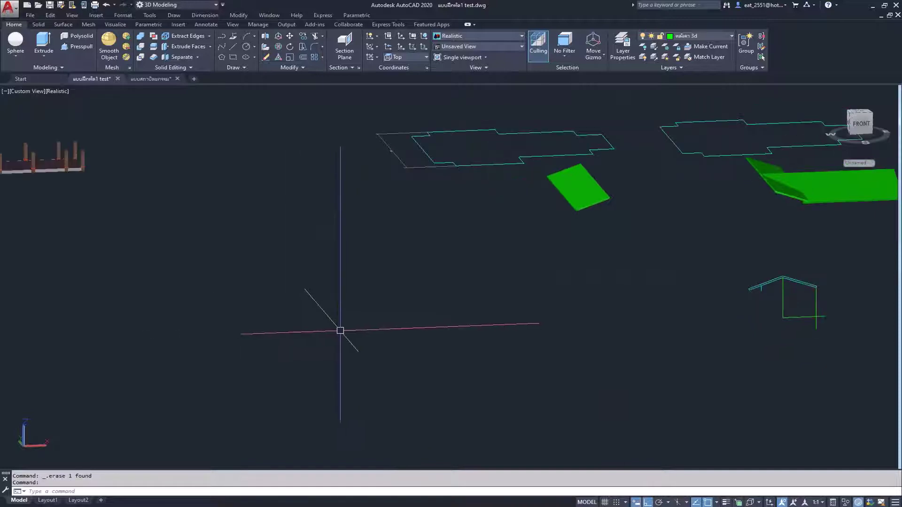
scroll(558, 296, down, 1)
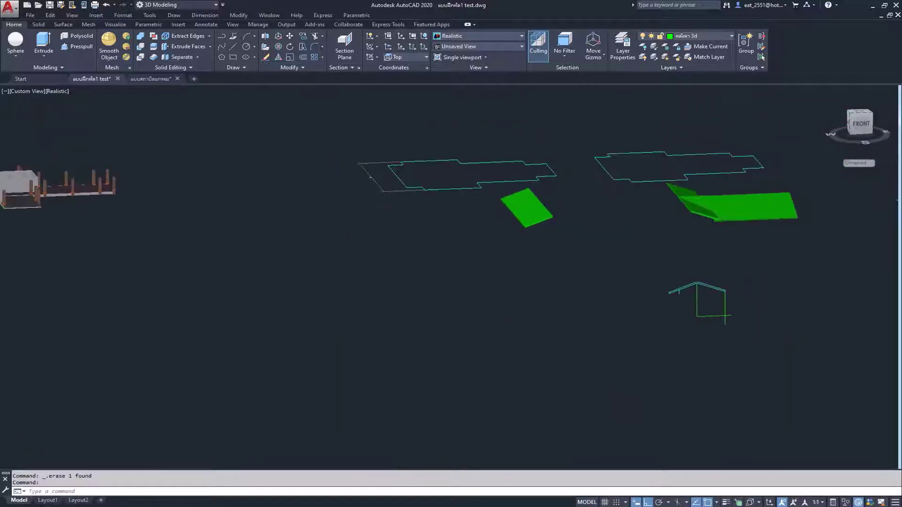
scroll(558, 296, down, 1)
scroll(615, 276, down, 1)
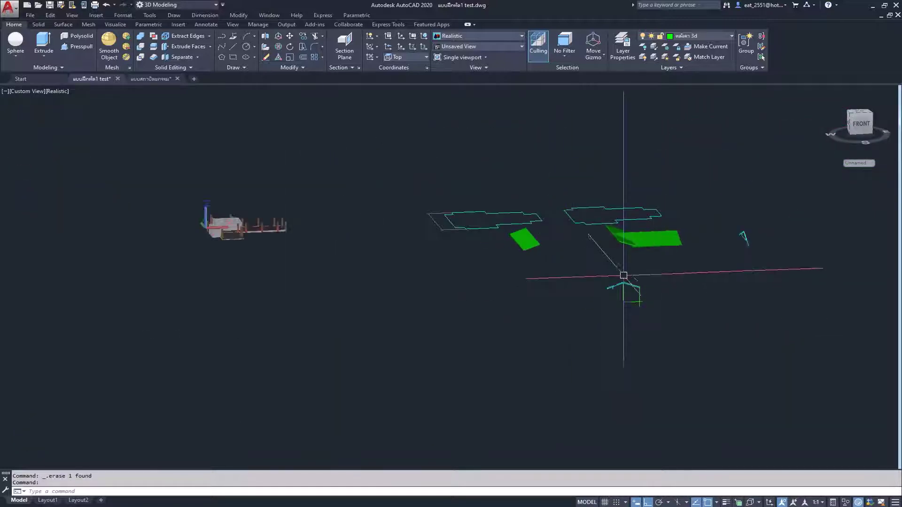
Zoom into the roof junction and delete the triangular face there.
mouse_move(689, 248)
shift+middle_down()
mouse_move(720, 230)
mouse_move(691, 239)
shift+middle_up()
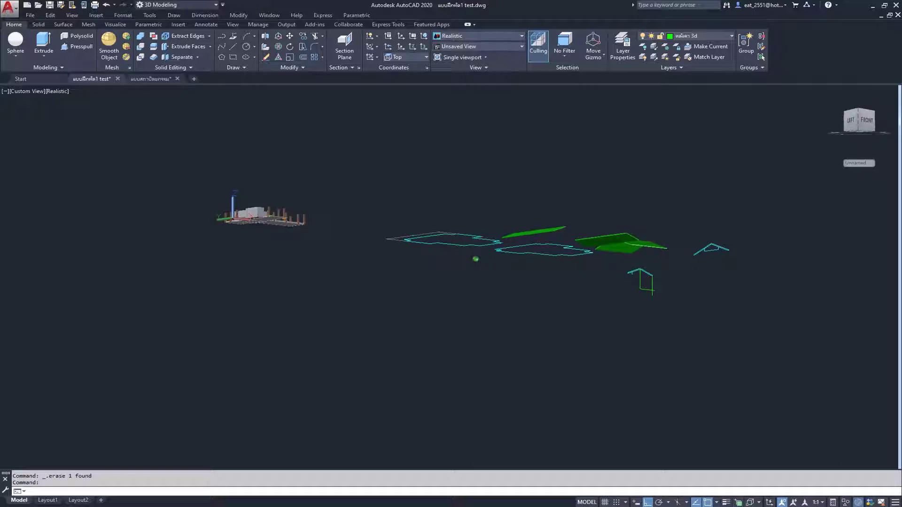
scroll(610, 254, up, 2)
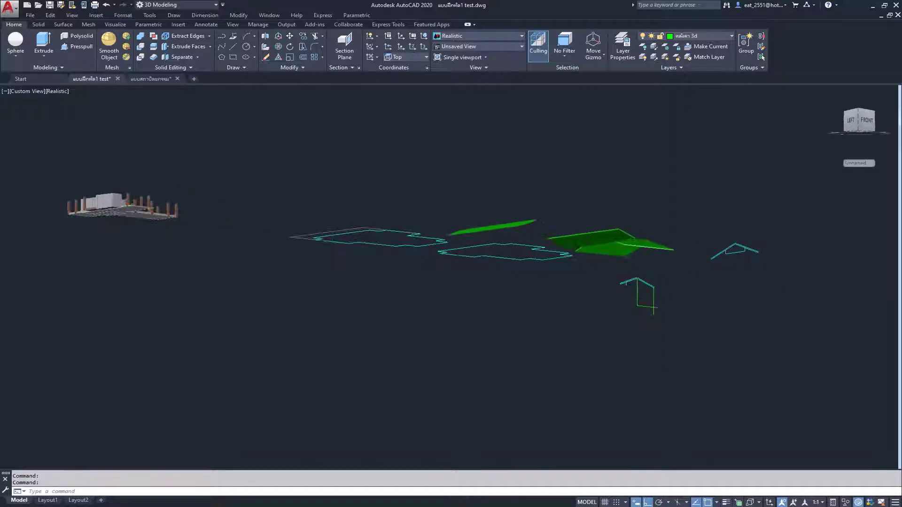
scroll(598, 240, up, 1)
scroll(598, 241, up, 2)
scroll(598, 241, up, 1)
scroll(598, 240, up, 2)
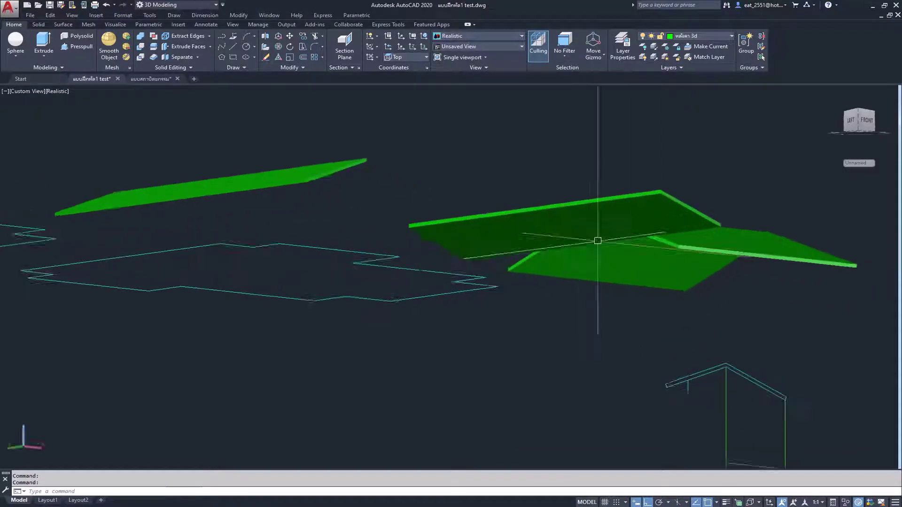
scroll(598, 240, up, 1)
scroll(596, 242, up, 2)
click(554, 235)
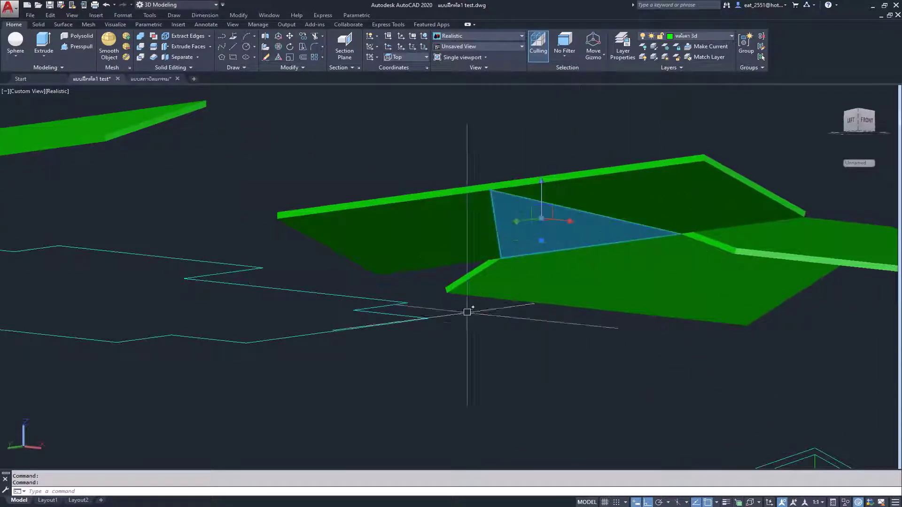
key(Delete)
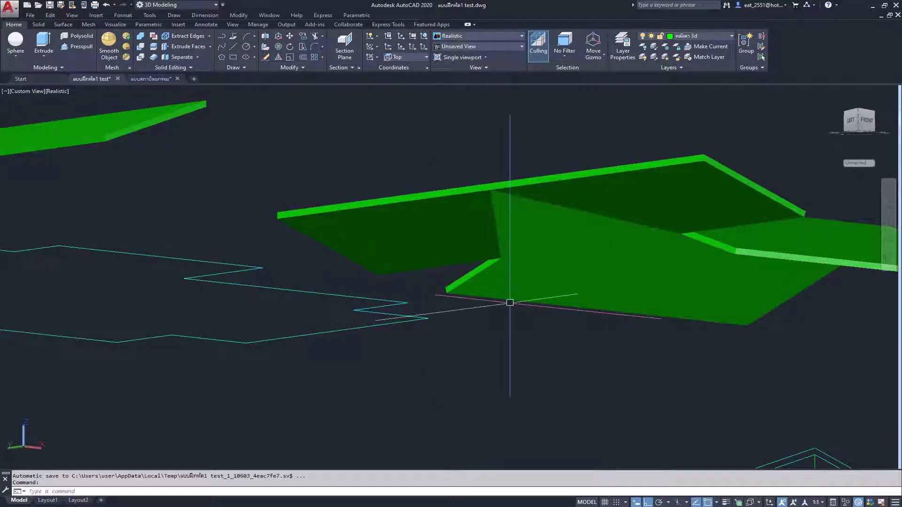
Orbit around the junction and briefly select the green roof to inspect the result.
mouse_move(515, 280)
shift+middle_down()
mouse_move(509, 274)
mouse_move(502, 293)
shift+middle_up()
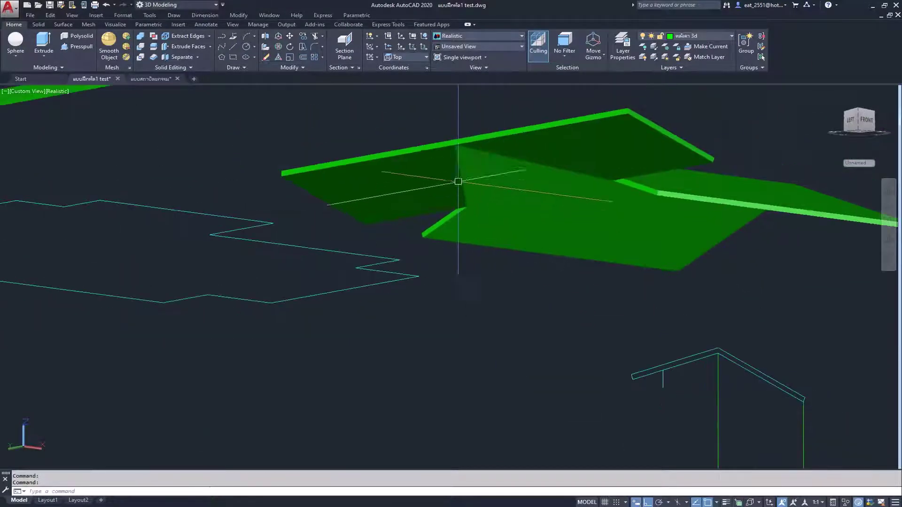
click(468, 168)
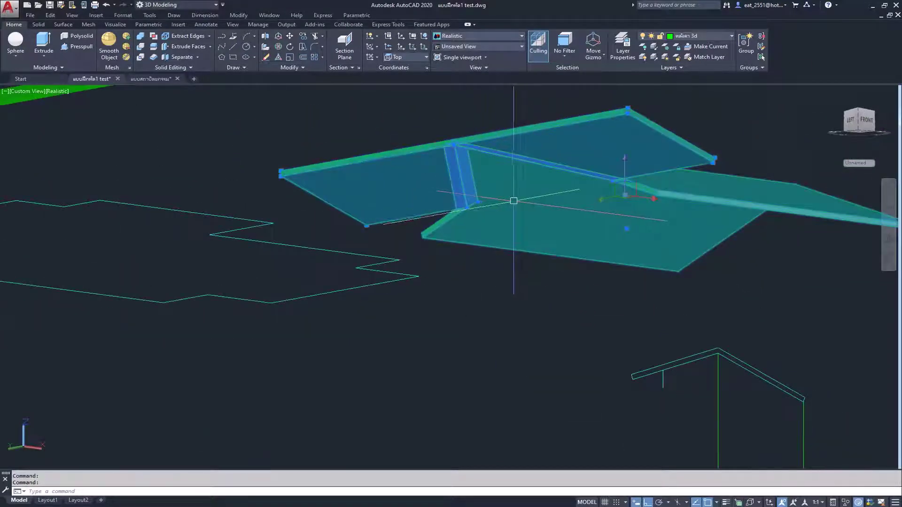
key(Escape)
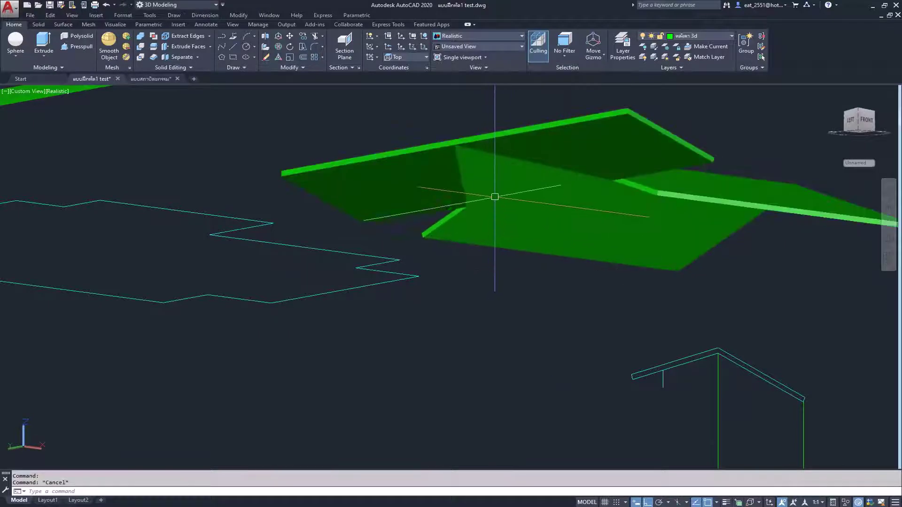
mouse_move(496, 197)
shift+middle_down()
mouse_move(468, 197)
mouse_move(504, 194)
shift+middle_up()
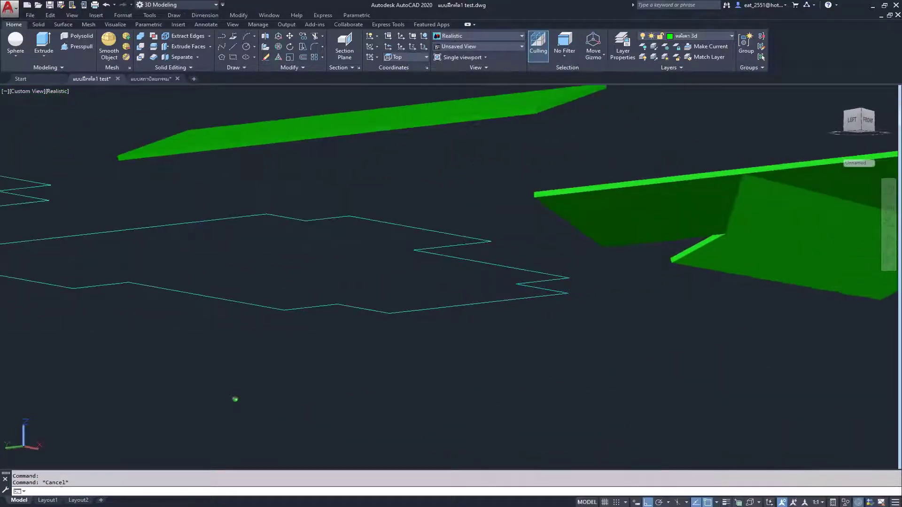
scroll(584, 197, down, 1)
scroll(584, 207, down, 1)
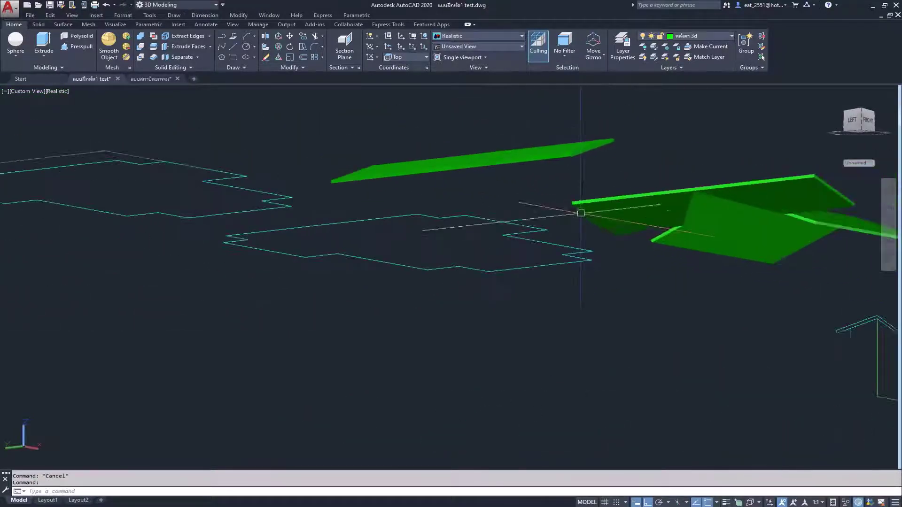
Return to Wireframe visual style and a Top view of the roof plan.
click(58, 92)
click(97, 112)
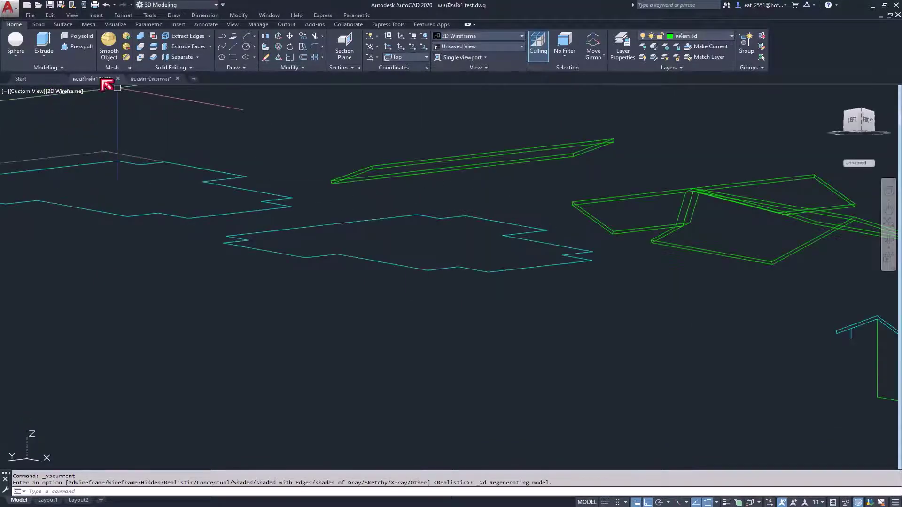
click(27, 93)
click(51, 114)
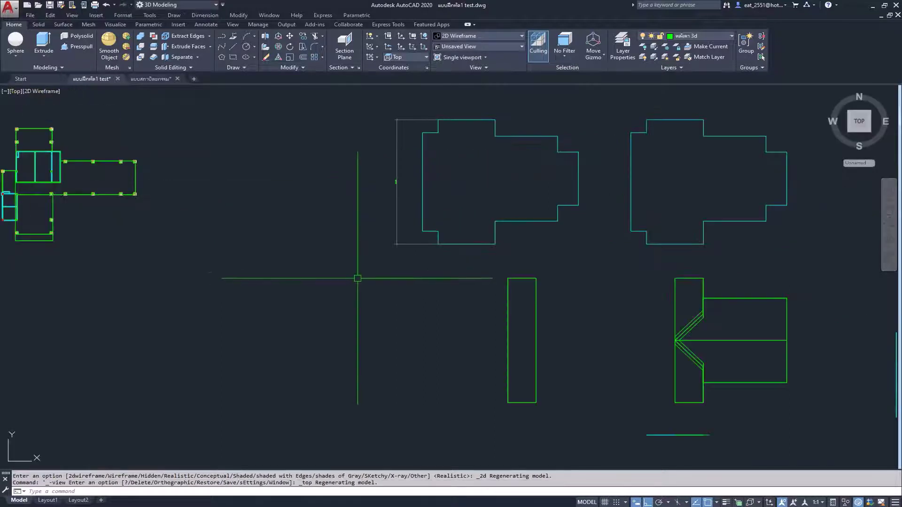
scroll(407, 238, down, 3)
scroll(527, 347, up, 3)
Move the narrow left rectangle 20 units to the right.
click(423, 281)
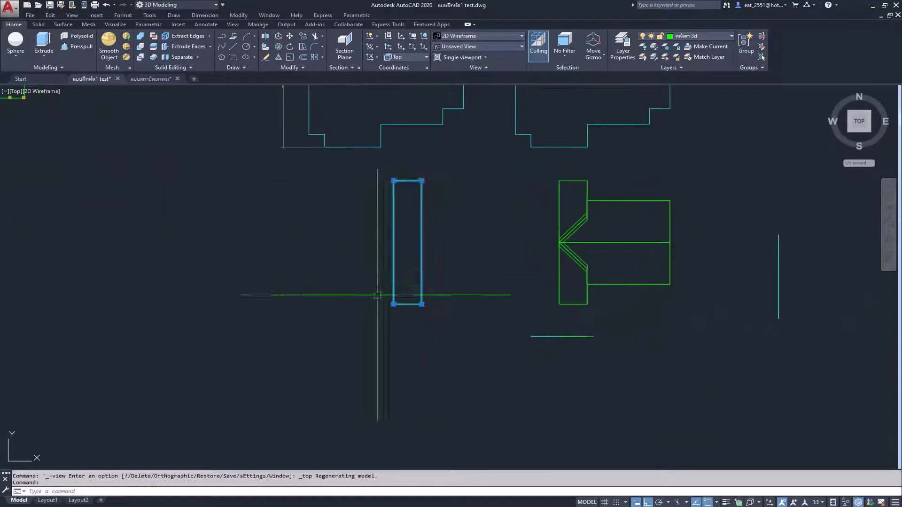
click(290, 36)
click(340, 389)
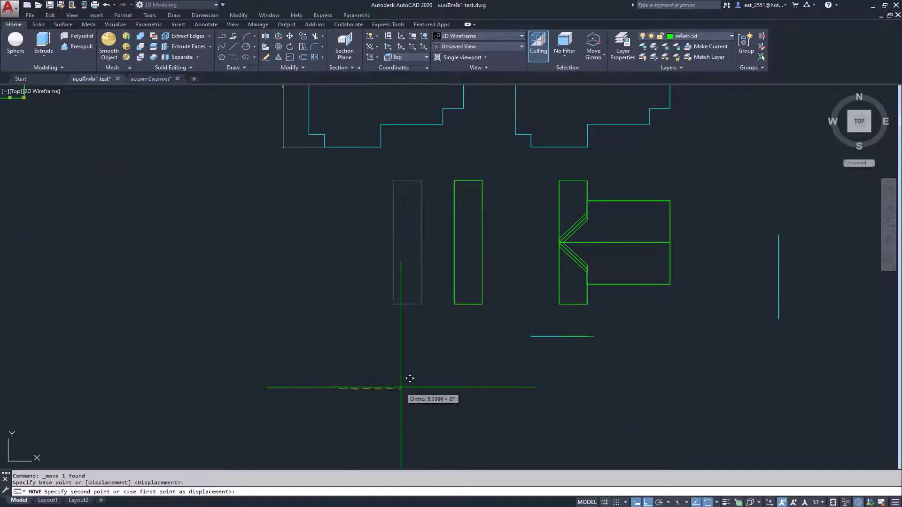
text(20)
key(Return)
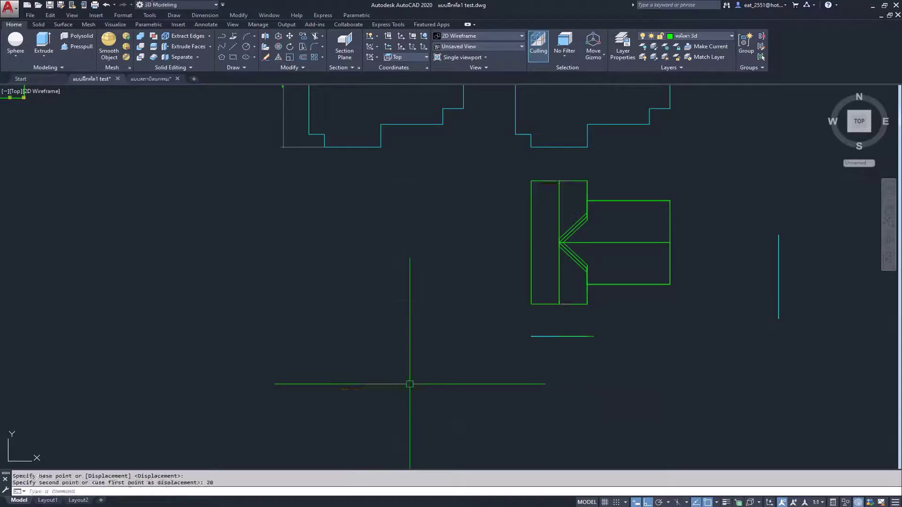
Union the two left rectangles into a single solid.
click(141, 38)
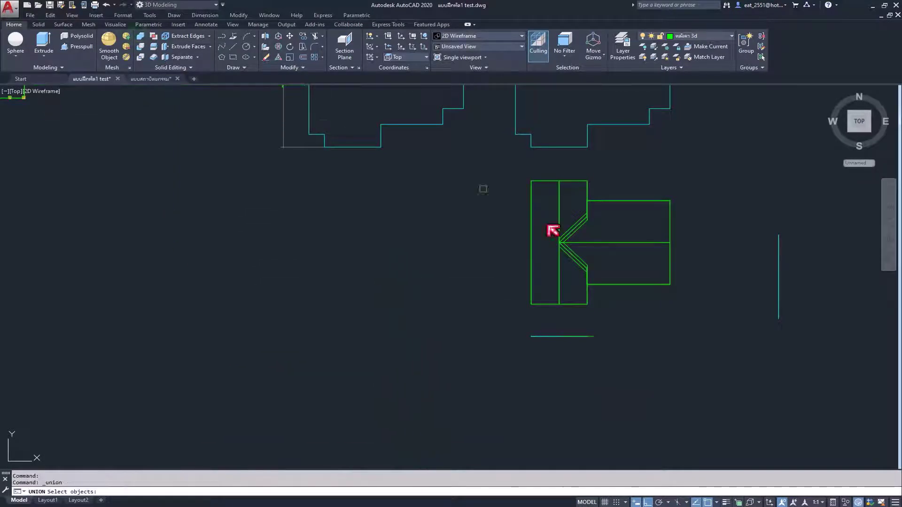
click(547, 181)
click(575, 181)
key(Return)
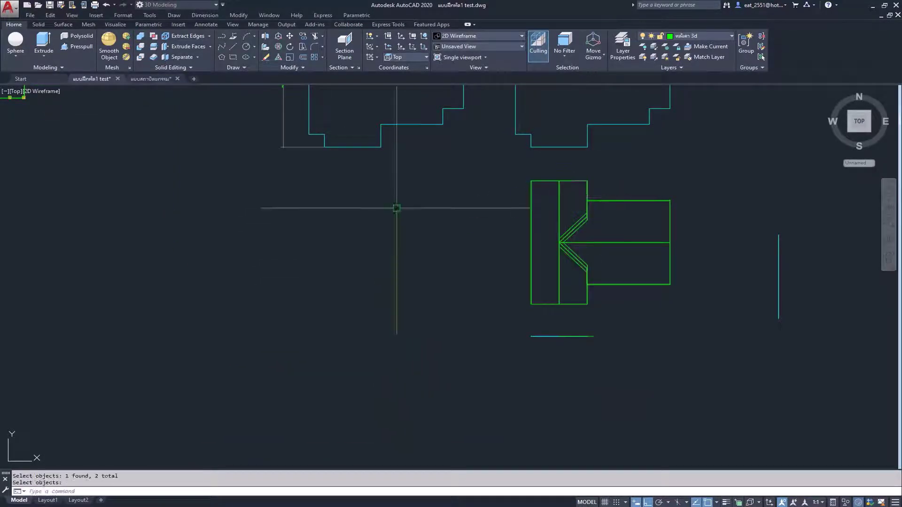
Window-select the joined shape and the right rectangle.
scroll(566, 306, up, 3)
scroll(566, 332, down, 2)
middle_drag(633, 348, 566, 331)
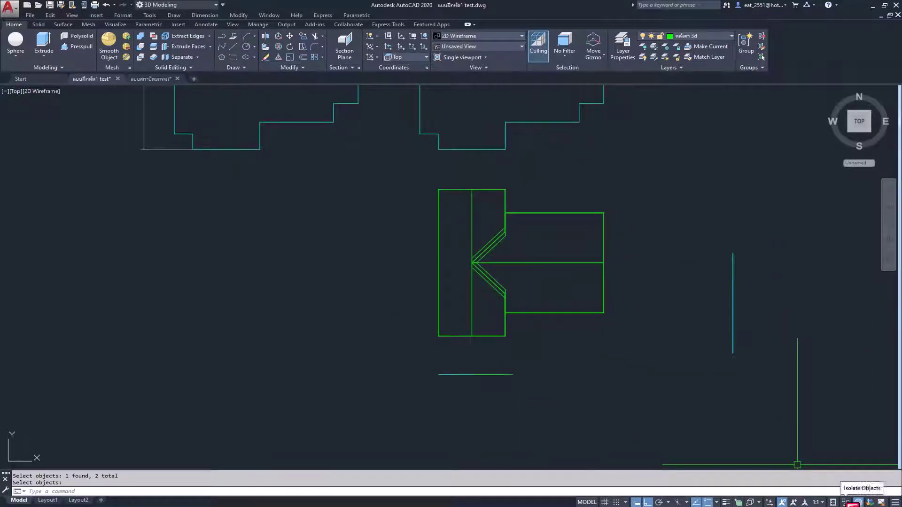
click(636, 188)
click(384, 333)
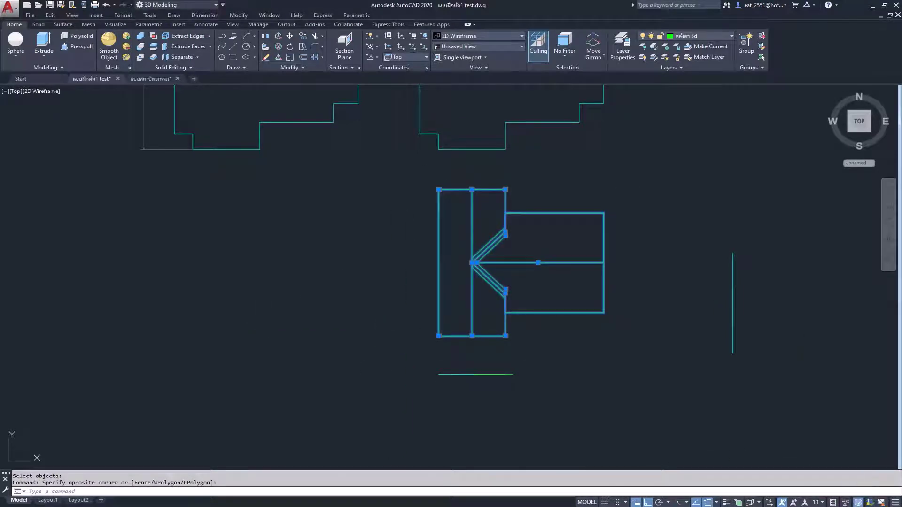
click(53, 92)
click(113, 144)
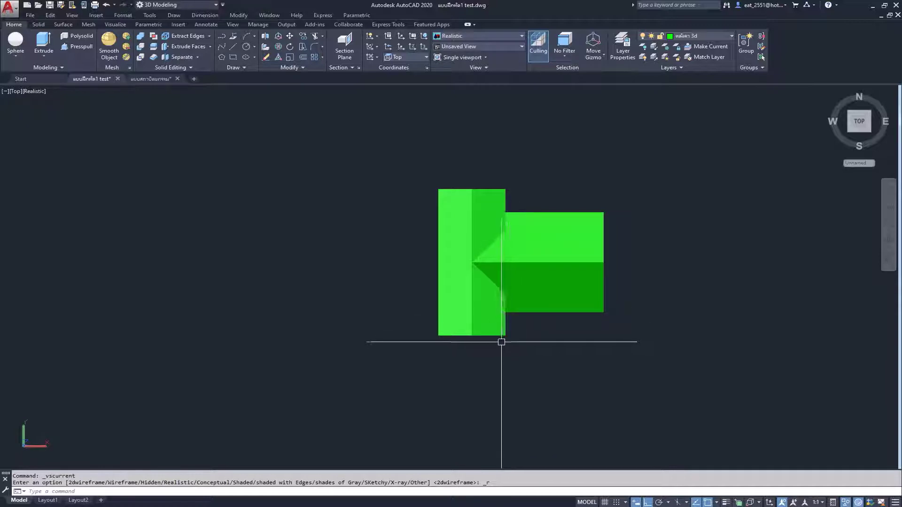
shift+middle_drag(502, 342, 498, 155)
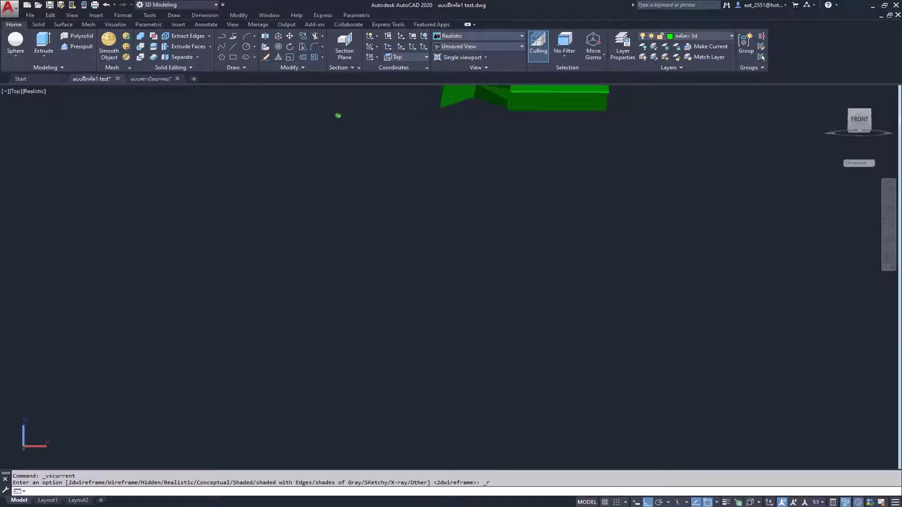
mouse_move(496, 252)
shift+middle_down()
mouse_move(530, 132)
mouse_move(533, 155)
mouse_move(451, 135)
mouse_move(459, 124)
shift+middle_up()
scroll(536, 176, up, 5)
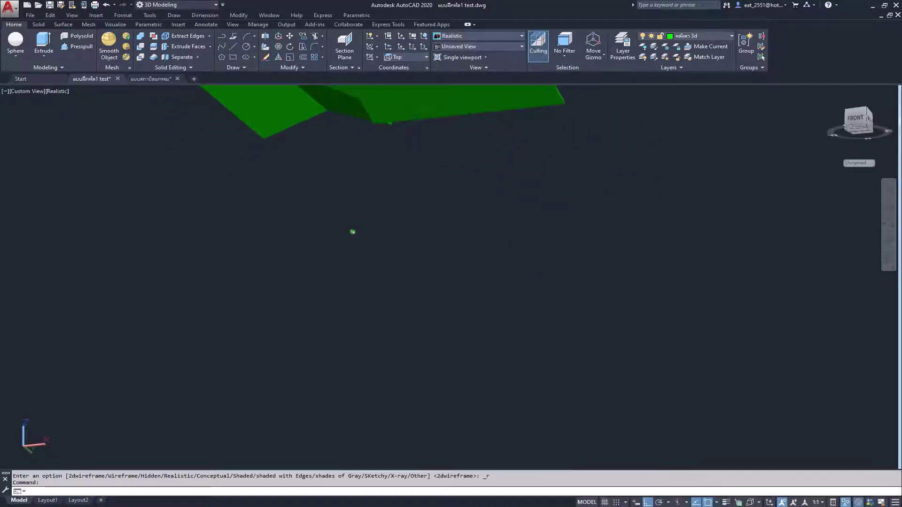
scroll(510, 251, down, 3)
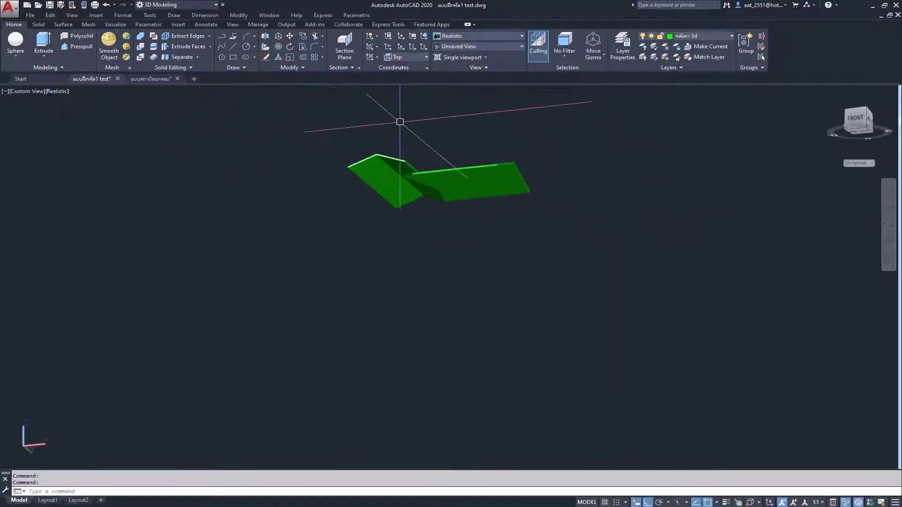
shift+middle_drag(399, 121, 423, 141)
scroll(484, 206, up, 3)
scroll(429, 211, up, 3)
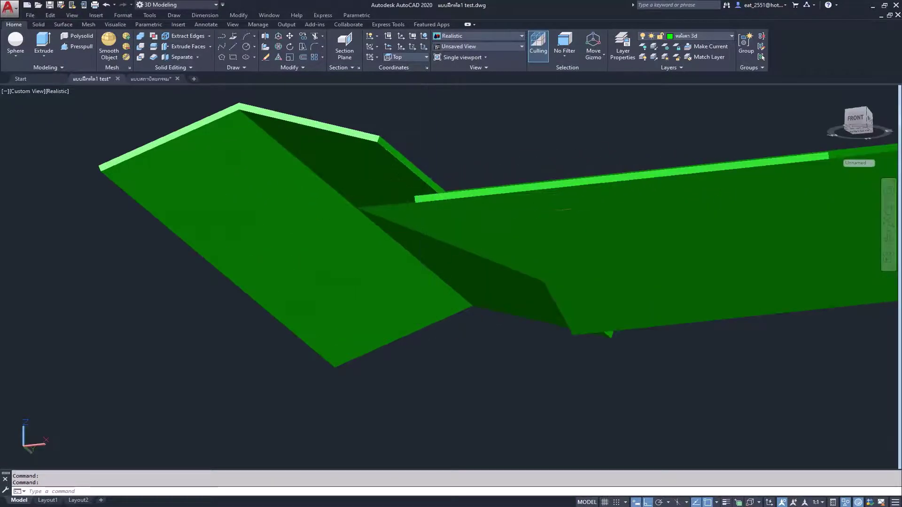
shift+middle_drag(430, 212, 473, 237)
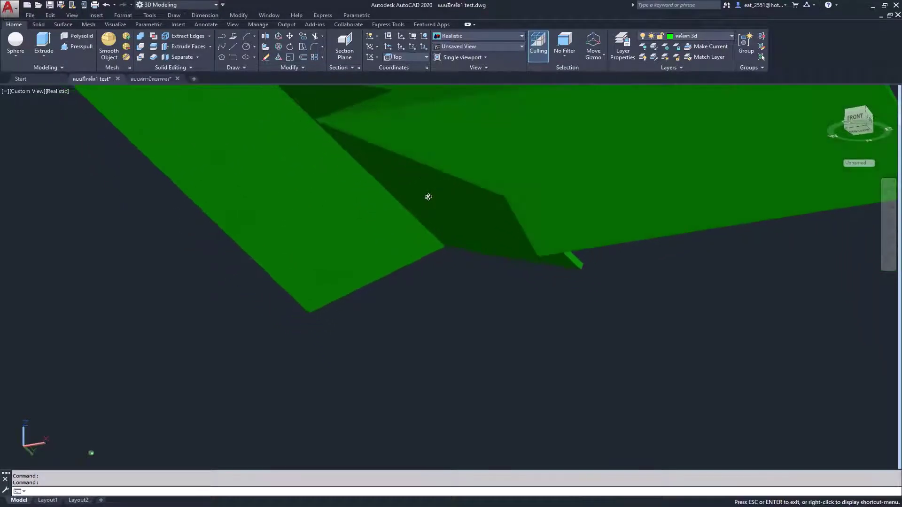
scroll(473, 238, down, 1)
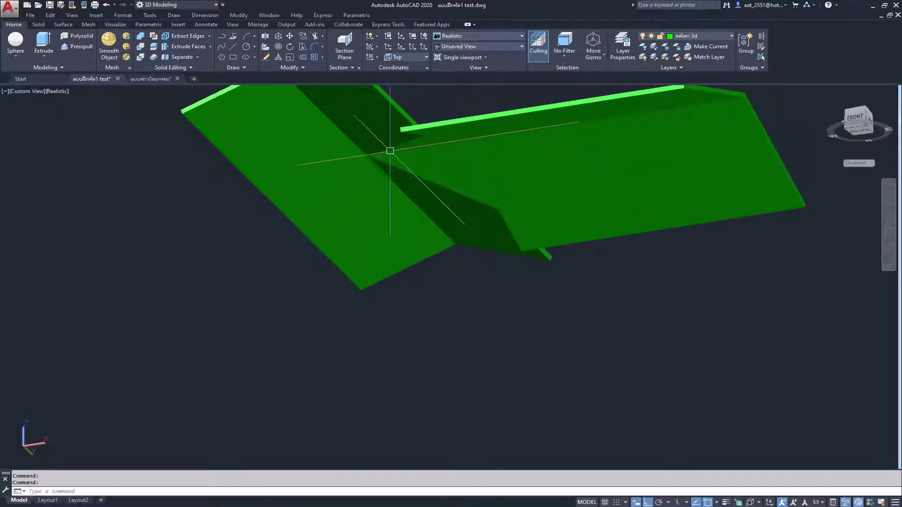
click(65, 93)
click(111, 113)
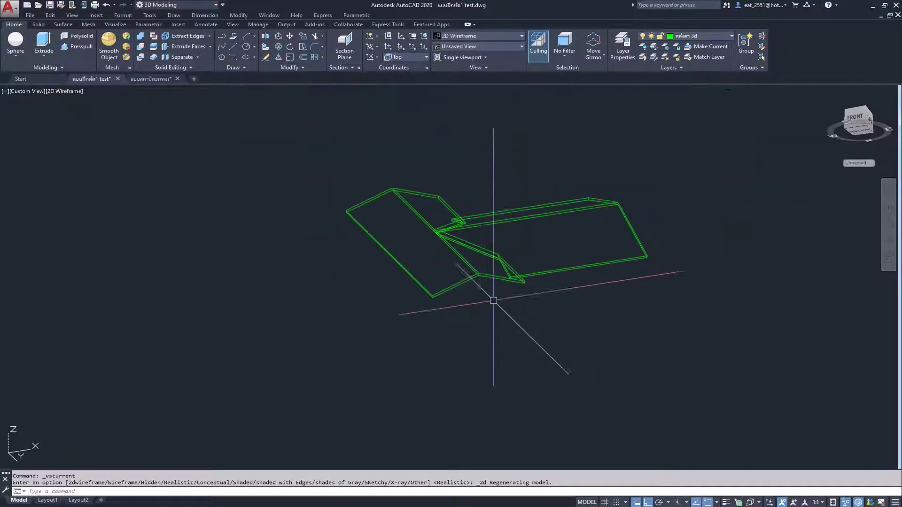
click(19, 92)
Save the drawing as 'แบบฝึกหัด1 test2' in the บทเรียนที่ 4 folder.
click(68, 113)
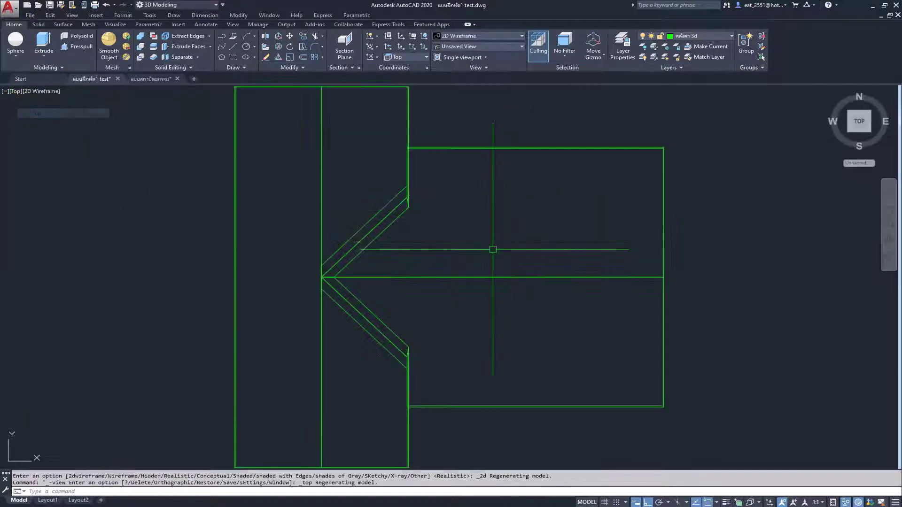
scroll(495, 230, down, 2)
scroll(489, 237, down, 2)
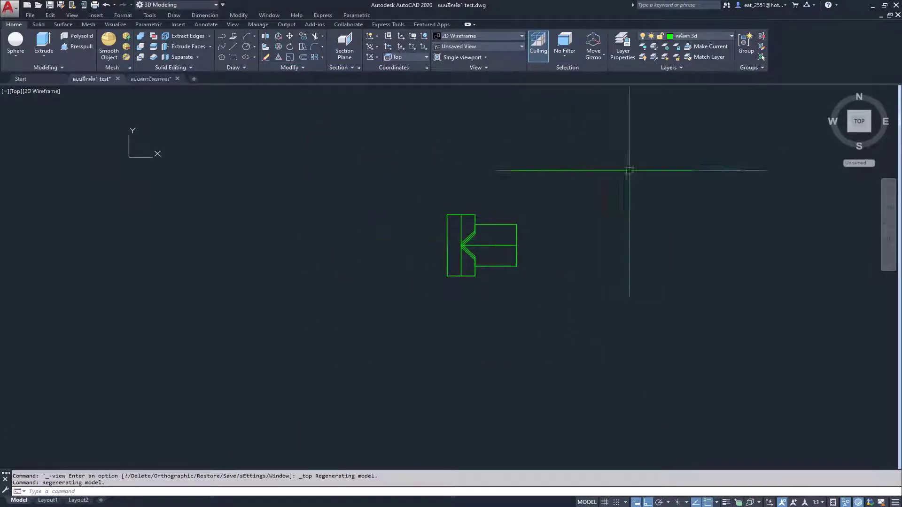
click(31, 15)
click(47, 128)
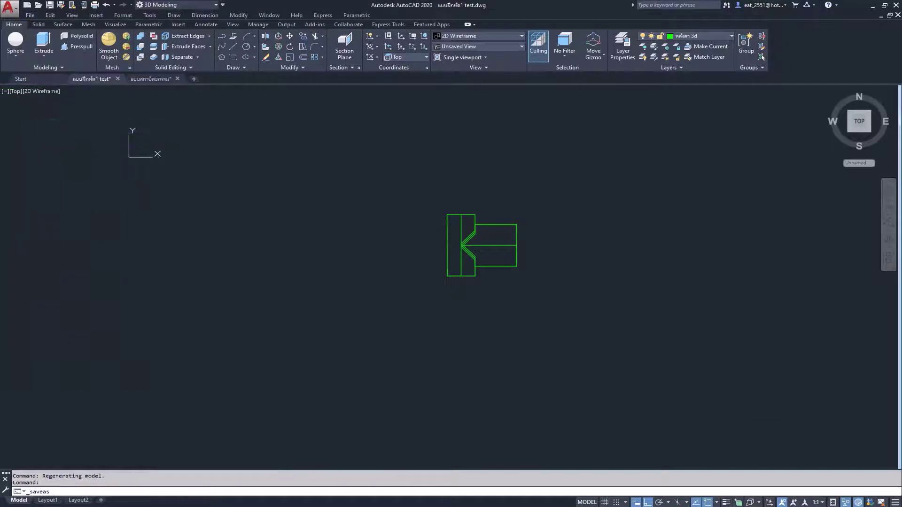
click(532, 153)
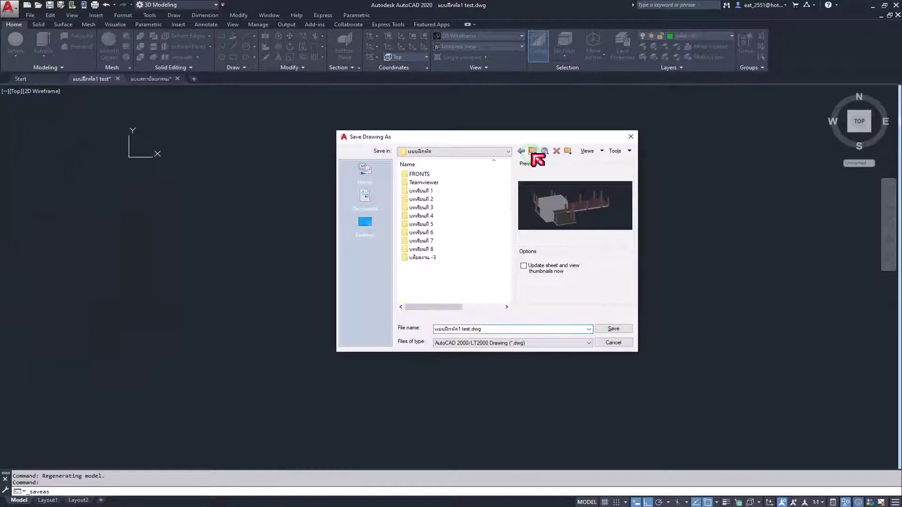
double_click(437, 217)
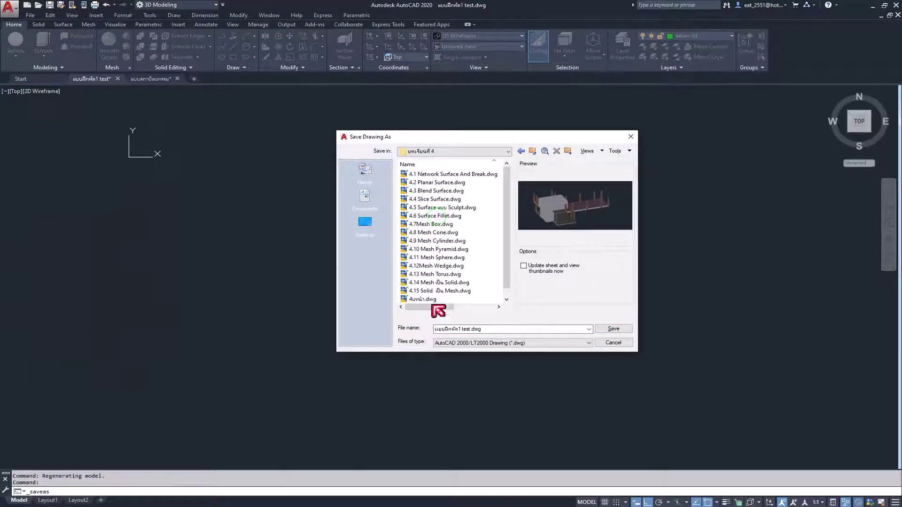
scroll(454, 273, down, 1)
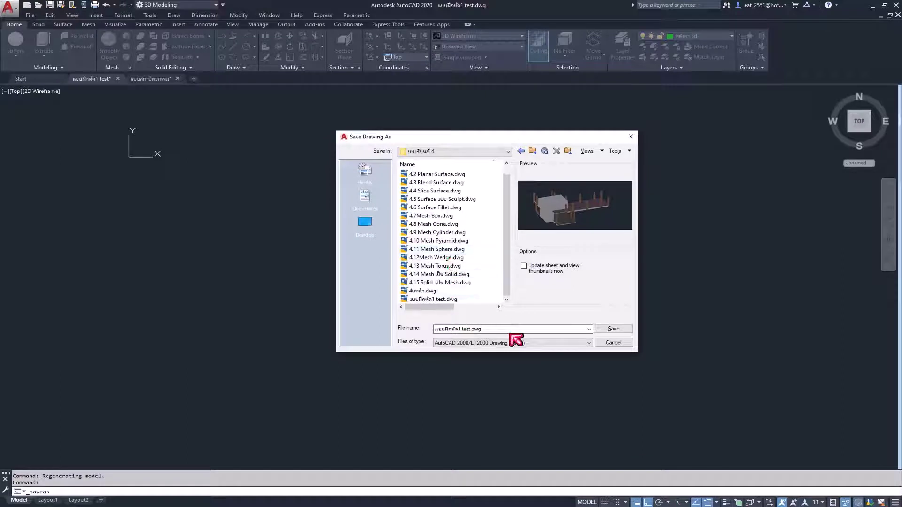
click(491, 331)
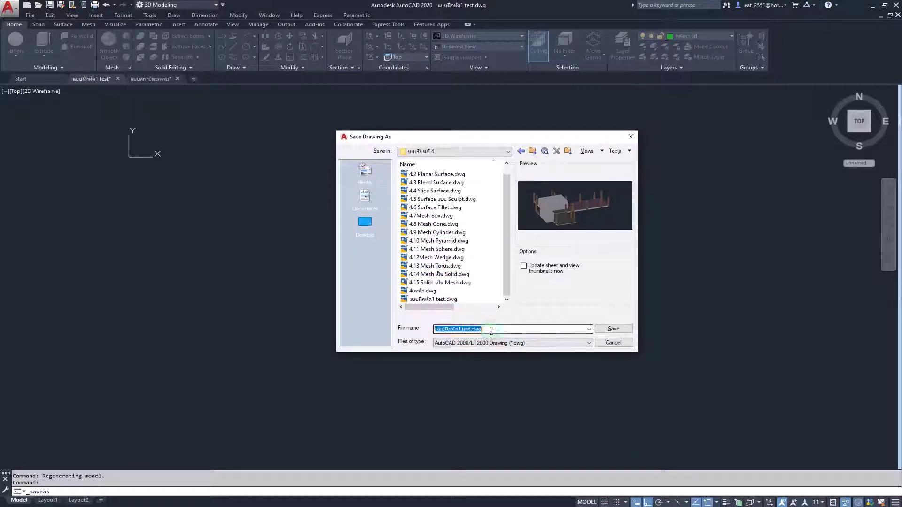
key(BackSpace)
key(BackSpace)
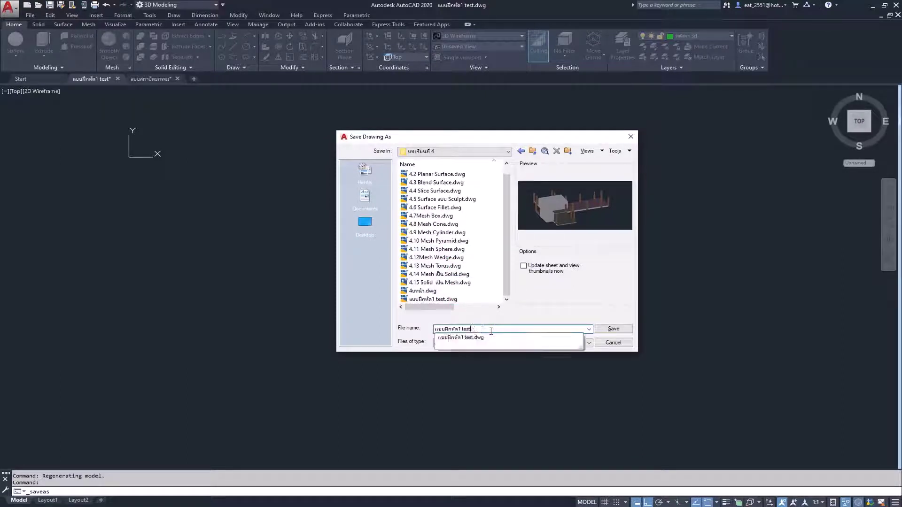
text(2)
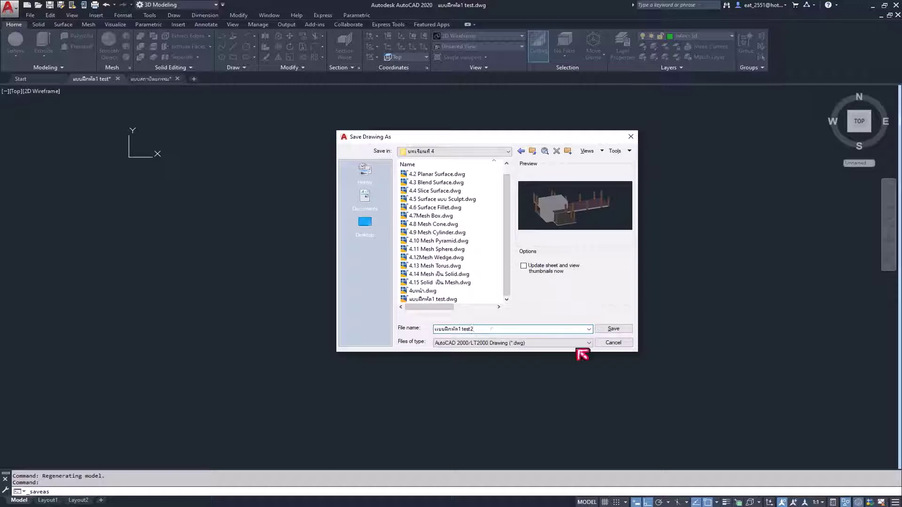
click(614, 329)
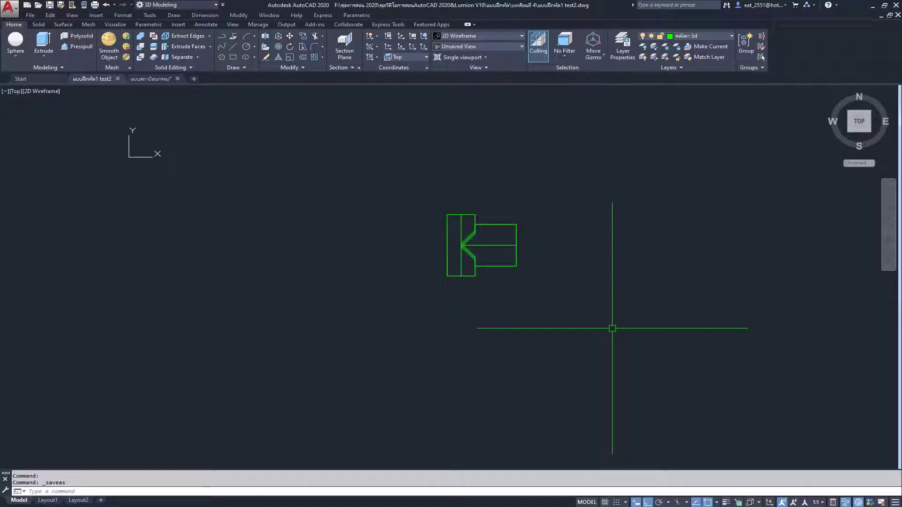
scroll(606, 324, up, 1)
scroll(474, 266, up, 2)
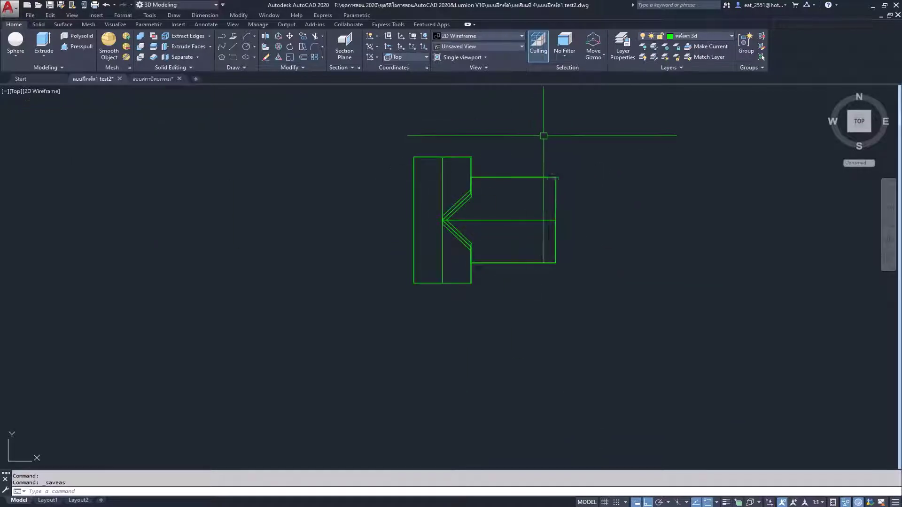
click(728, 37)
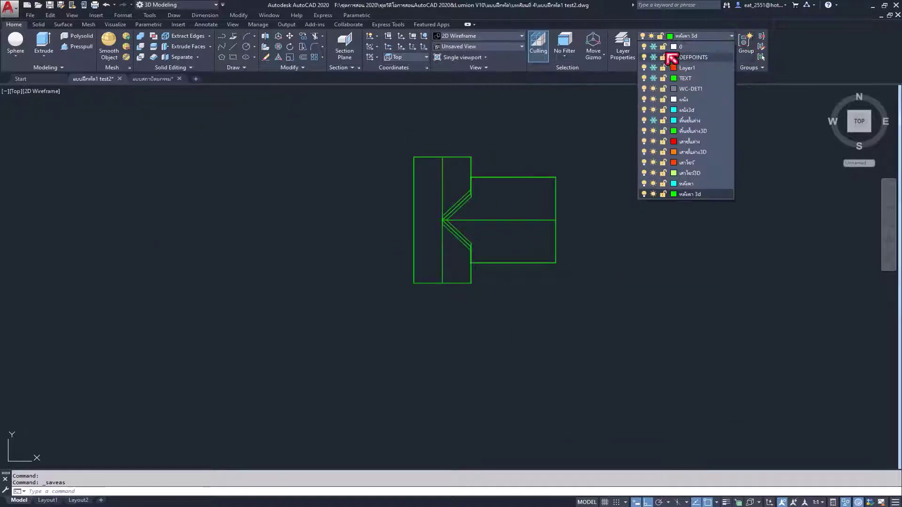
click(633, 183)
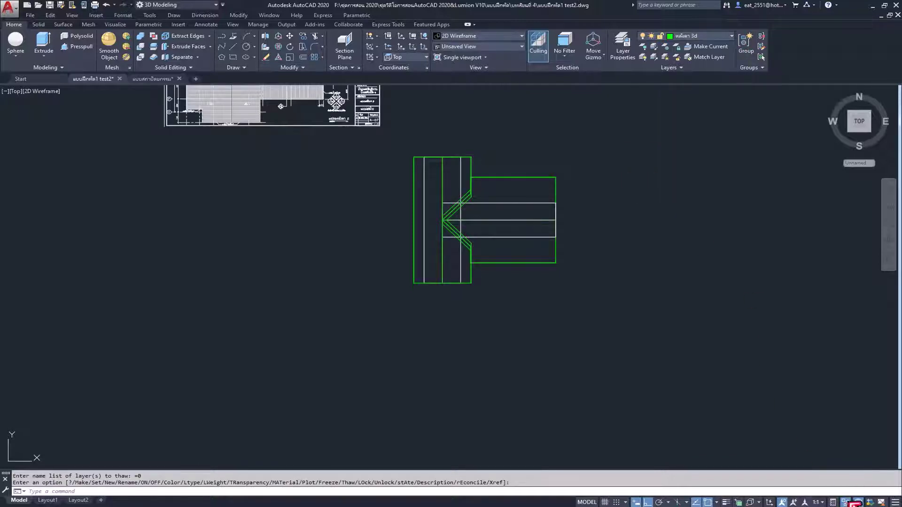
click(855, 504)
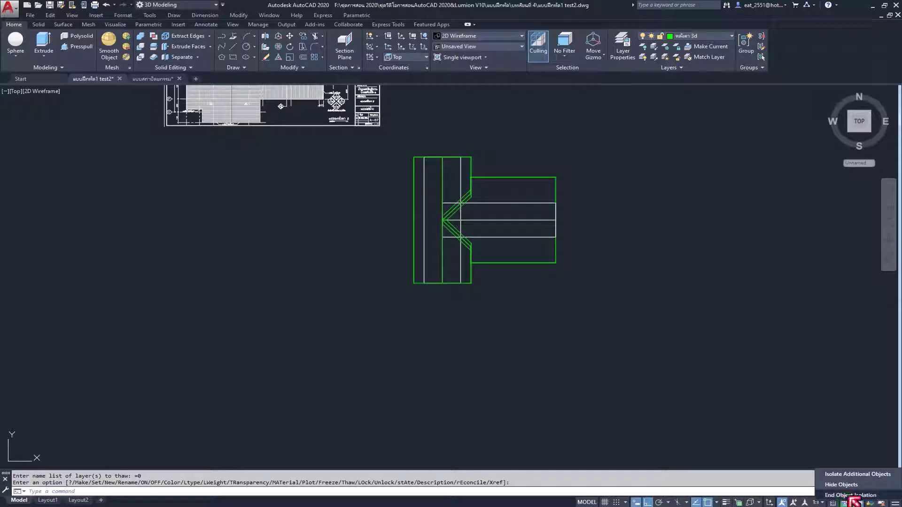
click(851, 496)
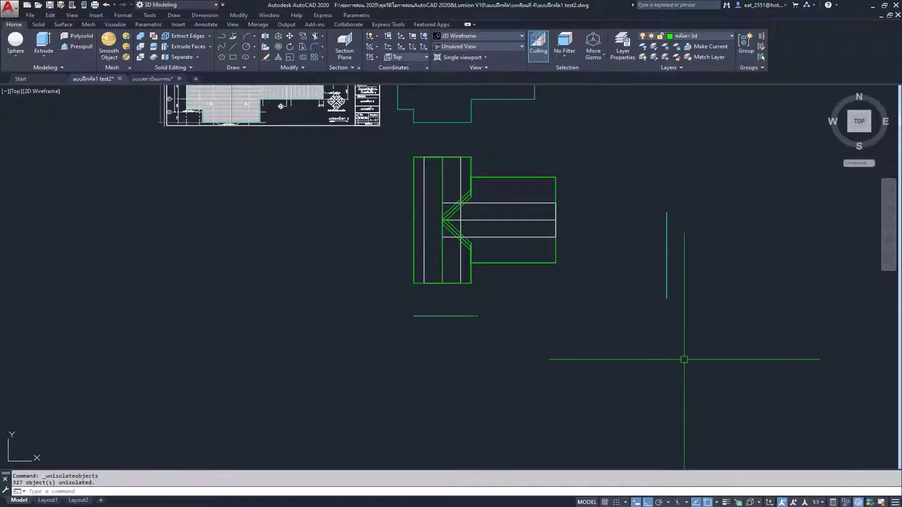
scroll(328, 215, down, 2)
scroll(446, 198, up, 3)
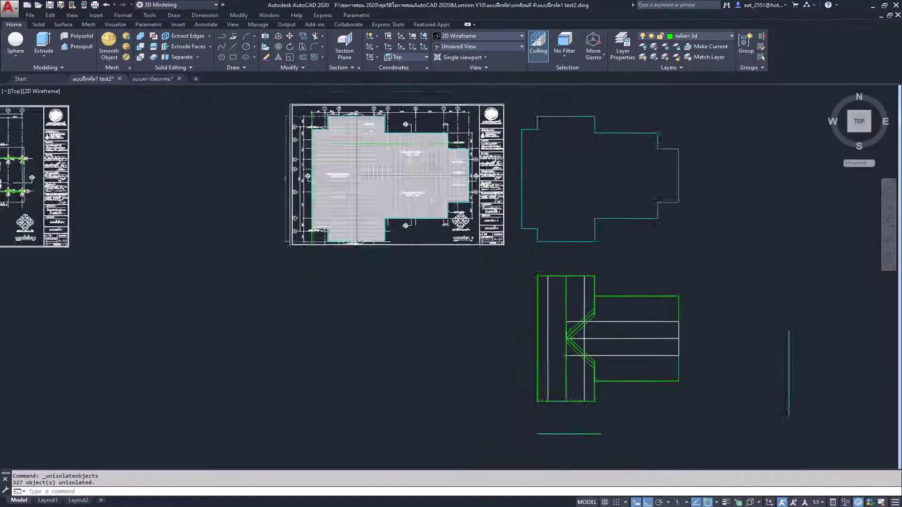
scroll(489, 188, up, 2)
scroll(482, 163, up, 3)
scroll(408, 125, down, 1)
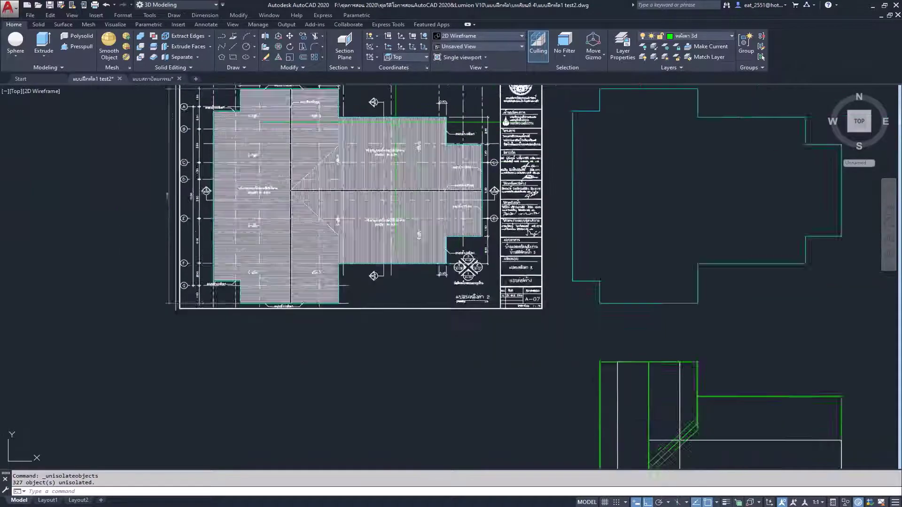
scroll(451, 127, up, 1)
scroll(501, 129, up, 2)
scroll(482, 103, down, 2)
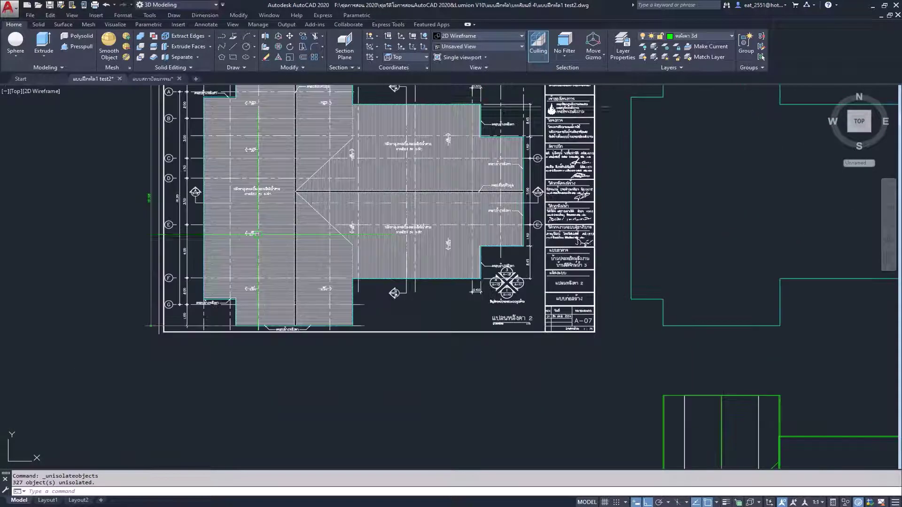
scroll(210, 315, up, 3)
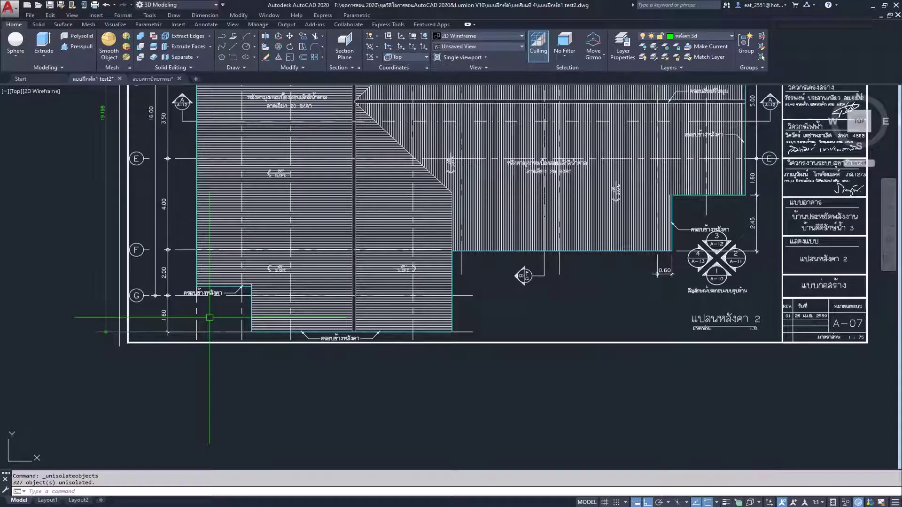
scroll(210, 317, down, 2)
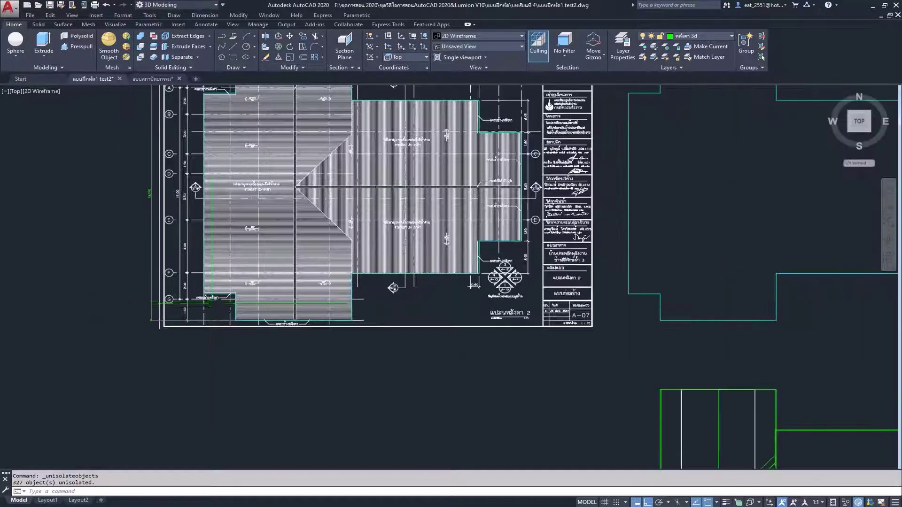
scroll(260, 327, down, 2)
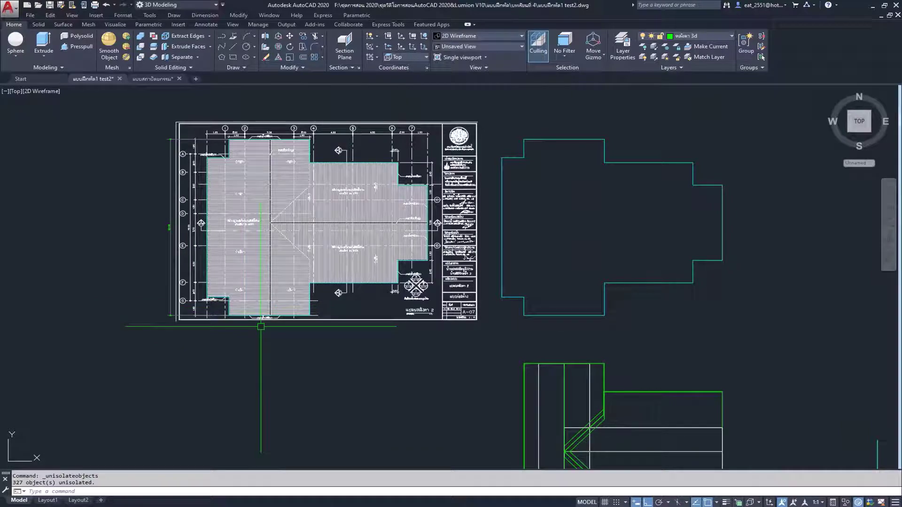
scroll(249, 144, up, 2)
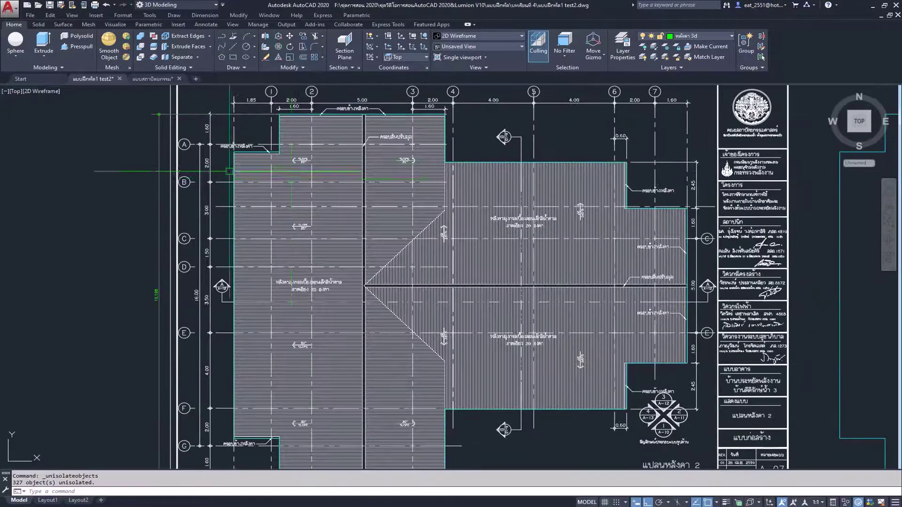
scroll(329, 212, down, 2)
middle_drag(608, 294, 493, 214)
click(494, 236)
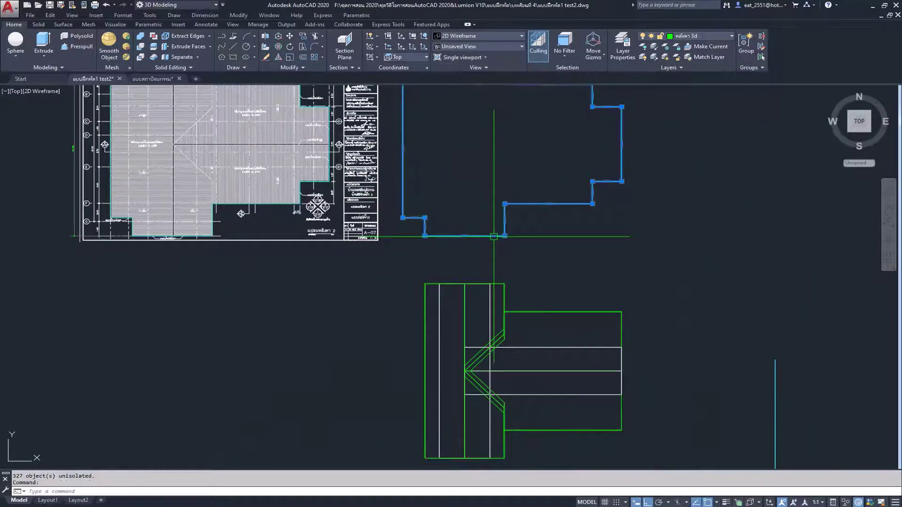
scroll(438, 230, down, 3)
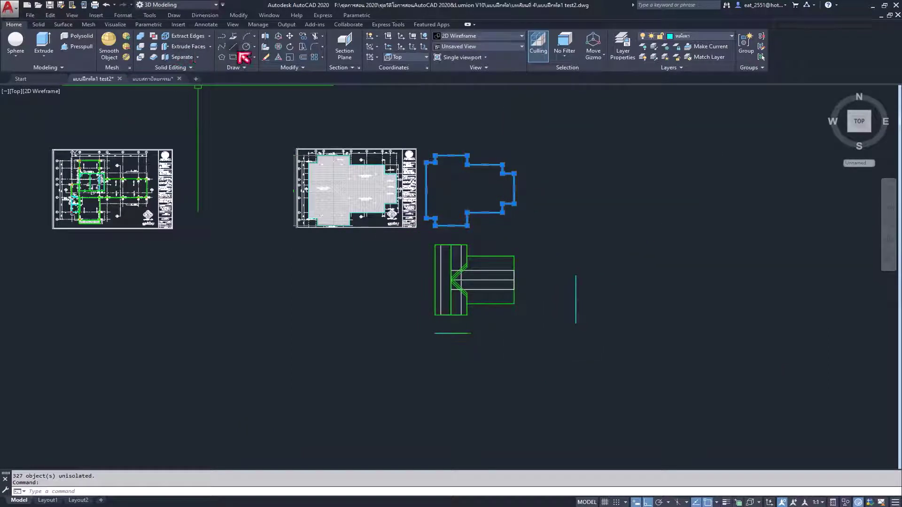
click(301, 41)
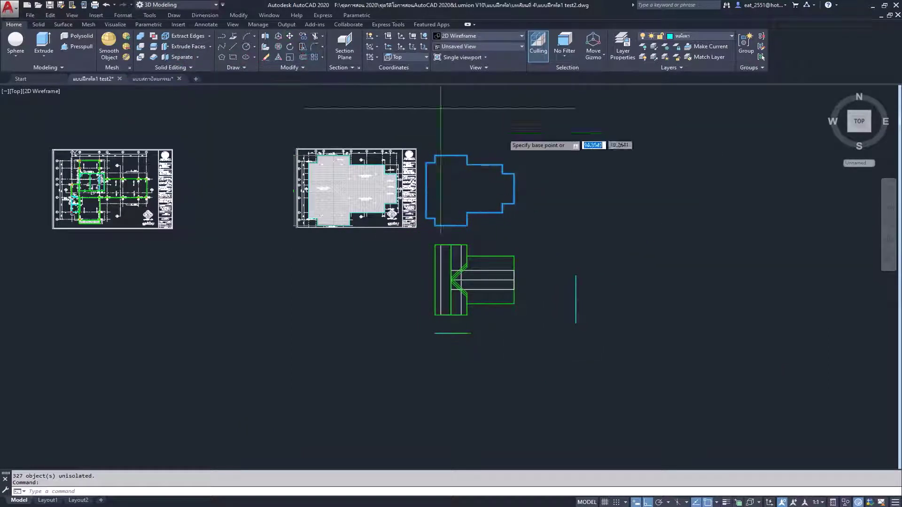
click(576, 176)
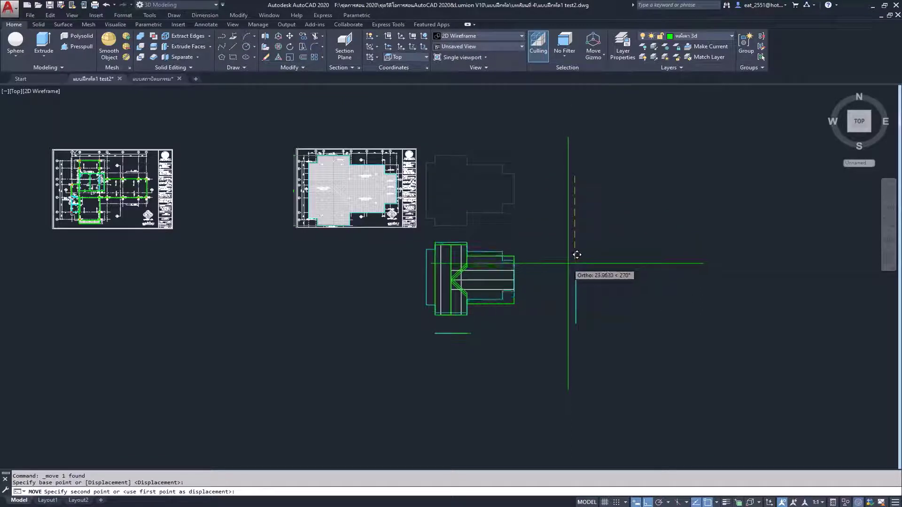
scroll(548, 256, up, 3)
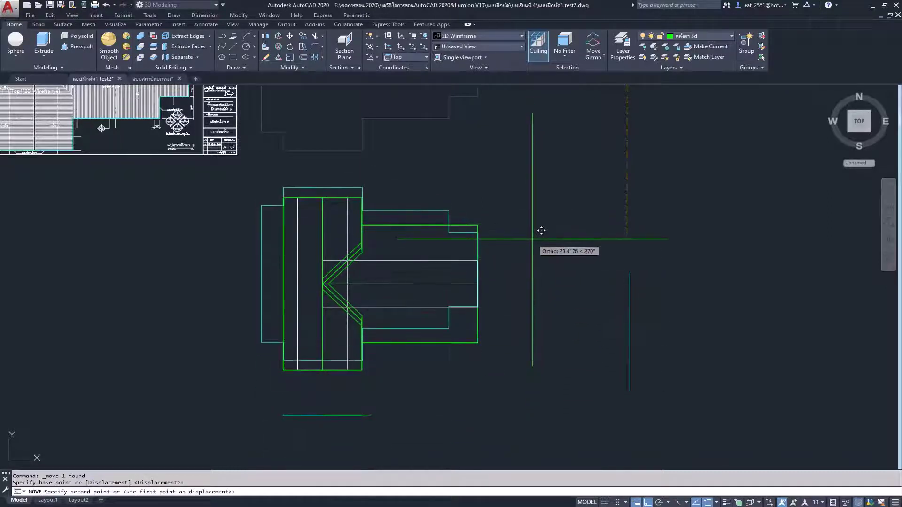
key(Escape)
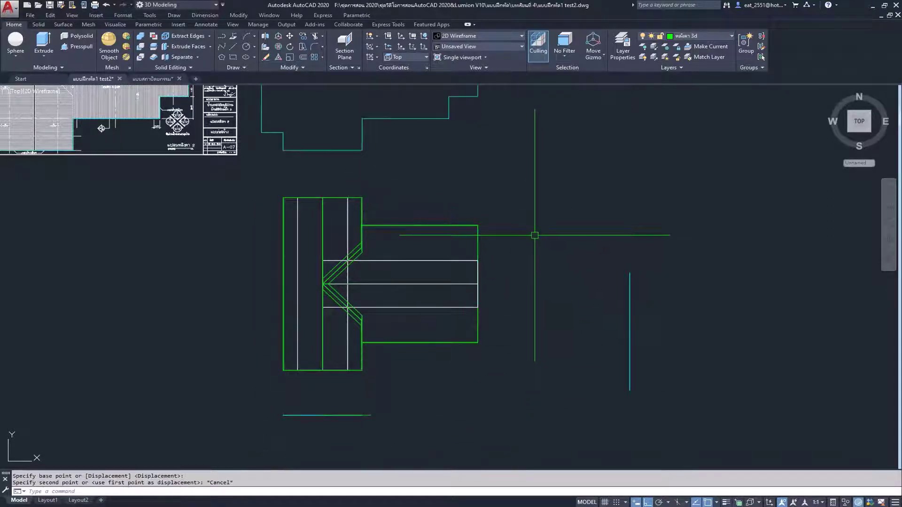
click(425, 120)
scroll(428, 141, down, 3)
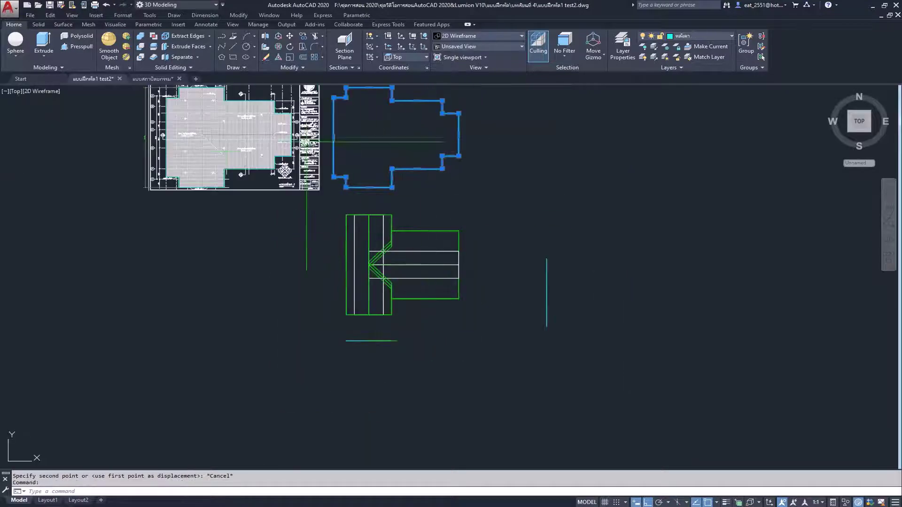
click(299, 45)
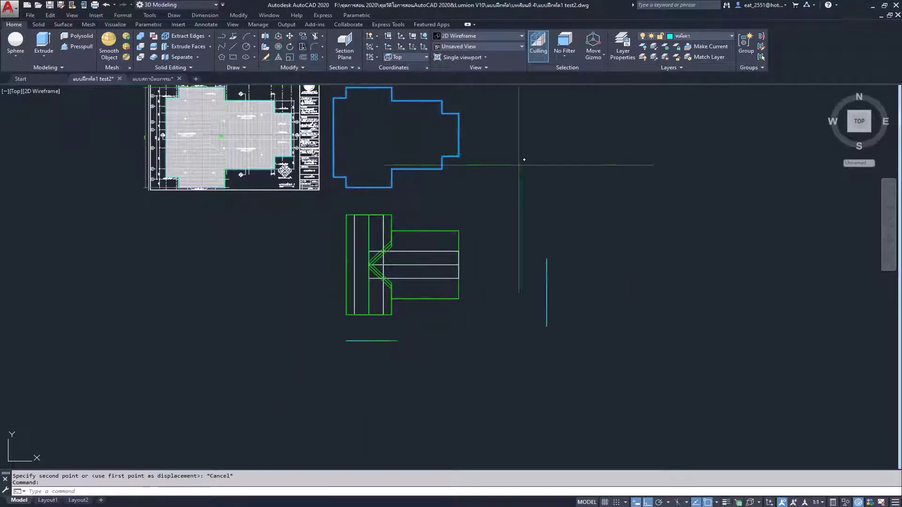
click(389, 136)
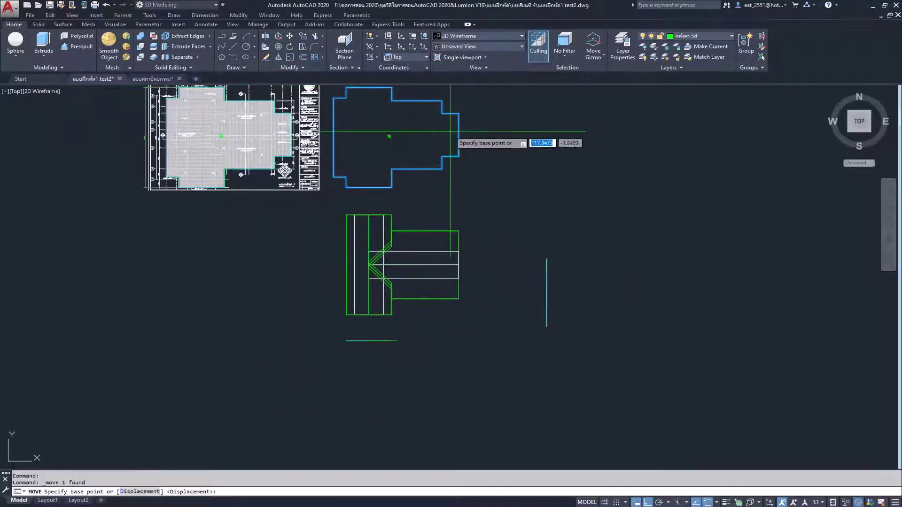
click(469, 254)
scroll(380, 315, up, 3)
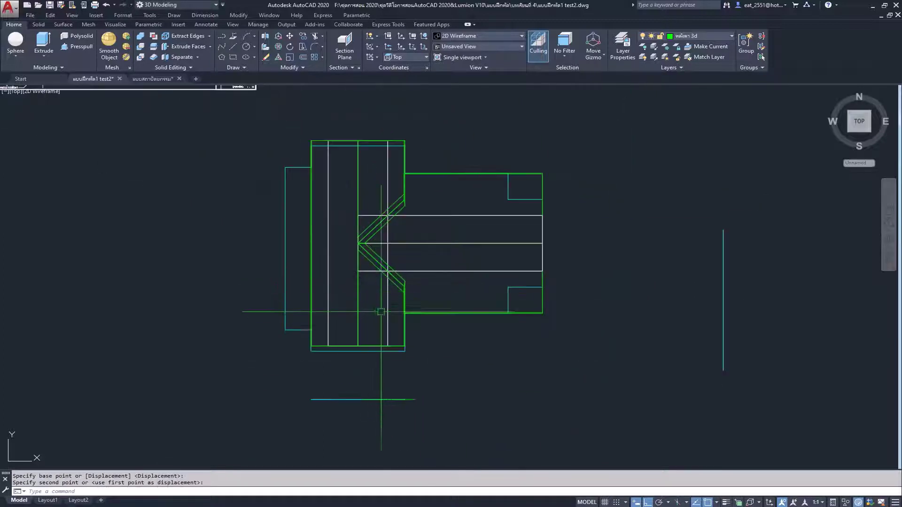
scroll(347, 362, up, 2)
scroll(340, 363, down, 1)
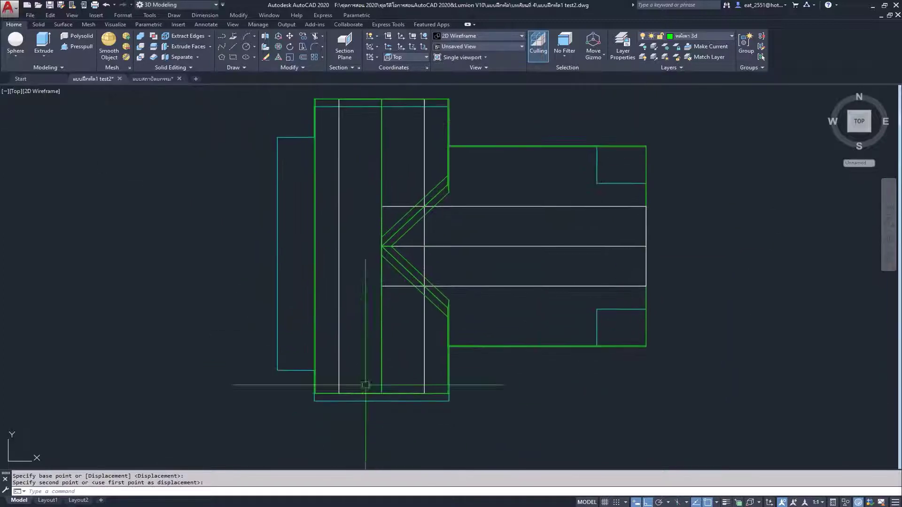
scroll(357, 339, down, 1)
scroll(382, 322, down, 1)
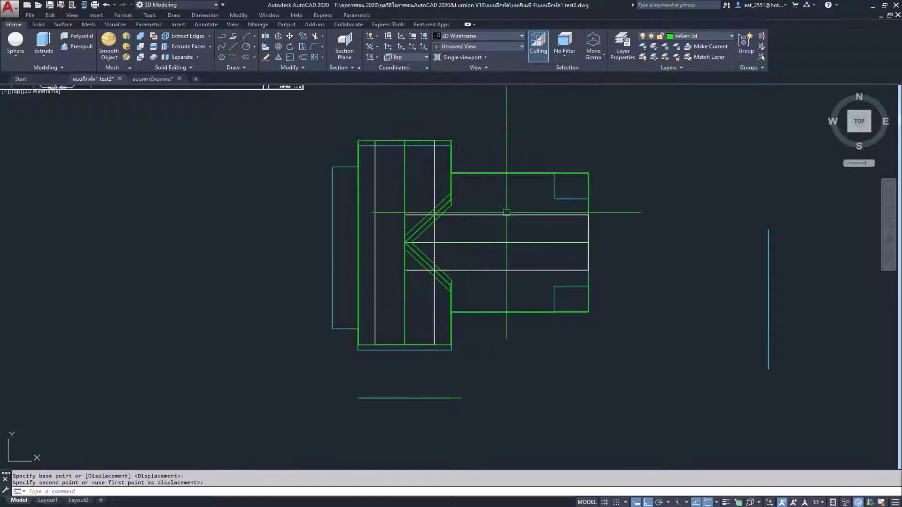
click(450, 158)
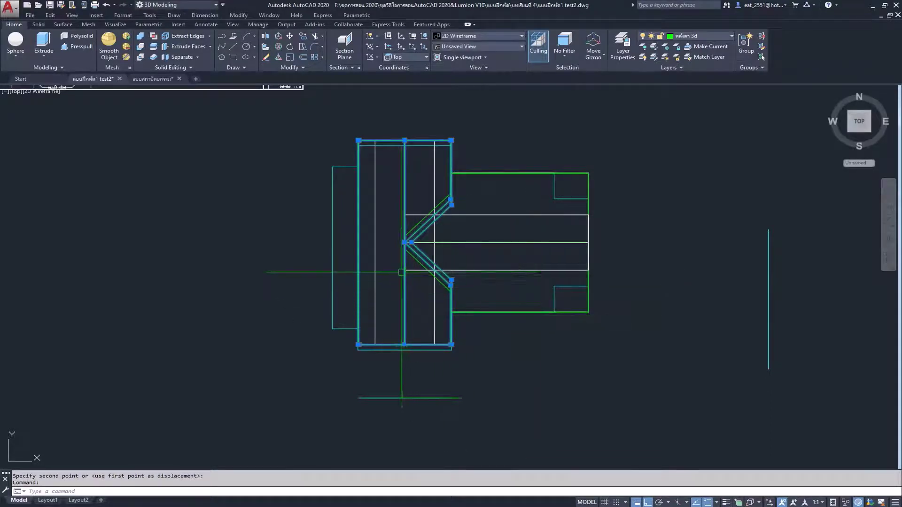
key(Escape)
scroll(410, 274, up, 2)
click(355, 385)
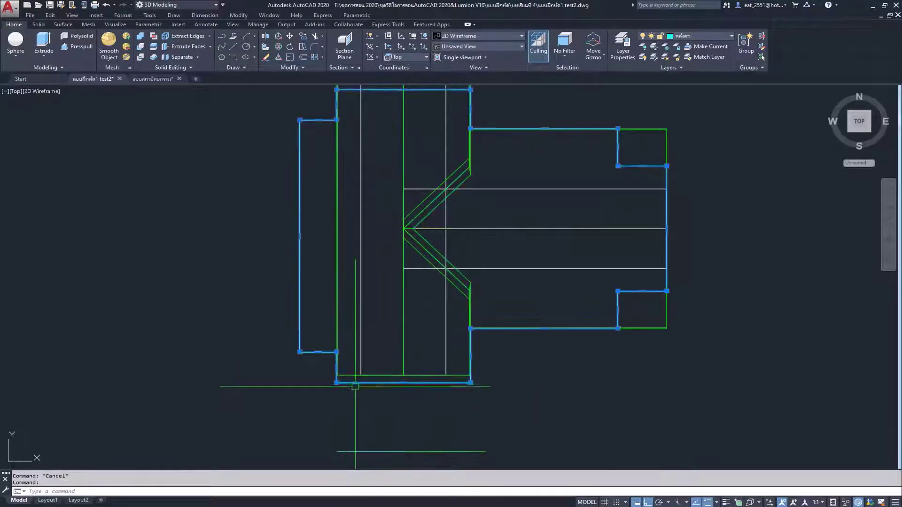
middle_drag(428, 369, 428, 400)
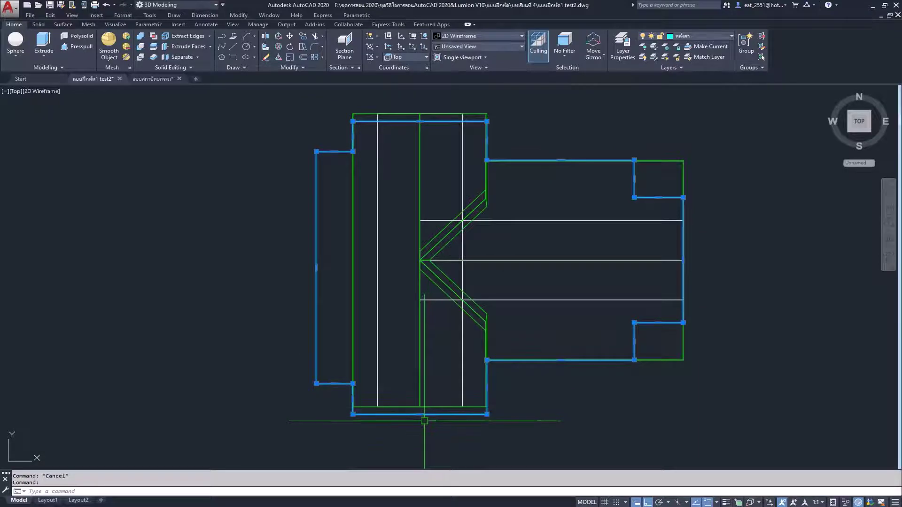
key(Escape)
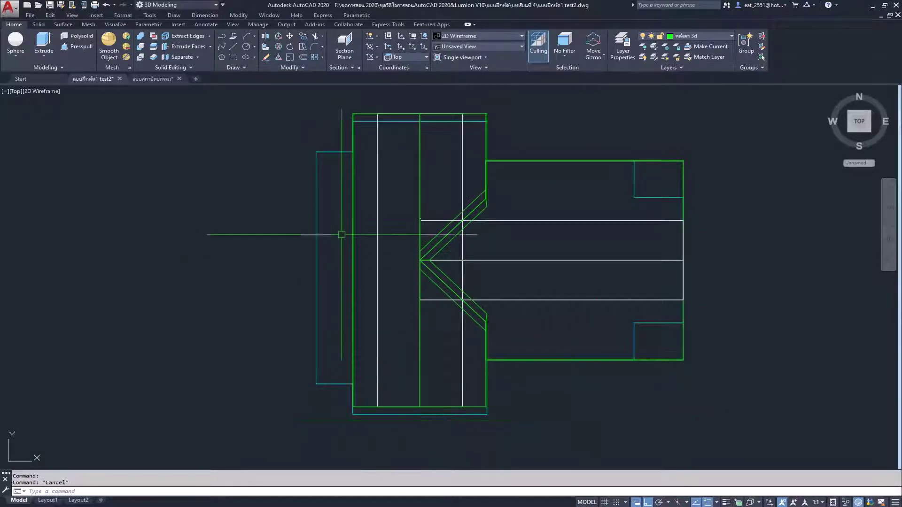
scroll(470, 319, down, 4)
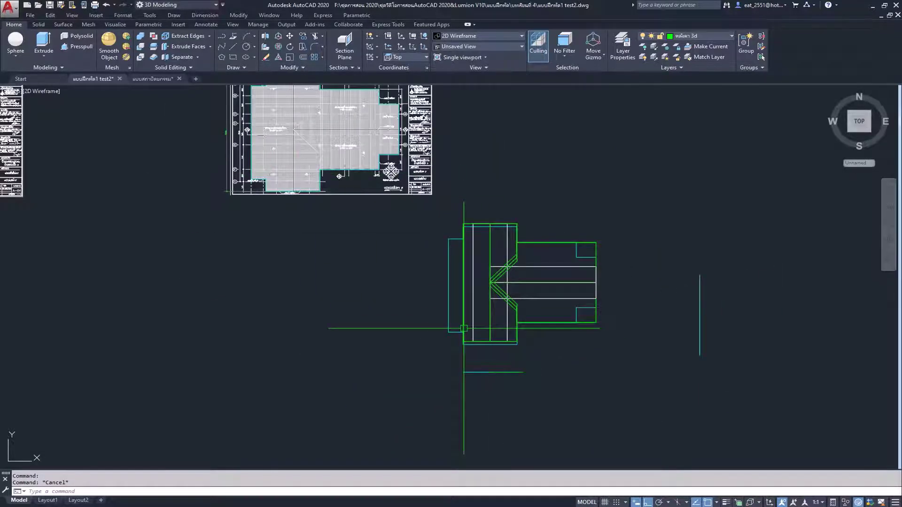
key(ctrl+z)
key(ctrl+z)
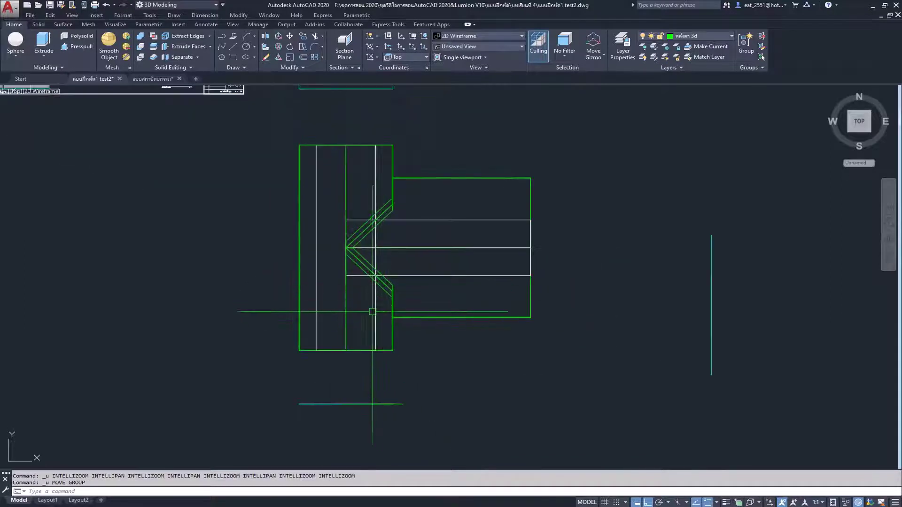
scroll(373, 312, up, 2)
scroll(372, 312, down, 2)
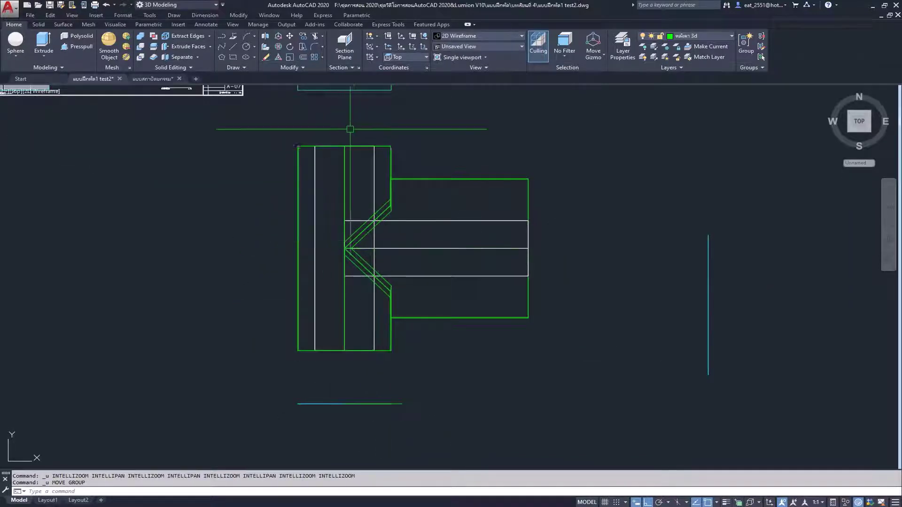
click(212, 18)
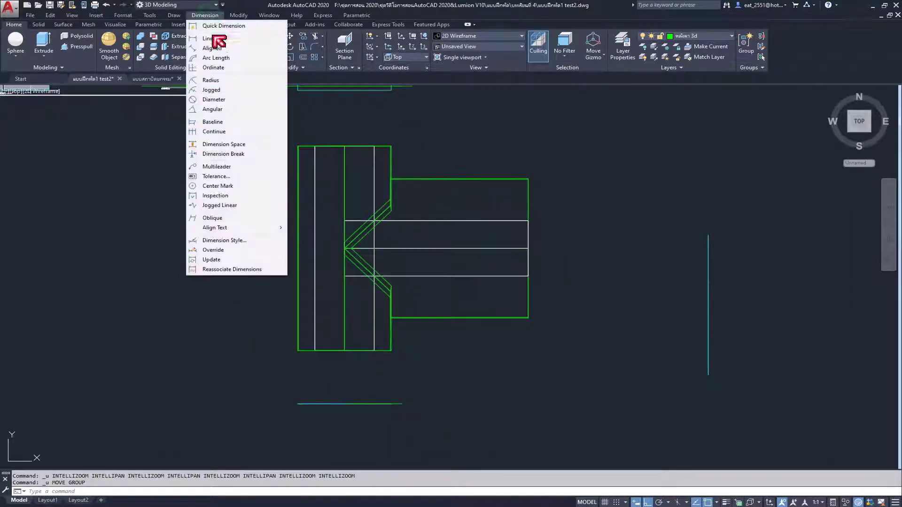
click(238, 36)
scroll(394, 168, up, 4)
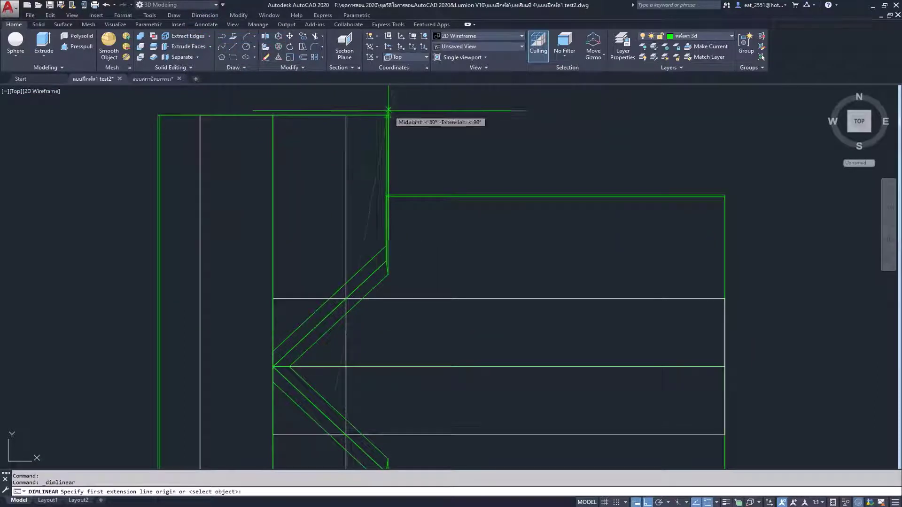
scroll(387, 111, up, 3)
click(385, 115)
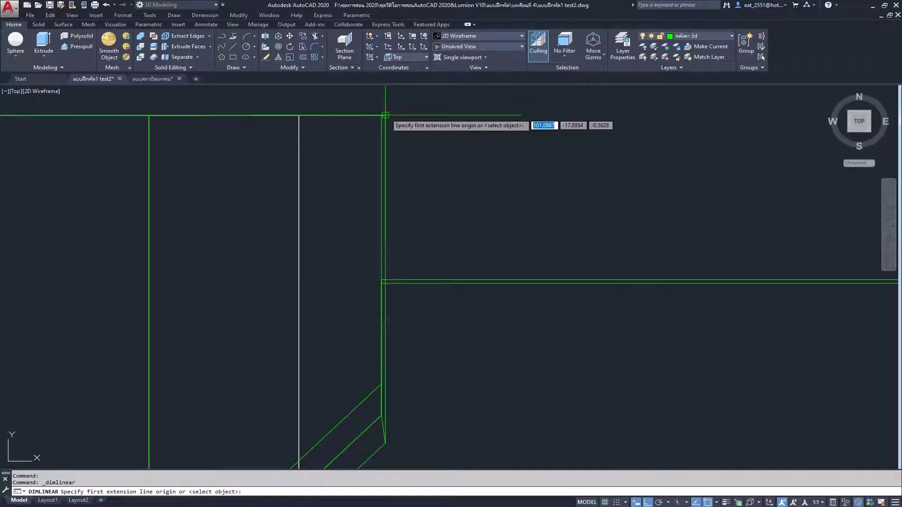
click(383, 282)
scroll(383, 282, down, 3)
scroll(403, 218, up, 3)
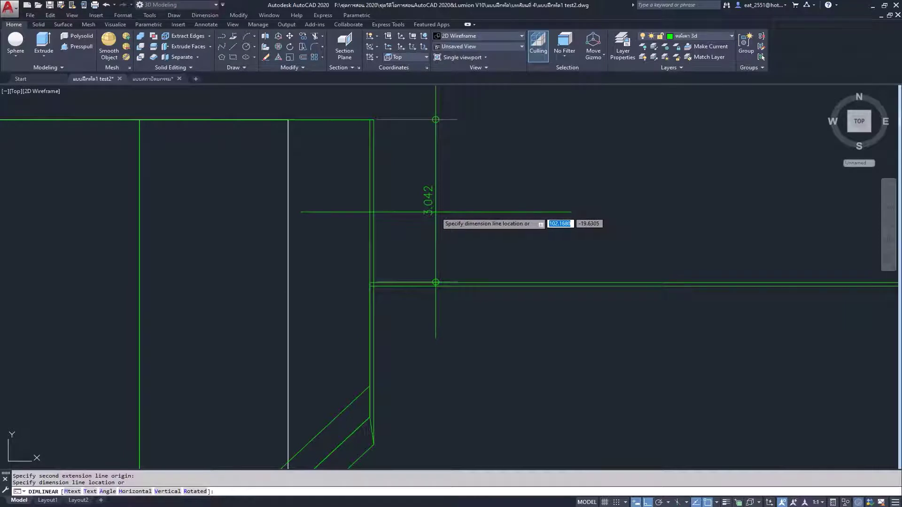
scroll(436, 212, down, 2)
scroll(460, 298, down, 1)
key(Escape)
key(Return)
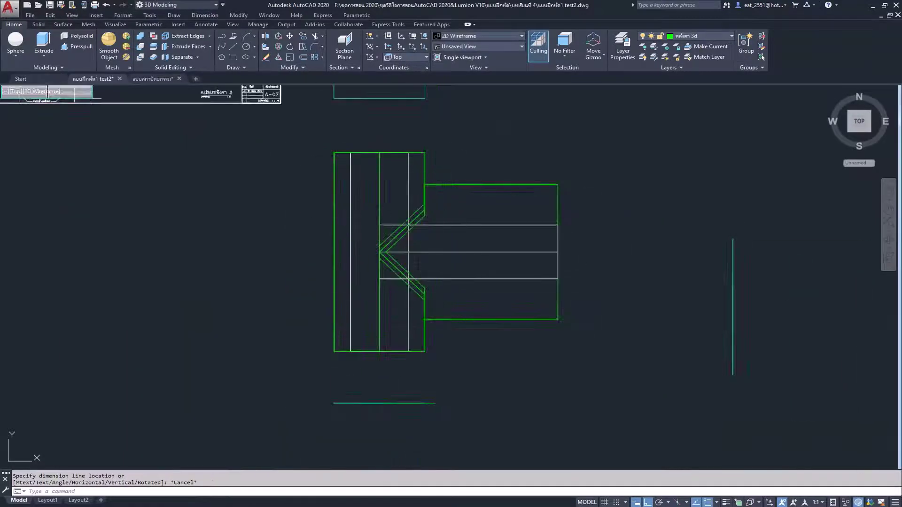
scroll(419, 351, up, 3)
scroll(420, 352, up, 3)
click(409, 191)
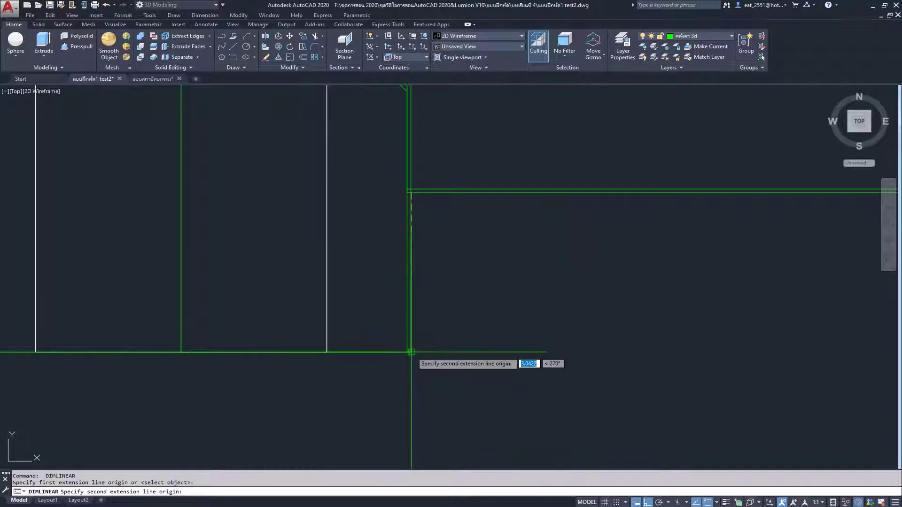
scroll(490, 318, down, 3)
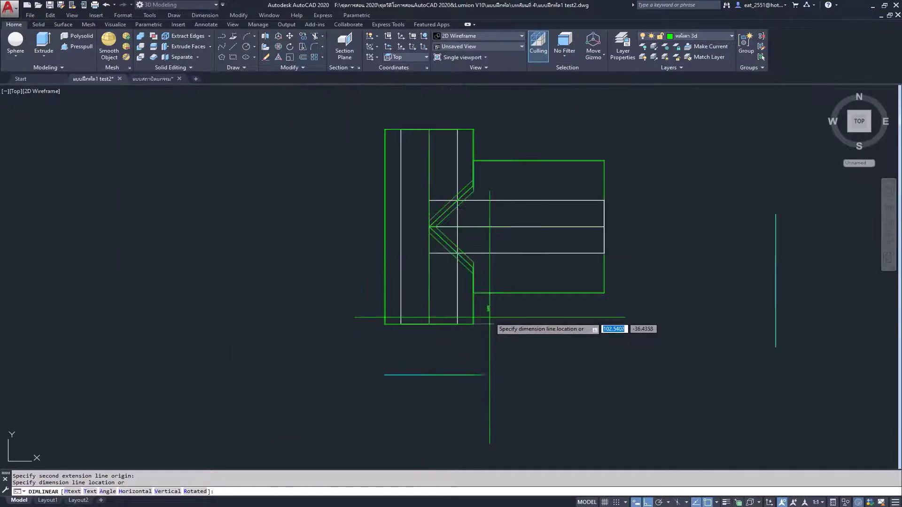
key(Escape)
scroll(414, 262, down, 2)
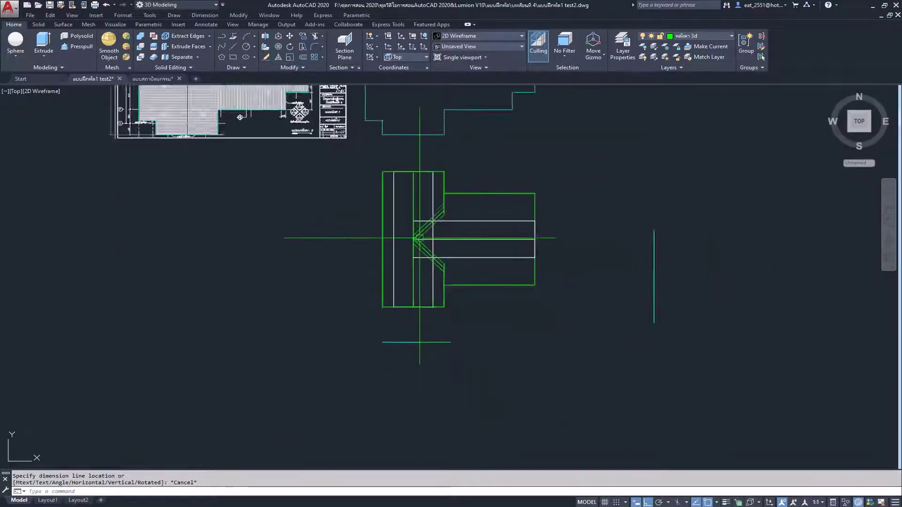
middle_drag(437, 221, 424, 318)
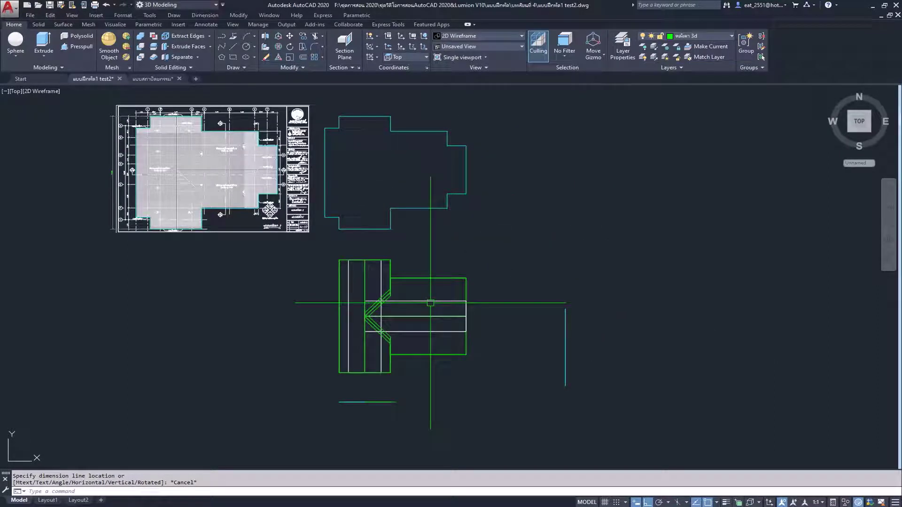
scroll(386, 159, up, 2)
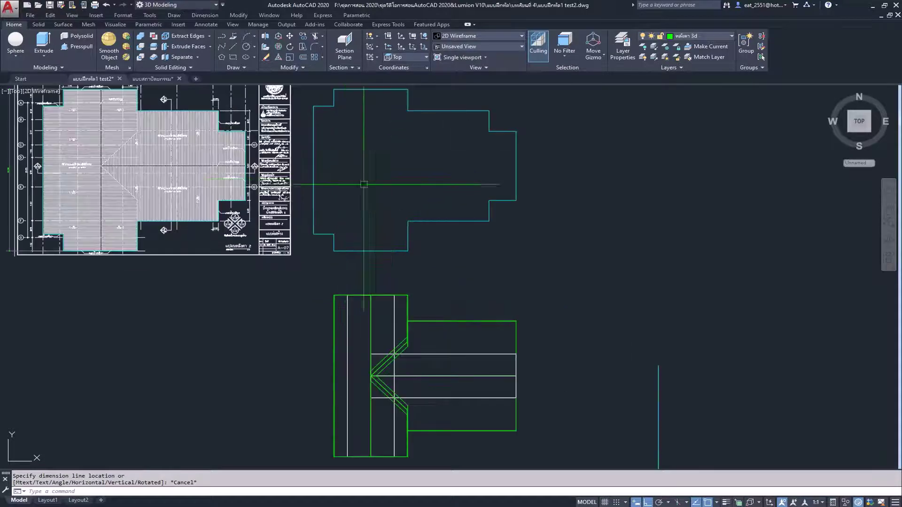
middle_drag(395, 216, 399, 248)
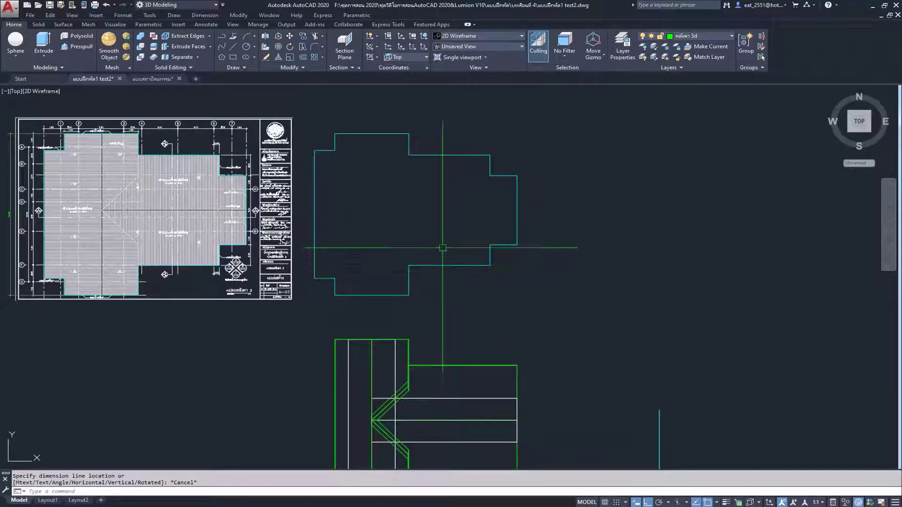
middle_drag(441, 272, 433, 229)
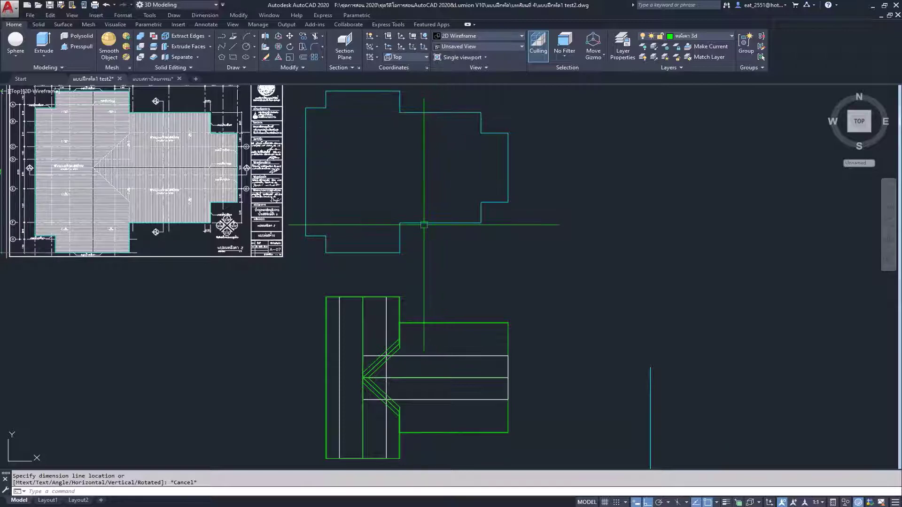
middle_drag(424, 225, 447, 218)
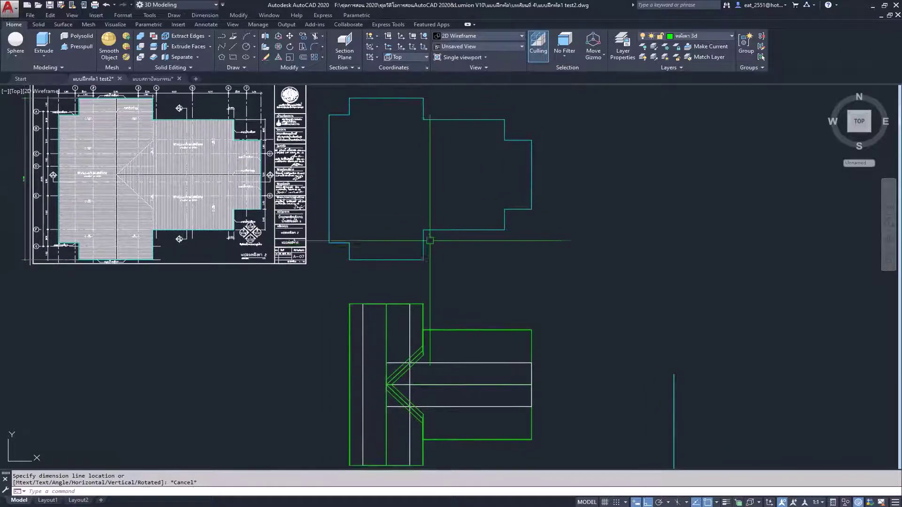
text(dli)
key(Return)
scroll(430, 221, up, 3)
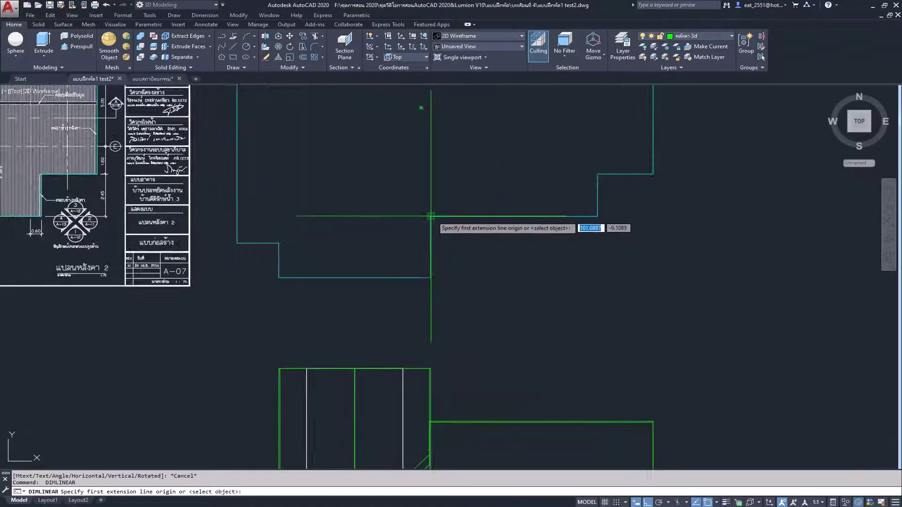
click(431, 217)
click(431, 278)
scroll(459, 256, up, 3)
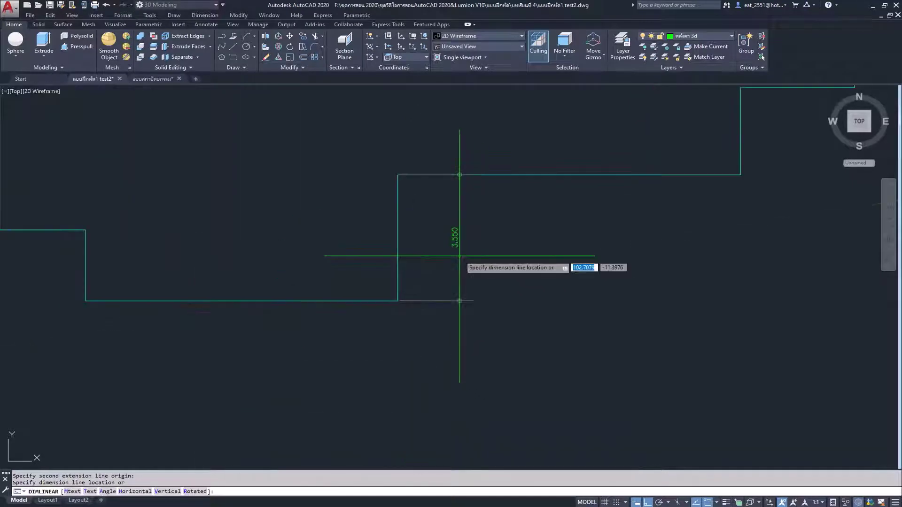
scroll(459, 256, down, 3)
key(Escape)
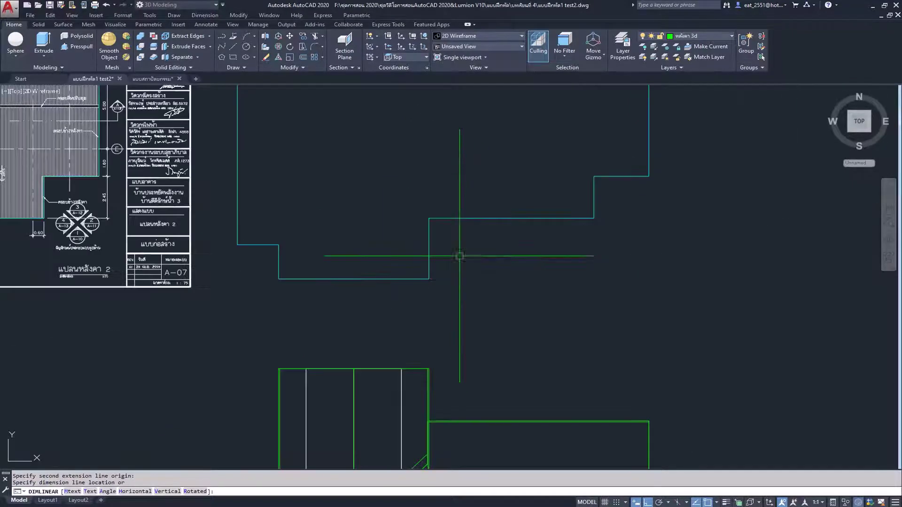
scroll(444, 185, down, 4)
scroll(452, 210, up, 4)
scroll(451, 209, down, 2)
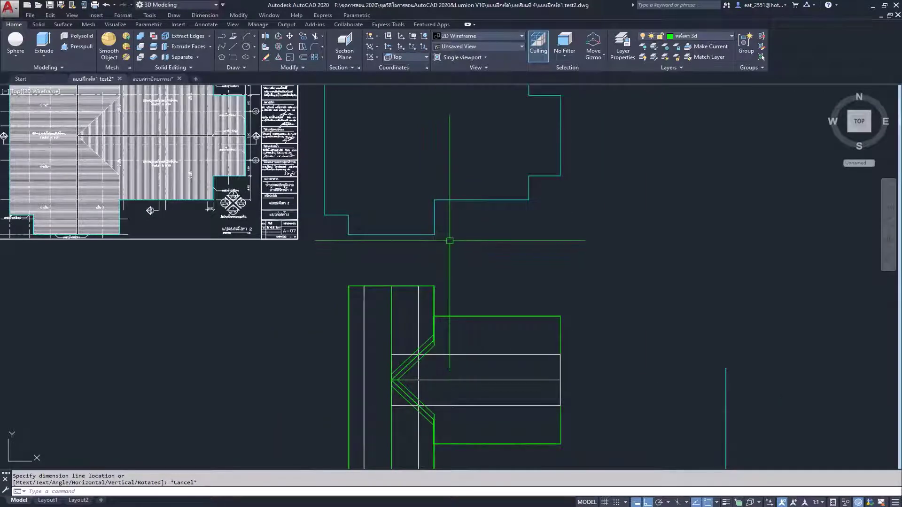
scroll(444, 221, up, 3)
scroll(438, 204, down, 1)
scroll(414, 282, down, 5)
scroll(397, 340, up, 2)
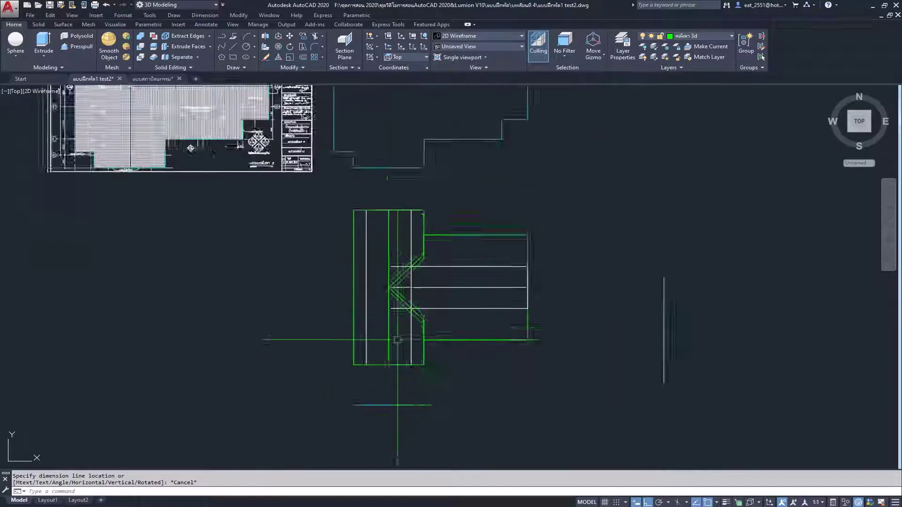
scroll(397, 339, up, 2)
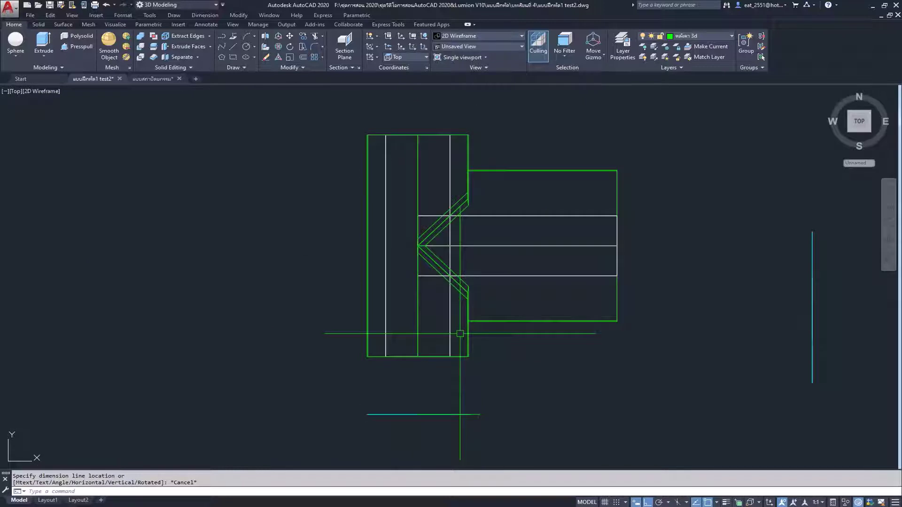
scroll(460, 335, down, 2)
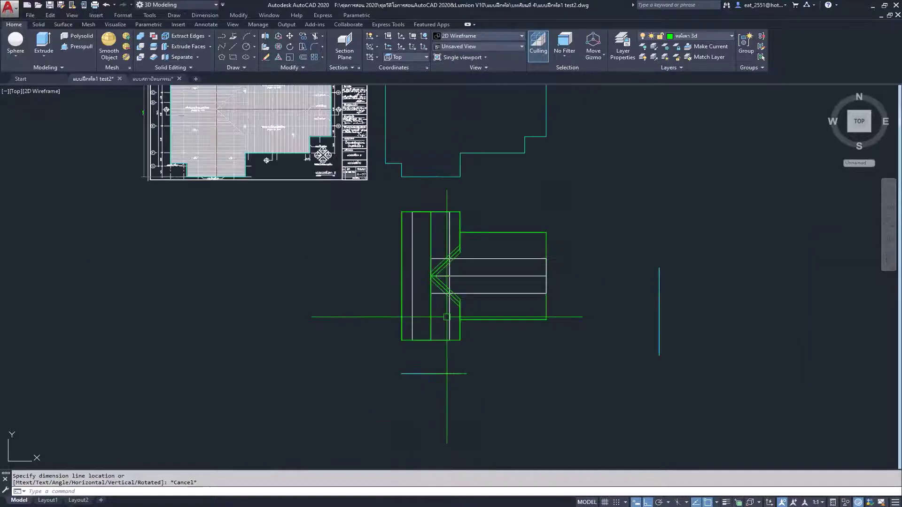
middle_drag(462, 342, 461, 350)
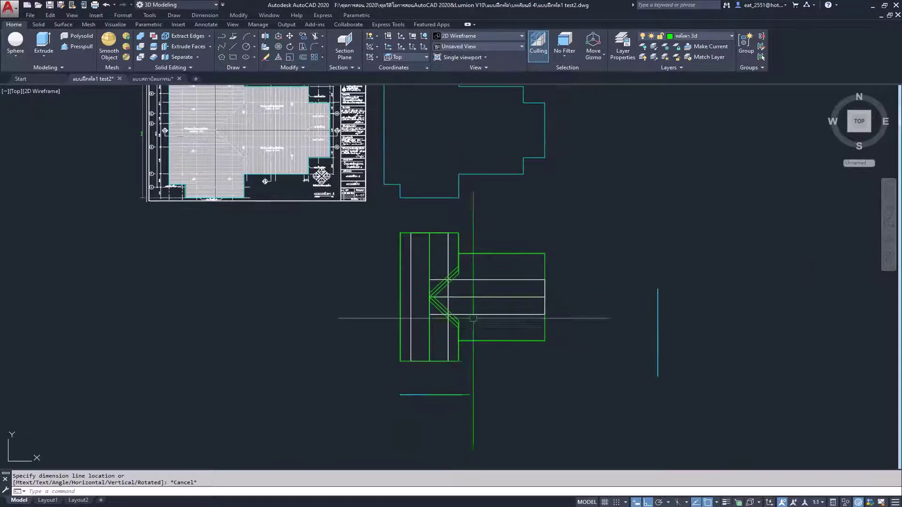
middle_drag(465, 213, 463, 221)
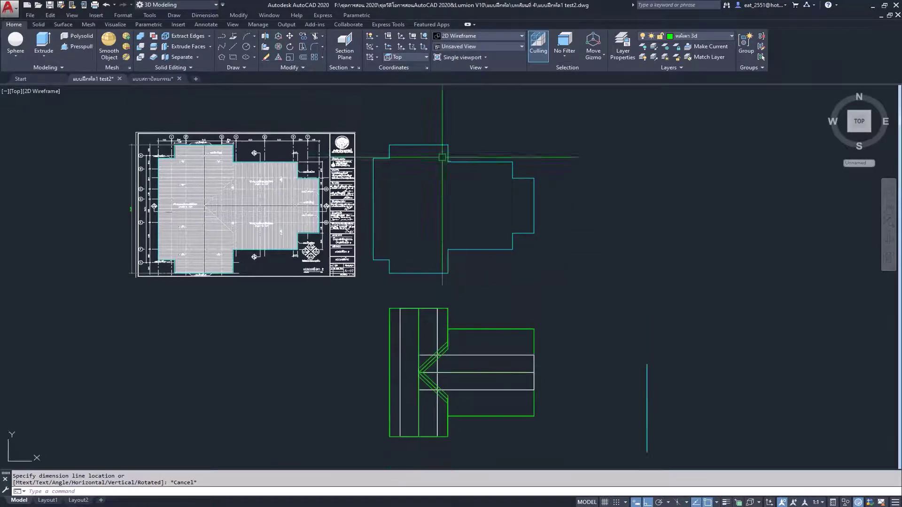
scroll(439, 155, up, 2)
scroll(457, 141, up, 2)
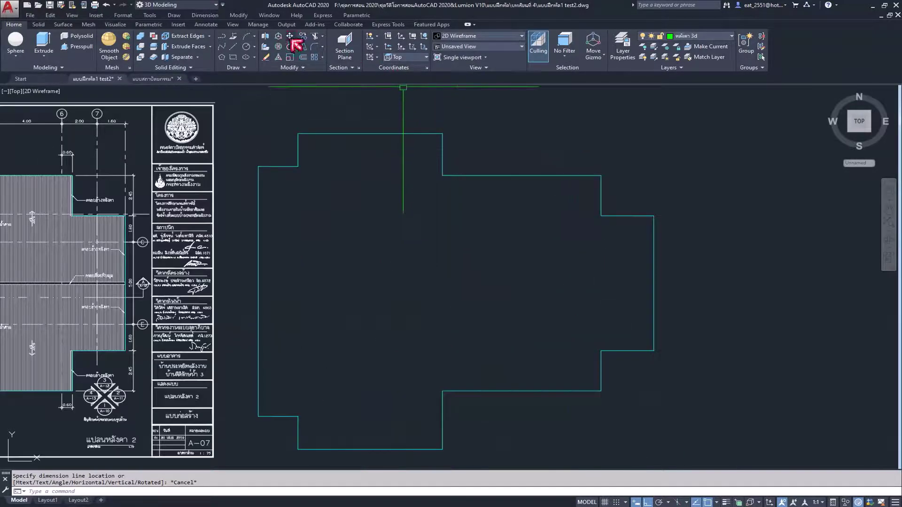
Measure the outline notch with a Linear dimension, then cancel it.
click(208, 25)
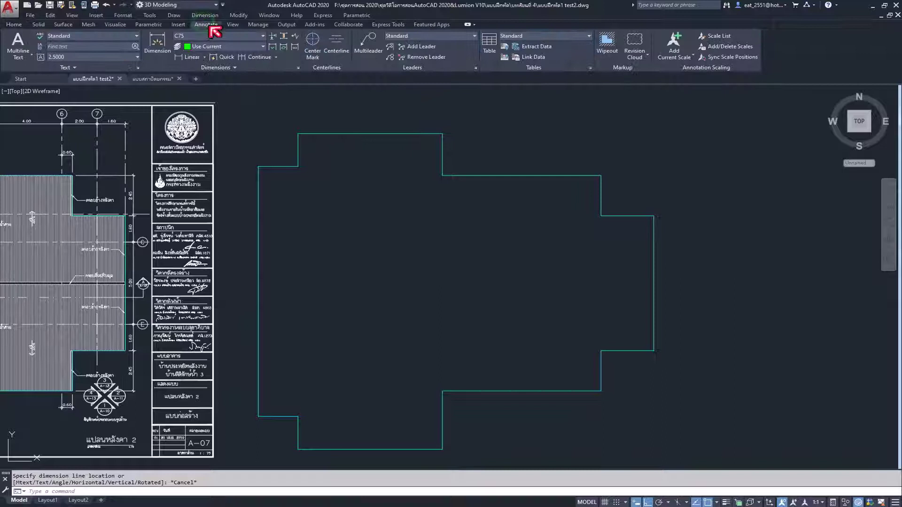
click(196, 62)
click(442, 134)
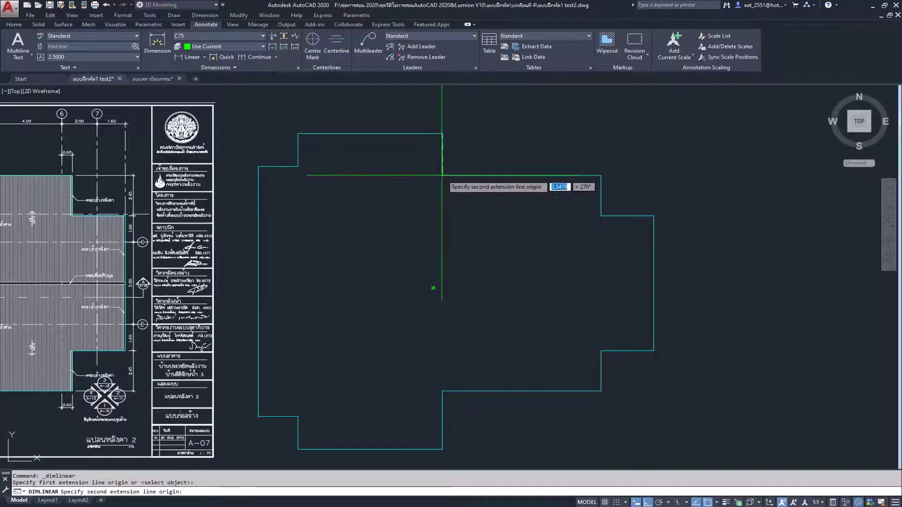
click(442, 176)
scroll(461, 138, up, 4)
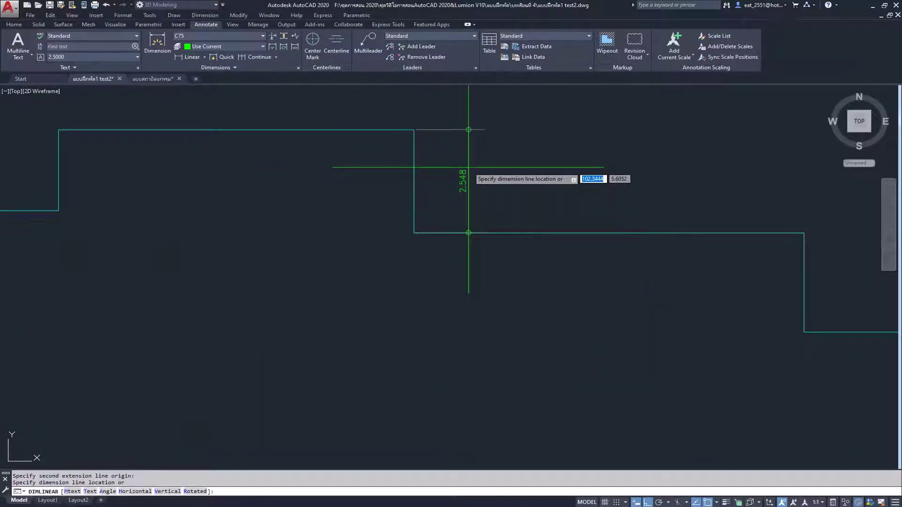
key(Escape)
scroll(469, 130, down, 5)
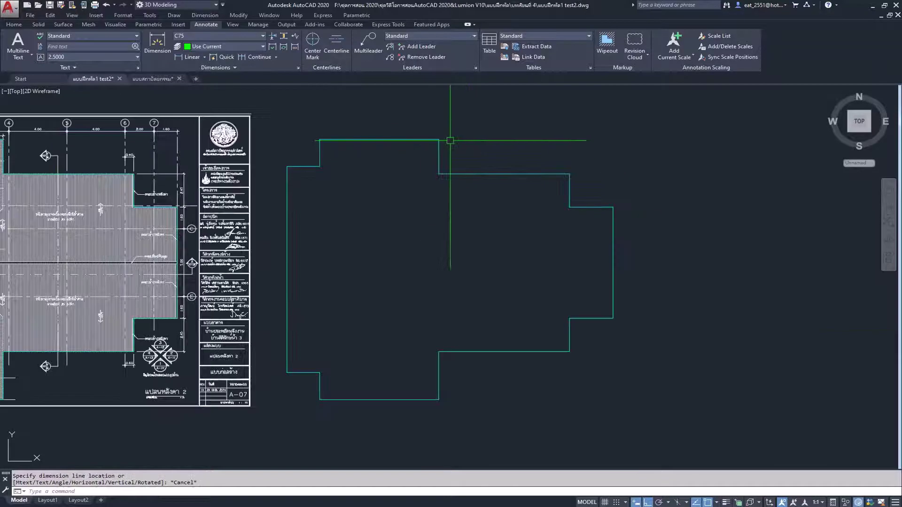
scroll(447, 352, up, 3)
scroll(424, 353, up, 3)
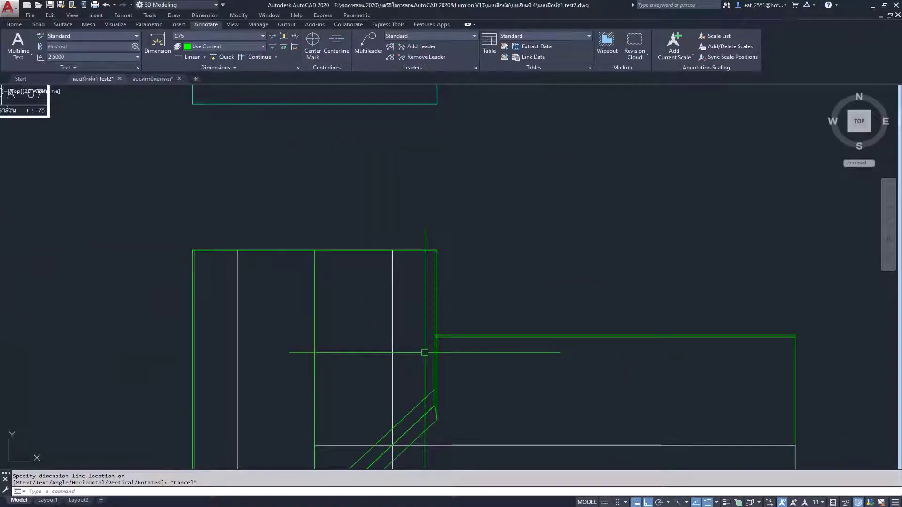
Measure the roof edge height (3.042) with a Linear dimension without placing it.
key(Return)
scroll(425, 352, up, 2)
click(471, 106)
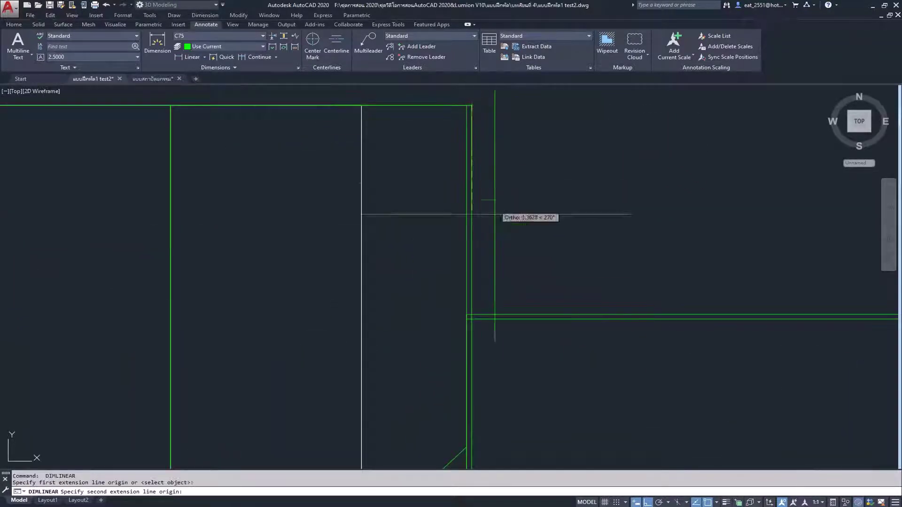
click(472, 314)
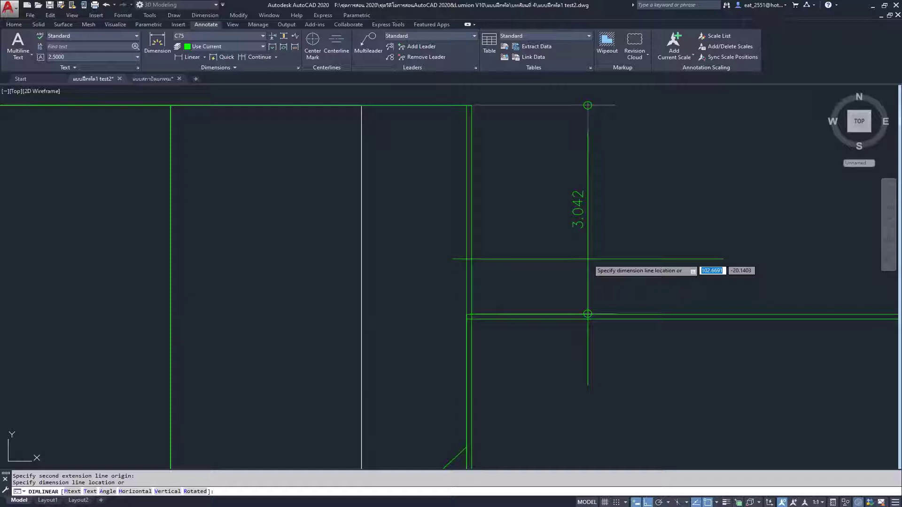
key(Escape)
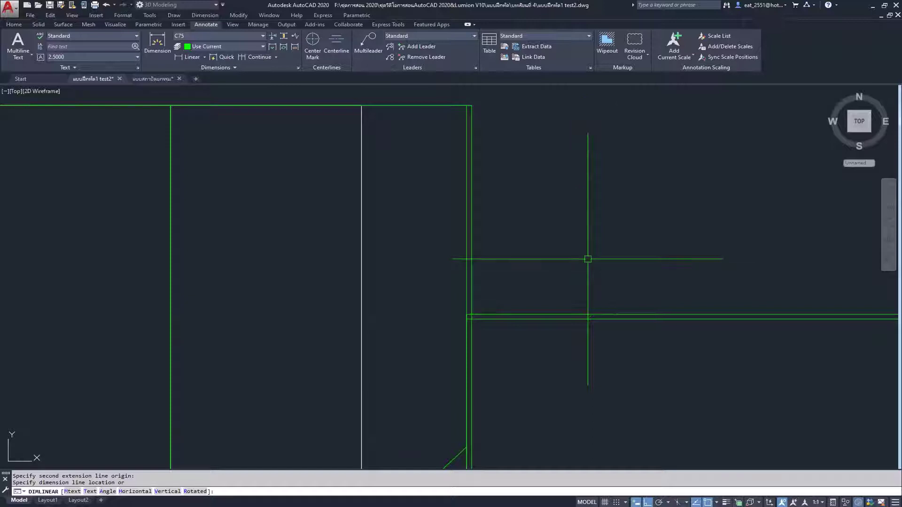
scroll(491, 295, down, 2)
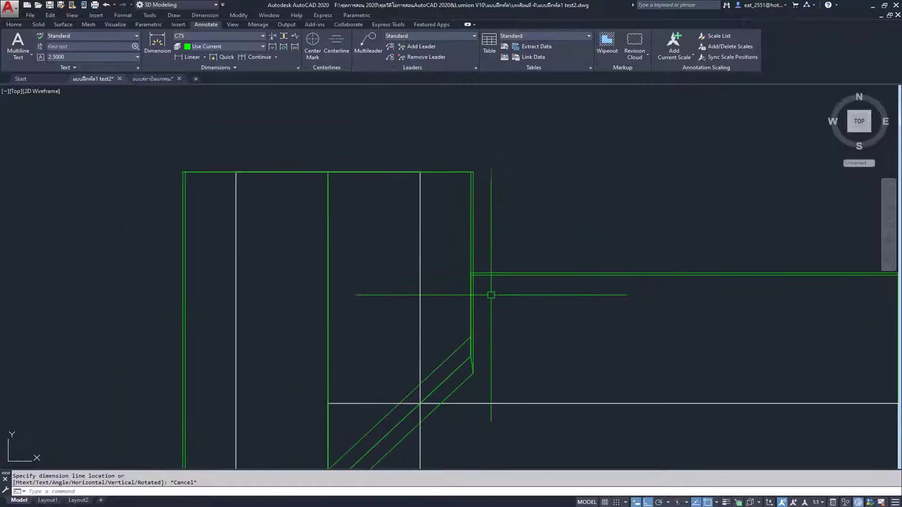
Switch to Southeast Isometric, then orbit and zoom in on the green roof eave edge.
click(16, 92)
click(62, 180)
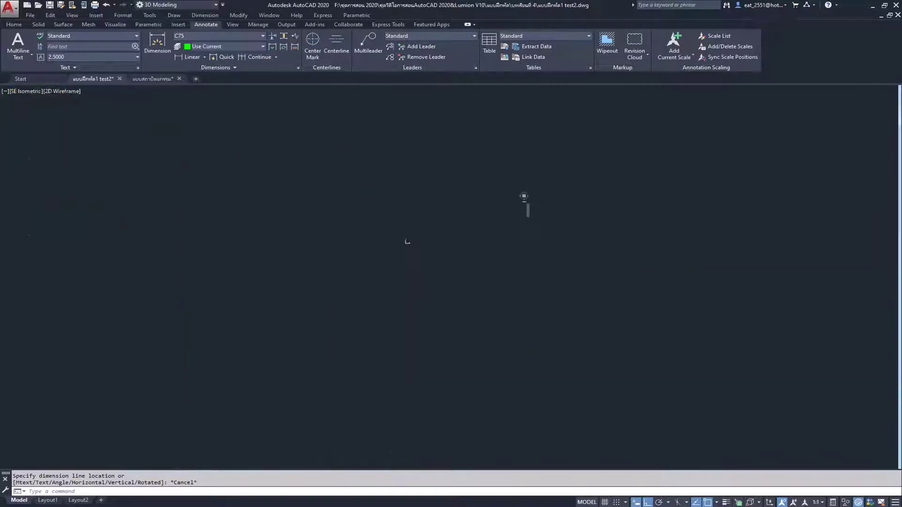
scroll(599, 291, up, 3)
scroll(606, 277, up, 5)
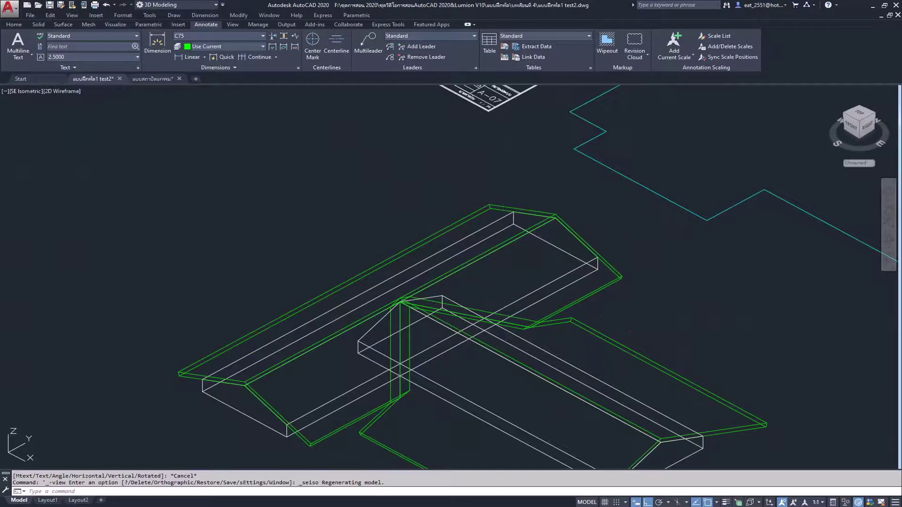
mouse_move(520, 258)
shift+middle_down()
mouse_move(560, 217)
mouse_move(603, 200)
shift+middle_up()
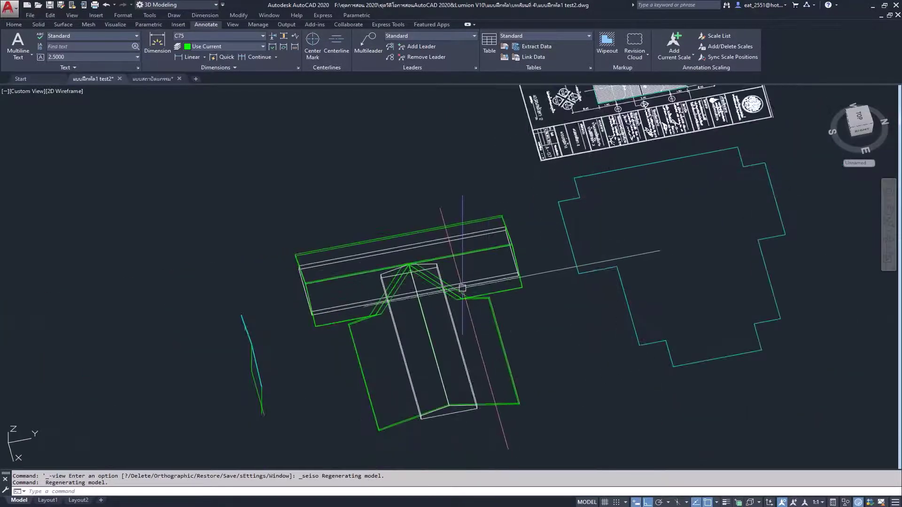
mouse_move(409, 291)
shift+middle_down()
mouse_move(392, 296)
mouse_move(306, 228)
mouse_move(310, 175)
mouse_move(288, 201)
shift+middle_up()
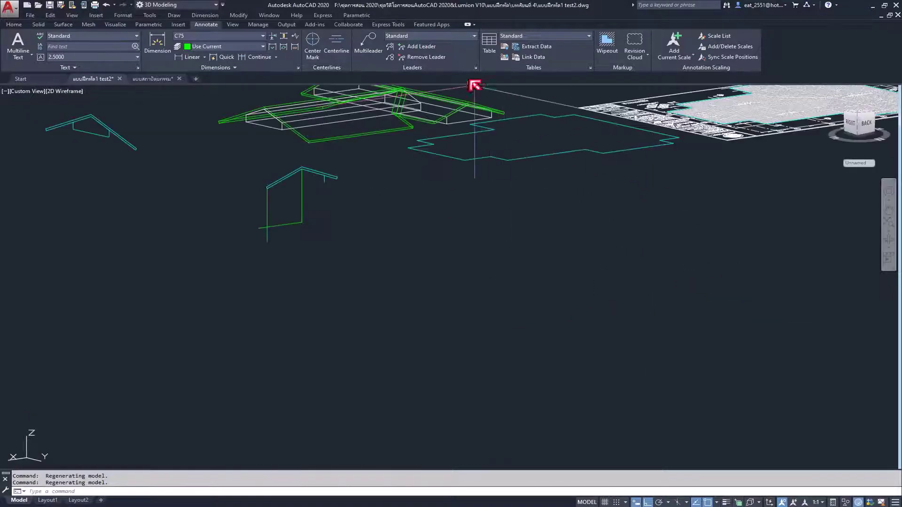
scroll(475, 85, up, 2)
scroll(483, 111, up, 3)
scroll(482, 113, up, 3)
scroll(488, 122, up, 2)
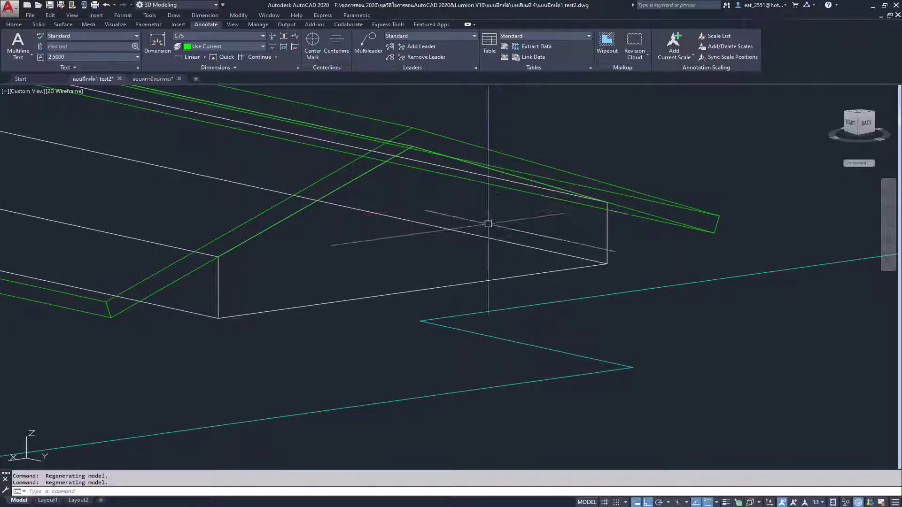
Presspull the green roof-edge strip by 0.5 units.
click(16, 26)
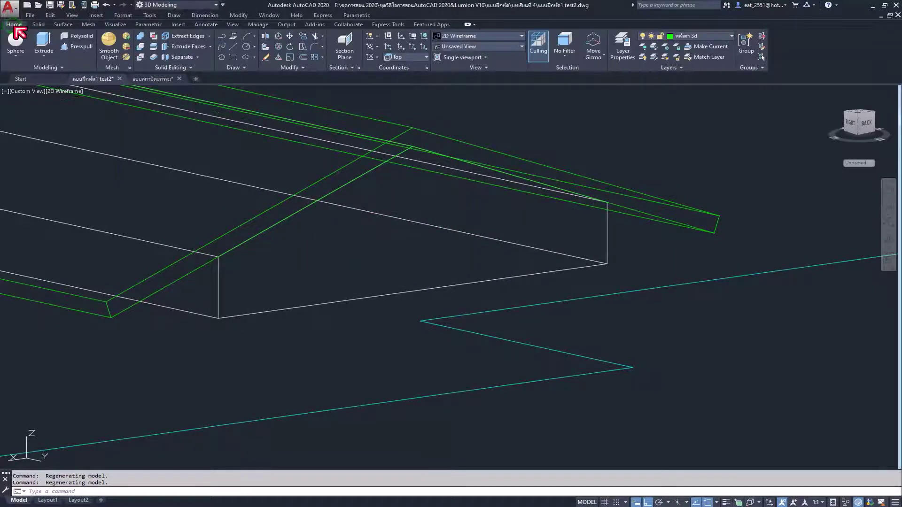
click(76, 48)
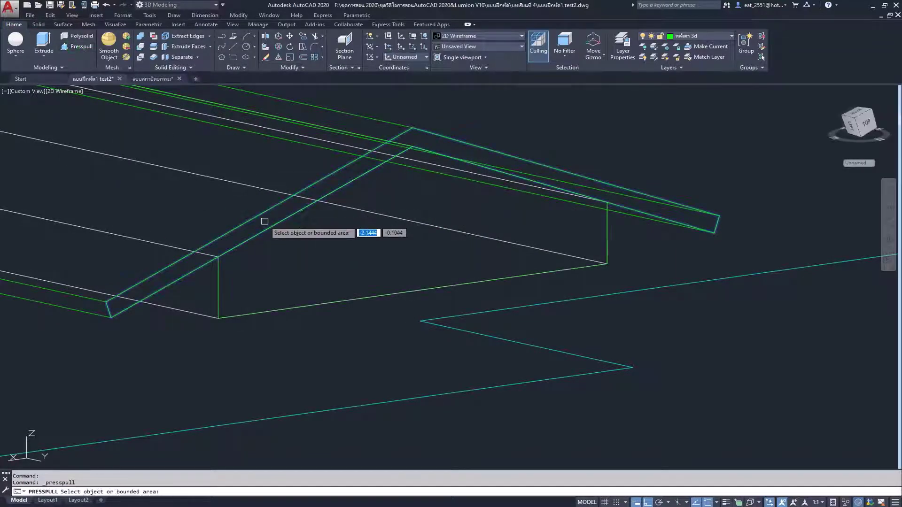
click(264, 222)
scroll(190, 201, down, 2)
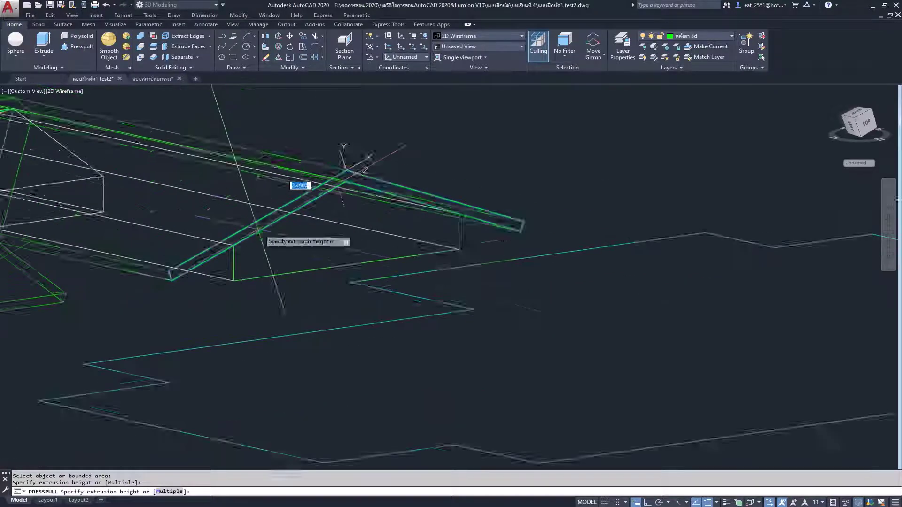
scroll(188, 204, down, 2)
scroll(182, 207, up, 2)
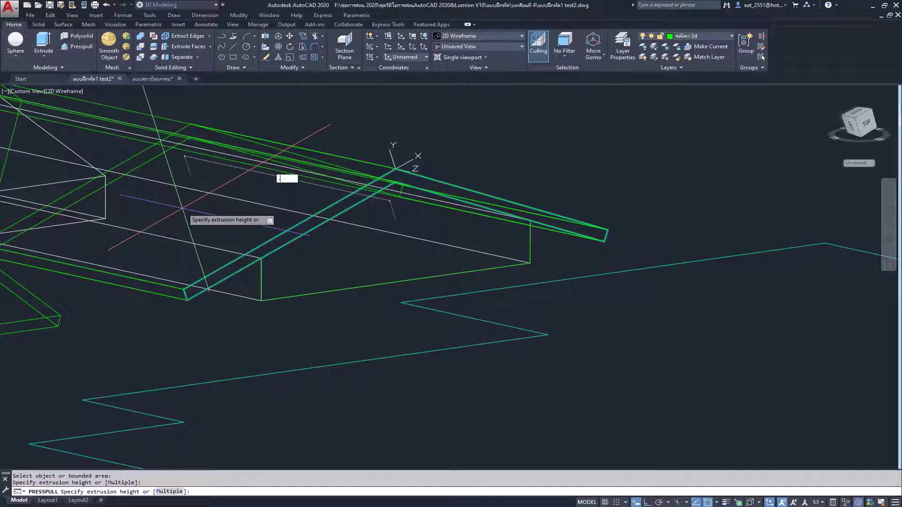
text(5)
key(Return)
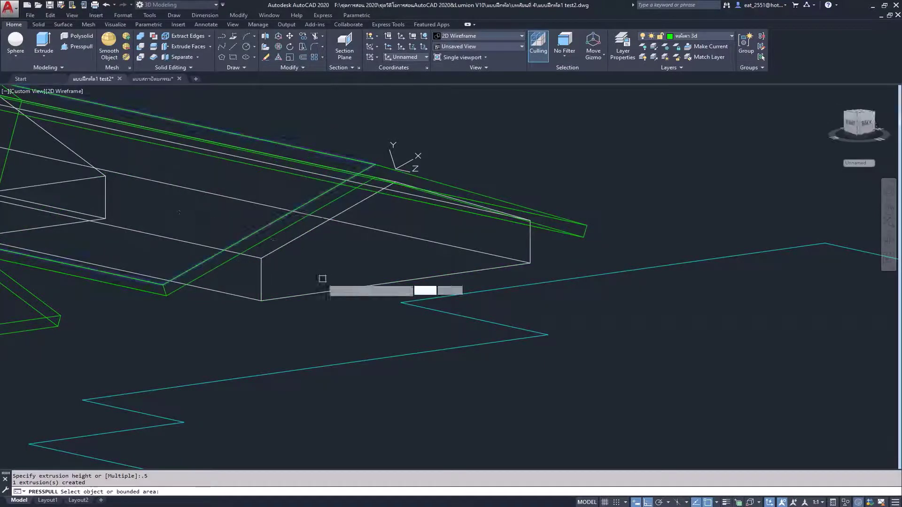
Presspull the box face beneath the eave by 0.5 units.
click(346, 257)
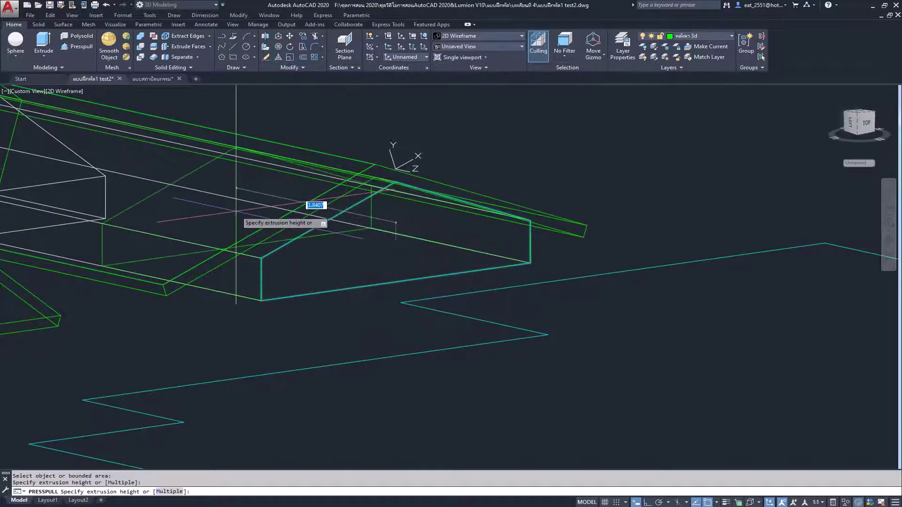
text(15)
key(Return)
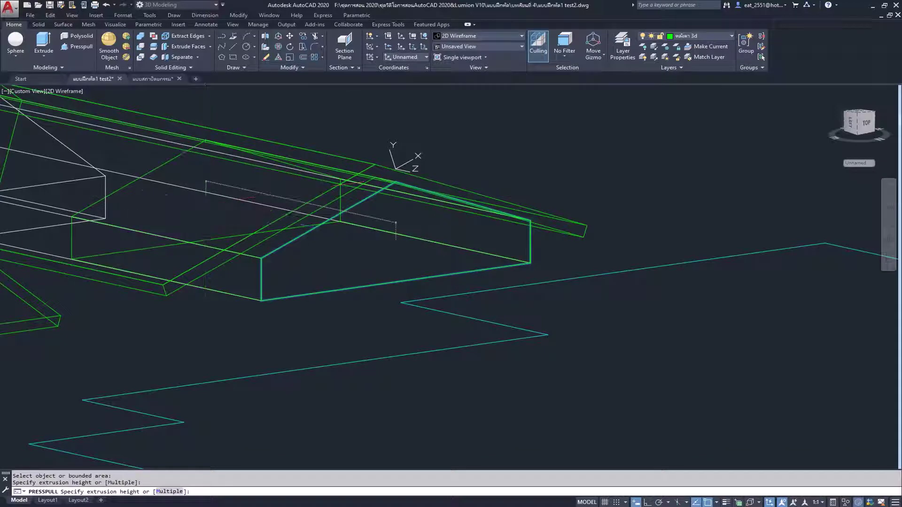
key(Escape)
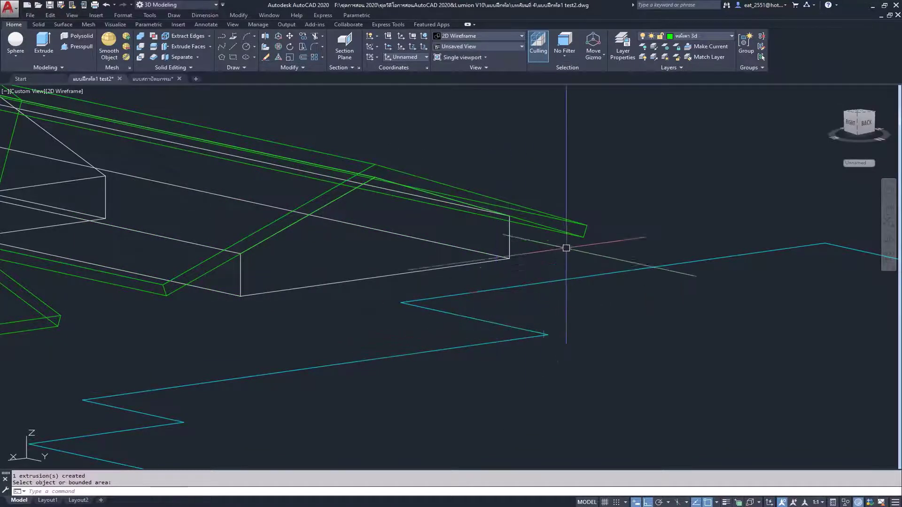
shift+middle_drag(566, 246, 569, 244)
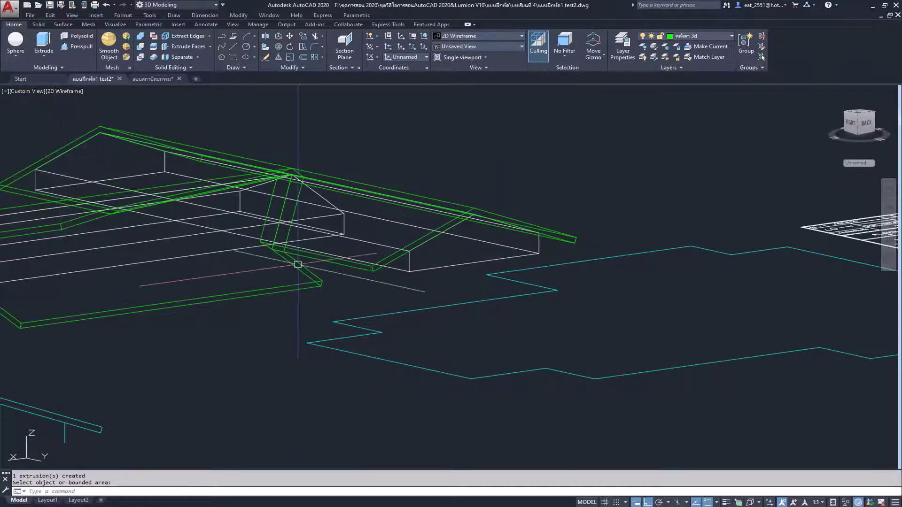
click(33, 91)
Switch the viewport to the Top view and zoom in on the roof corner.
click(49, 113)
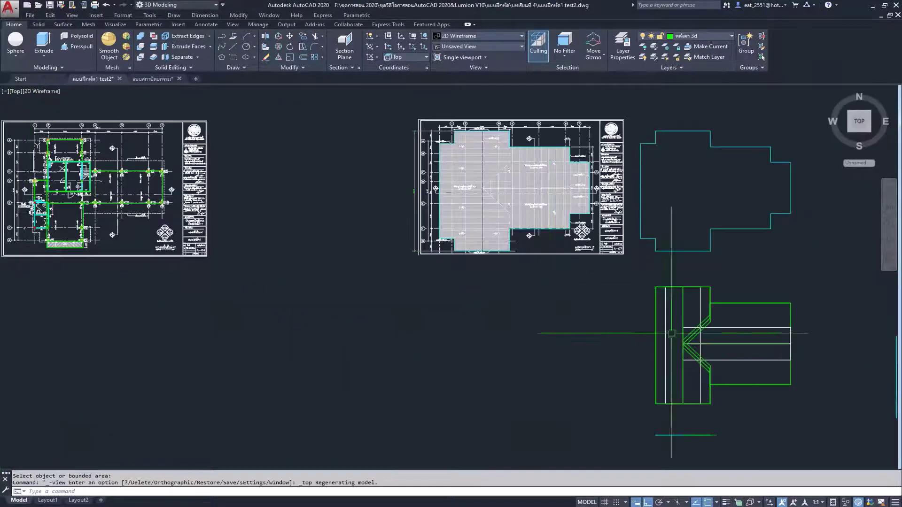
scroll(666, 225, up, 3)
scroll(666, 224, up, 2)
scroll(667, 225, up, 2)
scroll(618, 297, up, 2)
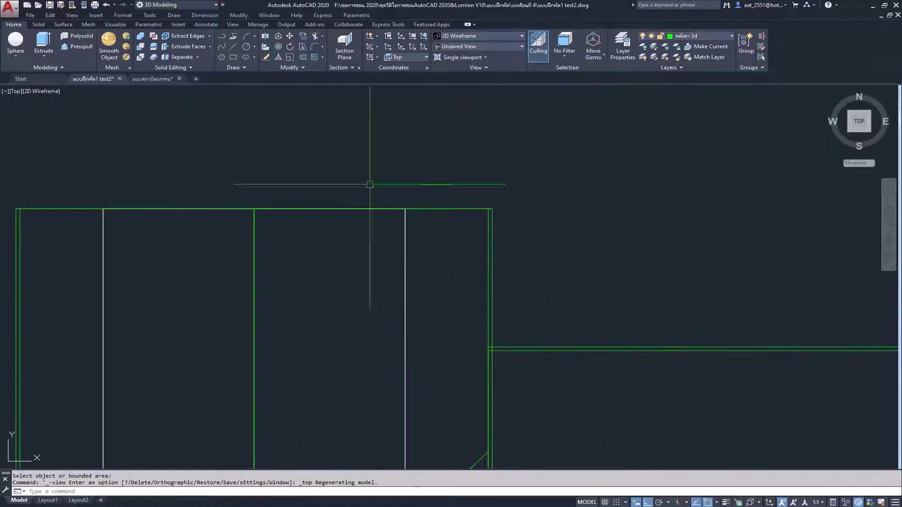
Preview a vertical 2.559 linear dimension at the roof corner, then cancel it.
click(206, 25)
click(190, 57)
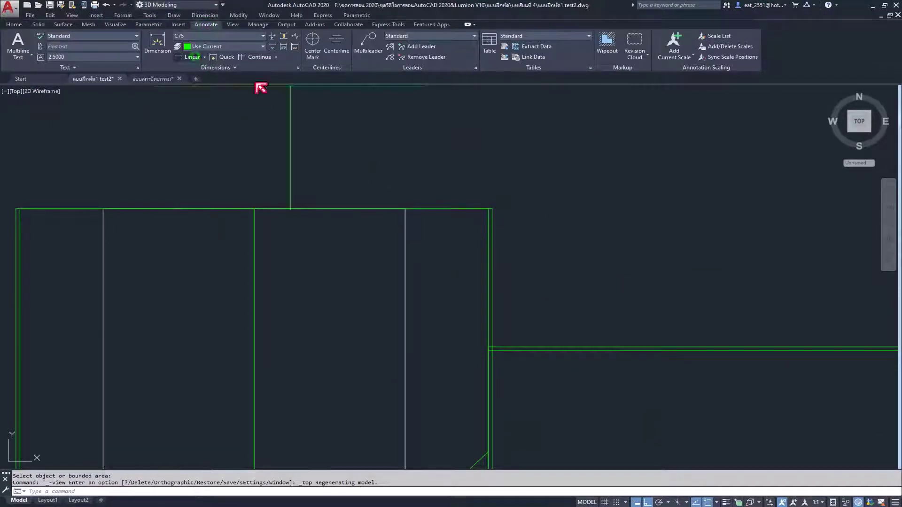
click(493, 209)
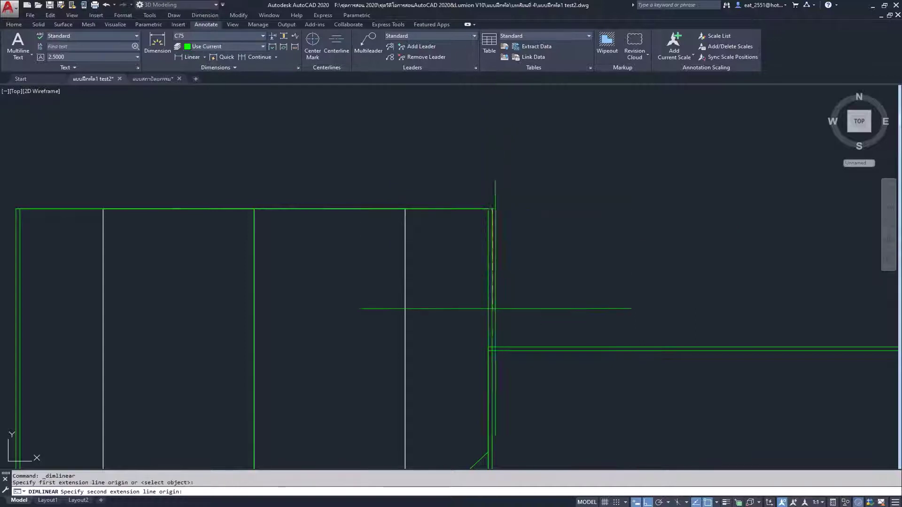
click(491, 347)
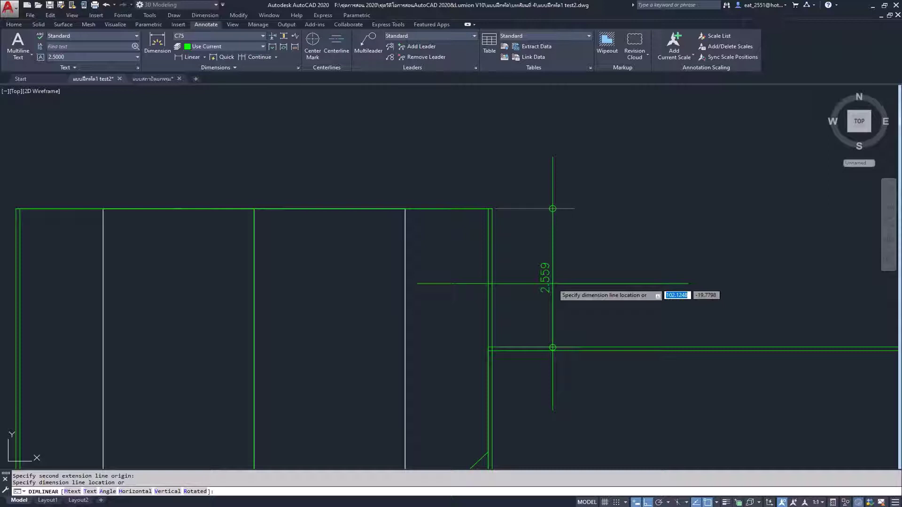
key(Escape)
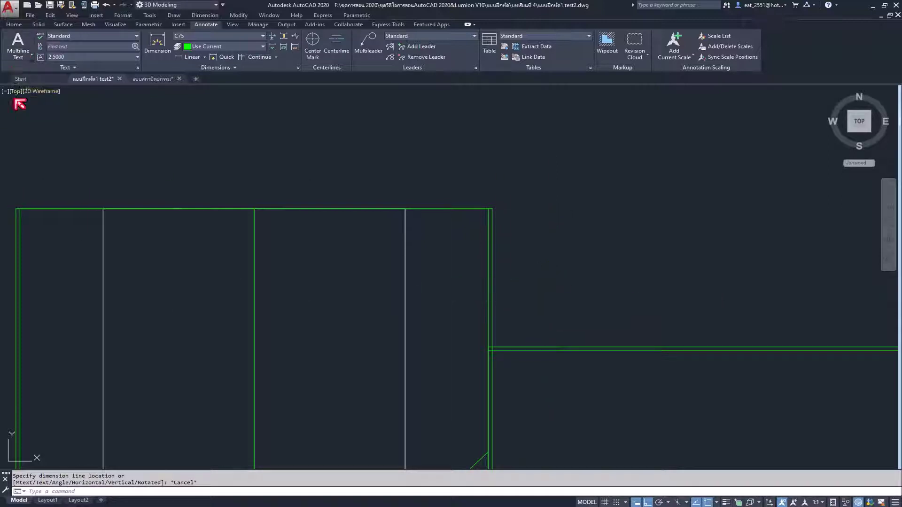
click(16, 93)
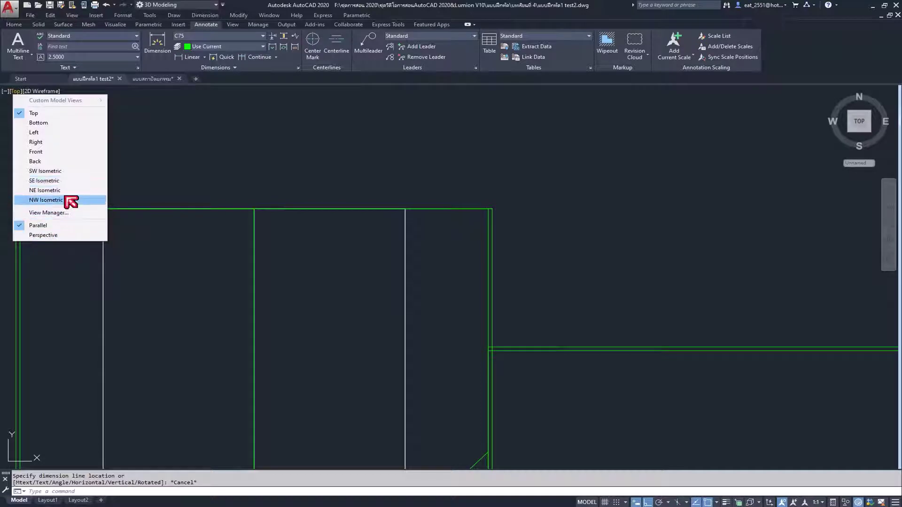
Switch to the NE Isometric view and centre the roof corner.
click(66, 191)
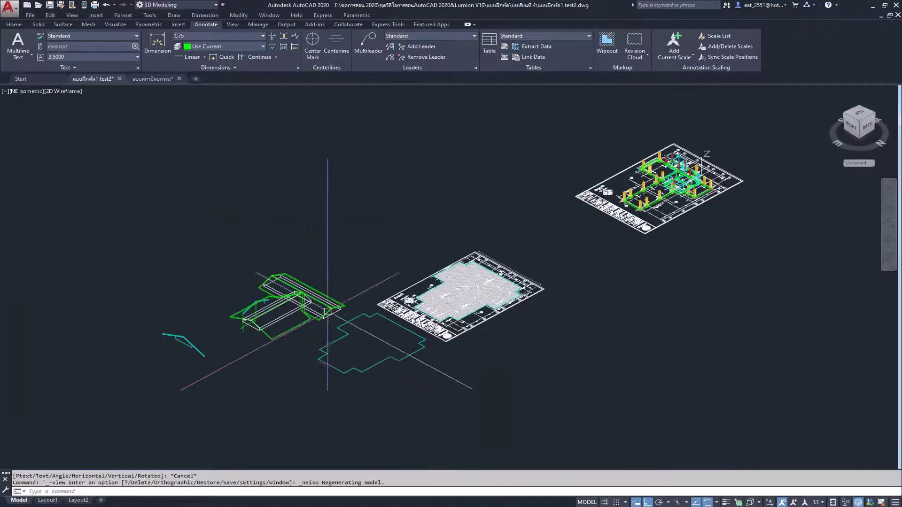
scroll(298, 263, up, 3)
scroll(298, 263, up, 3)
scroll(299, 264, up, 2)
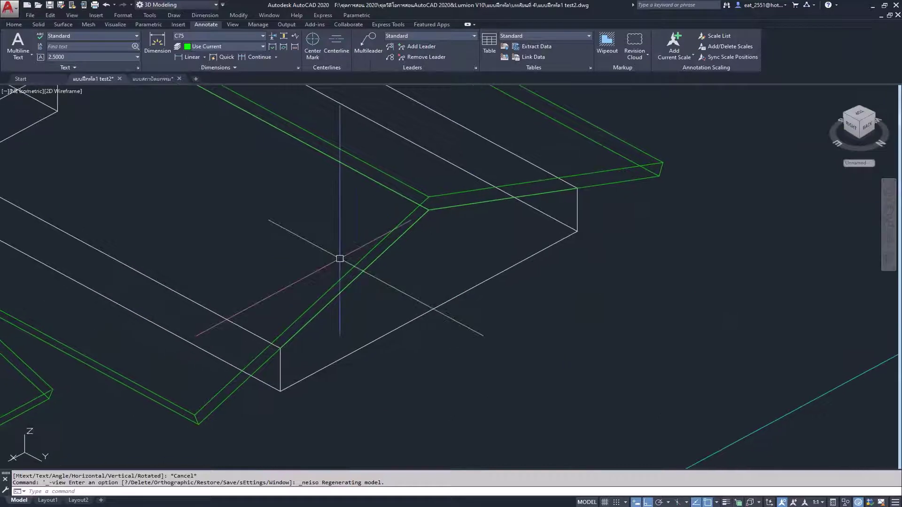
mouse_move(257, 260)
middle_down()
mouse_move(265, 247)
mouse_move(287, 244)
middle_up()
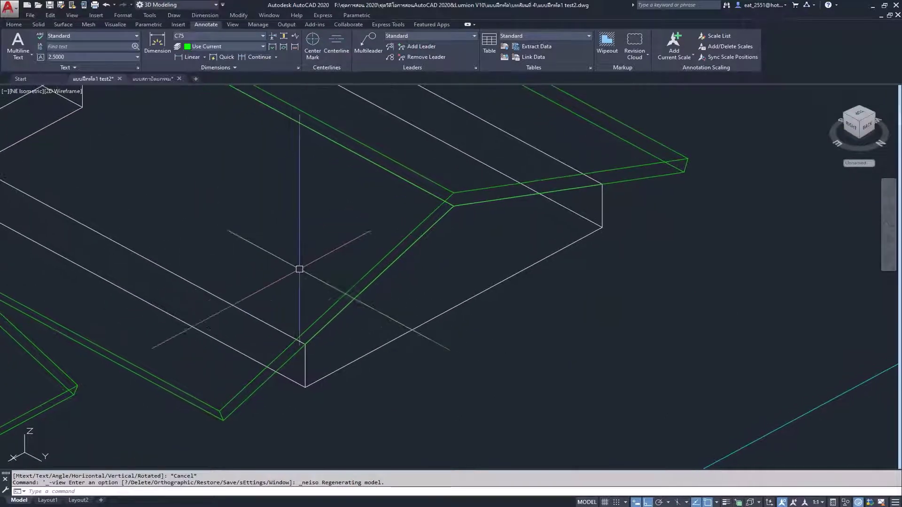
Press-pull two roof edge faces by 0.1 units each with Presspull.
click(16, 25)
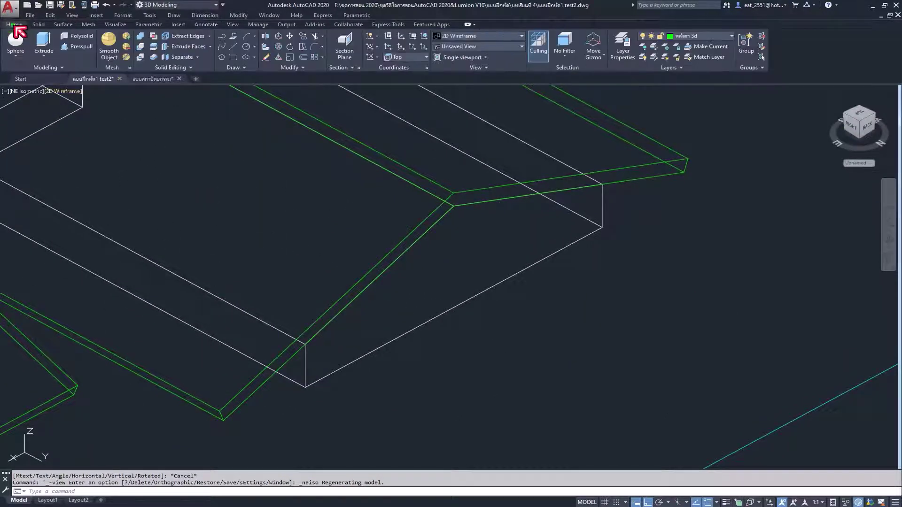
click(83, 52)
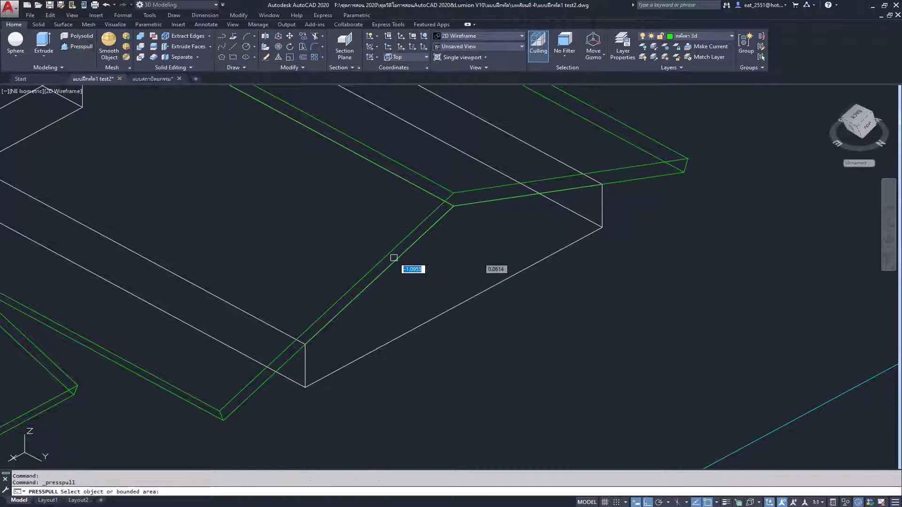
click(393, 256)
text(1)
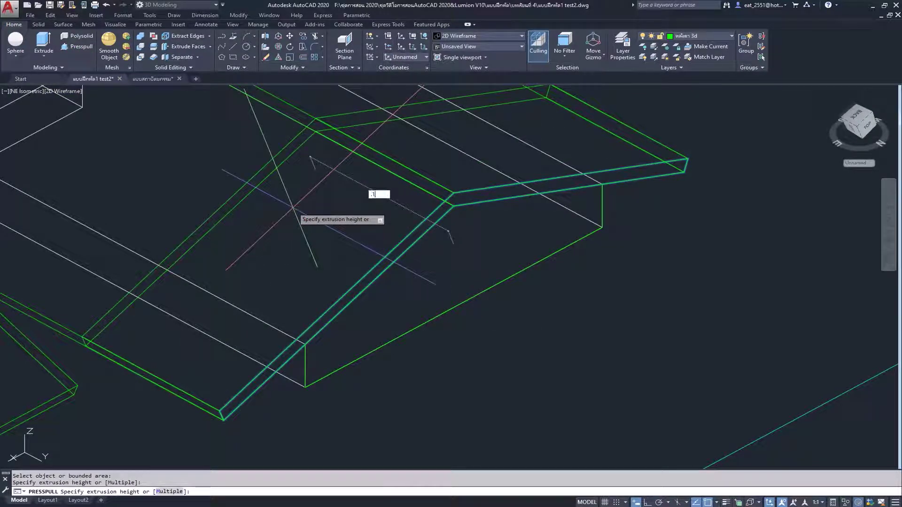
key(Return)
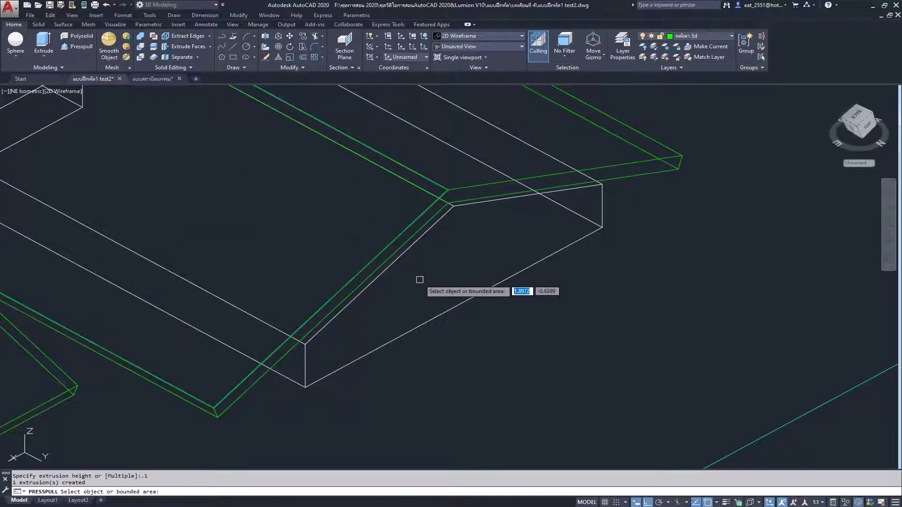
click(362, 324)
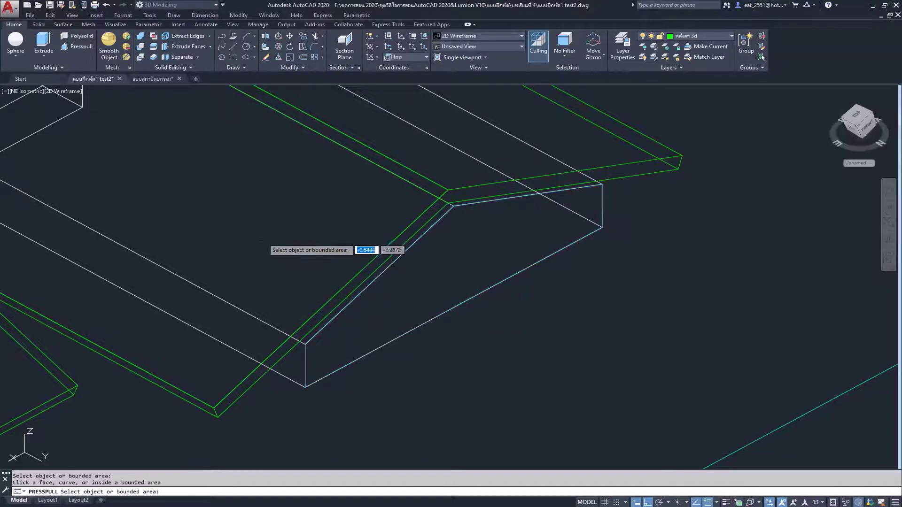
click(360, 319)
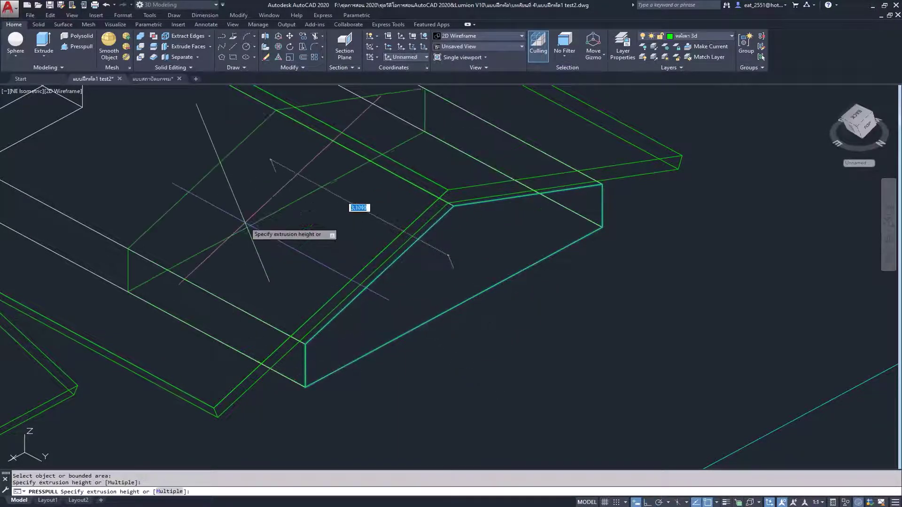
text(1)
key(Return)
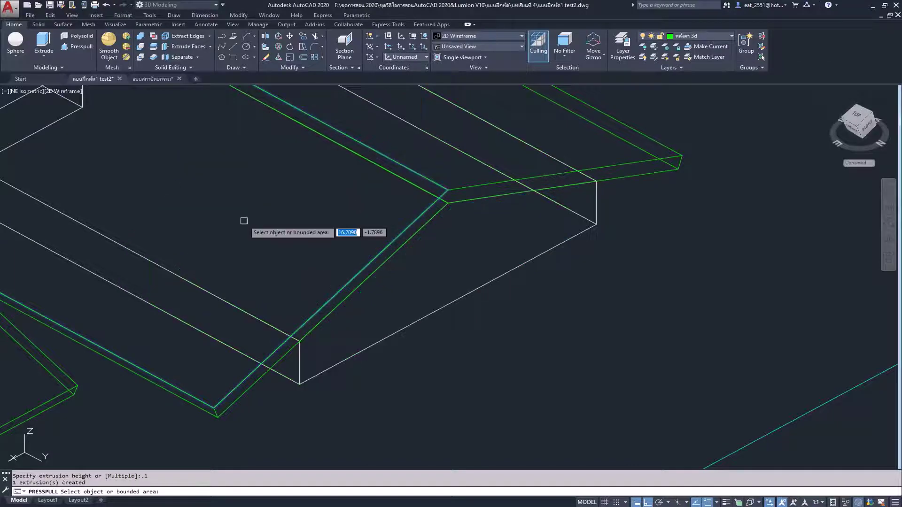
key(Return)
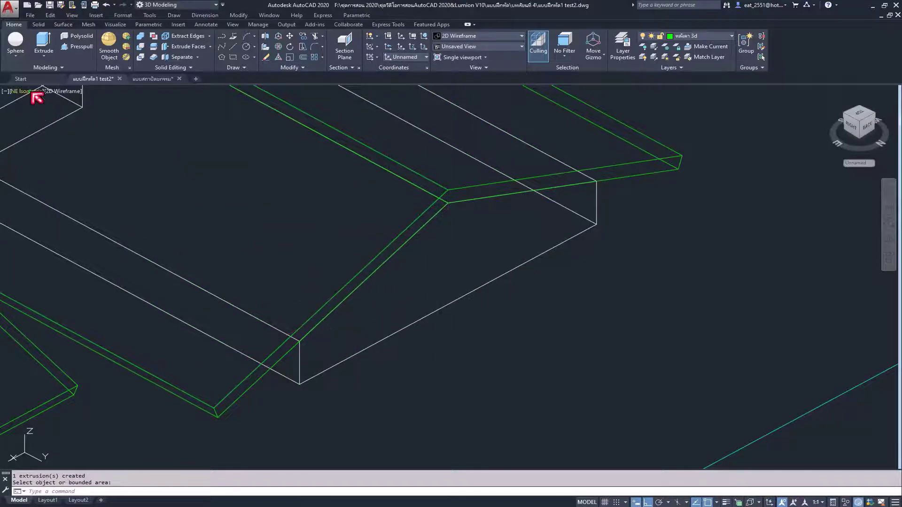
click(36, 92)
Switch to the Top view and zoom in on the green roof corner.
click(57, 113)
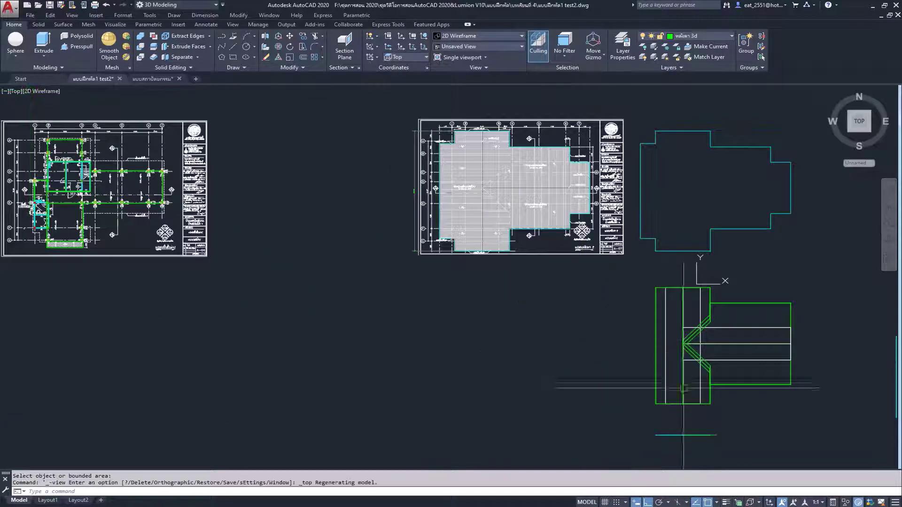
scroll(696, 380, up, 3)
scroll(564, 282, up, 2)
scroll(491, 226, up, 2)
scroll(492, 227, up, 1)
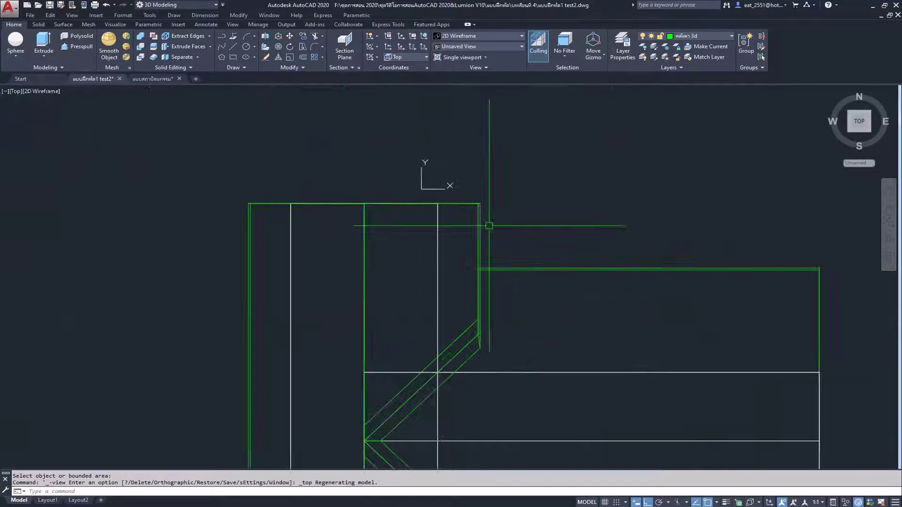
Add a vertical 2.450 linear dimension to the right of the green roof corner.
click(207, 25)
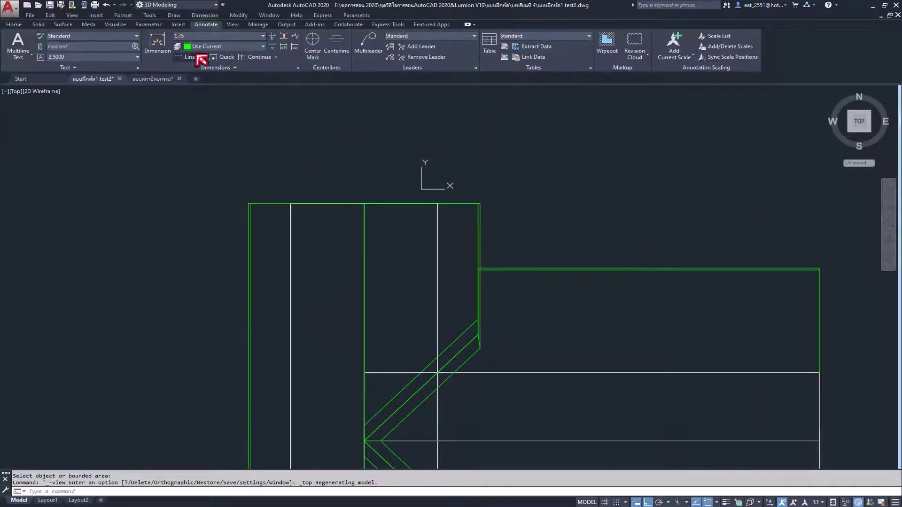
click(190, 57)
scroll(489, 226, up, 3)
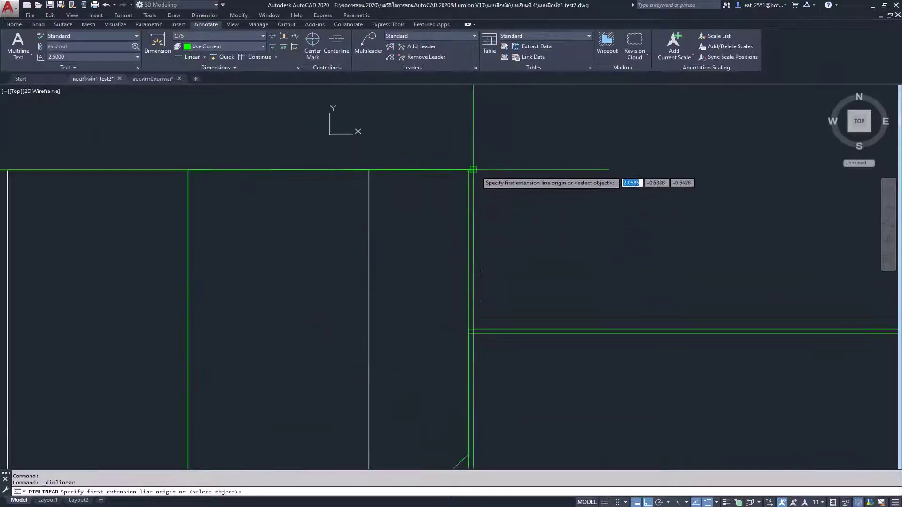
click(473, 170)
click(471, 331)
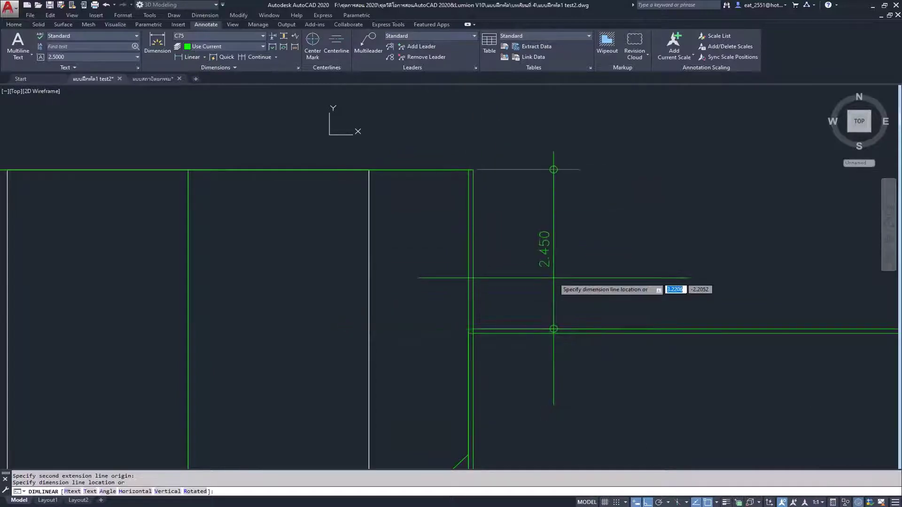
click(554, 247)
scroll(479, 224, down, 2)
scroll(522, 235, up, 2)
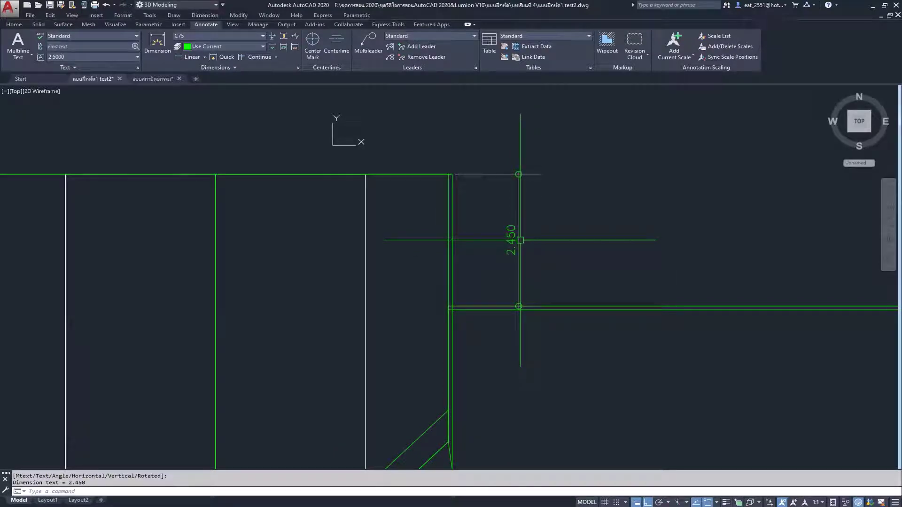
scroll(520, 240, down, 1)
scroll(517, 242, down, 2)
scroll(498, 249, down, 2)
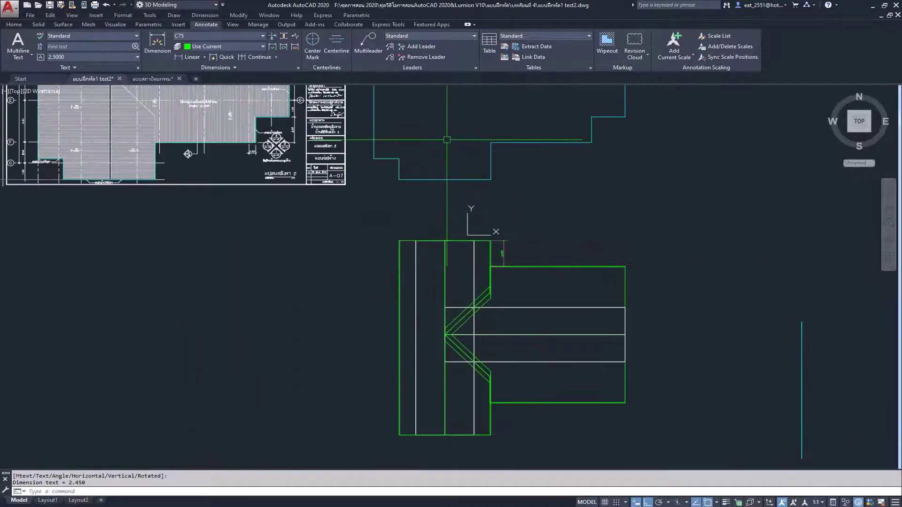
Start a second linear dimension on the cyan roof outline, then cancel it.
middle_drag(474, 94, 376, 211)
scroll(375, 210, up, 3)
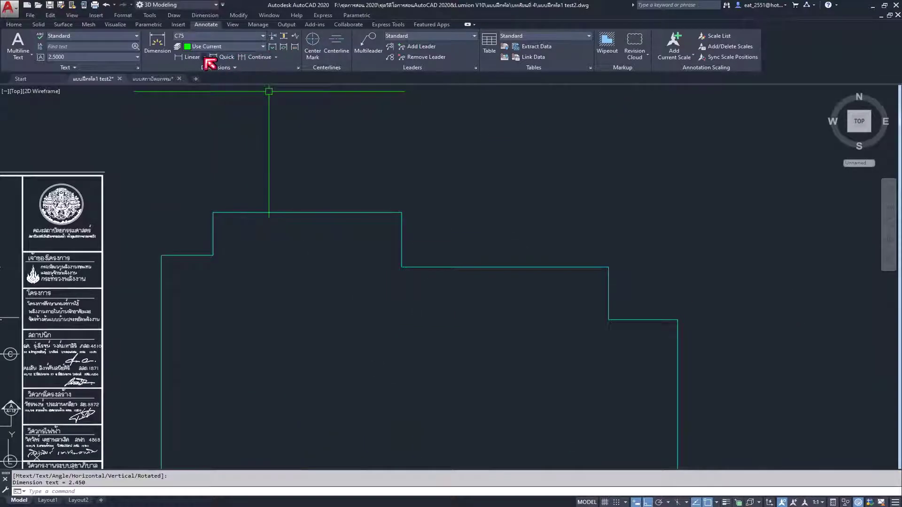
click(190, 57)
click(401, 213)
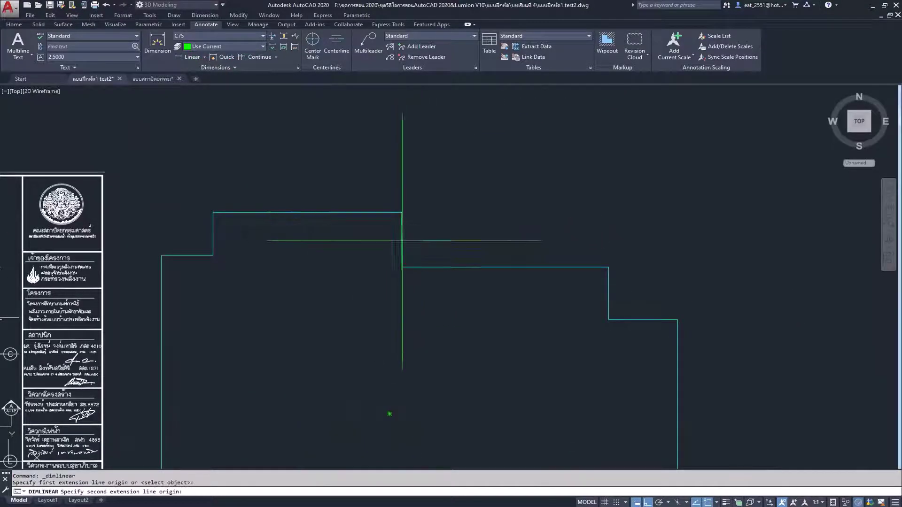
click(402, 267)
scroll(429, 241, up, 3)
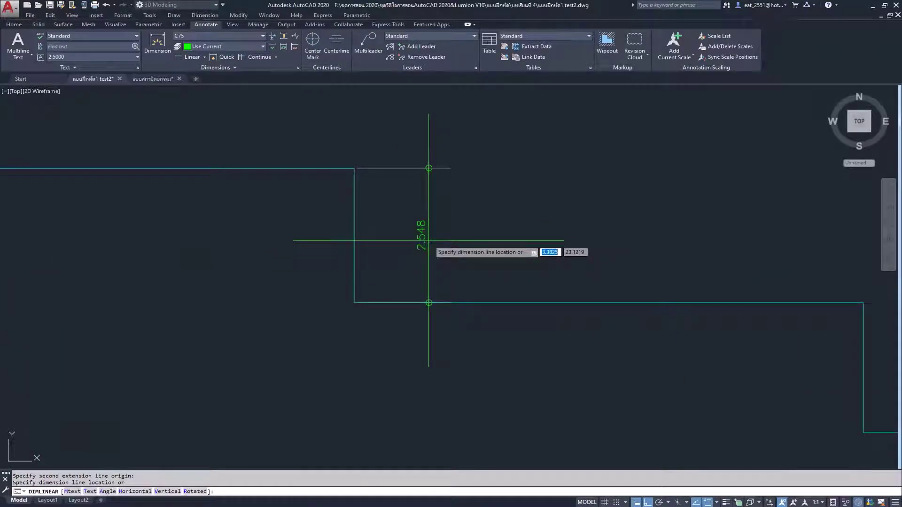
key(Escape)
scroll(423, 205, down, 3)
scroll(413, 267, up, 3)
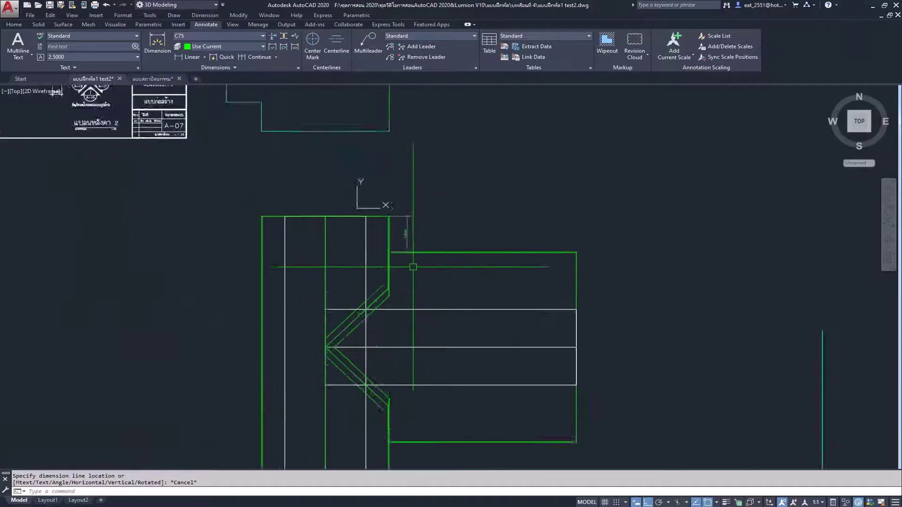
scroll(413, 267, up, 3)
scroll(408, 241, up, 3)
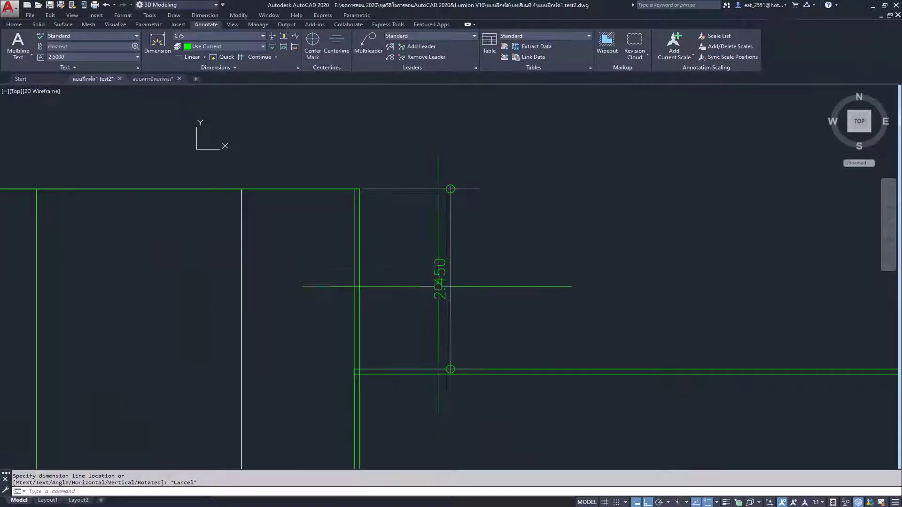
click(16, 91)
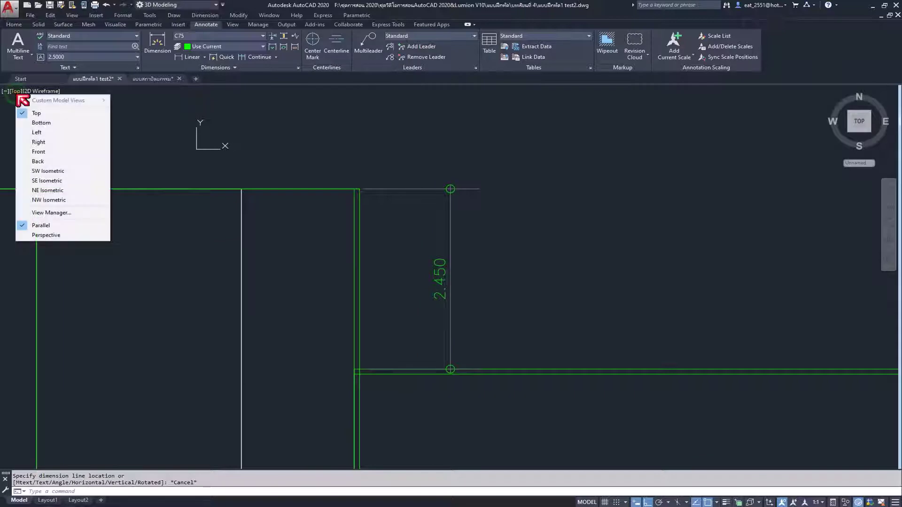
Switch to NE Isometric and delete the 2.450 dimension.
click(63, 193)
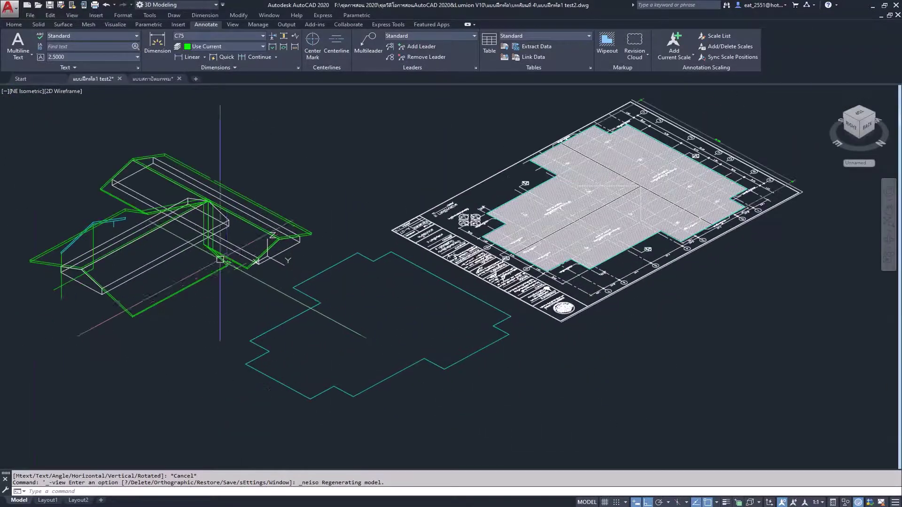
scroll(220, 259, up, 5)
scroll(231, 267, up, 2)
click(315, 296)
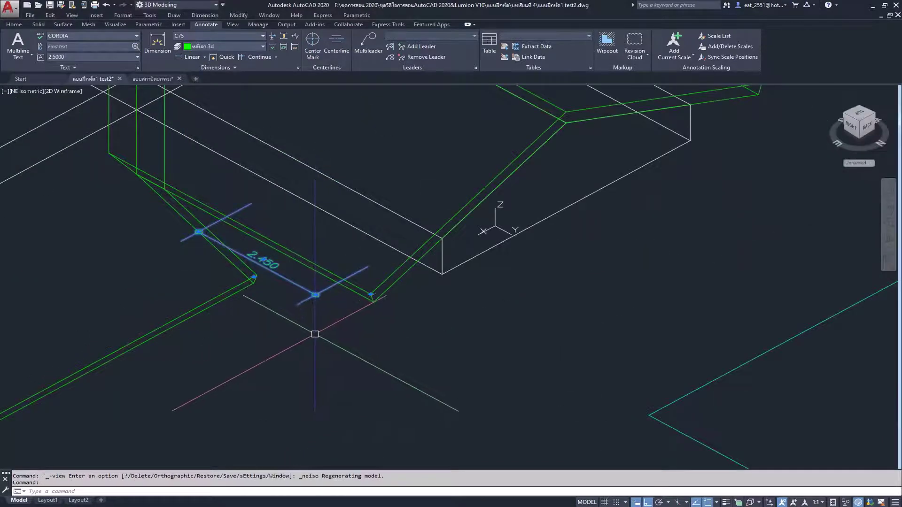
key(Delete)
scroll(376, 286, down, 2)
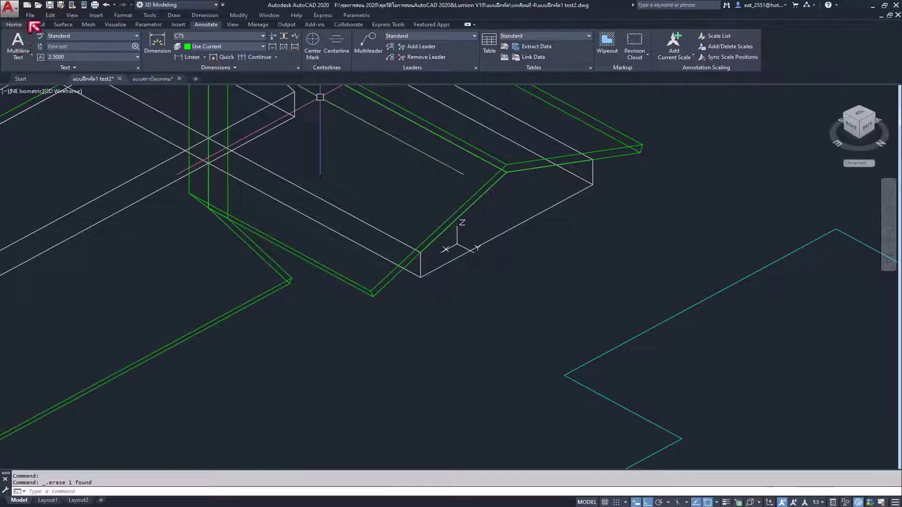
click(14, 25)
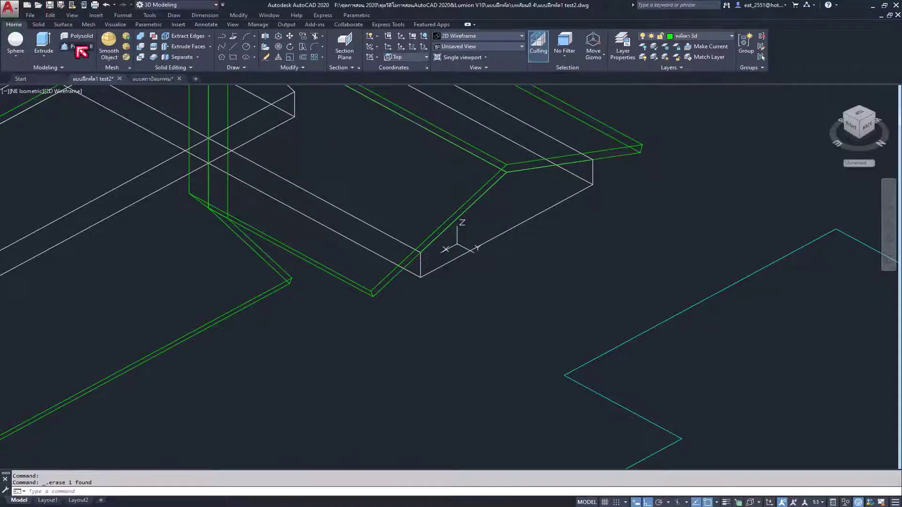
Press-pull two roof edge areas by .1 each, then undo them, restoring the 2.450 dimension.
click(77, 47)
shift+middle_drag(373, 245, 445, 300)
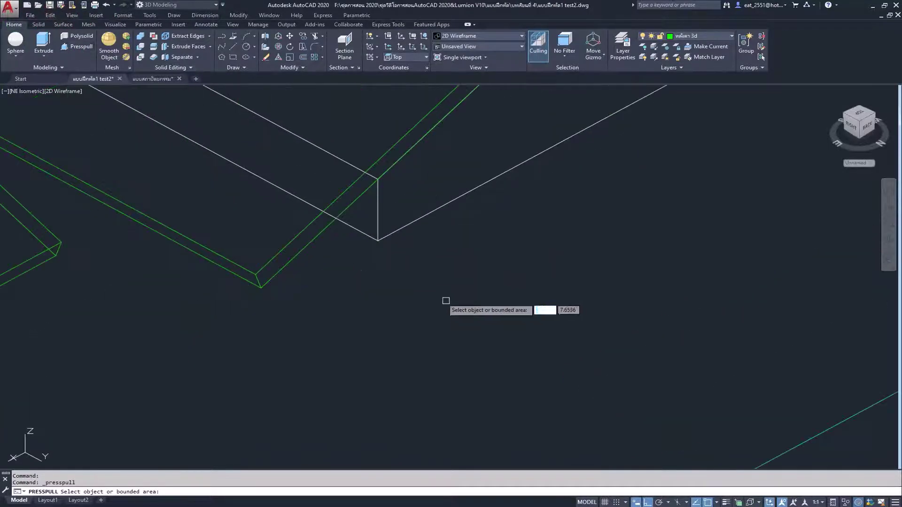
click(286, 253)
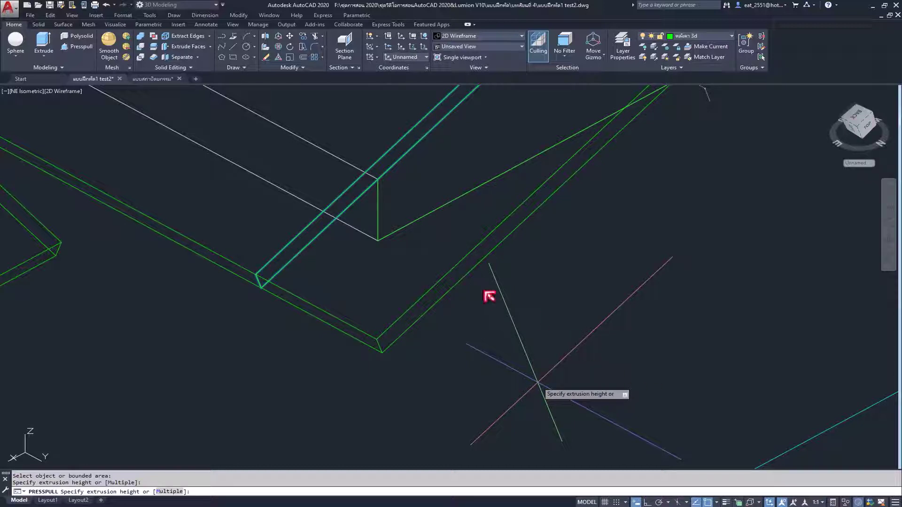
text(.1)
key(Return)
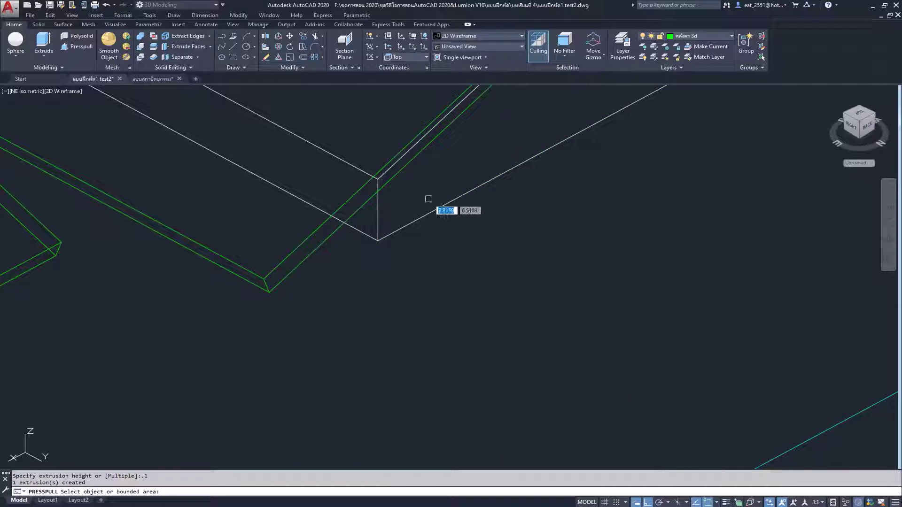
click(424, 189)
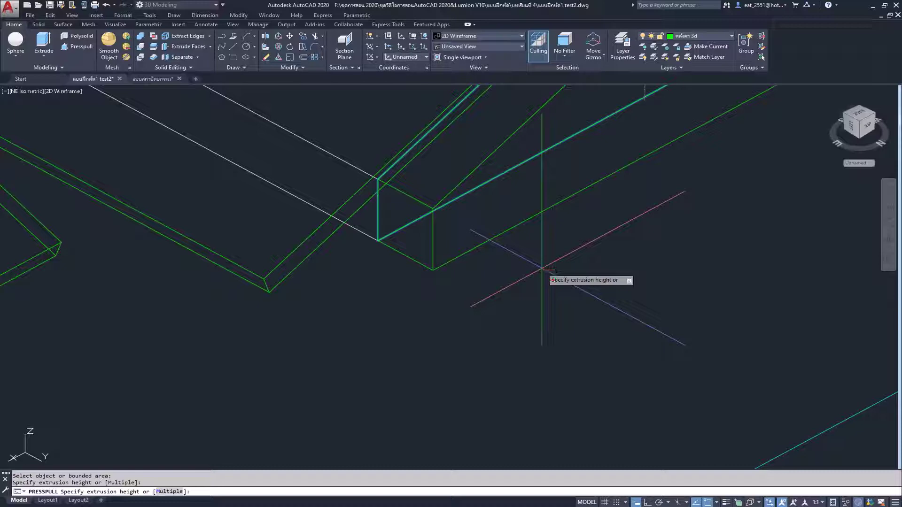
text(.1)
key(Return)
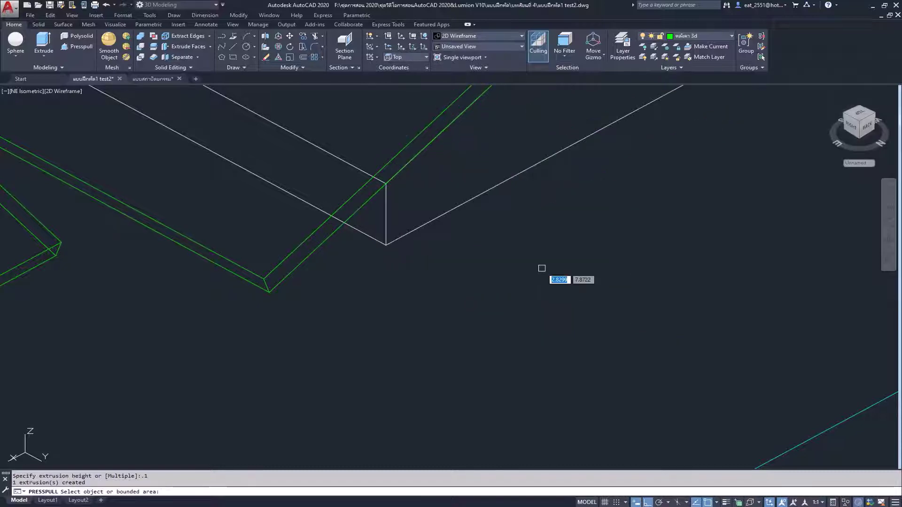
key(Return)
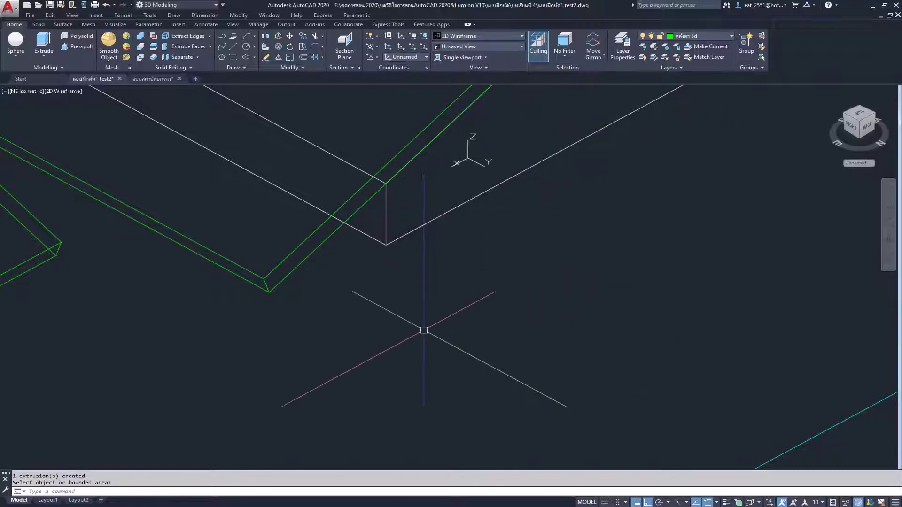
key(ctrl+z)
key(ctrl+z)
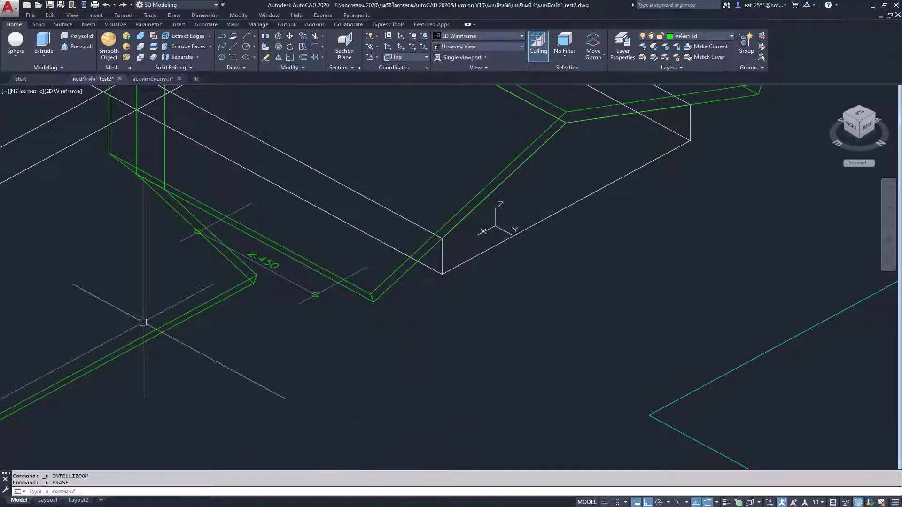
Press-pull two adjoining roof edge areas by 0.1 units into thin strips.
click(78, 47)
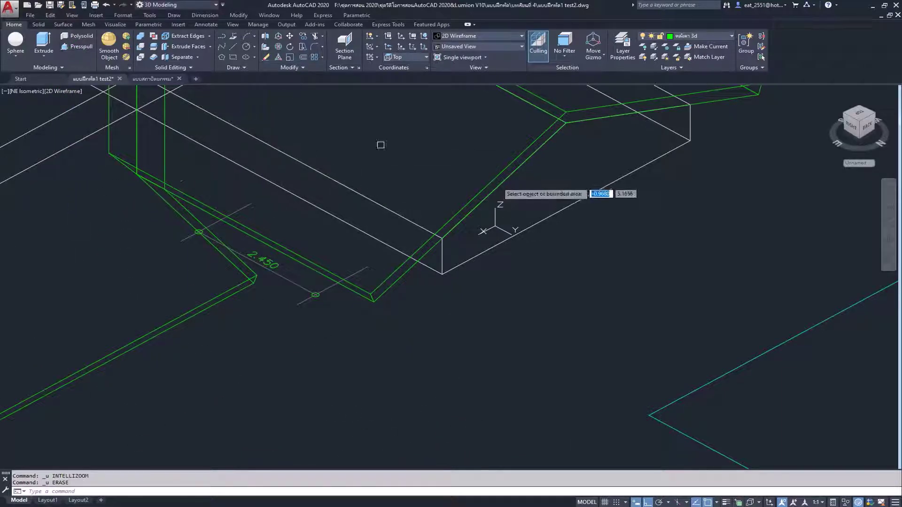
scroll(437, 249, up, 3)
scroll(416, 230, up, 2)
click(413, 229)
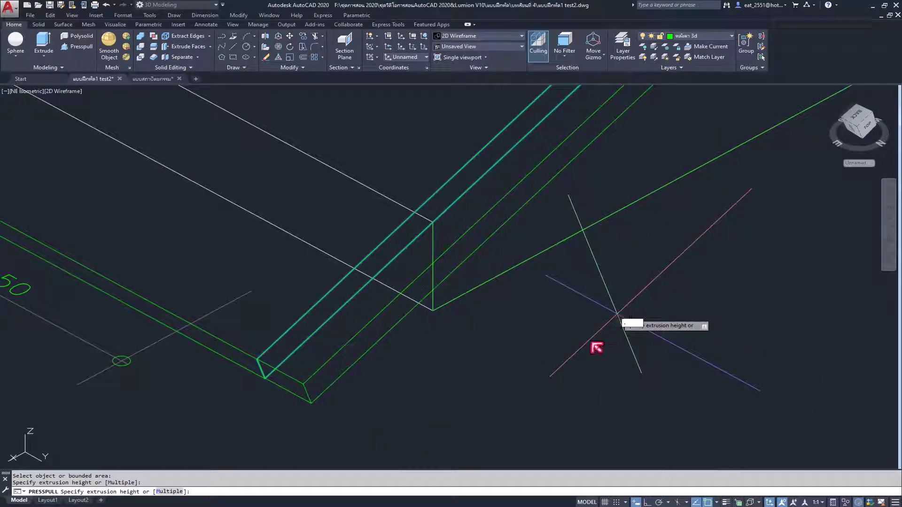
text(.1)
key(Return)
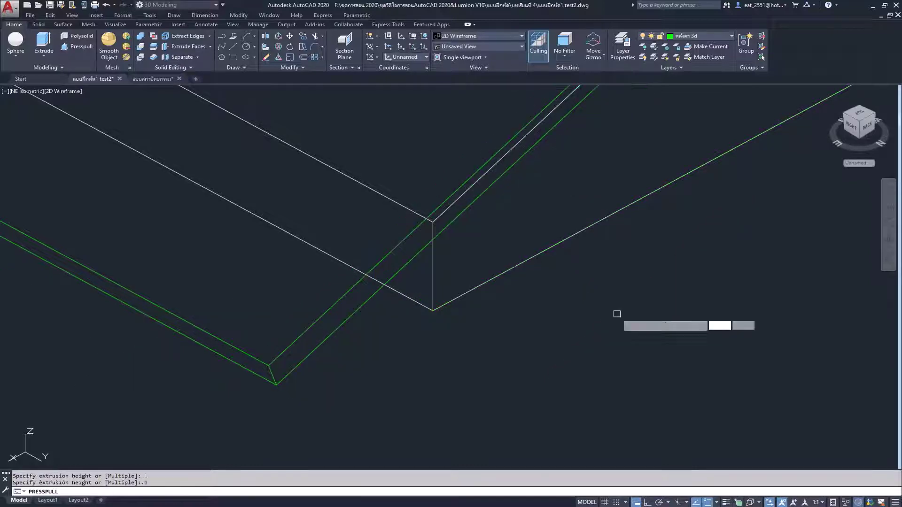
click(522, 229)
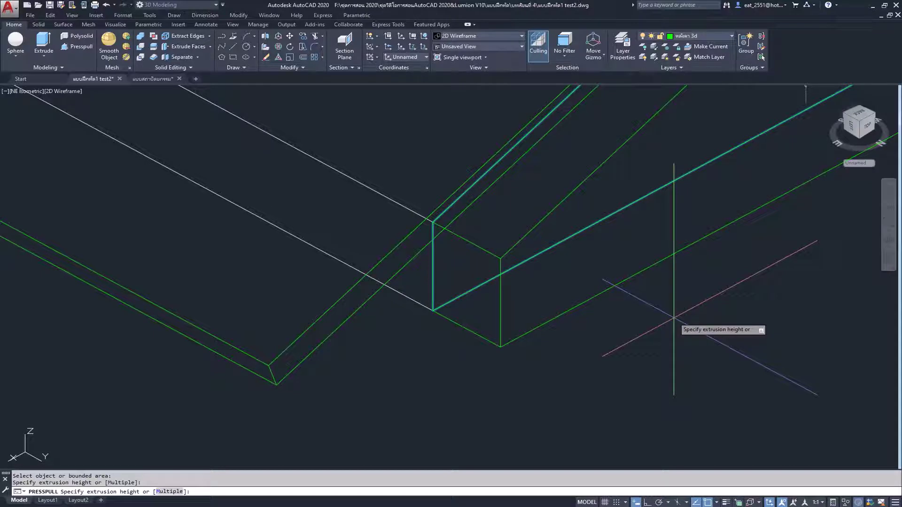
click(674, 319)
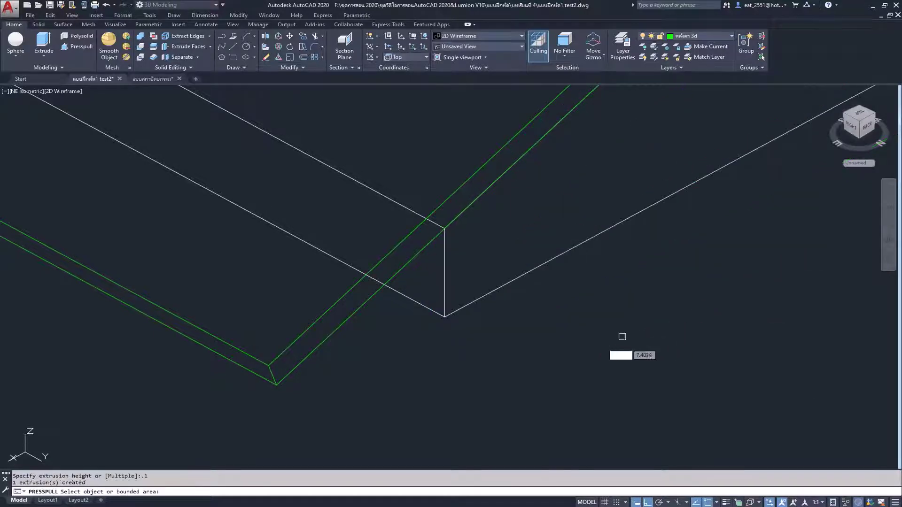
Zoom out and switch the viewport to the Top plan view.
scroll(540, 332, down, 2)
scroll(378, 307, down, 2)
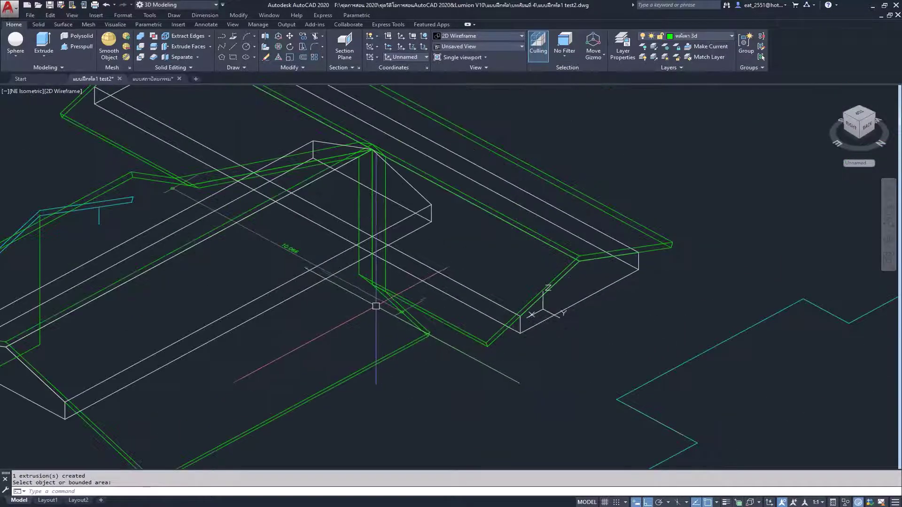
click(36, 92)
click(70, 115)
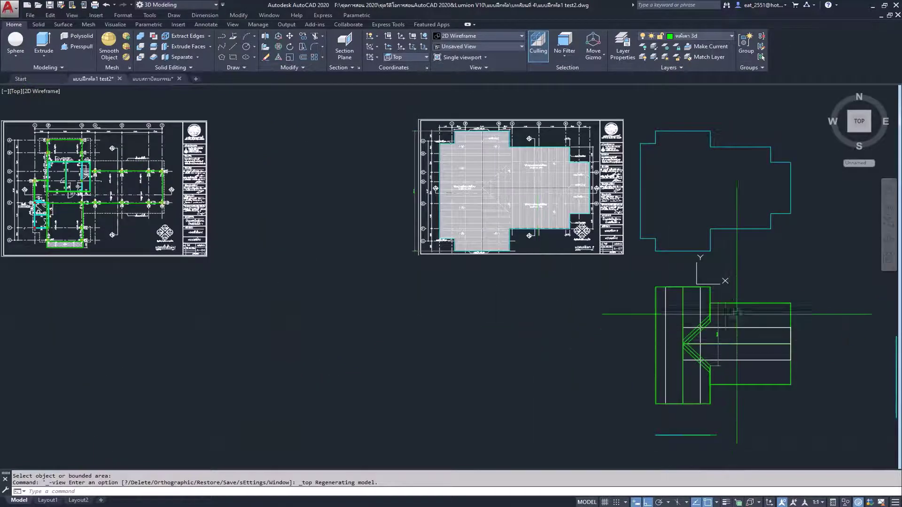
Zoom into the roof corner and preview a vertical linear dimension, then cancel it.
scroll(737, 314, up, 4)
scroll(697, 272, up, 3)
scroll(706, 336, up, 2)
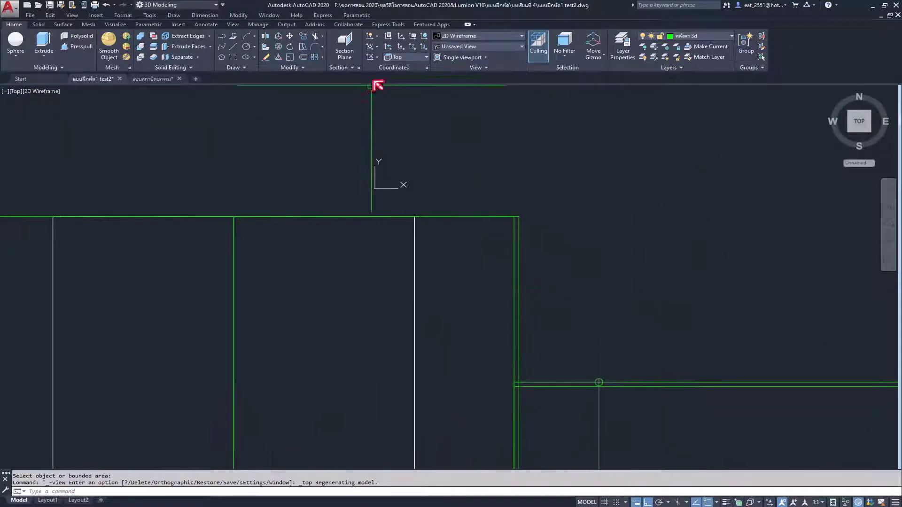
click(209, 25)
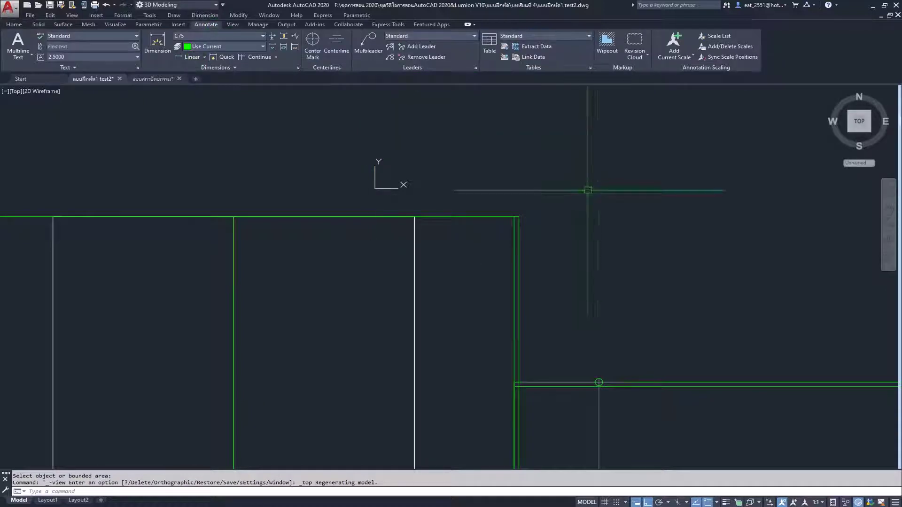
click(191, 57)
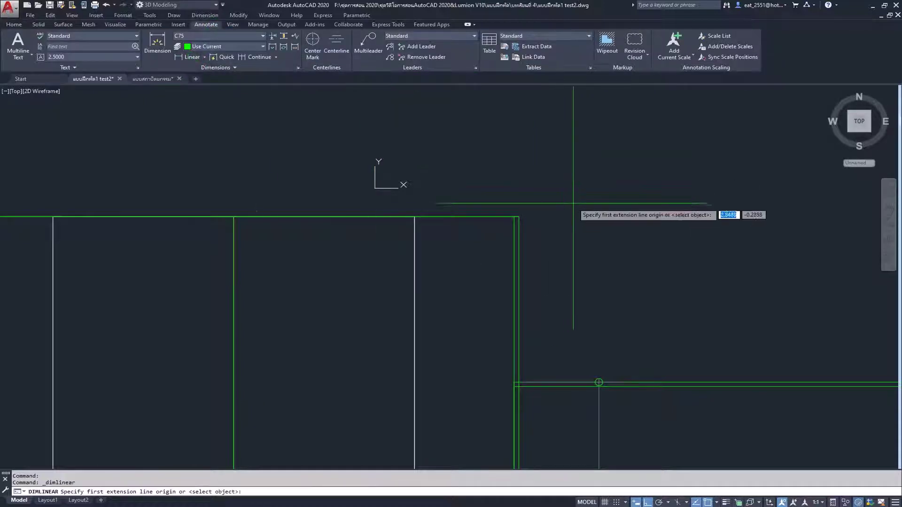
click(518, 217)
click(518, 382)
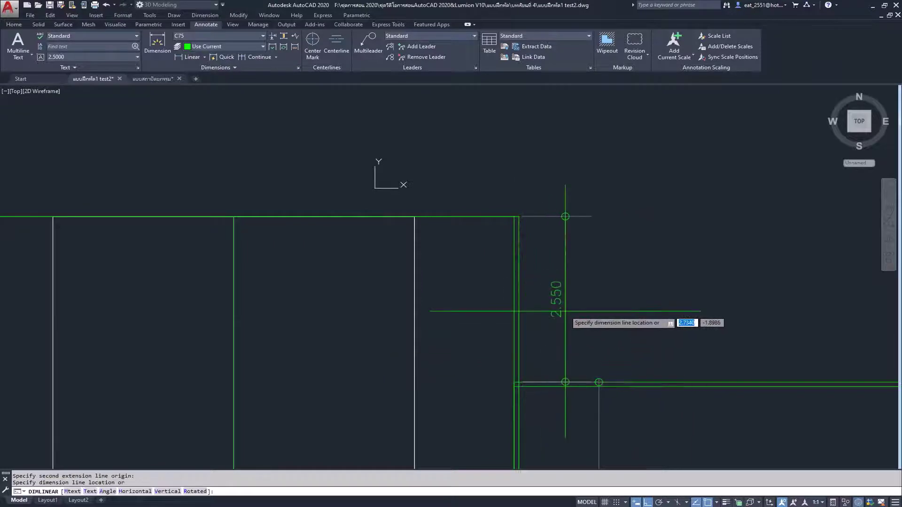
key(Escape)
Preview a 3.550 linear dimension on the roof outline, then cancel it.
scroll(489, 227, down, 5)
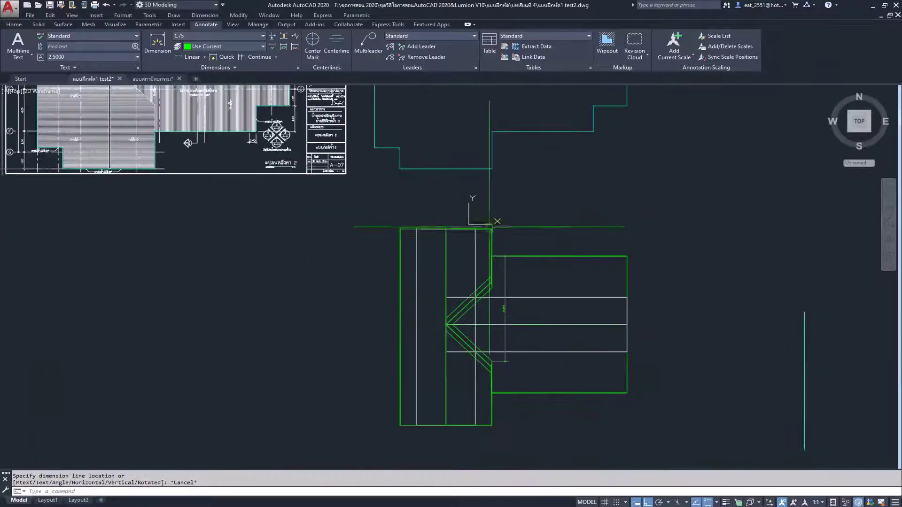
scroll(493, 390, up, 2)
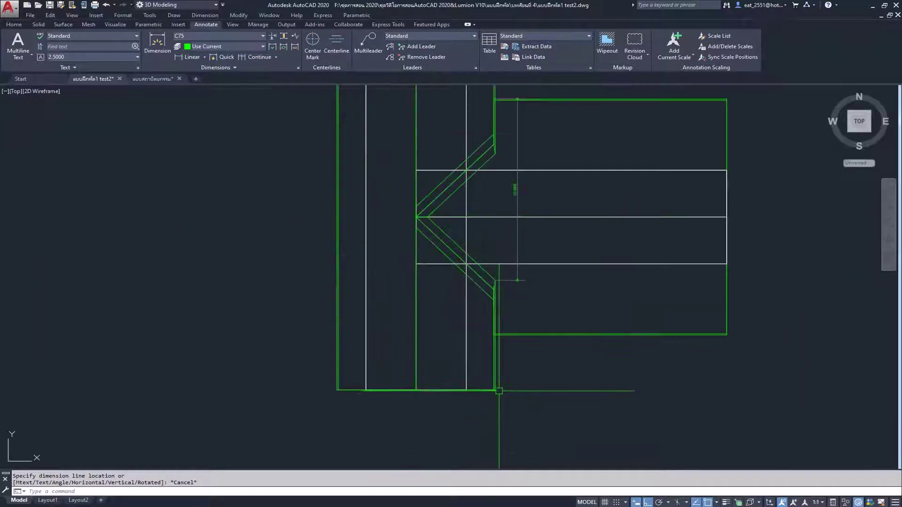
scroll(491, 395, down, 2)
scroll(496, 141, up, 4)
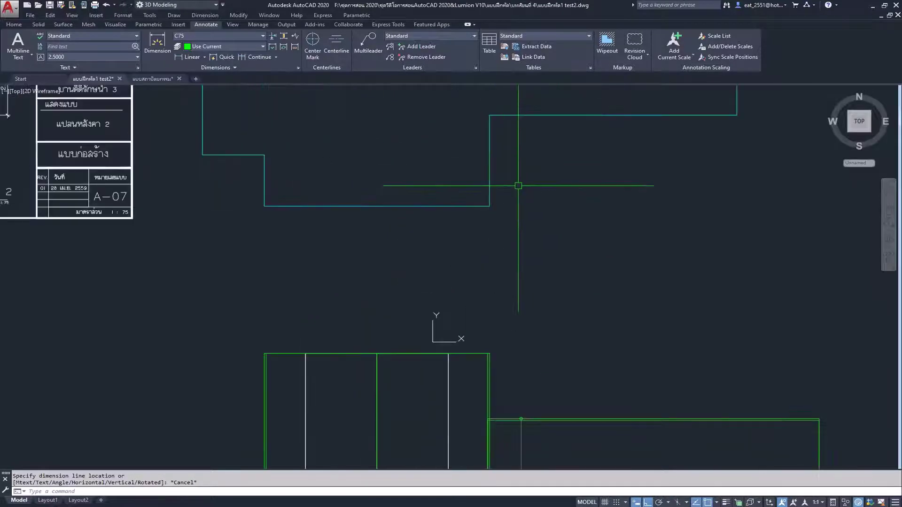
click(190, 57)
click(490, 114)
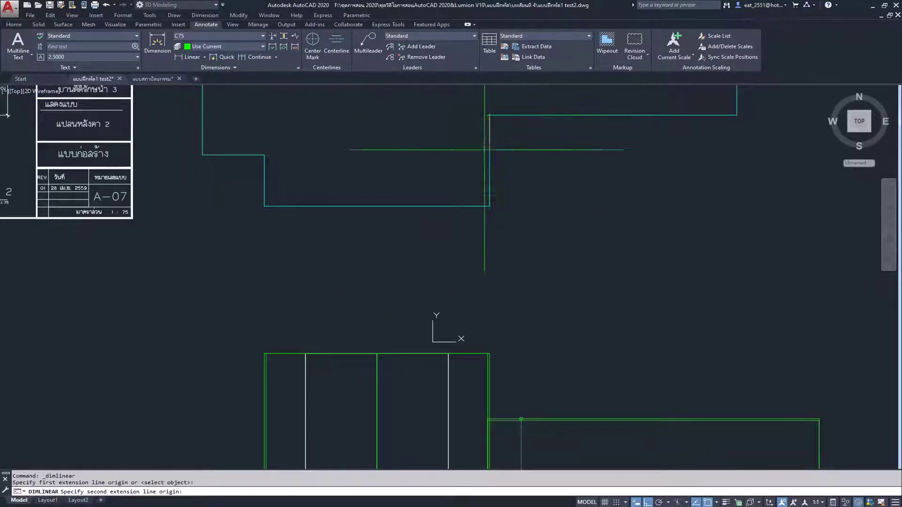
click(489, 206)
key(Escape)
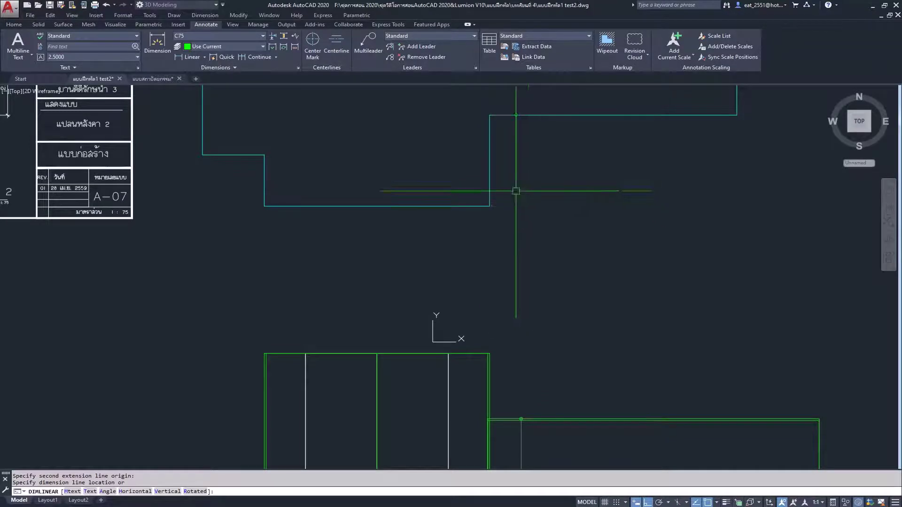
Preview a 3.042 dimension near the lower wall corner, then cancel it.
scroll(529, 206, down, 3)
key(space)
scroll(502, 182, up, 4)
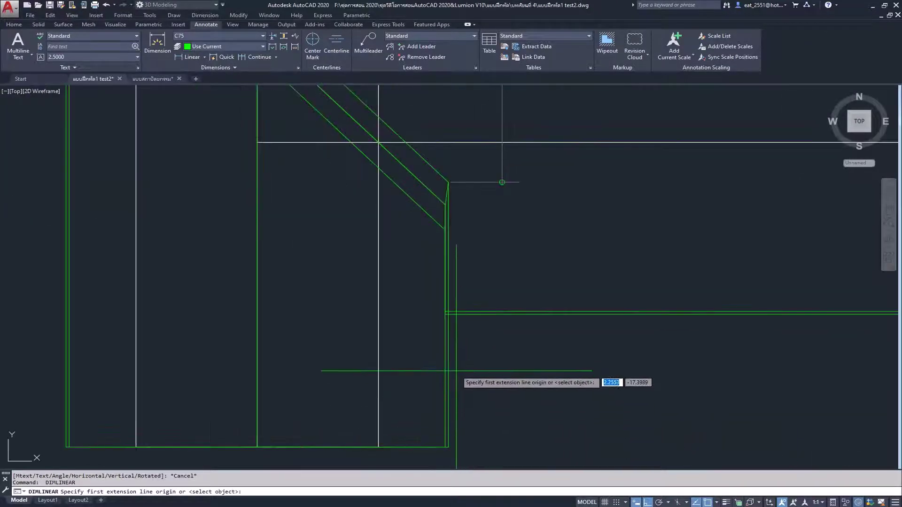
scroll(454, 369, up, 4)
click(439, 223)
scroll(440, 225, down, 3)
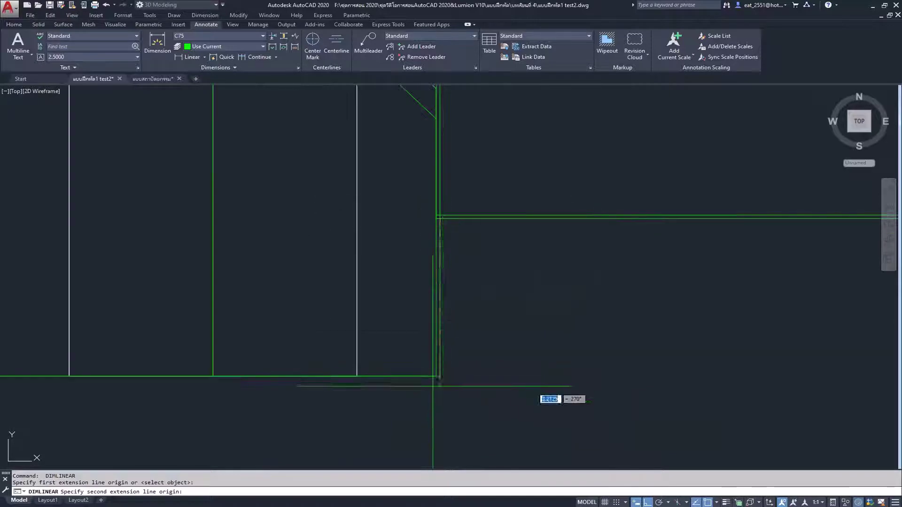
scroll(439, 381, up, 3)
click(441, 353)
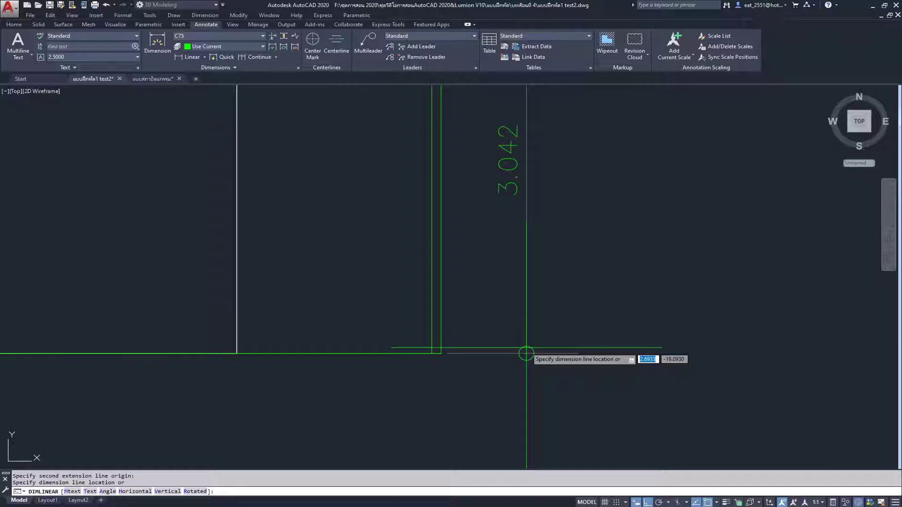
key(Escape)
scroll(484, 275, down, 3)
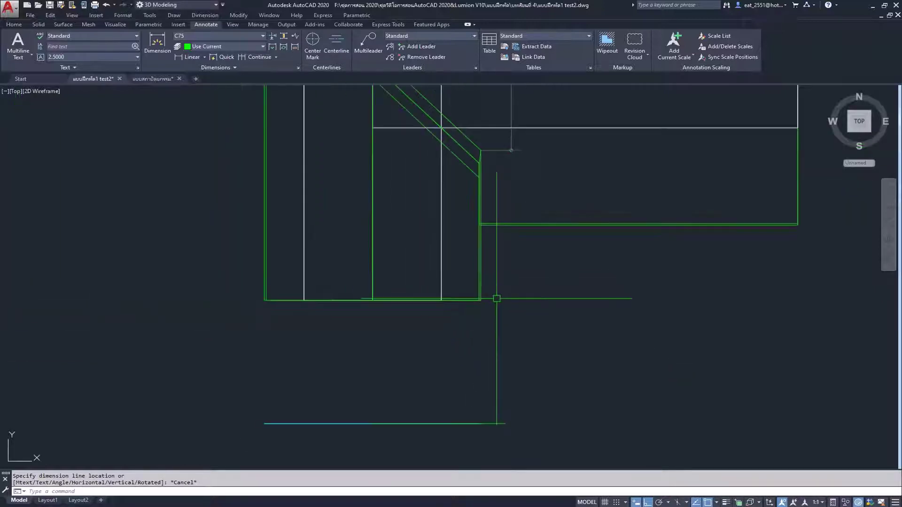
scroll(483, 277, up, 2)
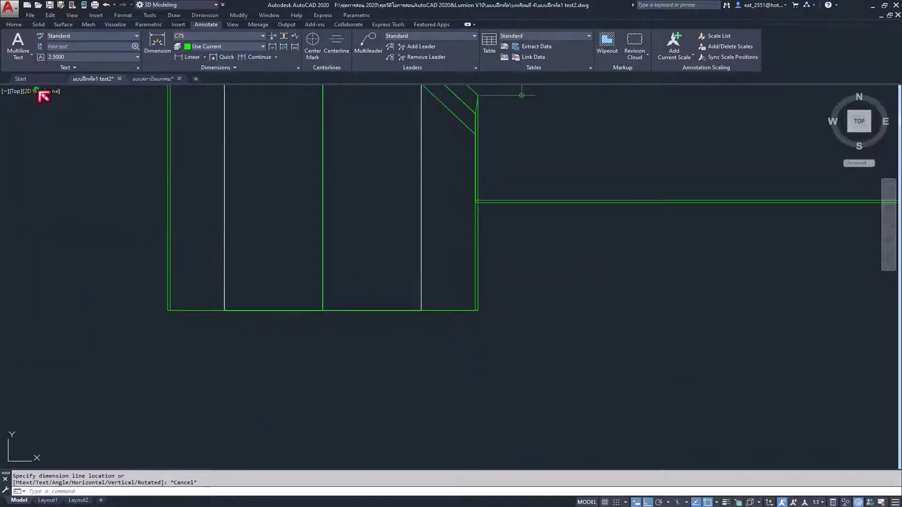
click(43, 92)
Switch the viewport to the SE Isometric view and zoom in.
click(18, 92)
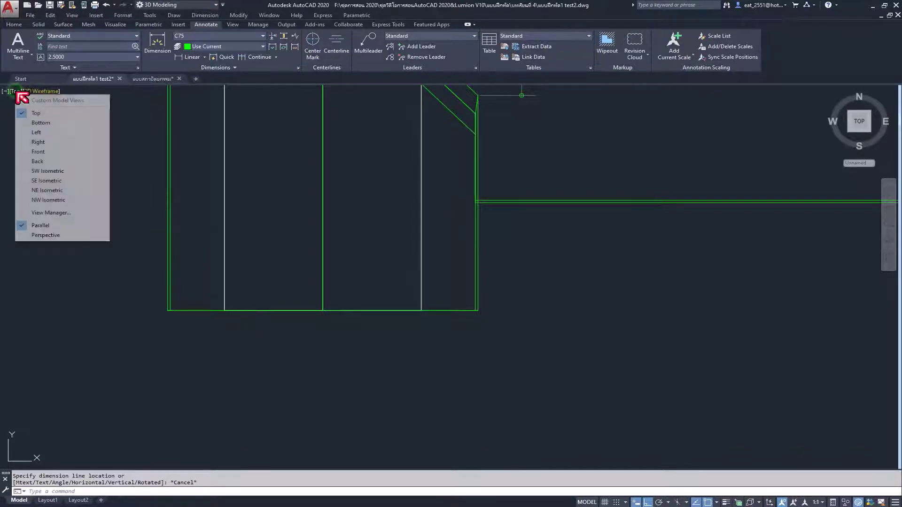
click(42, 179)
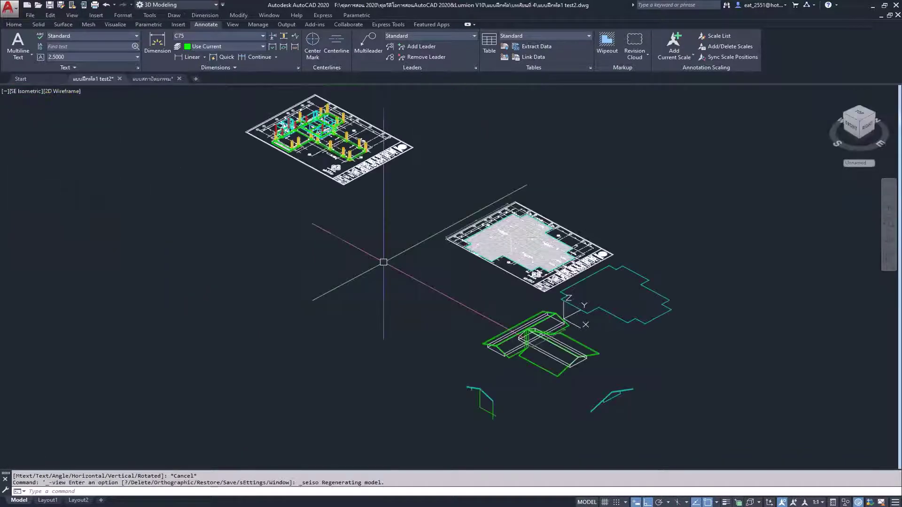
scroll(497, 359, up, 5)
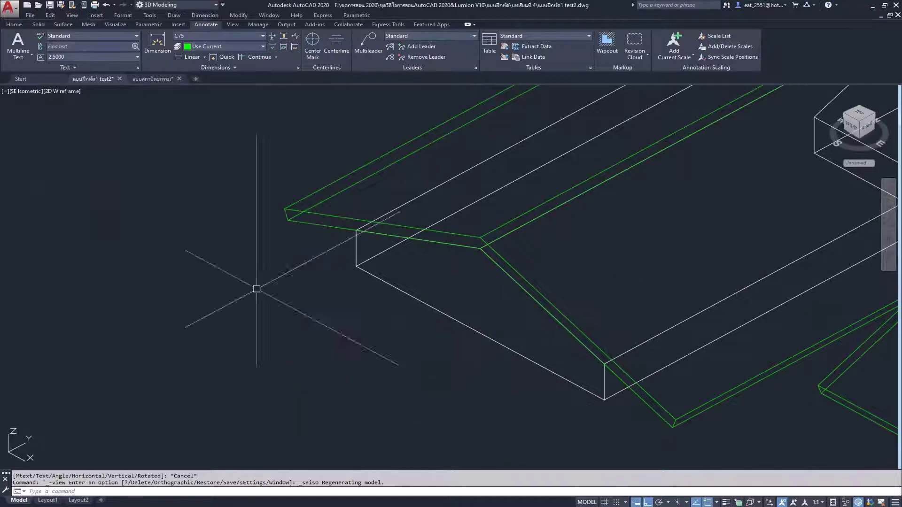
Press-pull the sloped roof edge face and the green slab's edge face by 0.55 each.
click(15, 26)
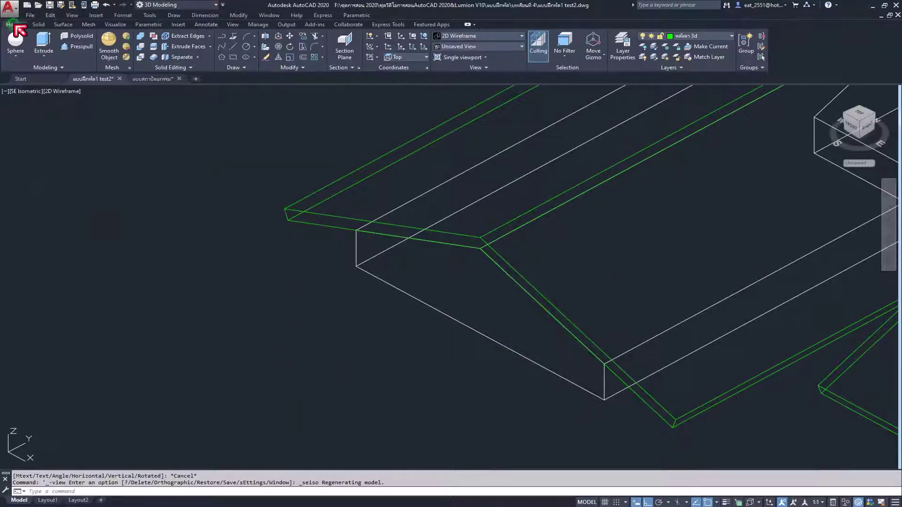
click(83, 47)
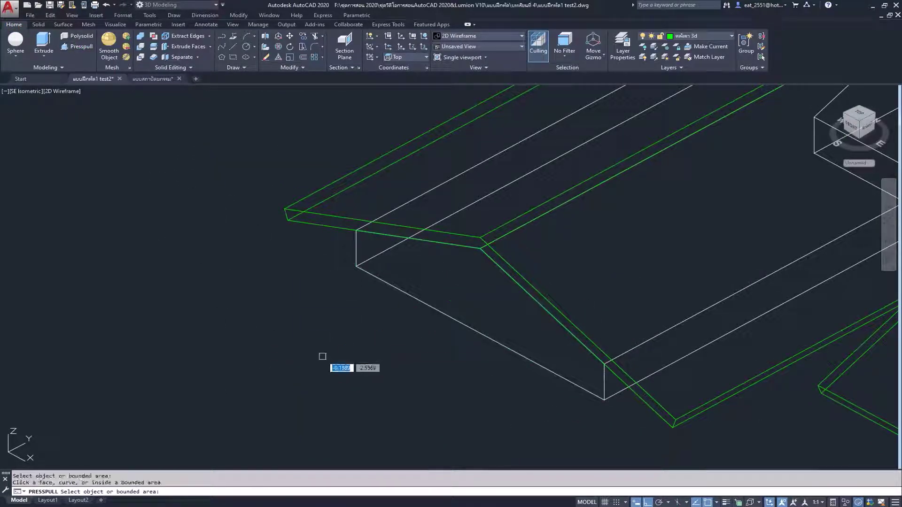
click(475, 282)
text(.55)
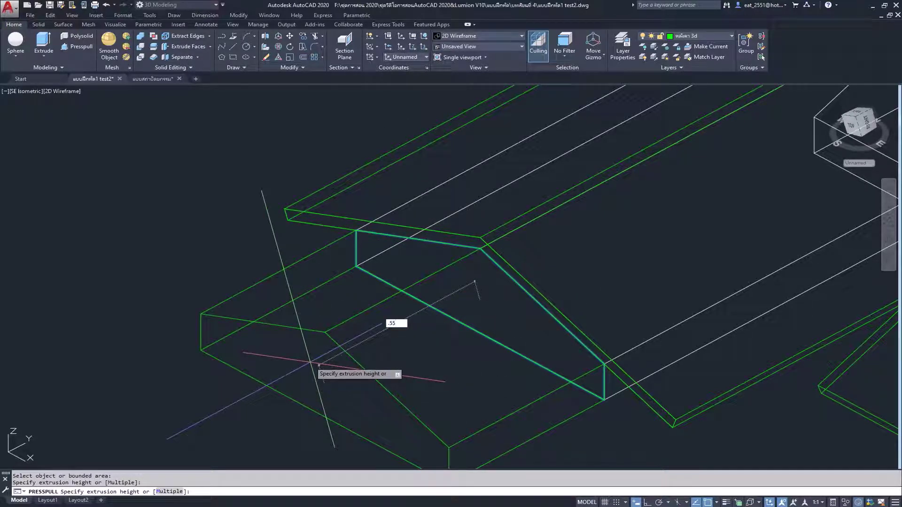
key(Return)
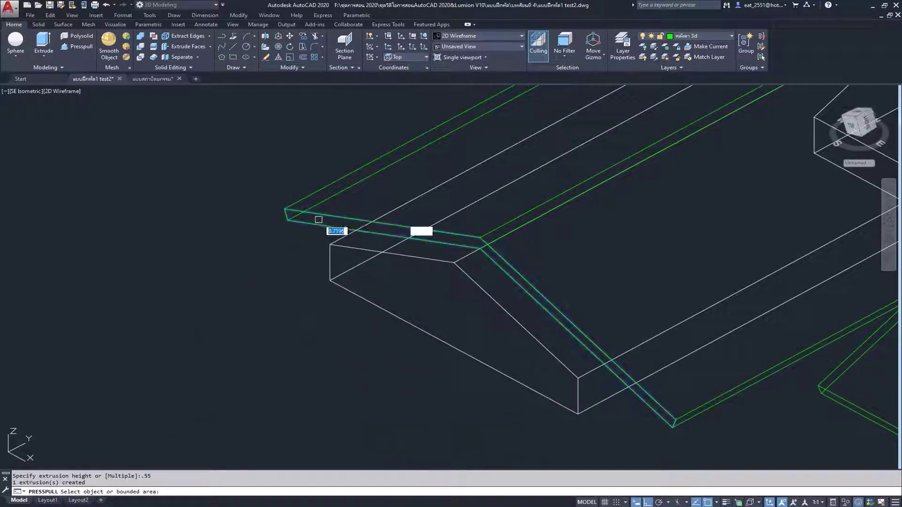
click(320, 222)
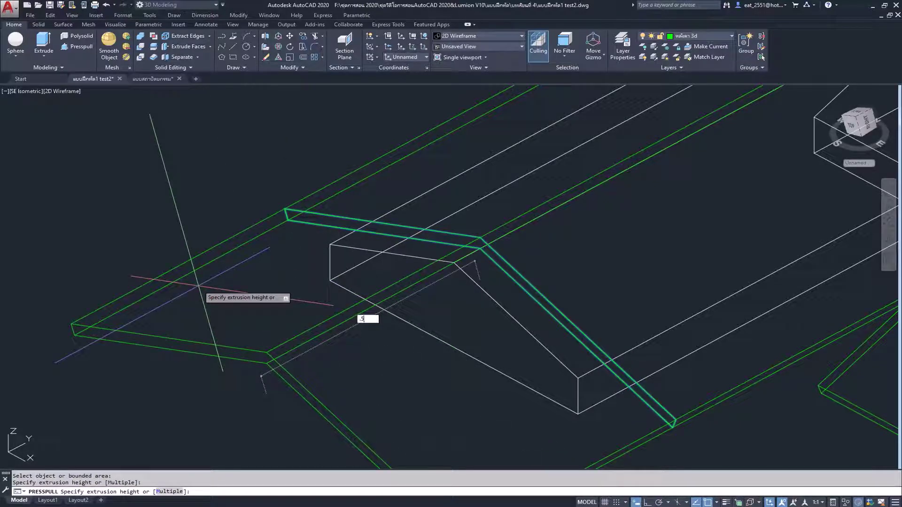
text(.55)
key(Return)
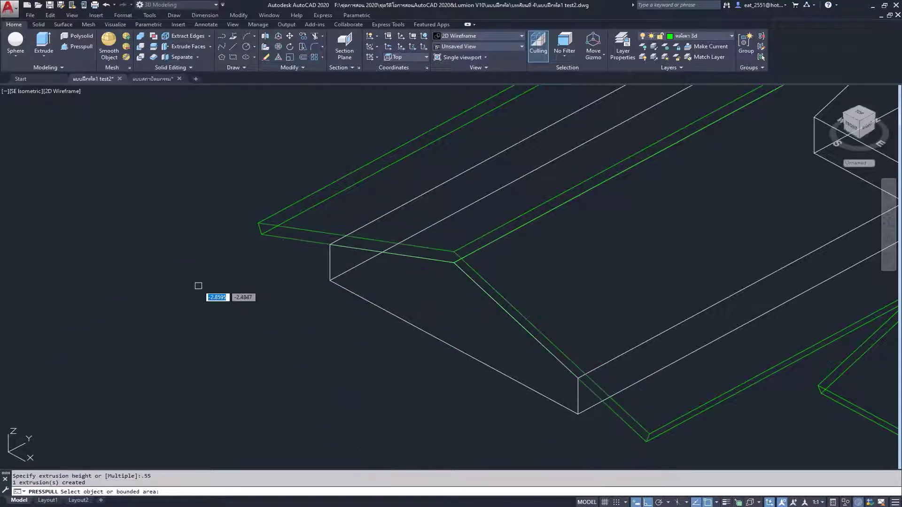
key(Escape)
scroll(238, 268, down, 3)
scroll(282, 319, down, 3)
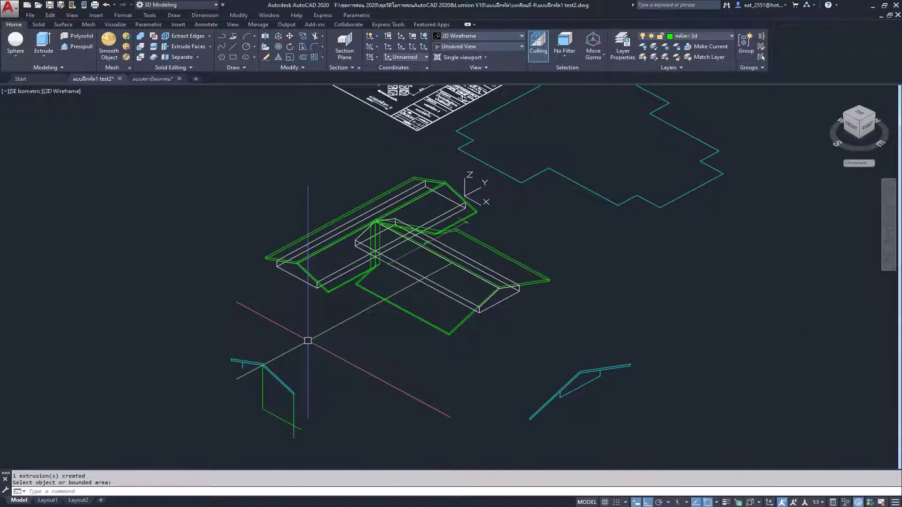
scroll(310, 270, up, 4)
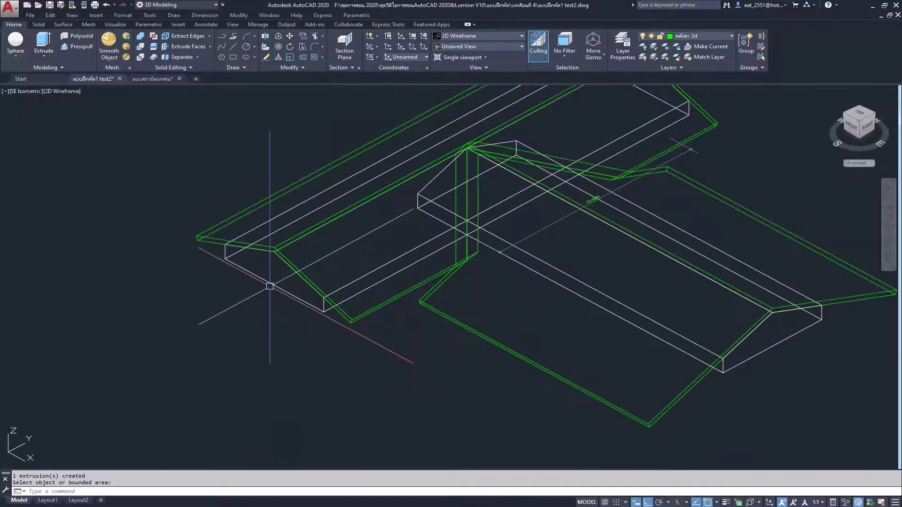
click(24, 92)
click(62, 113)
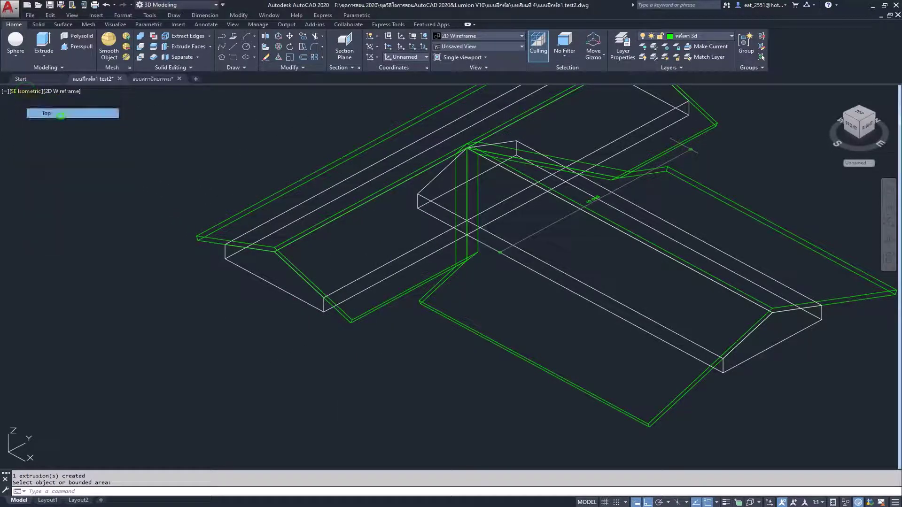
scroll(513, 372, up, 2)
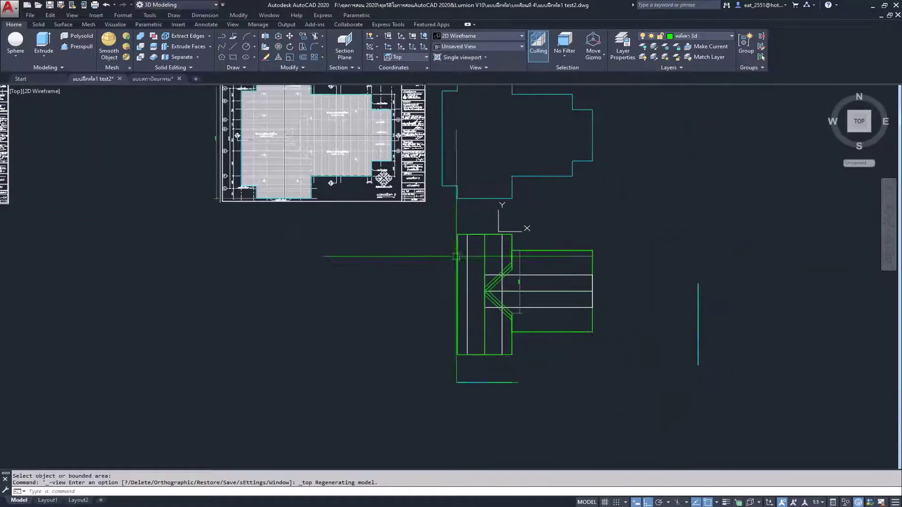
scroll(512, 372, up, 3)
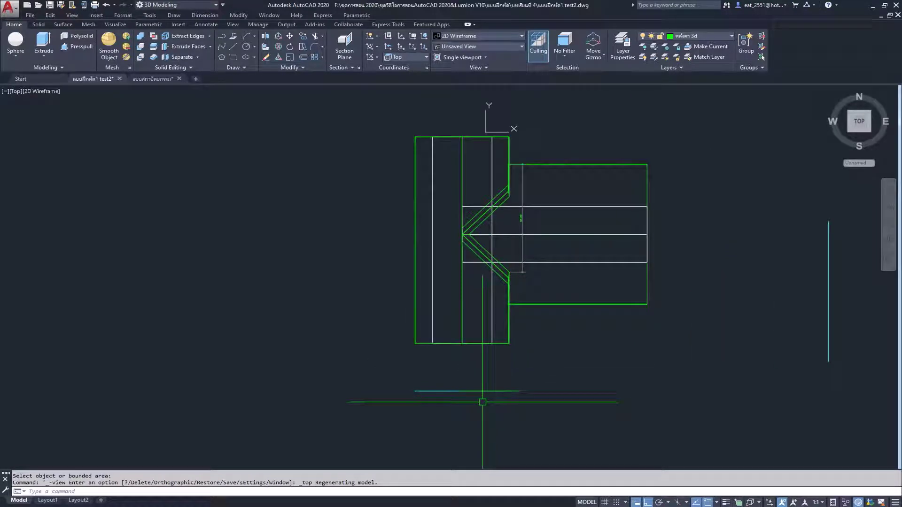
click(523, 225)
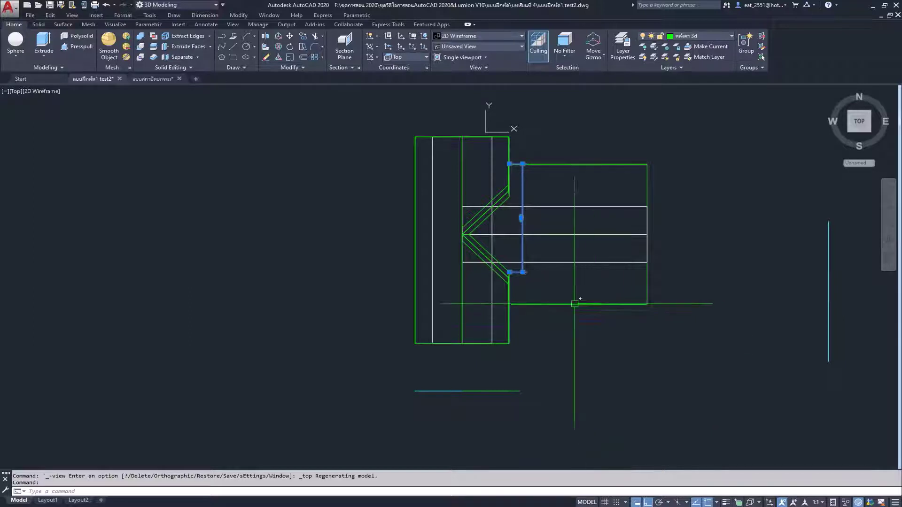
key(Delete)
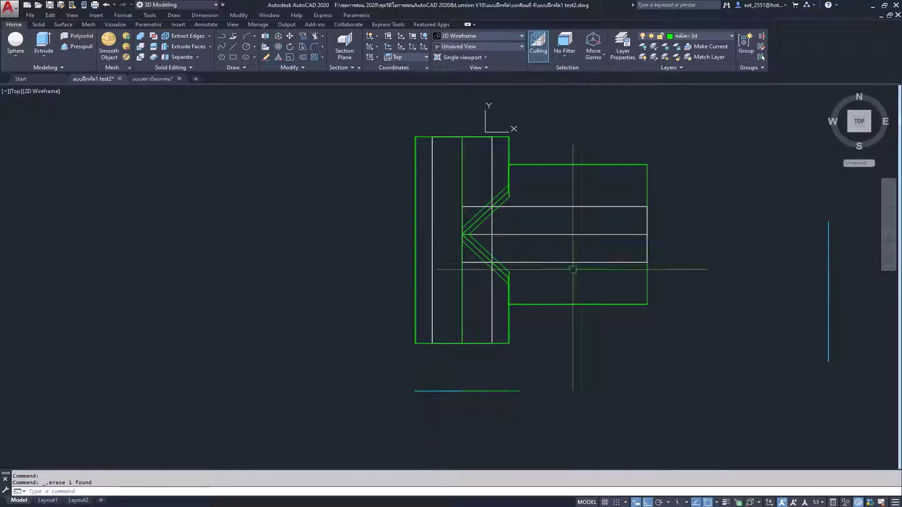
click(728, 36)
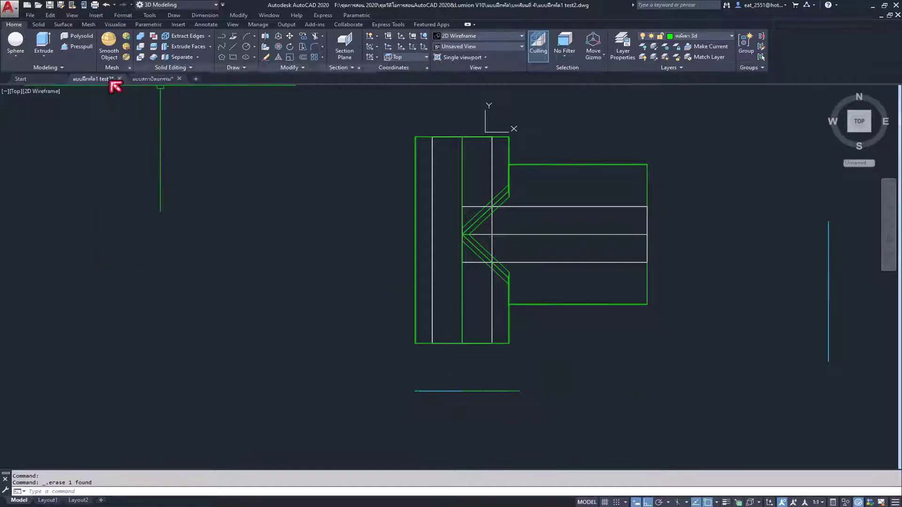
mouse_move(152, 78)
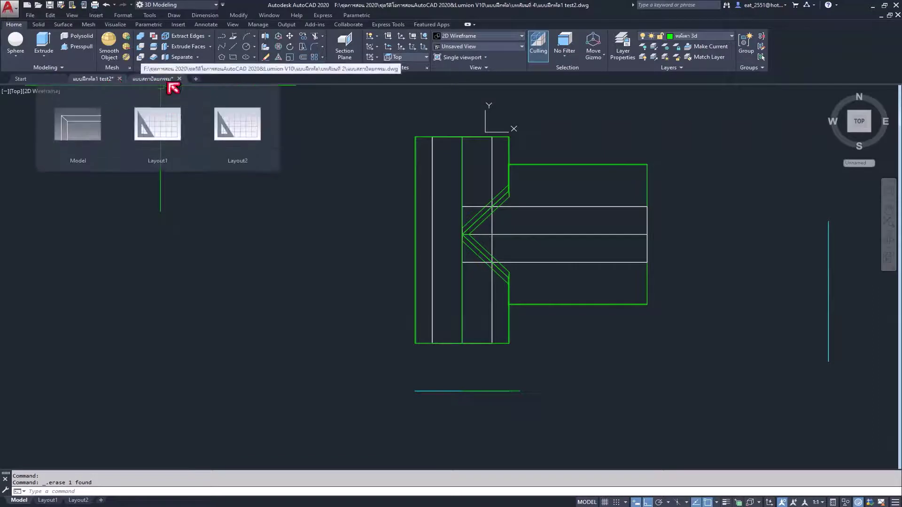
scroll(474, 270, down, 4)
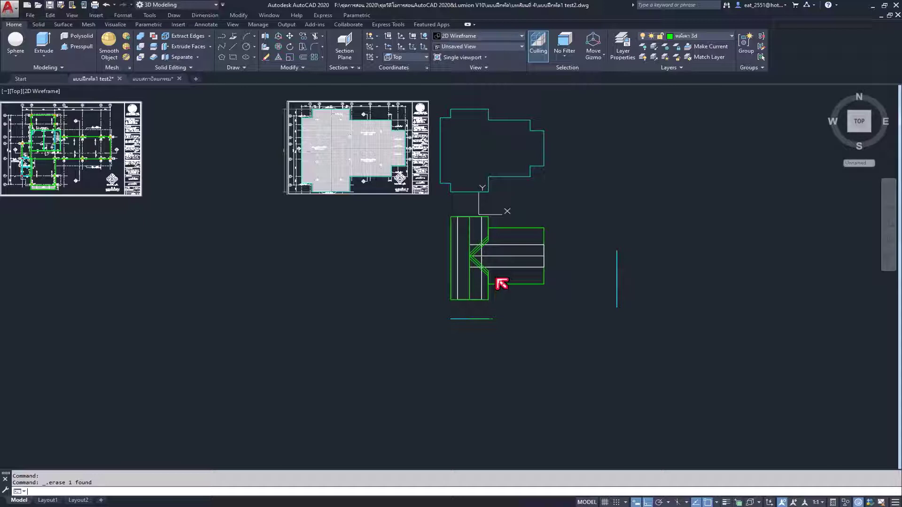
Save the drawing, then select the two roof outlines and cancel a first copy attempt.
key(ctrl+s)
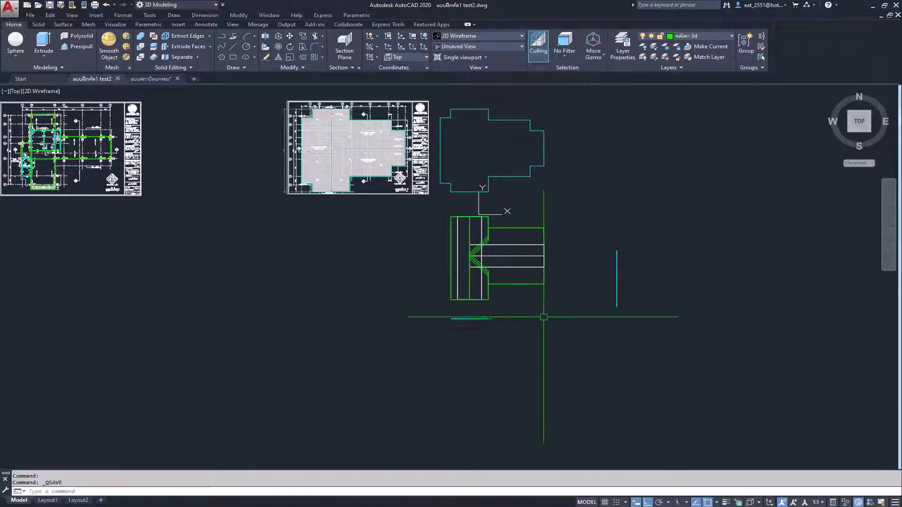
scroll(544, 316, up, 2)
scroll(536, 292, up, 2)
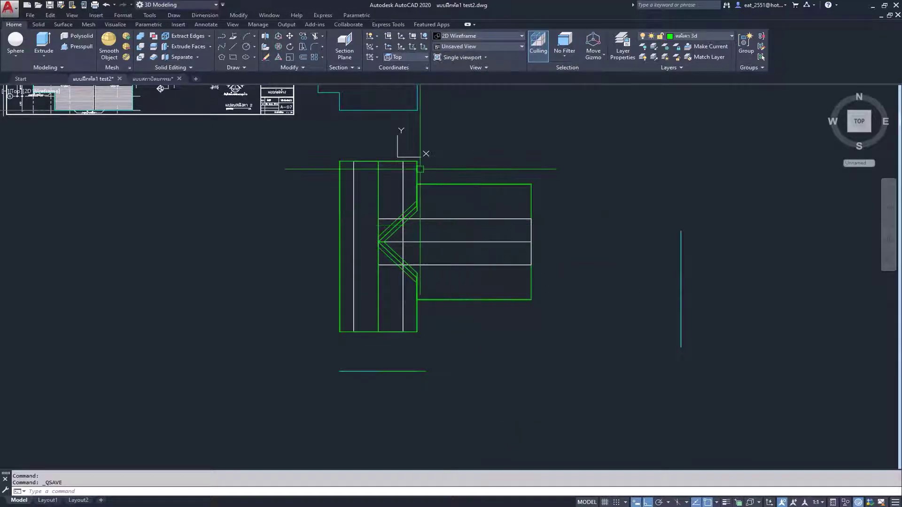
scroll(425, 185, up, 1)
click(423, 182)
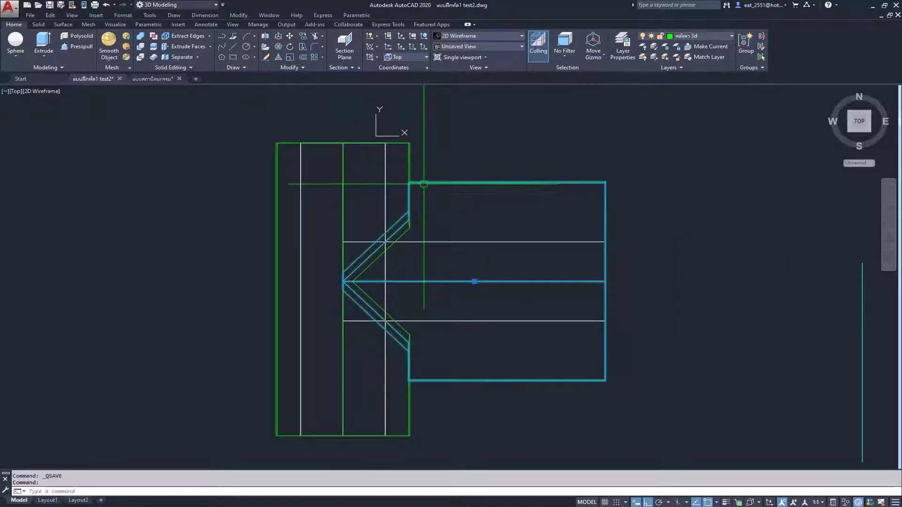
click(409, 162)
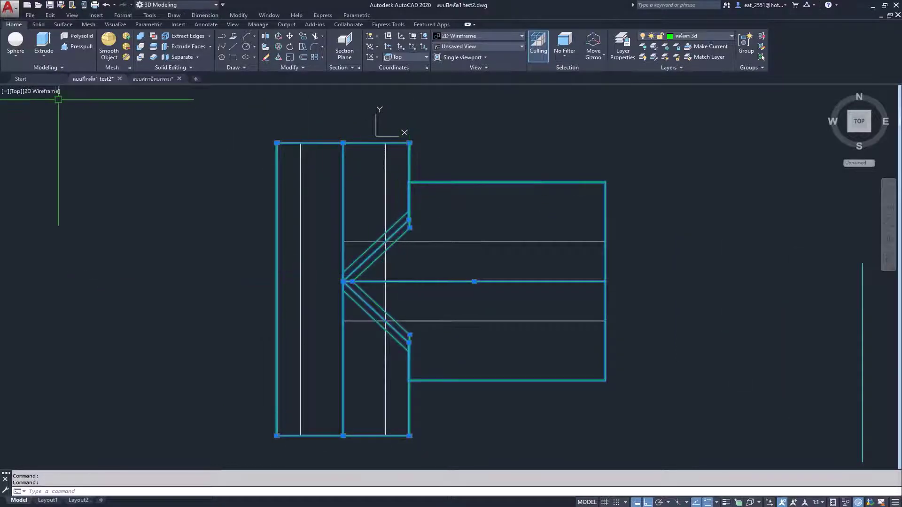
click(307, 41)
scroll(237, 120, down, 2)
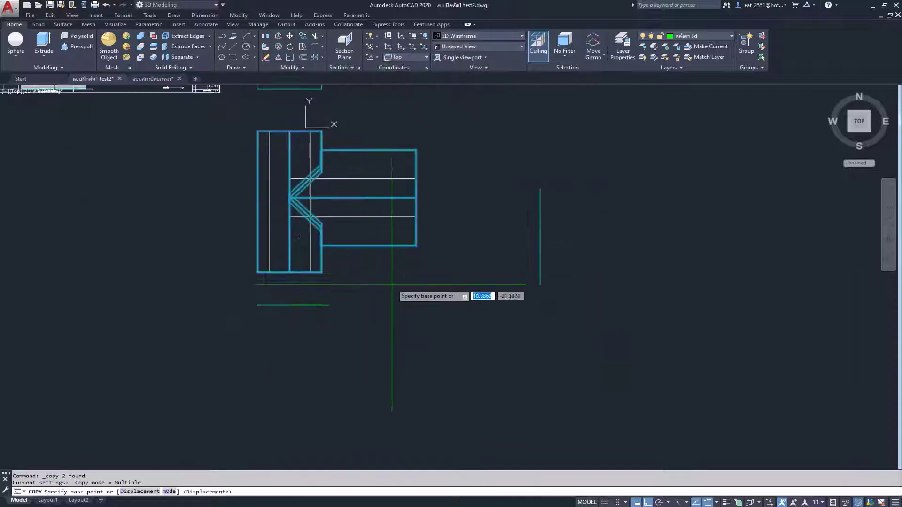
key(Escape)
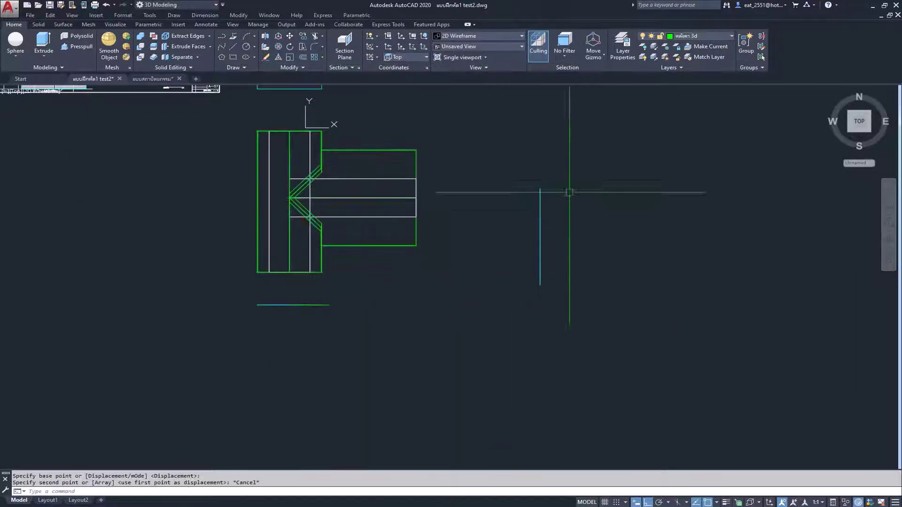
Move the vertical and bottom cyan guide lines onto the hidden DEFPOINTS layer.
click(590, 152)
click(493, 352)
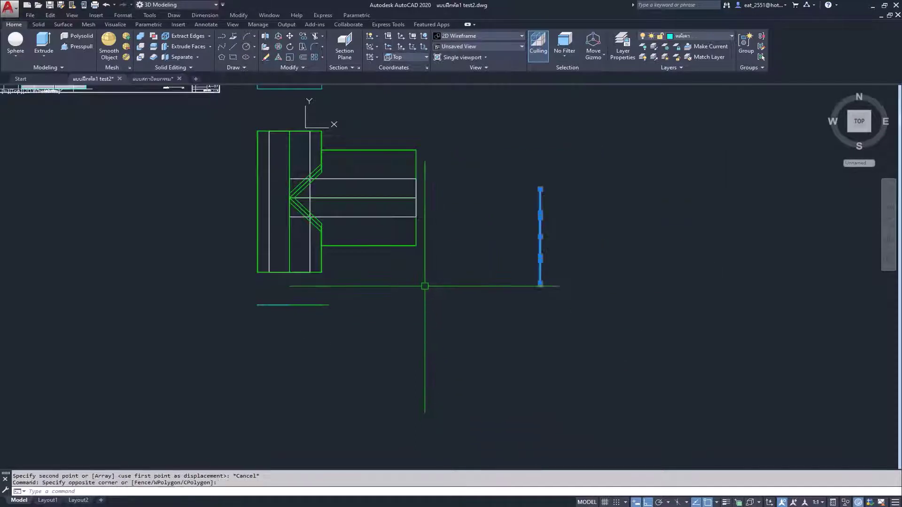
click(425, 284)
click(137, 358)
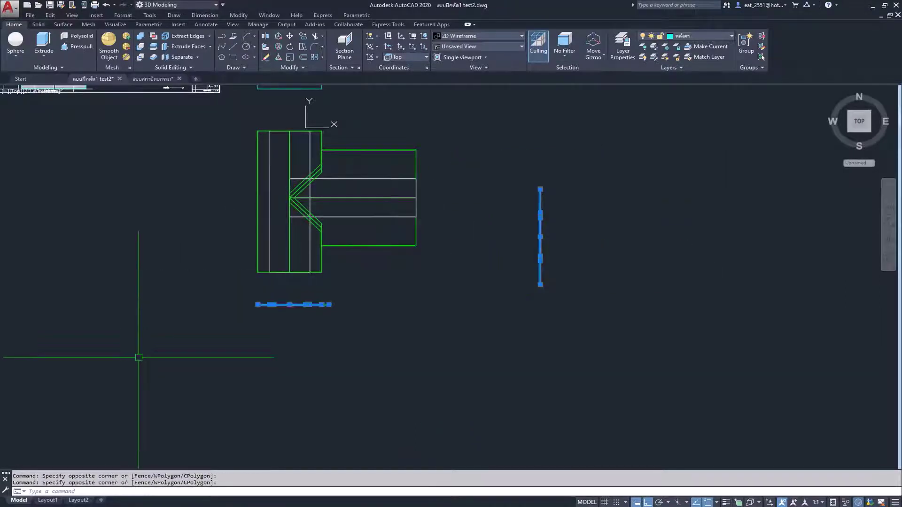
click(731, 37)
click(709, 56)
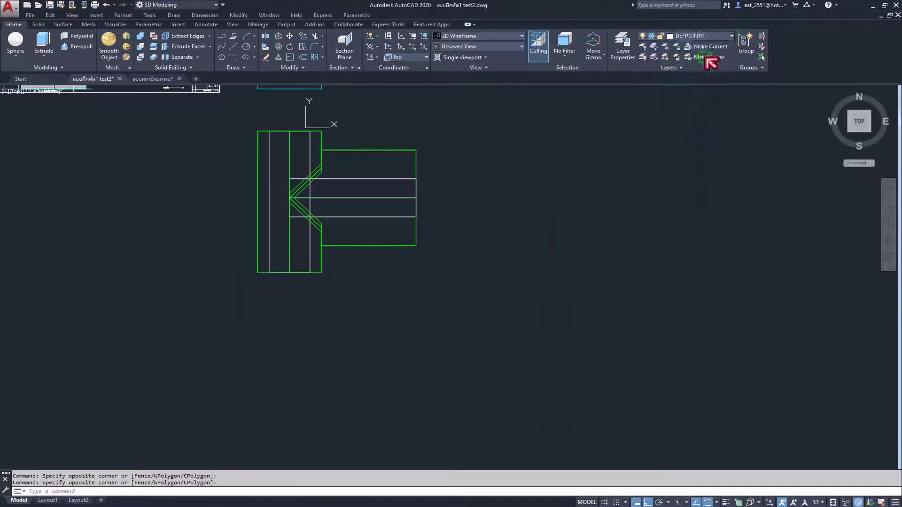
key(Return)
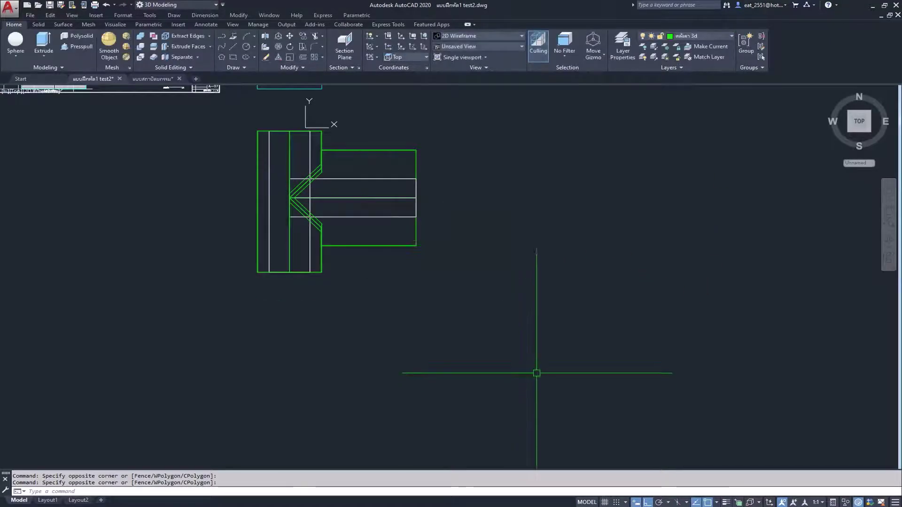
scroll(473, 249, down, 3)
scroll(437, 222, up, 4)
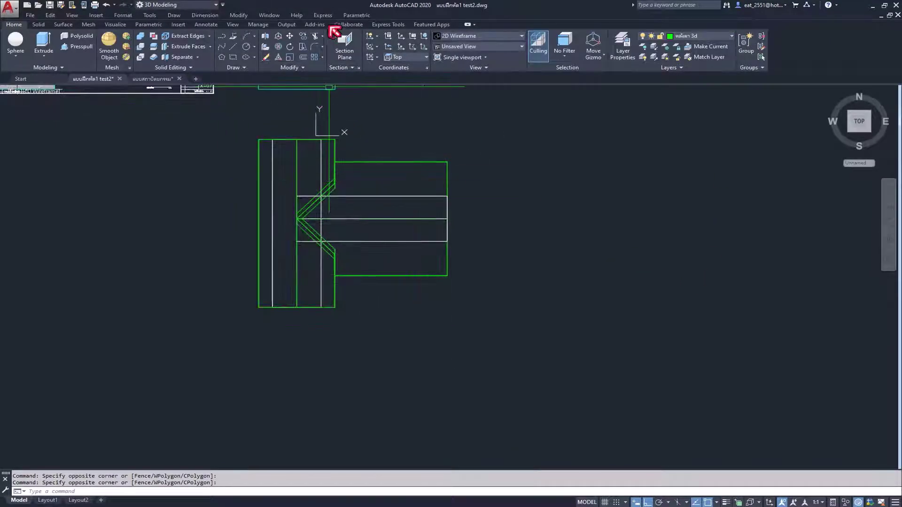
Copy both roof outlines 50 units to the right and view them in NE Isometric.
click(303, 35)
click(447, 176)
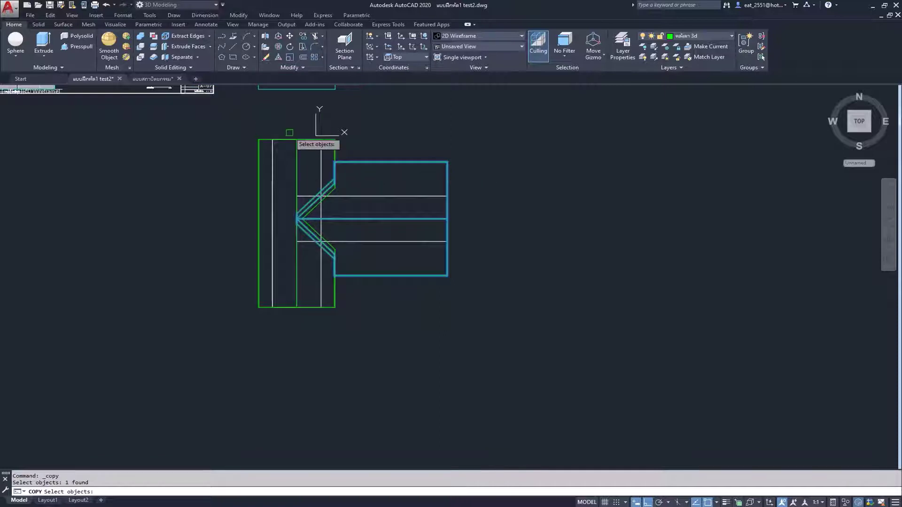
click(296, 150)
key(Return)
click(339, 344)
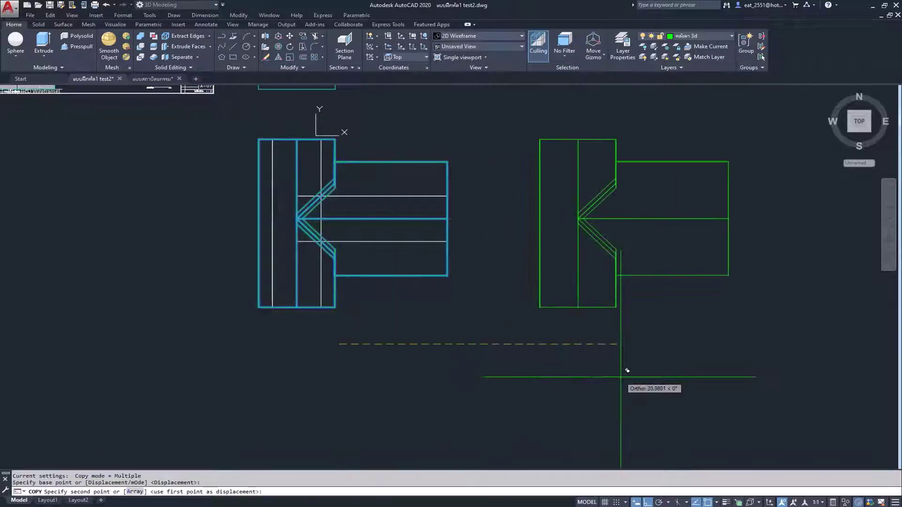
text(50)
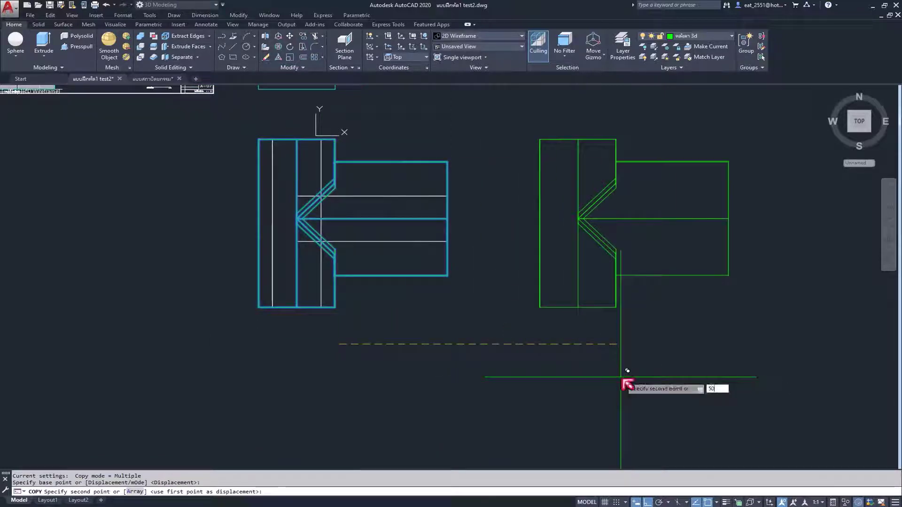
key(Return)
key(Escape)
scroll(470, 367, down, 4)
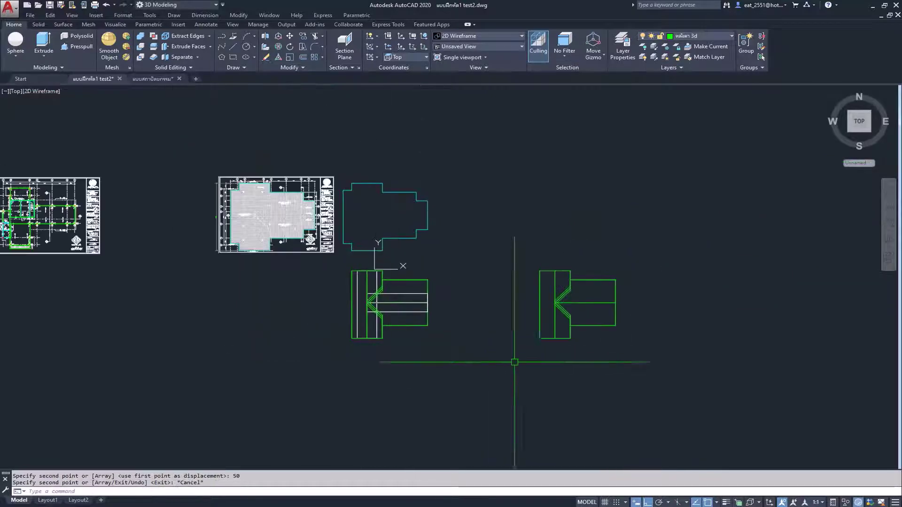
scroll(643, 309, up, 3)
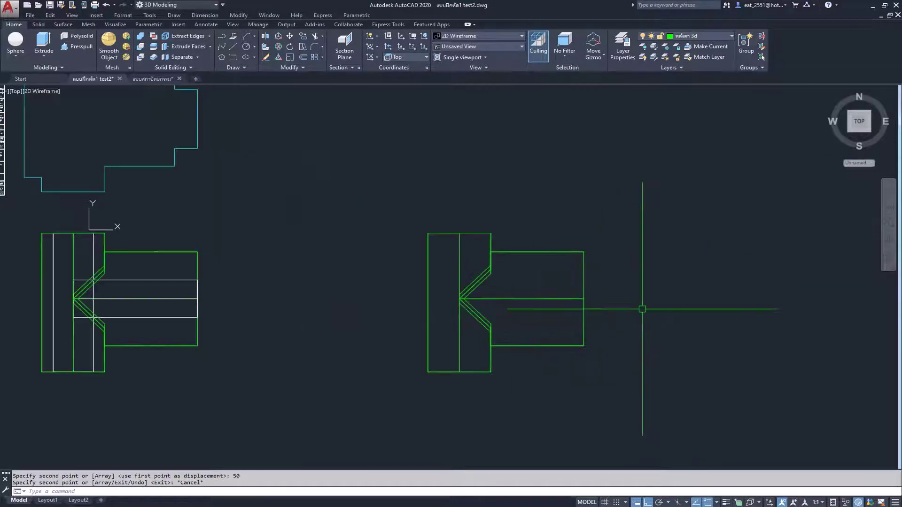
click(19, 92)
click(56, 190)
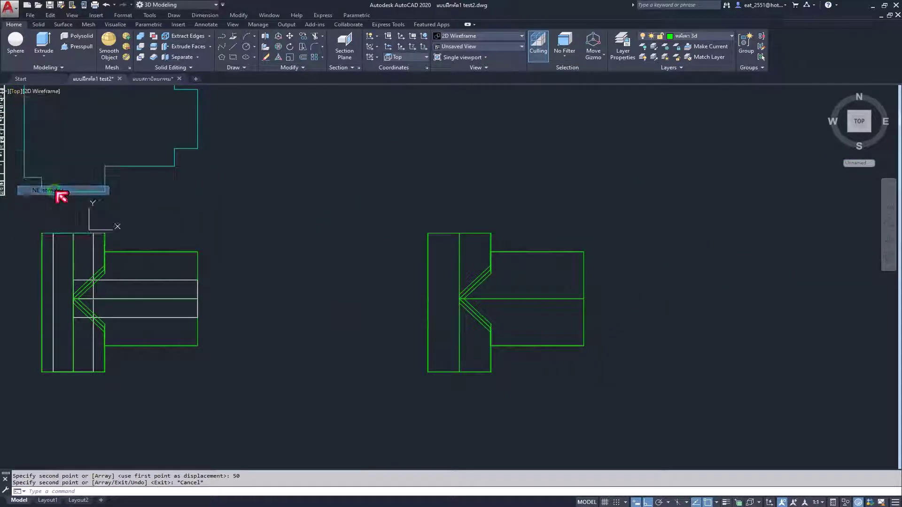
Switch the viewport to the South-East Isometric view.
click(25, 92)
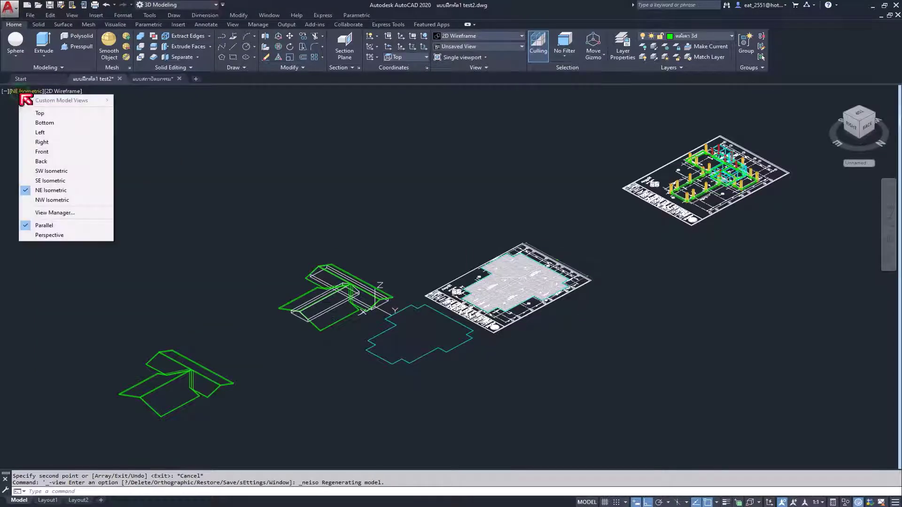
click(56, 180)
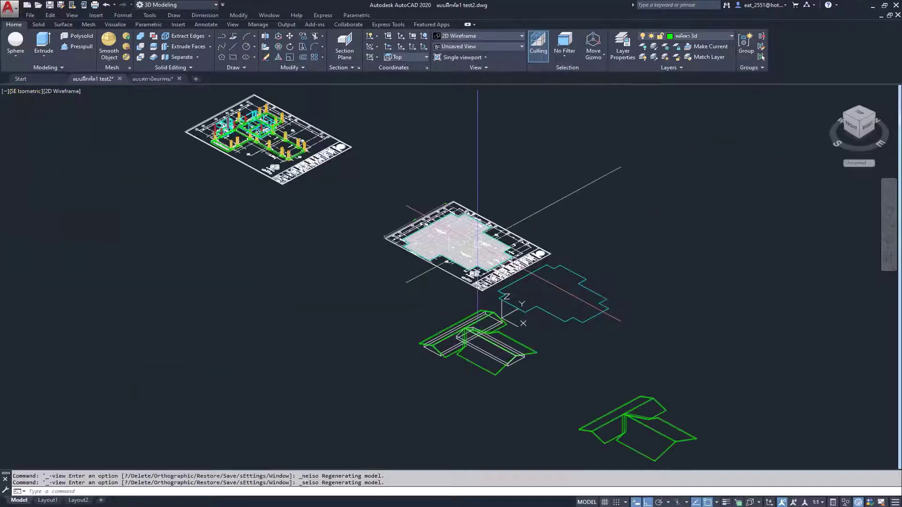
scroll(558, 336, up, 3)
scroll(598, 306, up, 2)
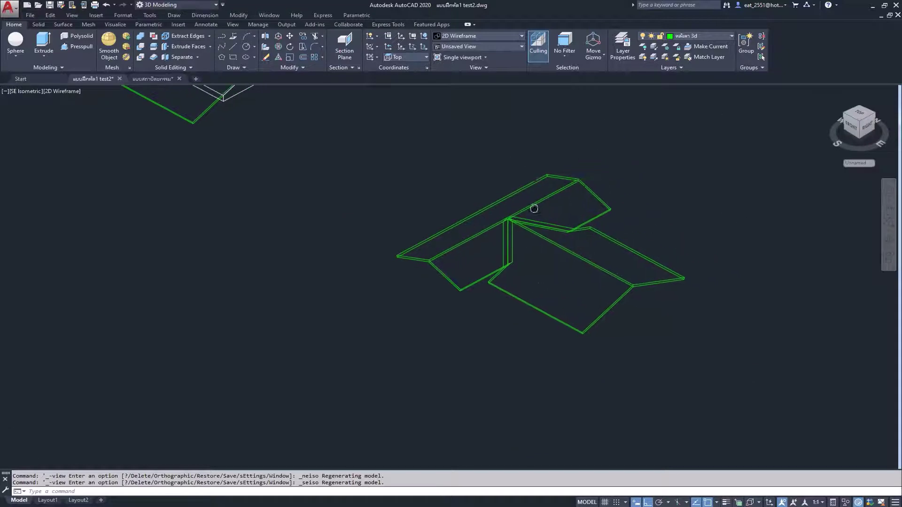
Union the two roof solids into a single solid.
click(140, 35)
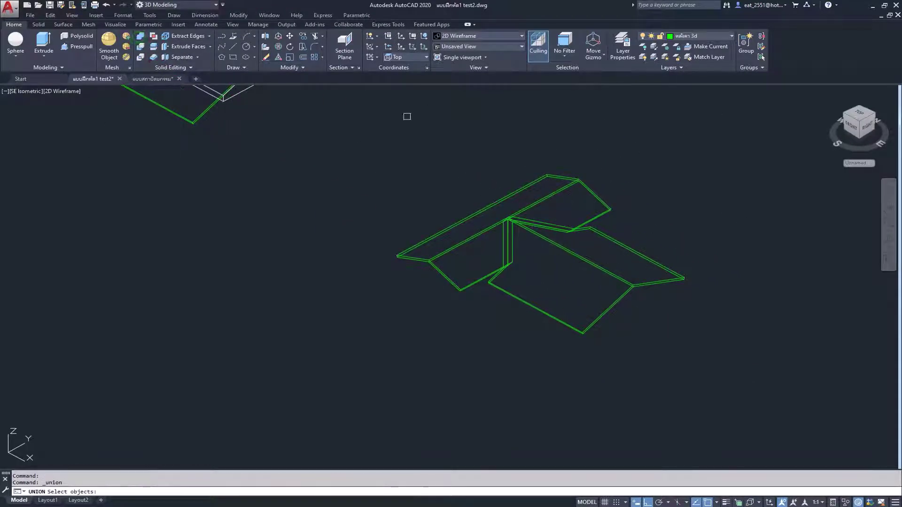
click(576, 255)
key(Return)
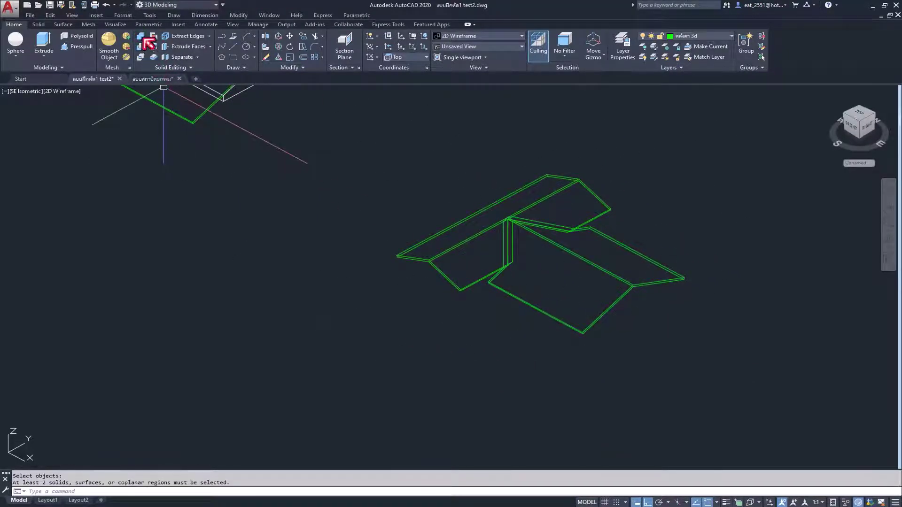
click(668, 158)
click(369, 334)
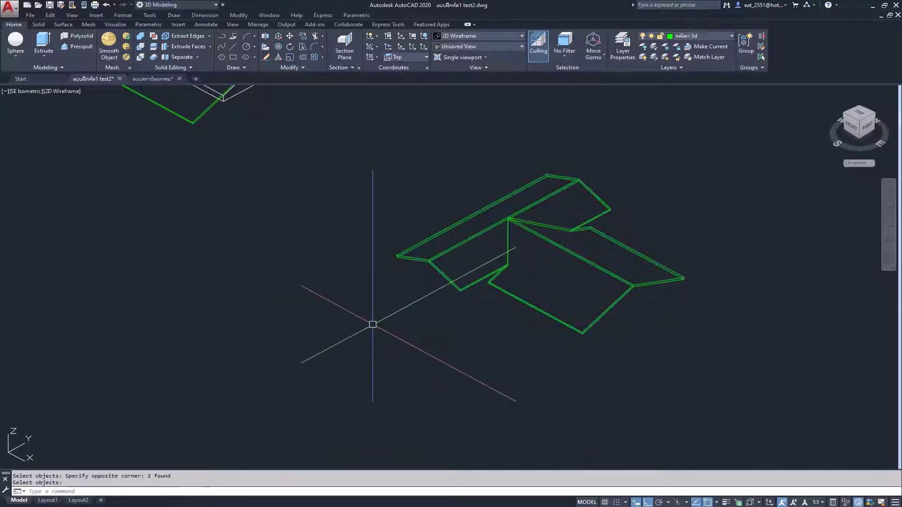
scroll(523, 227, up, 4)
key(Return)
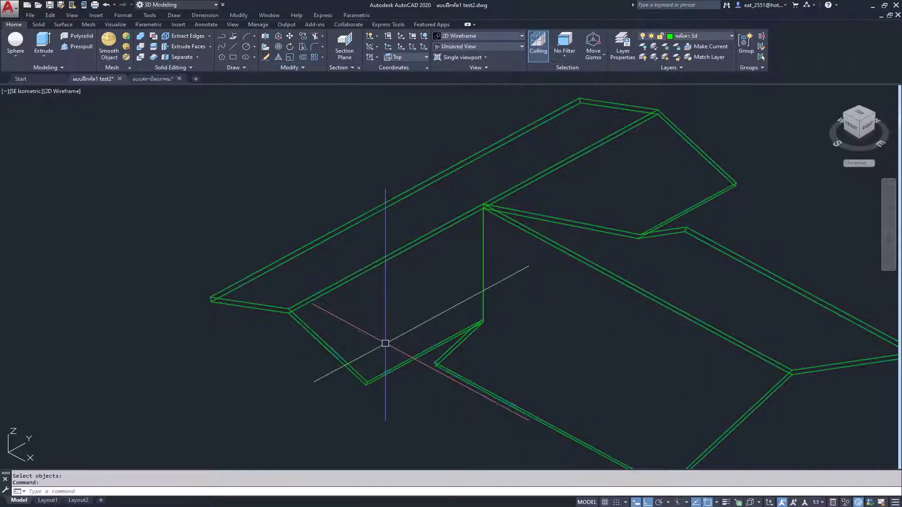
key(Escape)
scroll(376, 329, down, 2)
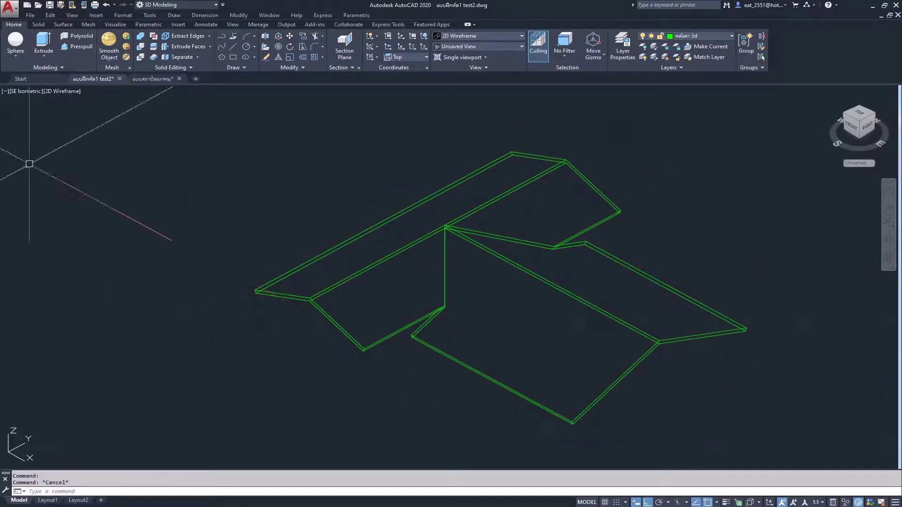
Display the merged roof in the Realistic visual style and inspect it.
click(66, 93)
click(90, 142)
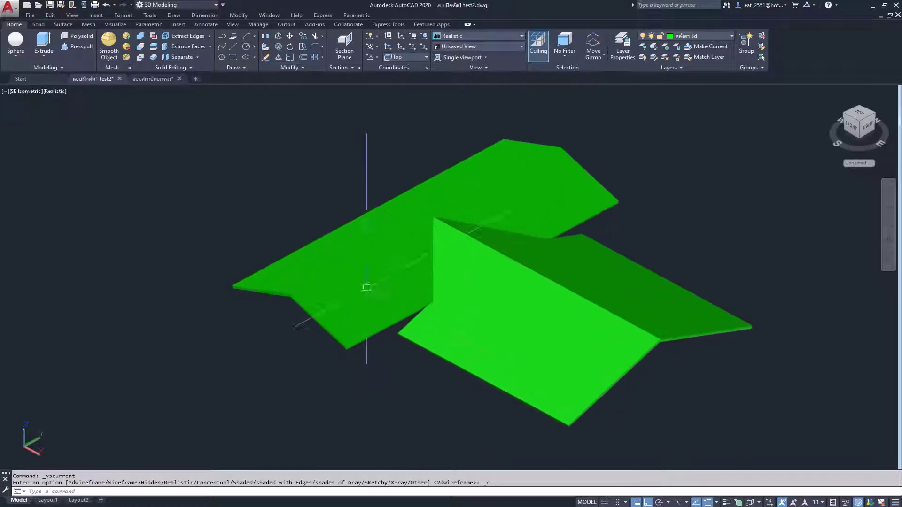
scroll(346, 263, down, 1)
click(327, 268)
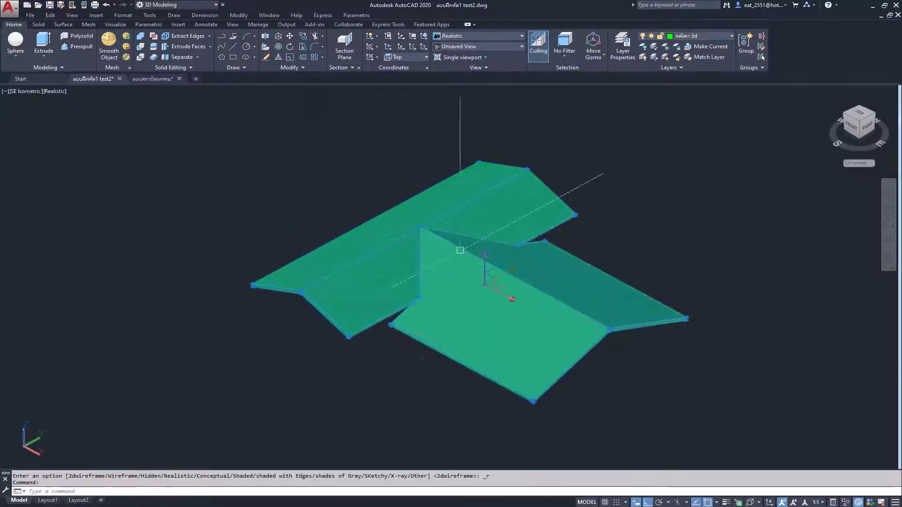
key(Escape)
scroll(282, 291, up, 2)
scroll(403, 202, down, 3)
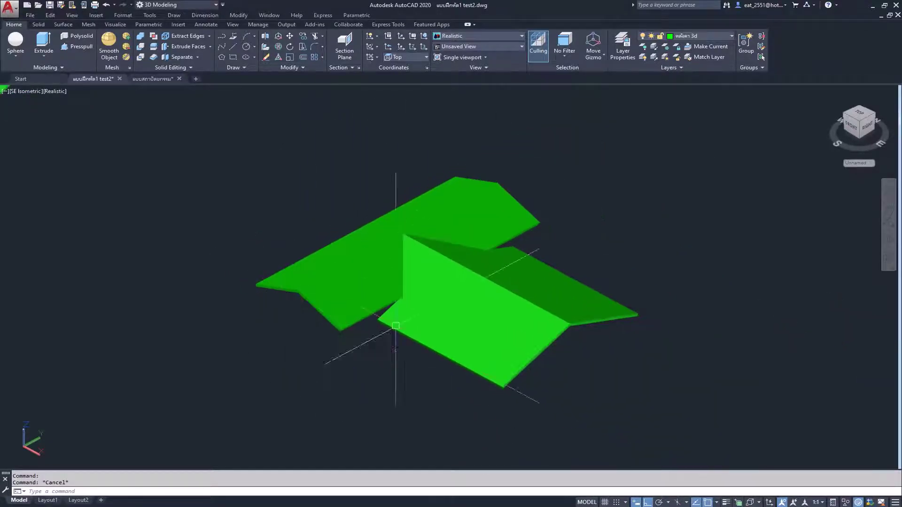
scroll(403, 202, down, 2)
scroll(464, 310, down, 1)
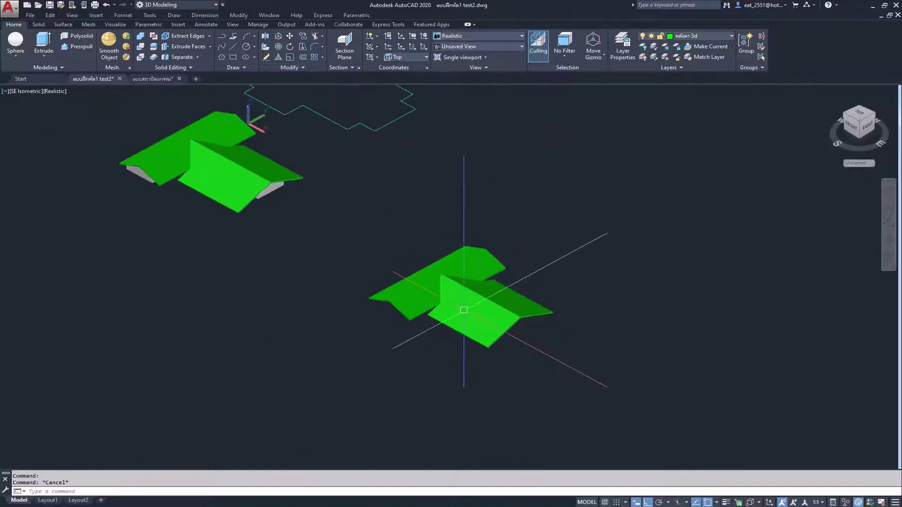
Pan to show both roofs and return to the 2D Wireframe visual style.
middle_drag(247, 146, 376, 235)
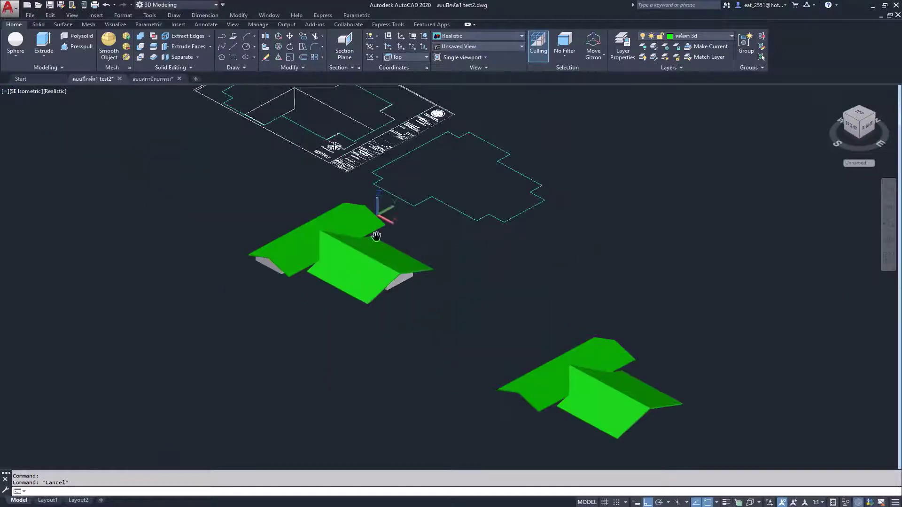
scroll(390, 174, up, 1)
scroll(390, 174, up, 2)
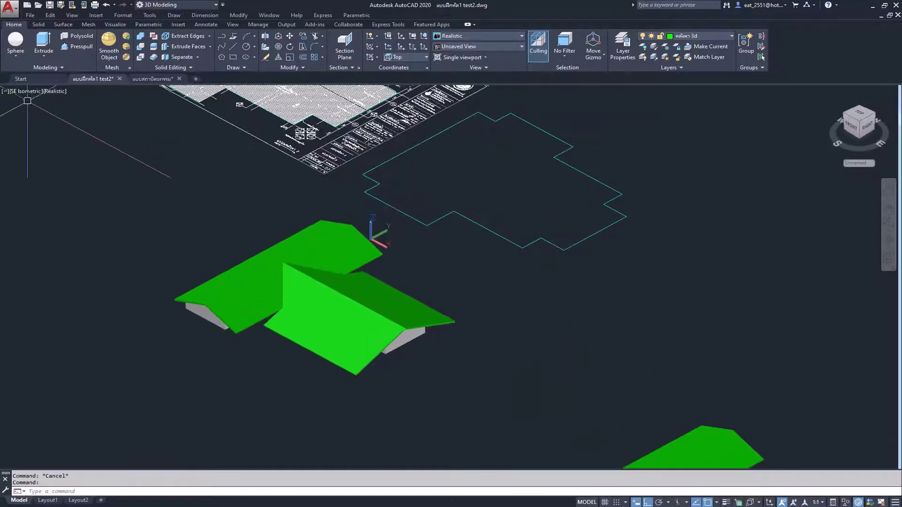
click(64, 94)
click(100, 112)
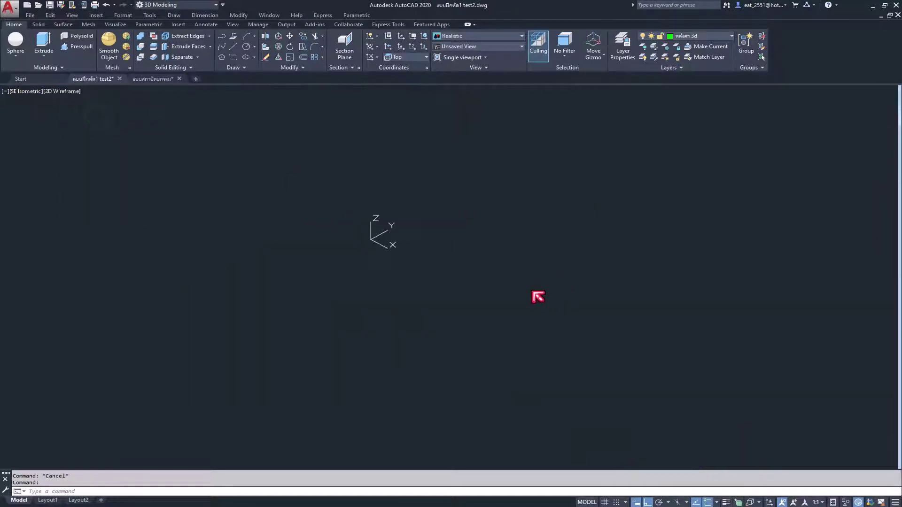
Switch to the Top view of the roof plan.
click(28, 92)
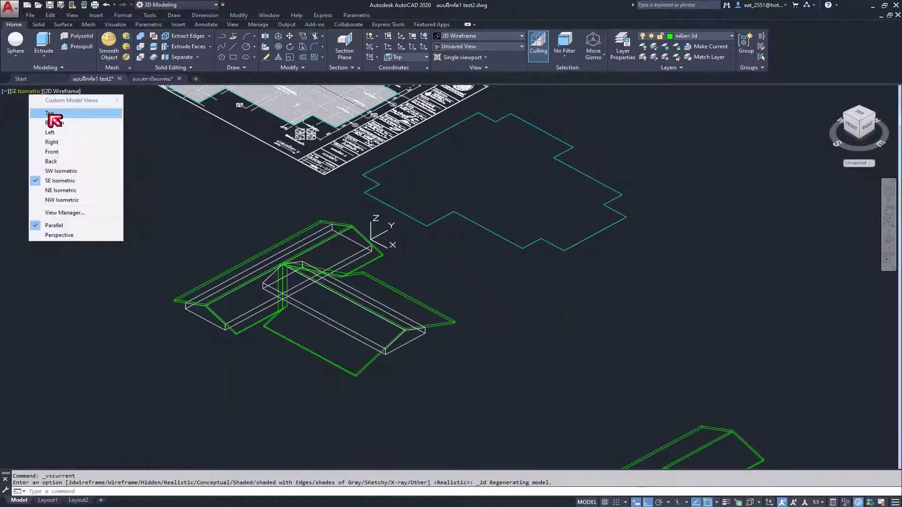
click(49, 113)
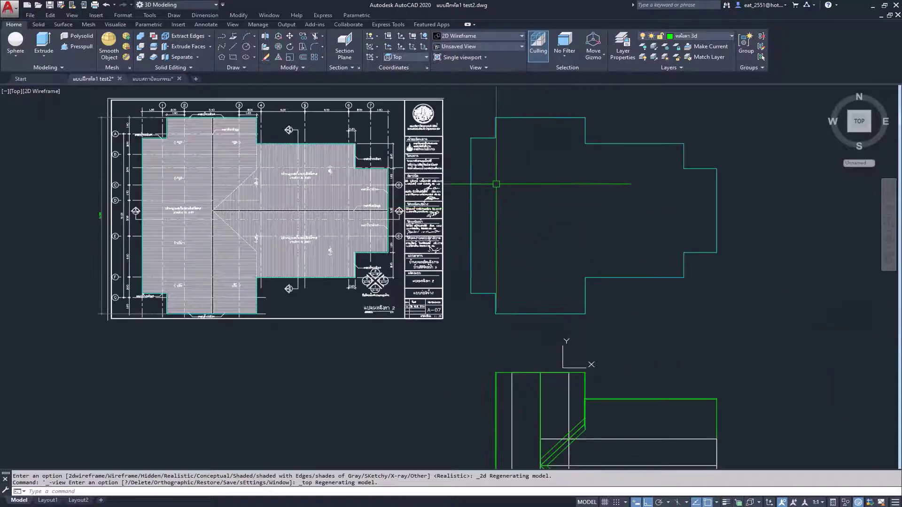
scroll(440, 159, up, 1)
scroll(442, 156, down, 2)
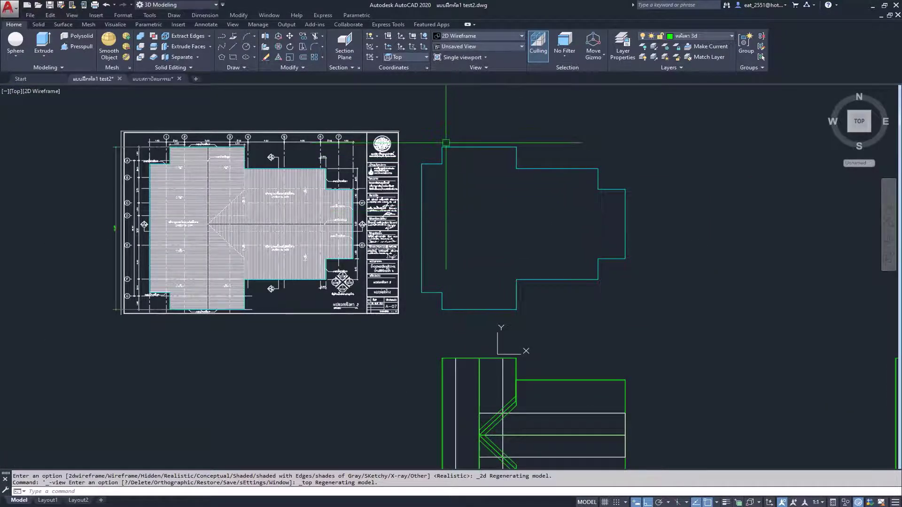
scroll(450, 148, up, 2)
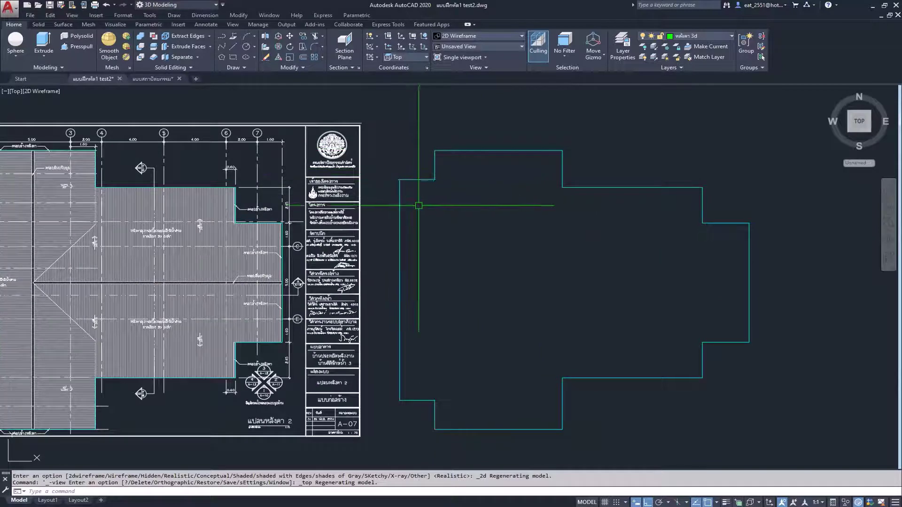
Draw four small square rectangles at the outline's four outer corners.
click(234, 57)
click(400, 180)
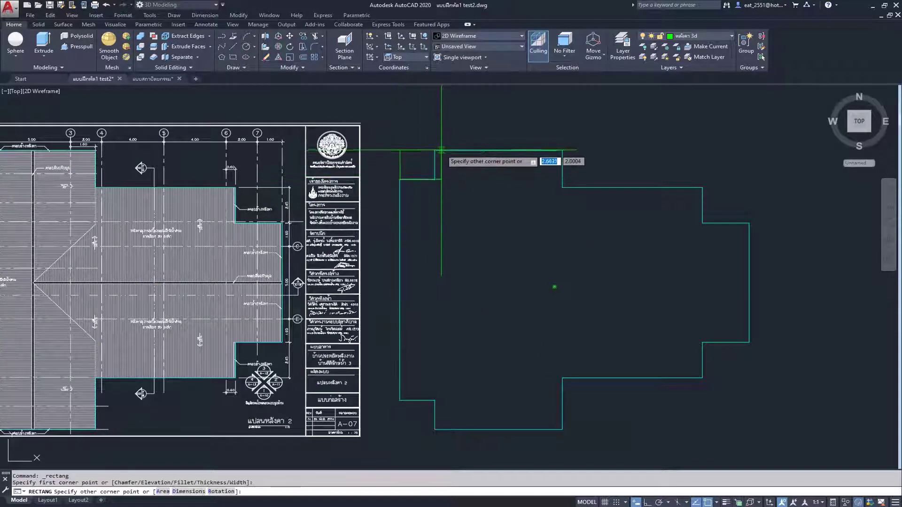
click(434, 150)
key(Return)
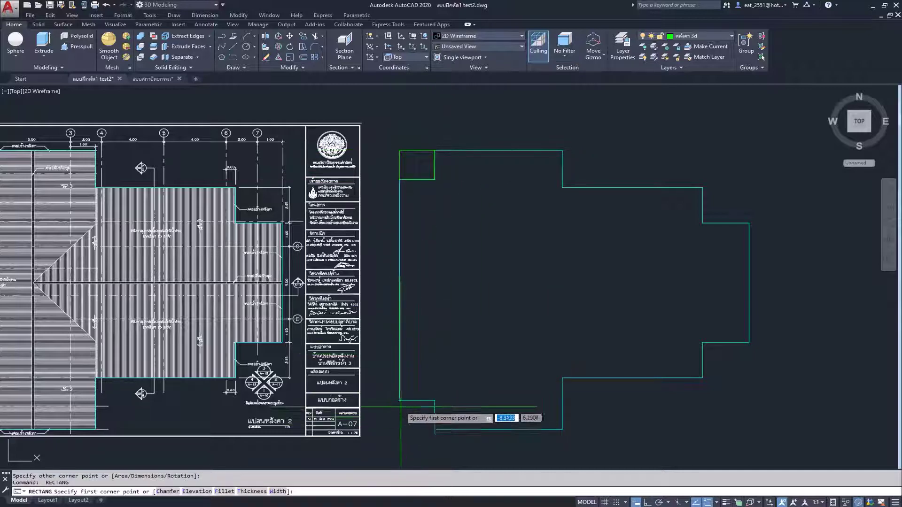
click(400, 401)
click(435, 429)
key(Return)
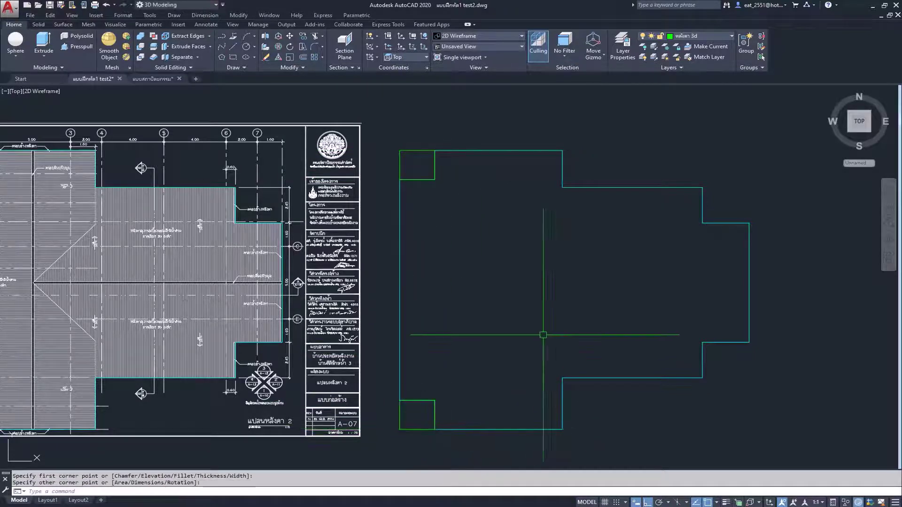
click(750, 223)
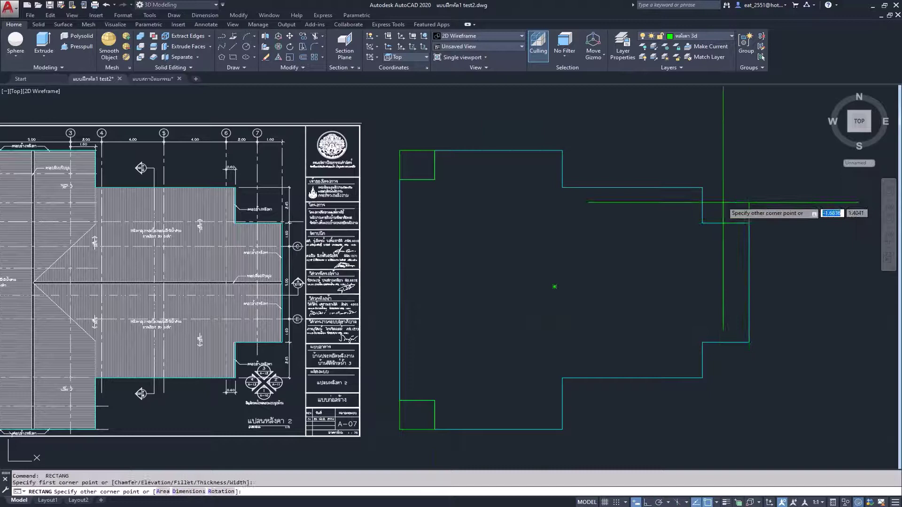
click(703, 188)
key(Return)
click(749, 343)
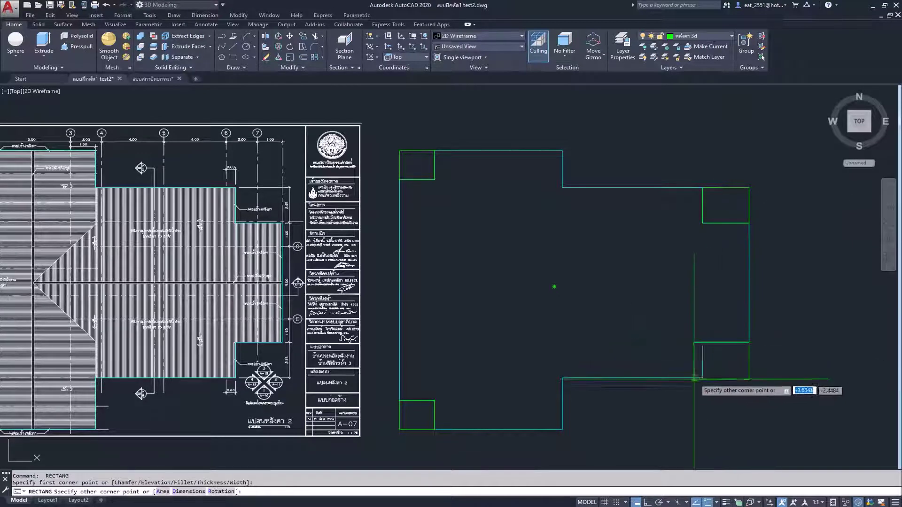
click(701, 377)
Move the four corner squares from the cyan outline onto the green roof plan corners.
scroll(701, 377, down, 4)
scroll(569, 284, down, 1)
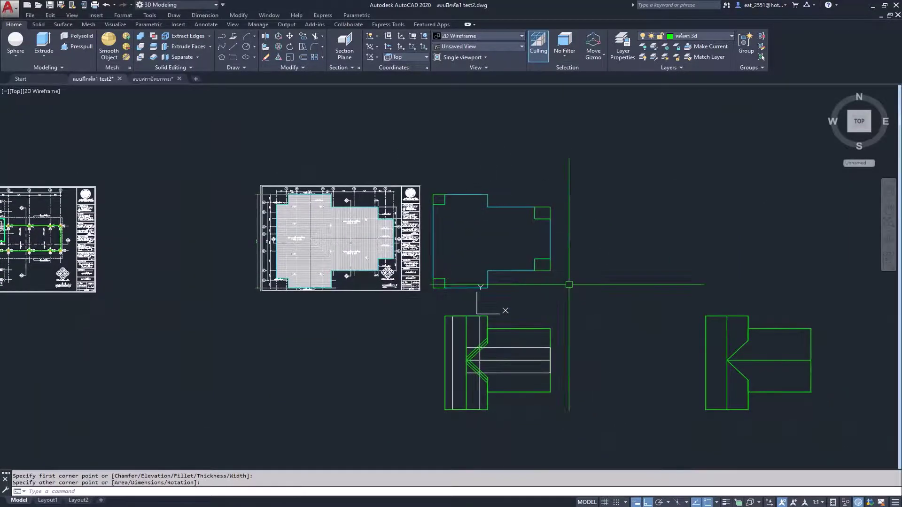
scroll(416, 282, up, 2)
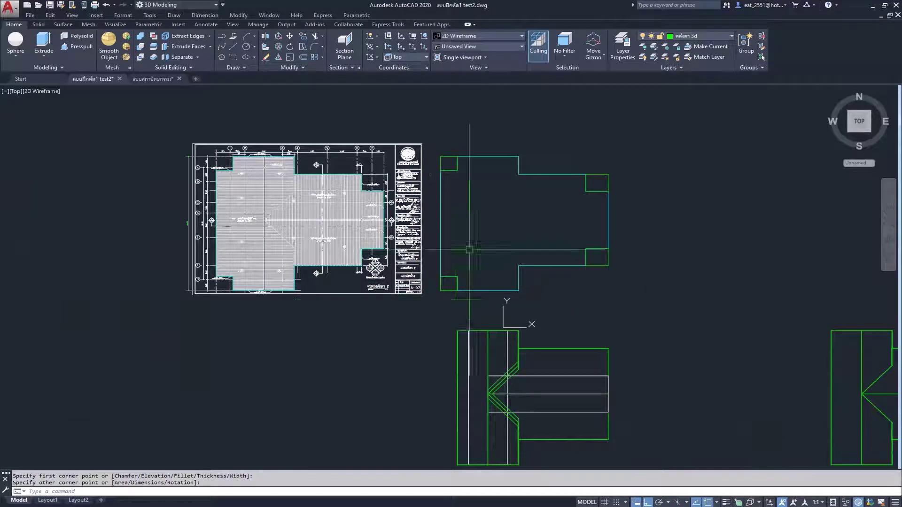
click(455, 169)
click(449, 157)
click(448, 277)
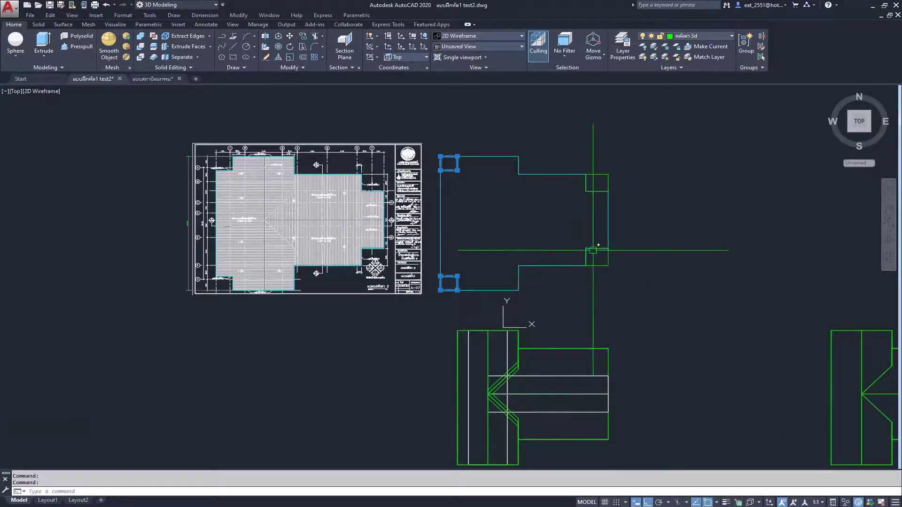
click(593, 251)
click(597, 190)
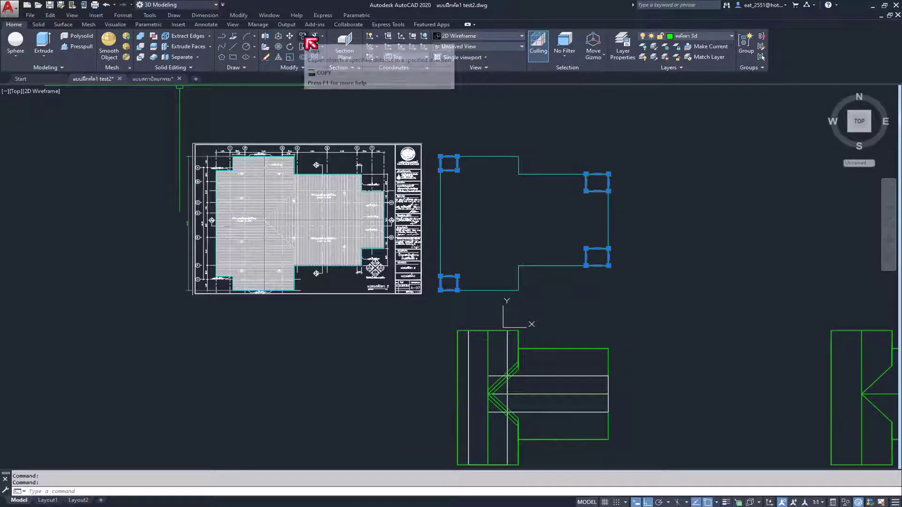
click(289, 36)
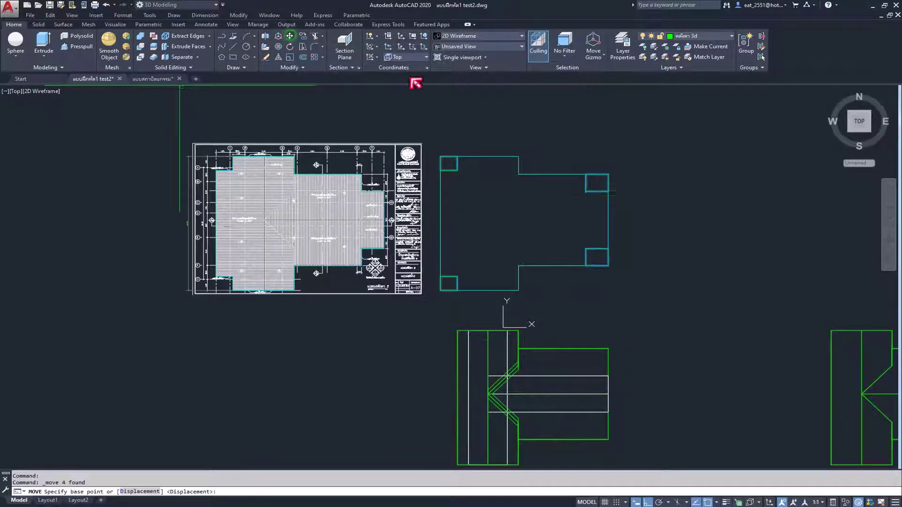
click(608, 221)
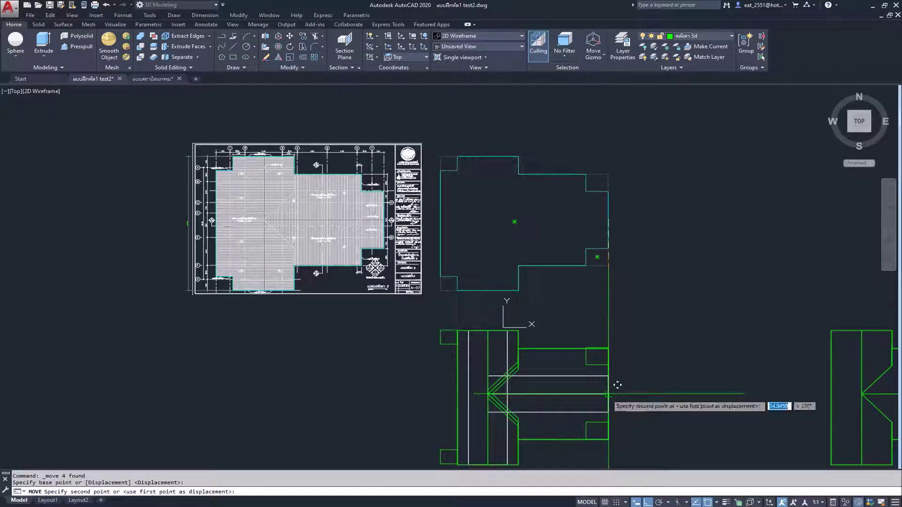
click(617, 385)
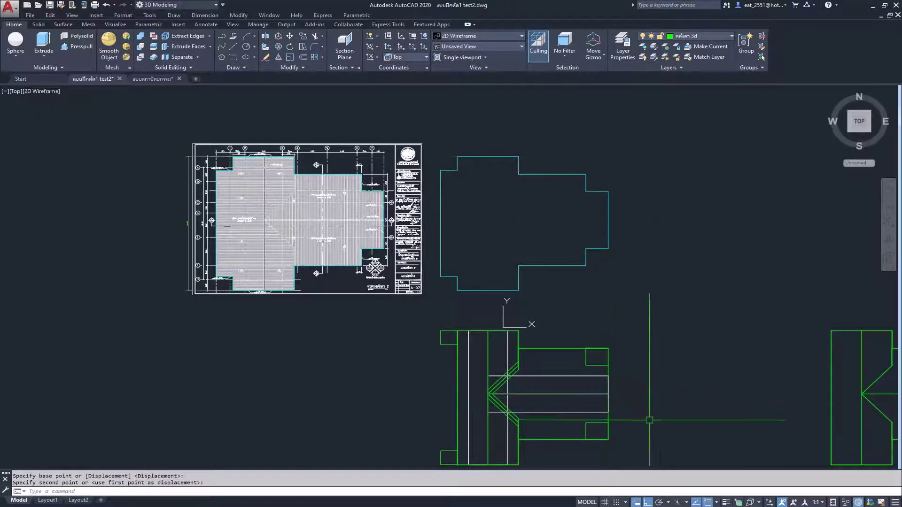
scroll(614, 423, up, 3)
middle_drag(609, 427, 620, 306)
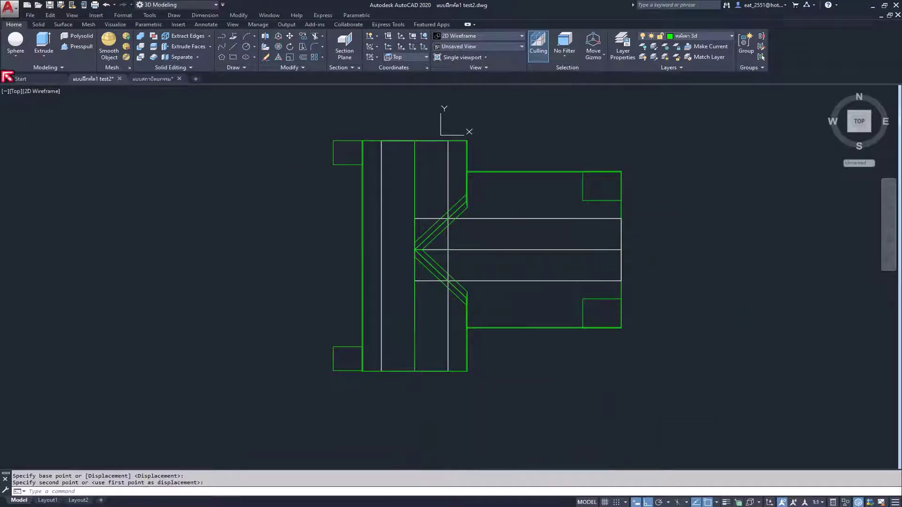
click(16, 91)
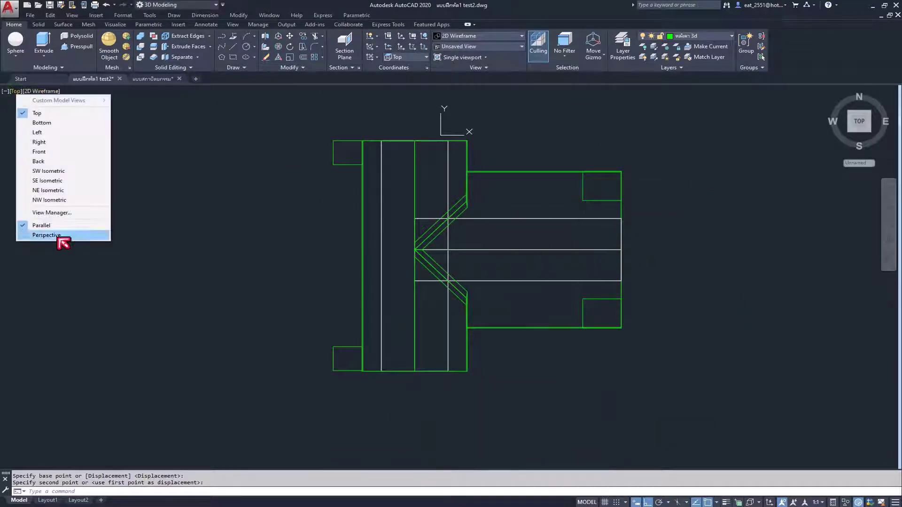
In NW Isometric, zoom to the roof edge and Presspull the thin edge strip.
click(54, 200)
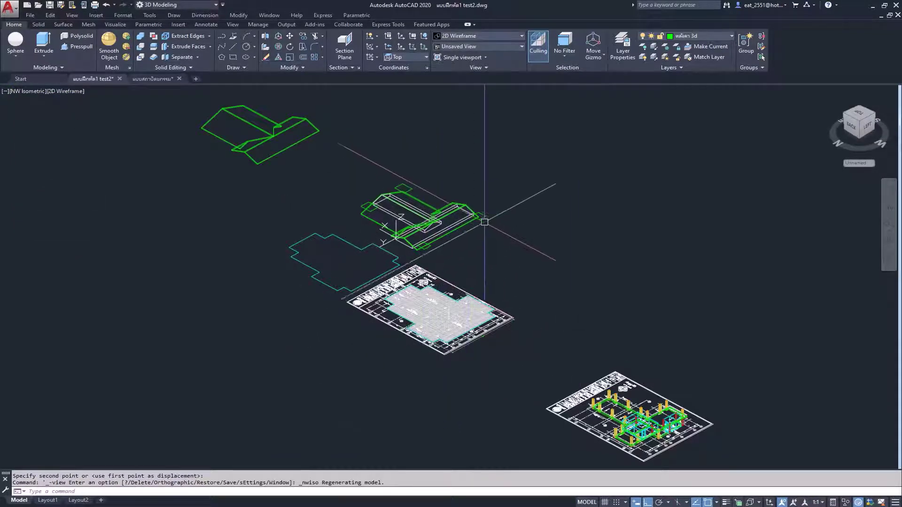
scroll(482, 212, up, 3)
scroll(467, 213, up, 3)
scroll(462, 203, up, 1)
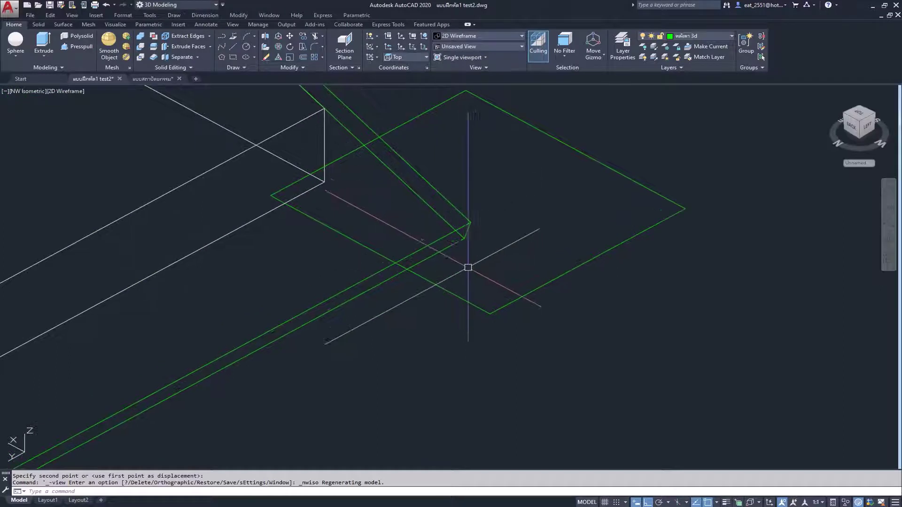
scroll(467, 242, up, 2)
scroll(423, 235, up, 1)
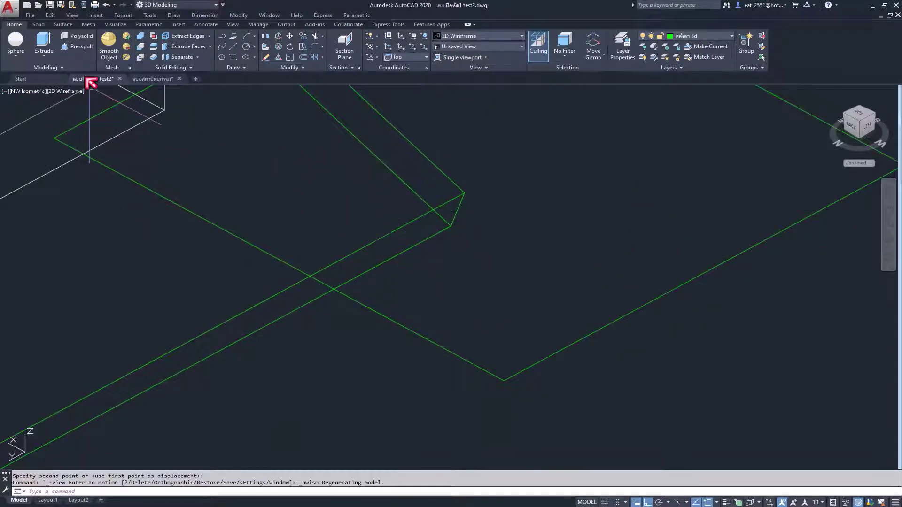
click(84, 49)
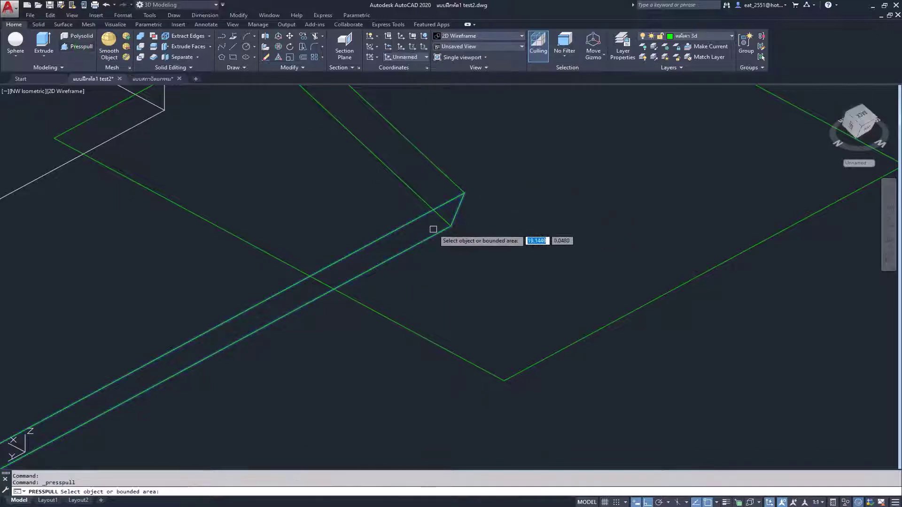
click(470, 286)
scroll(443, 202, down, 5)
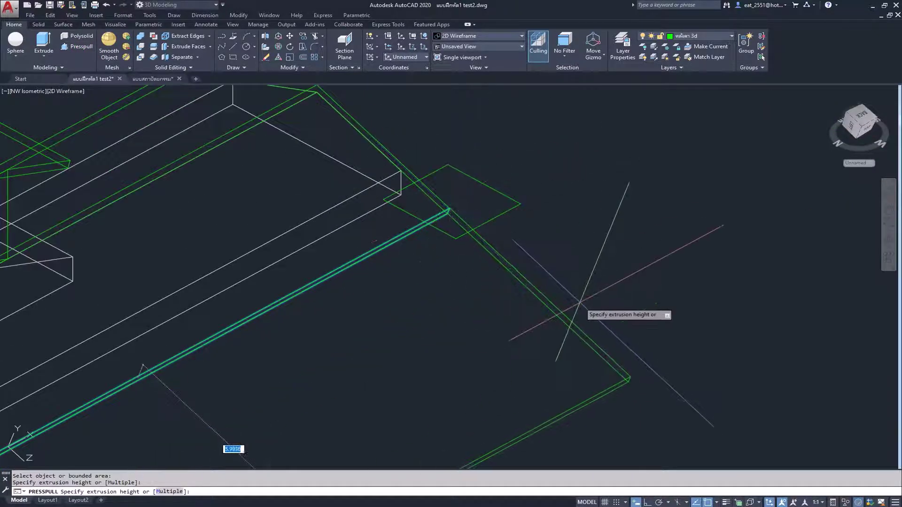
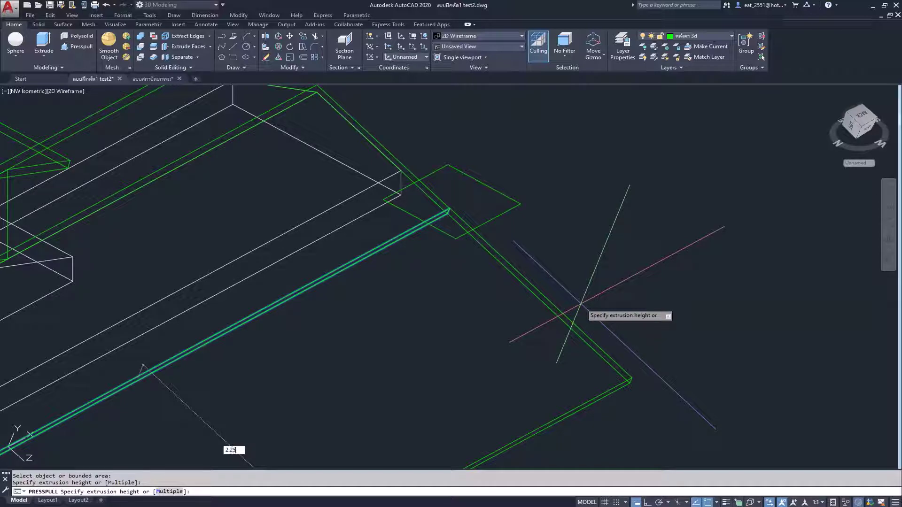
Press-pull the roof outline up 2.25 units, then zoom to inspect the plan.
key(Return)
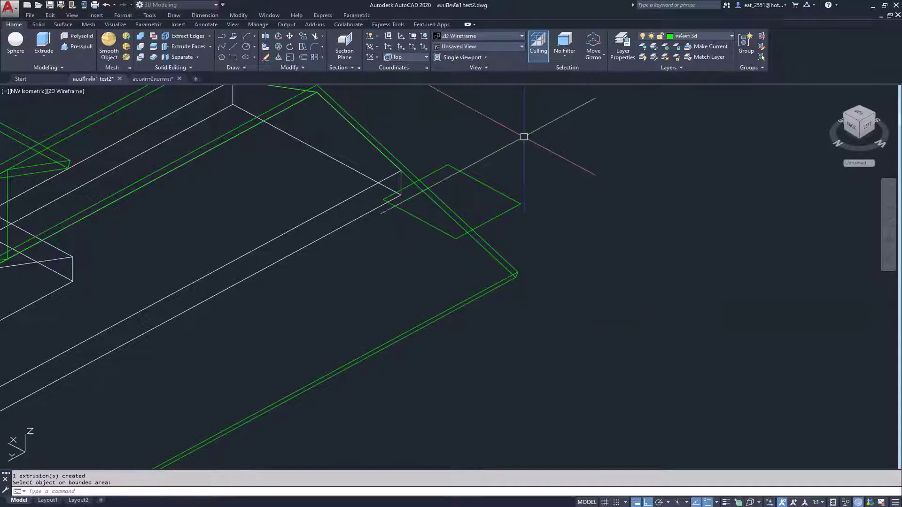
key(Escape)
scroll(454, 188, down, 3)
scroll(520, 166, down, 3)
scroll(329, 263, up, 2)
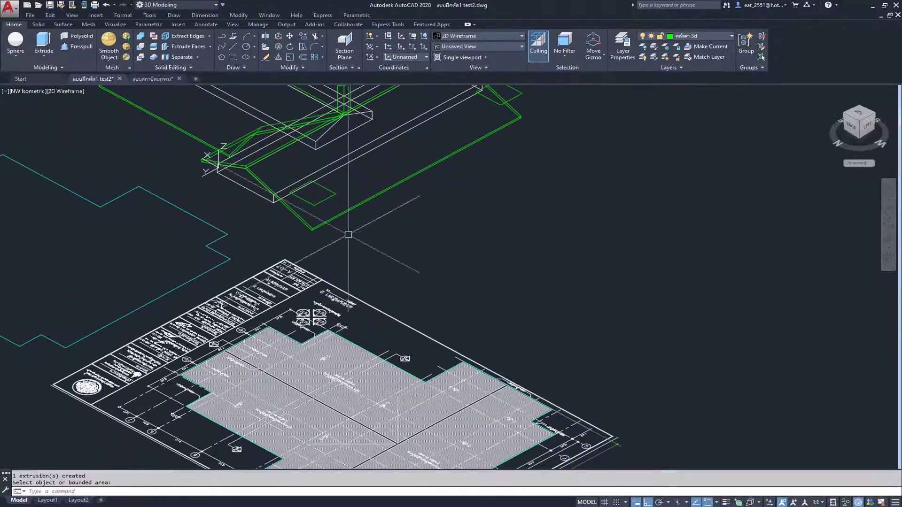
scroll(441, 324, up, 2)
scroll(460, 314, up, 3)
scroll(460, 314, up, 2)
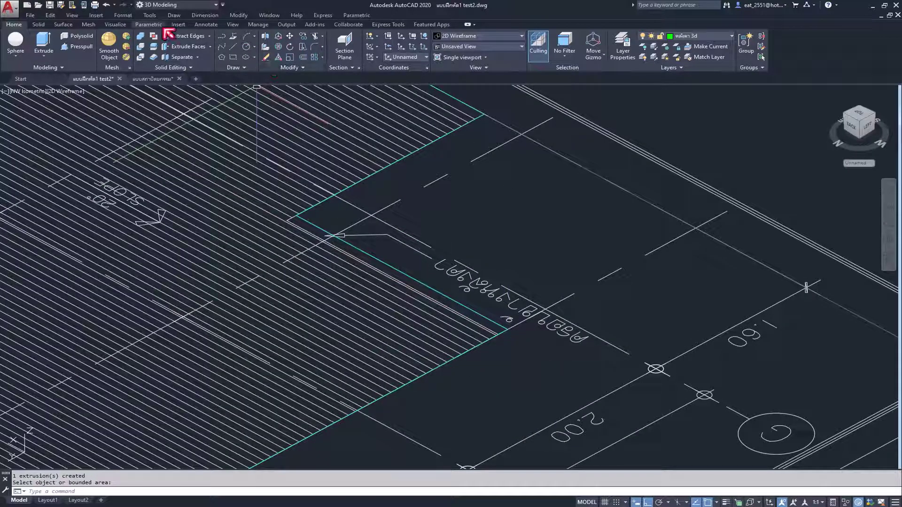
click(206, 15)
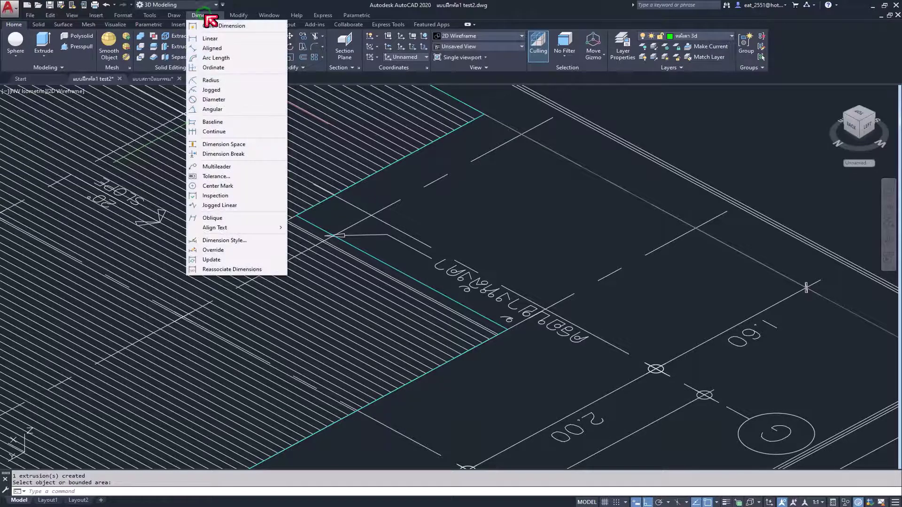
click(207, 38)
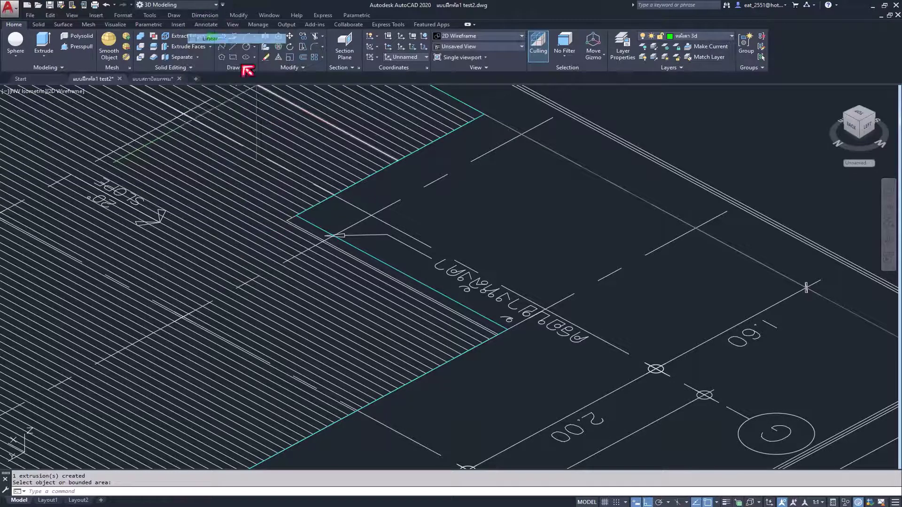
click(294, 218)
click(507, 327)
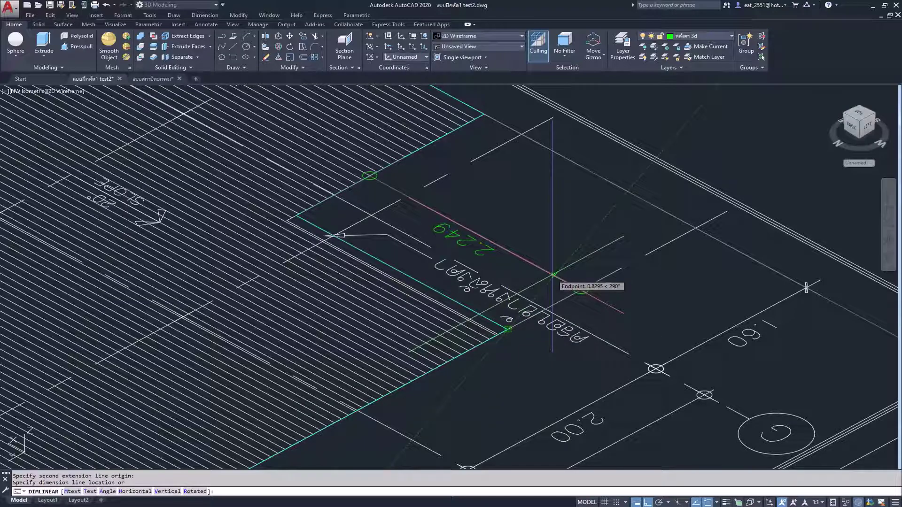
key(Escape)
scroll(552, 275, down, 3)
scroll(517, 320, down, 3)
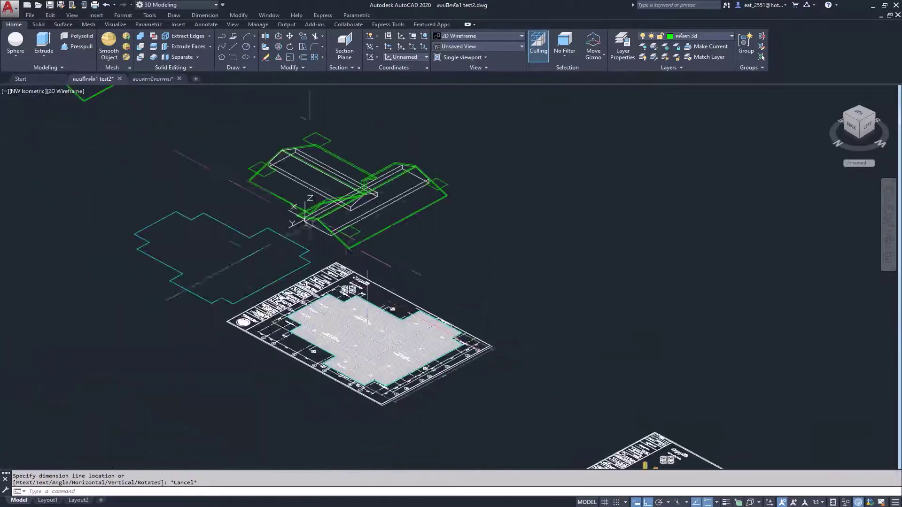
scroll(331, 233, up, 3)
scroll(331, 234, up, 2)
scroll(441, 322, down, 1)
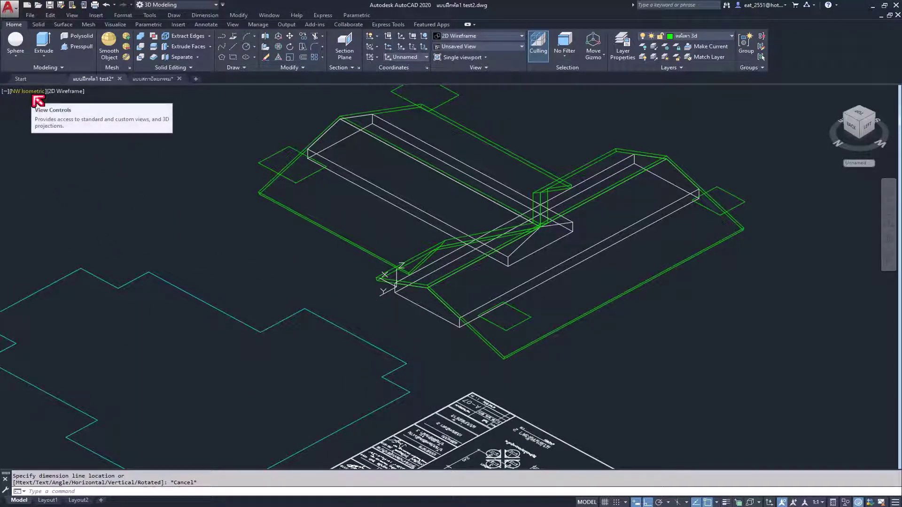
Extrude the four square profiles into pillar solids, erasing the original profiles.
click(43, 45)
click(266, 159)
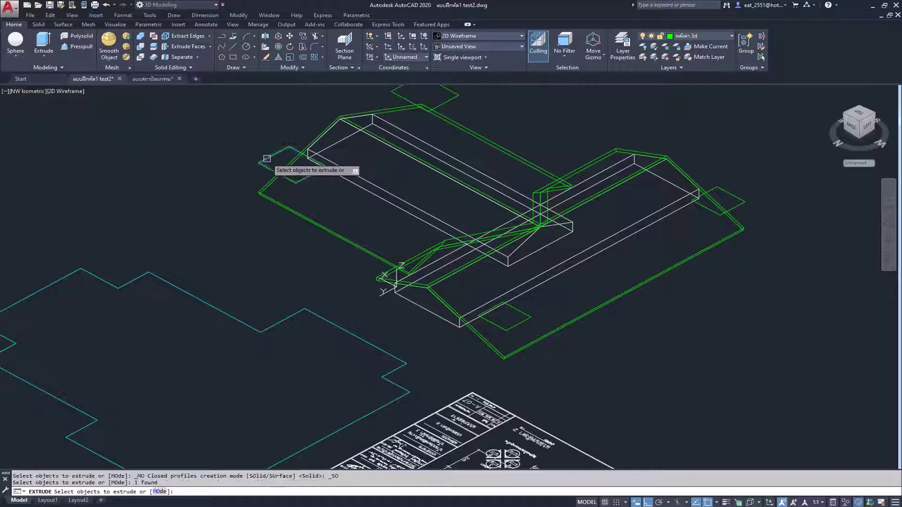
click(452, 98)
click(524, 323)
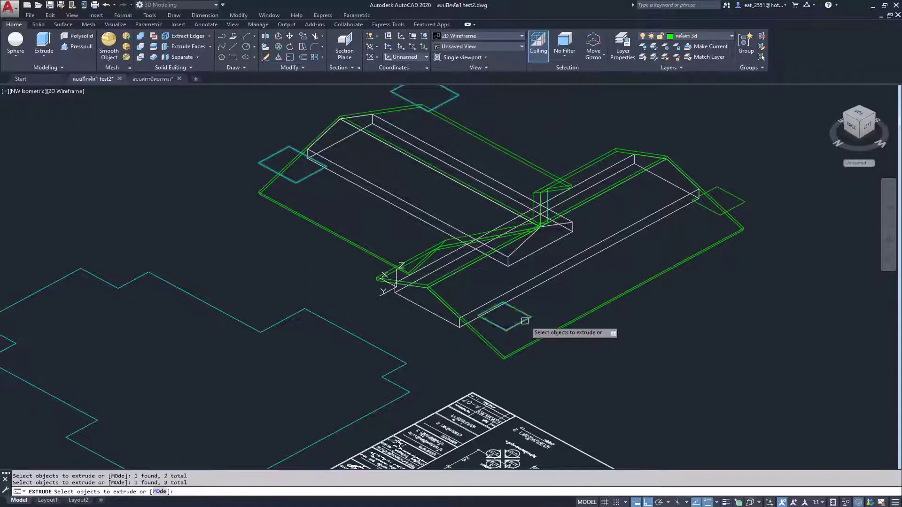
click(744, 201)
key(Return)
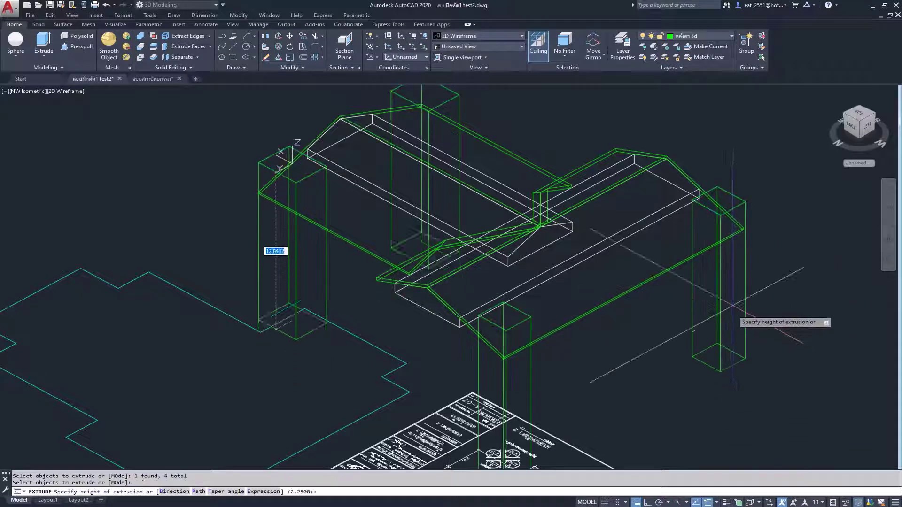
scroll(696, 311, down, 3)
scroll(677, 245, down, 3)
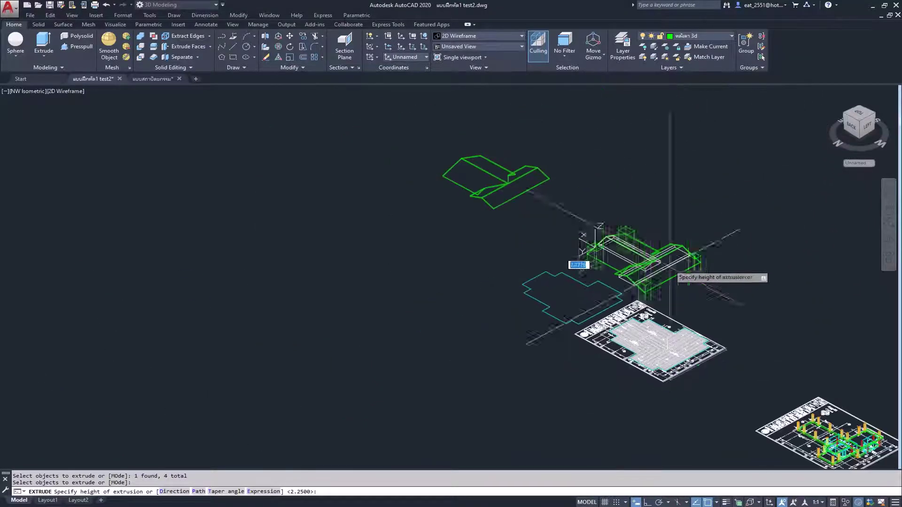
click(711, 156)
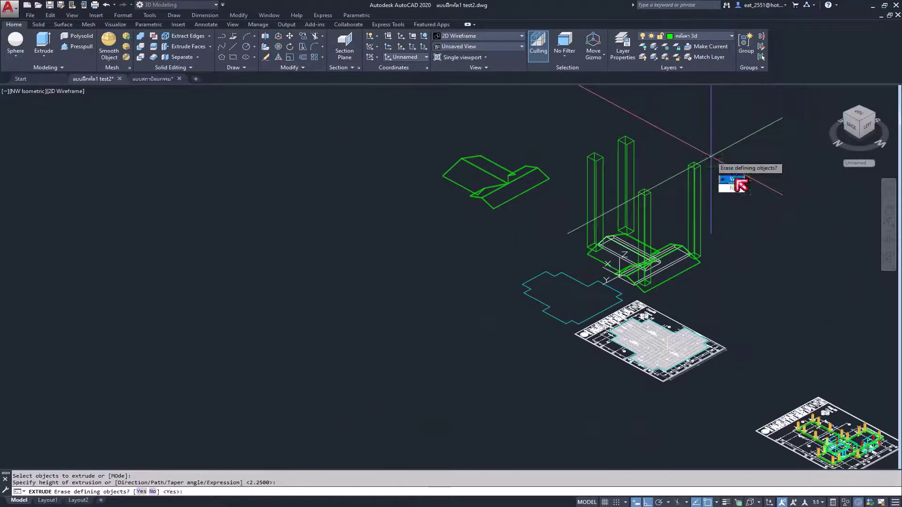
click(737, 180)
Move the four pillars down along -Z so they sit beneath the roof.
click(711, 120)
click(585, 195)
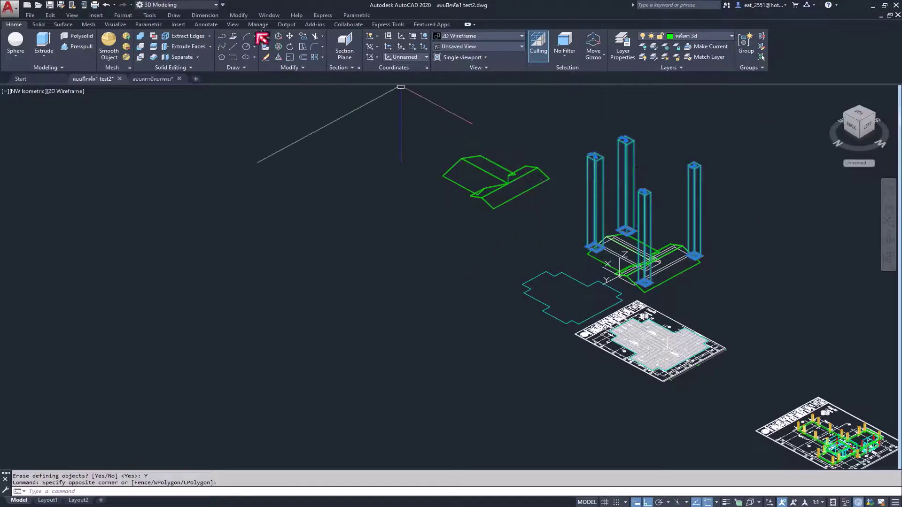
click(289, 36)
click(695, 166)
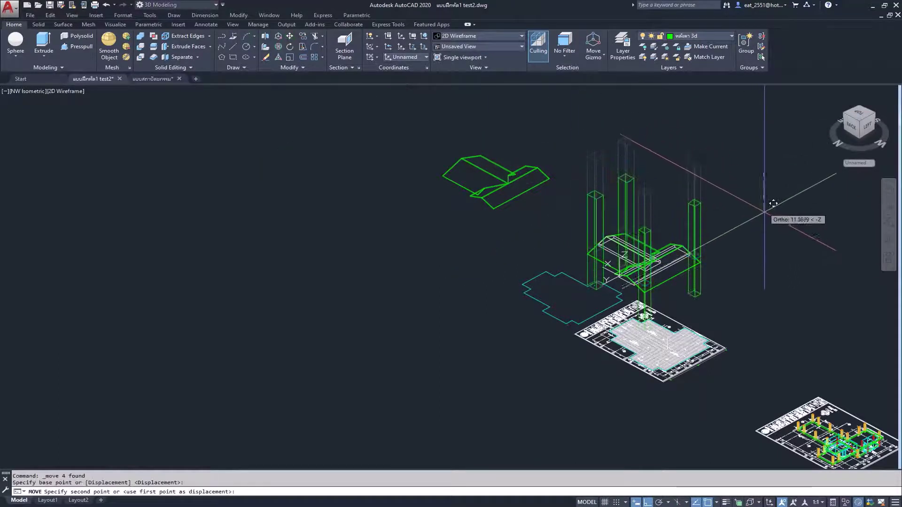
click(779, 215)
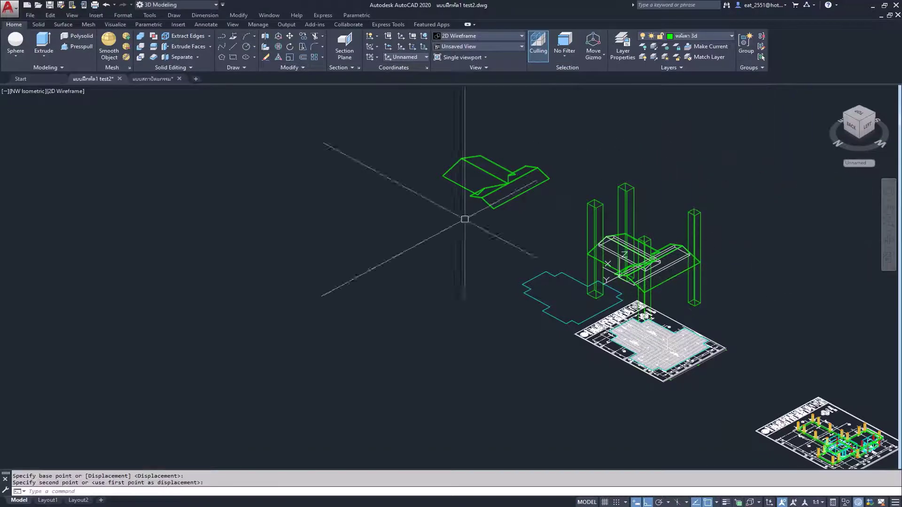
click(33, 94)
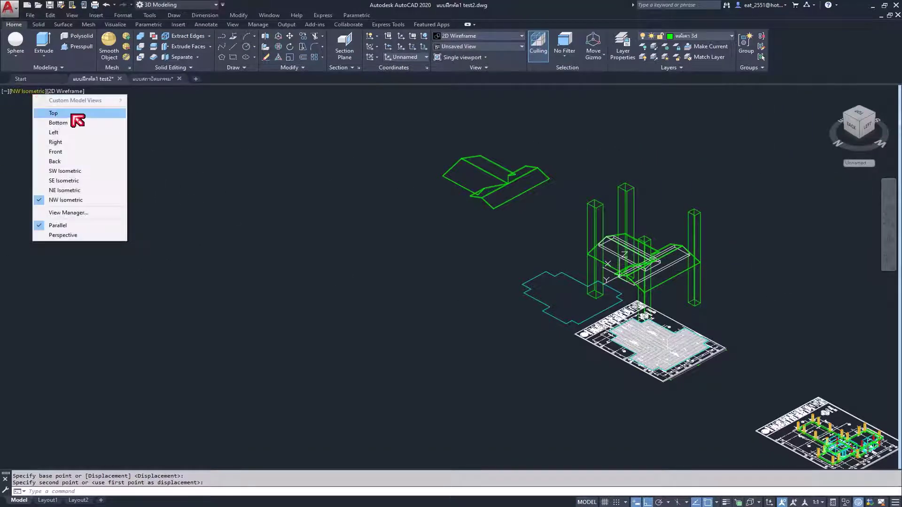
Switch to the Top view and zoom in on the roof outline.
click(71, 113)
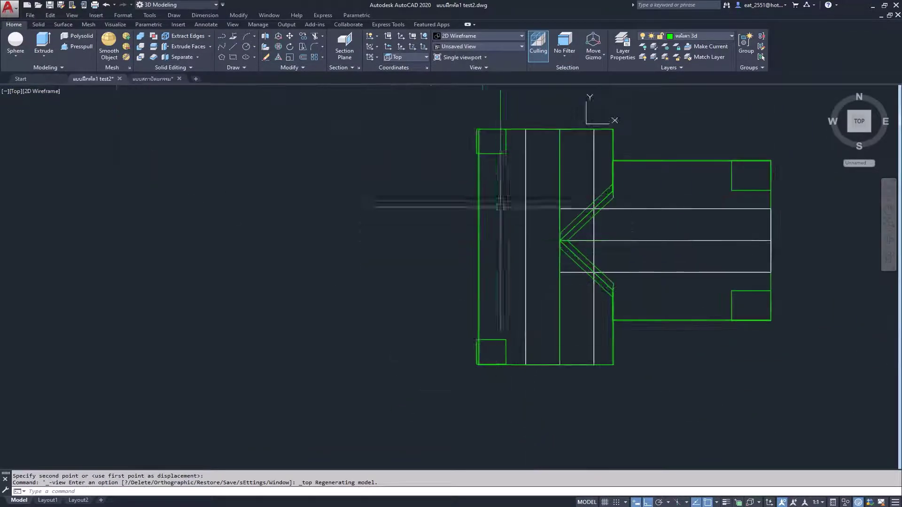
scroll(483, 117, up, 3)
scroll(479, 111, up, 2)
scroll(409, 191, up, 2)
scroll(385, 198, up, 2)
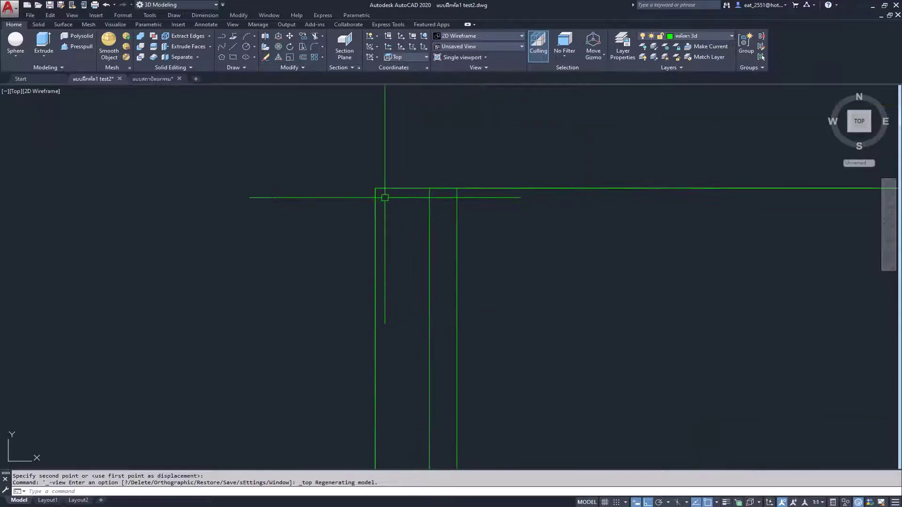
scroll(401, 174, up, 4)
Move the top-left outline onto its chosen corner.
click(408, 192)
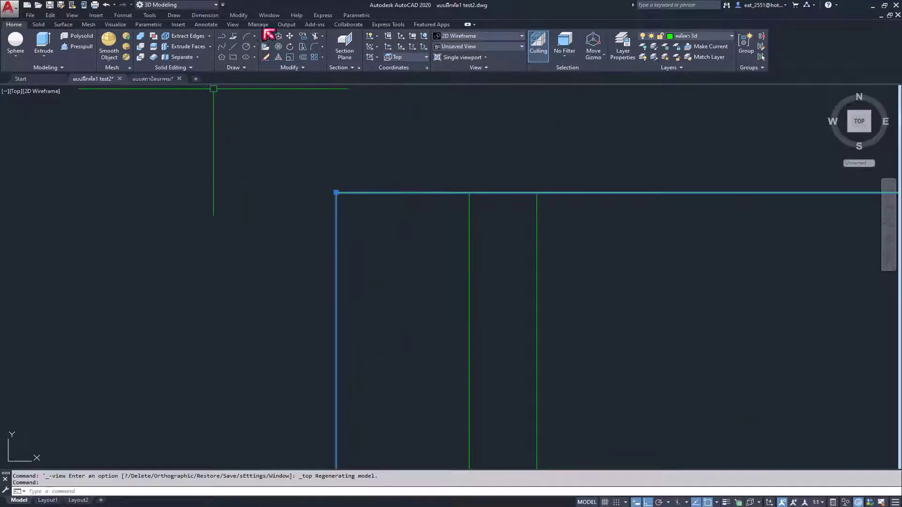
click(441, 282)
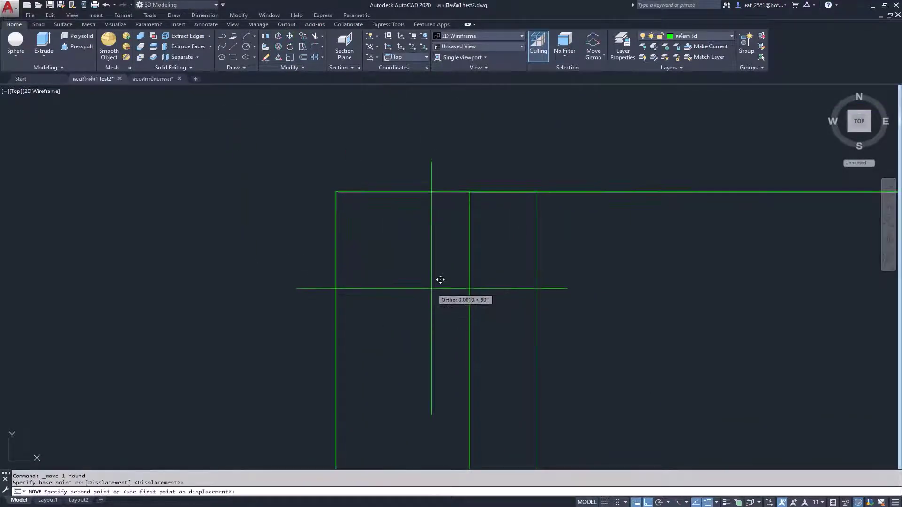
scroll(390, 165, down, 1)
scroll(390, 162, down, 2)
scroll(390, 162, down, 2)
scroll(427, 283, down, 3)
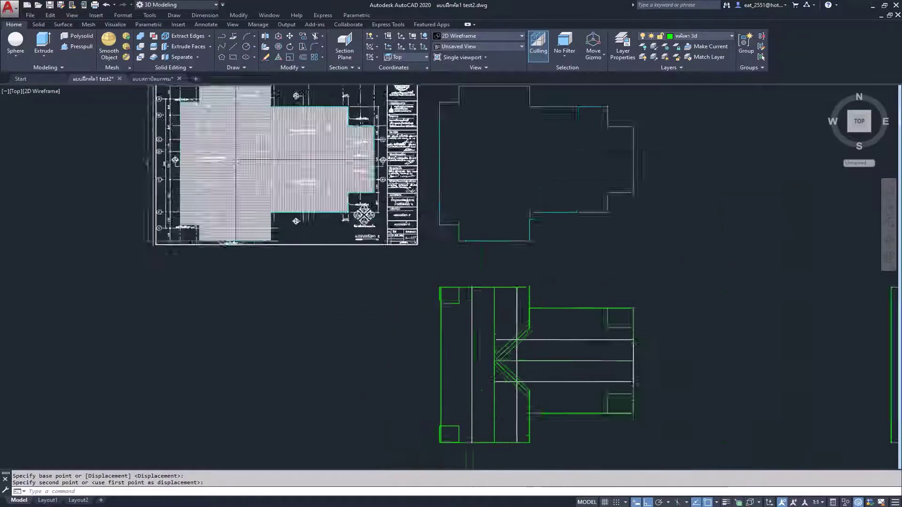
scroll(488, 318, up, 2)
scroll(461, 347, up, 2)
scroll(460, 346, up, 2)
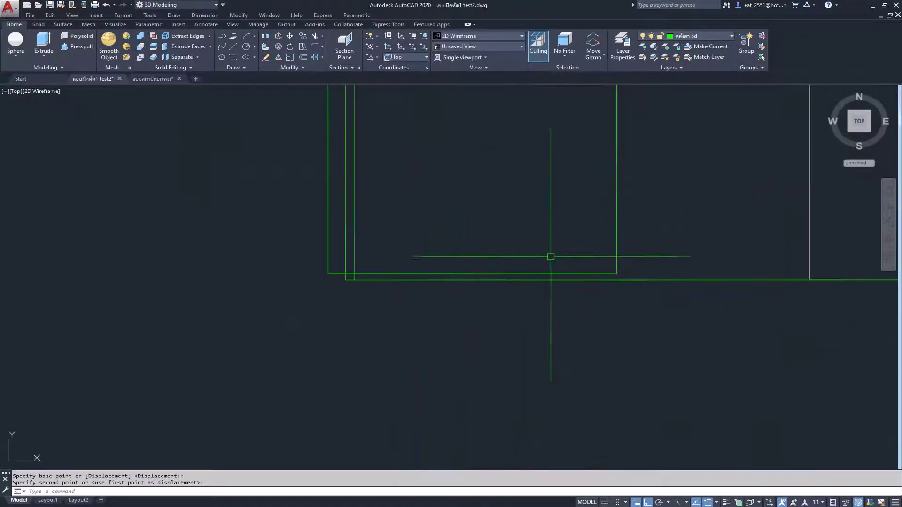
scroll(448, 336, up, 2)
click(504, 140)
Move the first small square against the roof outline edge.
click(472, 197)
click(298, 88)
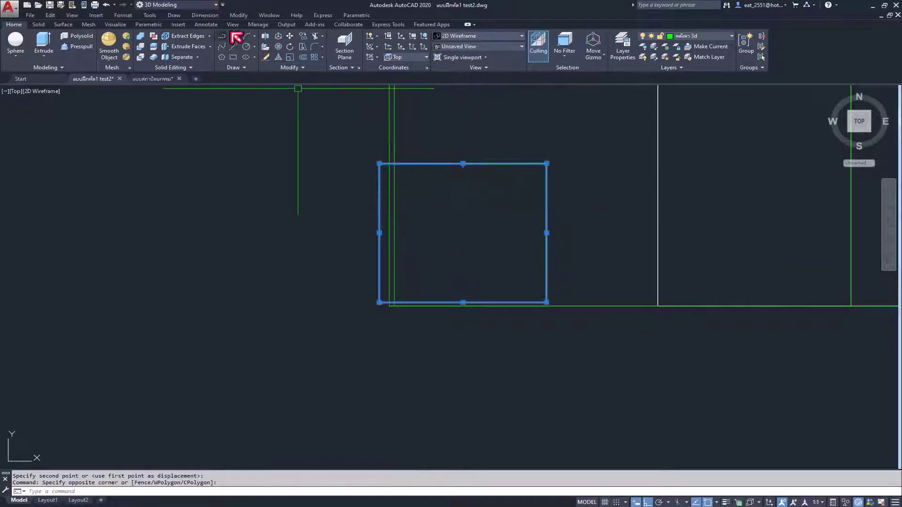
click(290, 37)
click(275, 246)
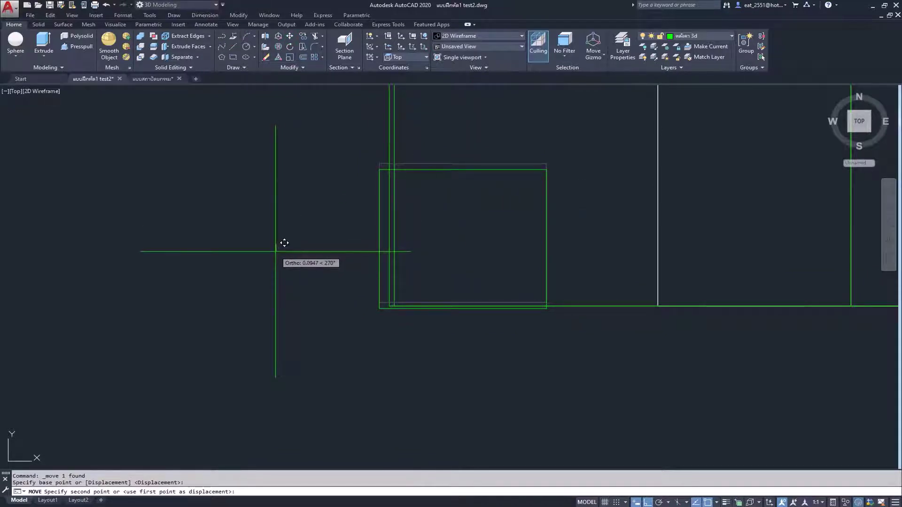
click(282, 244)
scroll(253, 227, down, 3)
scroll(432, 204, up, 3)
scroll(432, 204, up, 3)
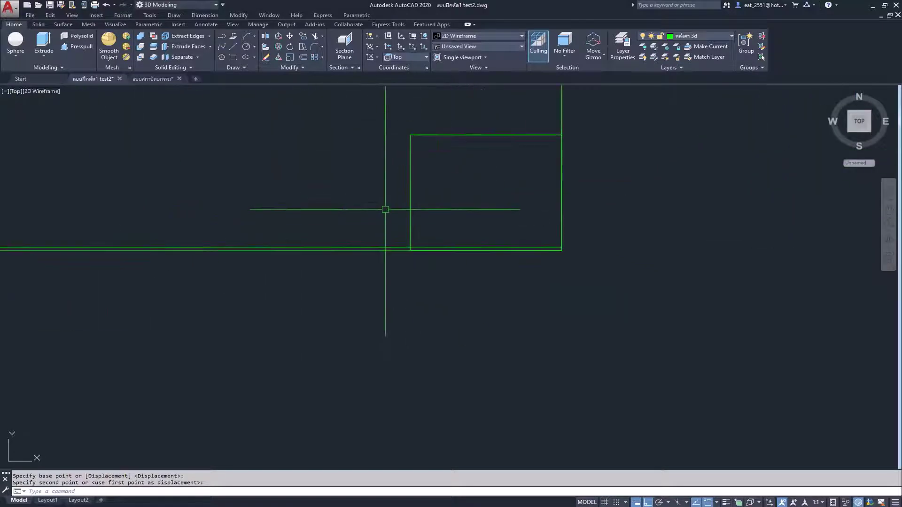
click(411, 227)
scroll(481, 257, up, 1)
scroll(480, 257, up, 3)
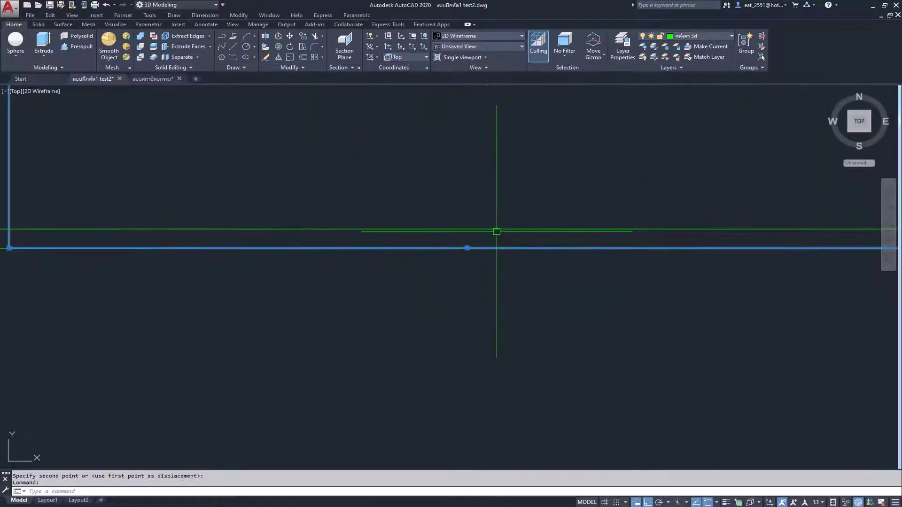
scroll(467, 245, down, 3)
scroll(497, 231, down, 1)
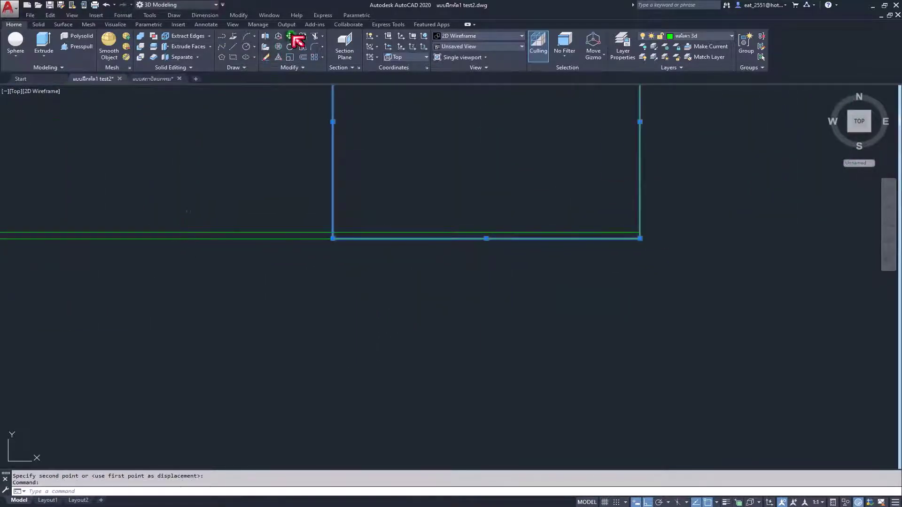
Move a small square onto the bottom edge of the outline.
click(289, 36)
click(493, 176)
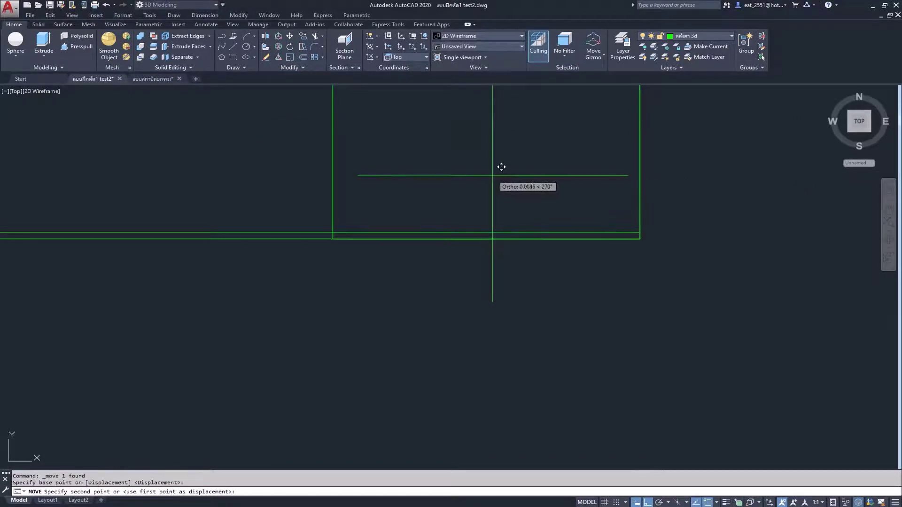
click(469, 238)
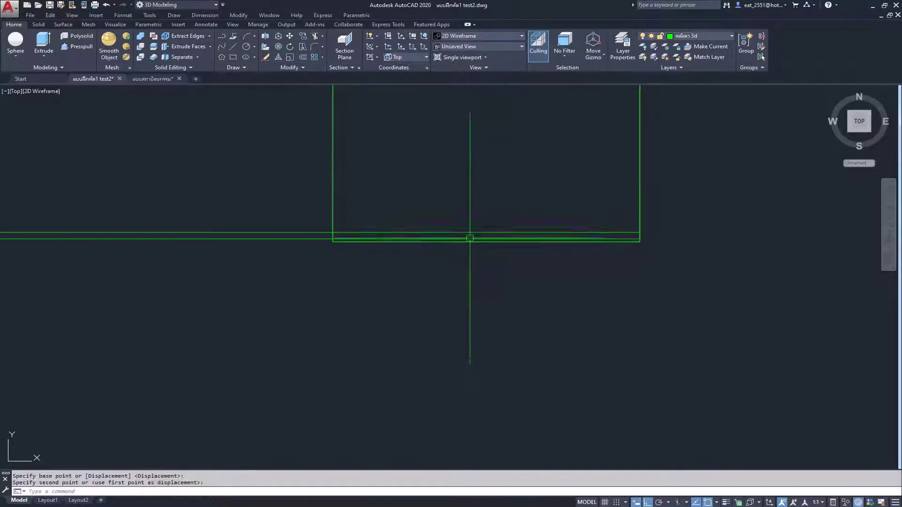
scroll(466, 252, down, 5)
scroll(466, 252, down, 3)
scroll(466, 179, up, 4)
scroll(418, 197, up, 3)
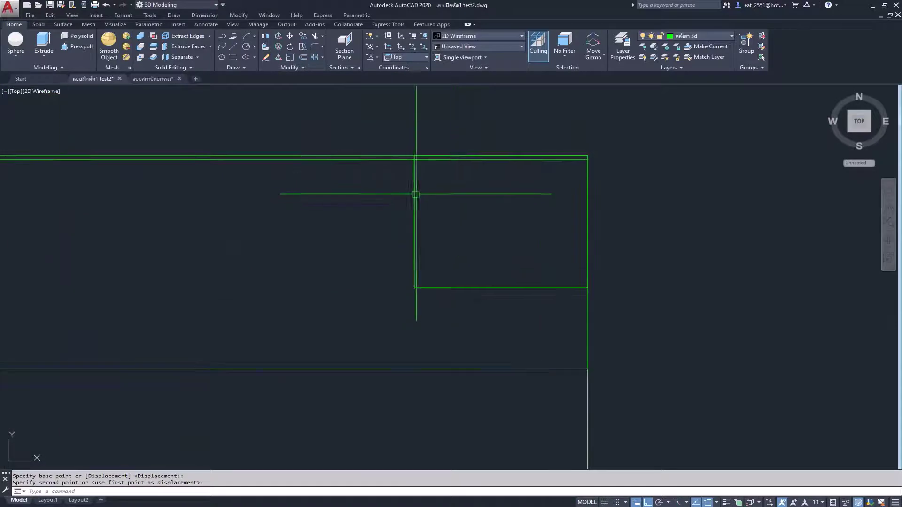
click(414, 189)
scroll(372, 141, up, 1)
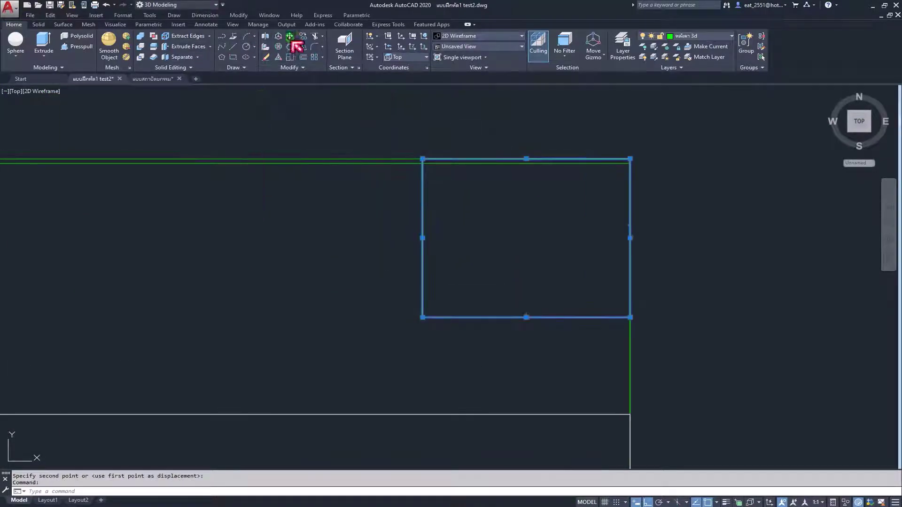
Reposition the corner square and select it, clearing a stray selection window.
click(289, 36)
click(510, 232)
click(511, 233)
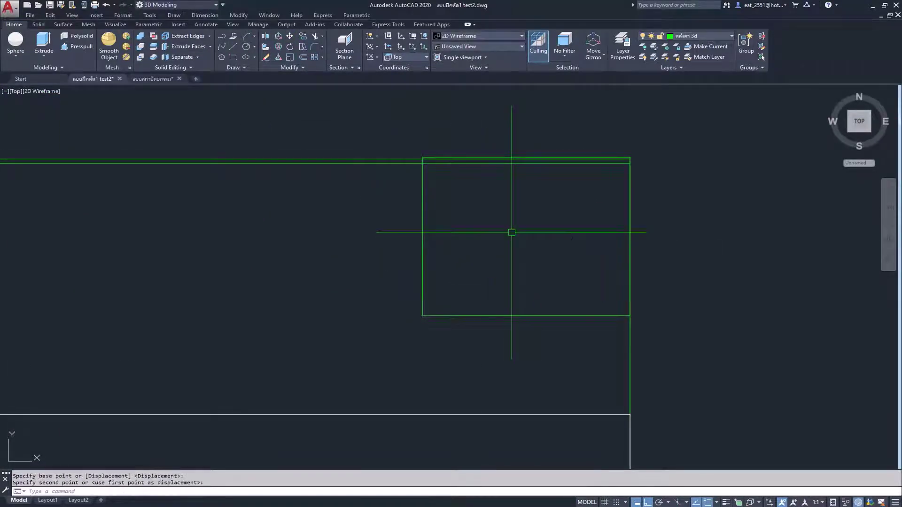
scroll(641, 244, up, 2)
click(580, 367)
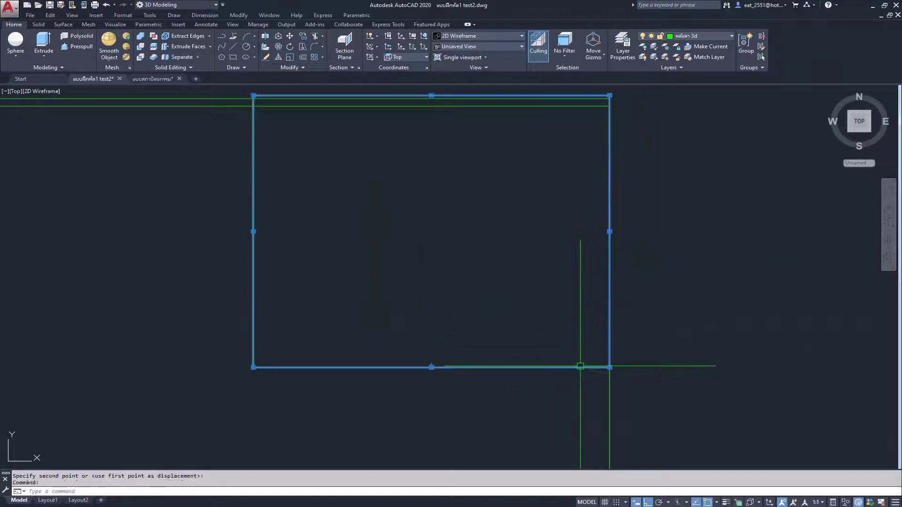
click(413, 221)
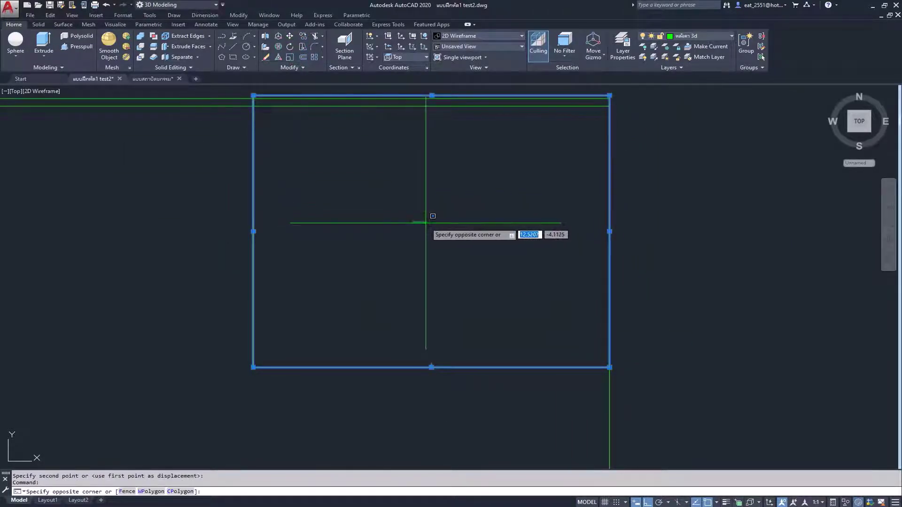
click(415, 225)
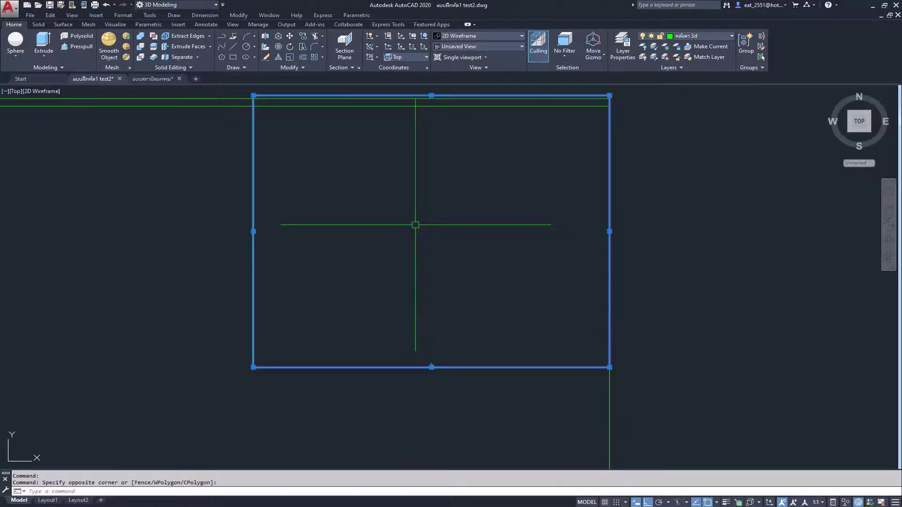
Move the remaining squares onto the roof corners.
click(290, 36)
click(428, 251)
scroll(447, 199, down, 4)
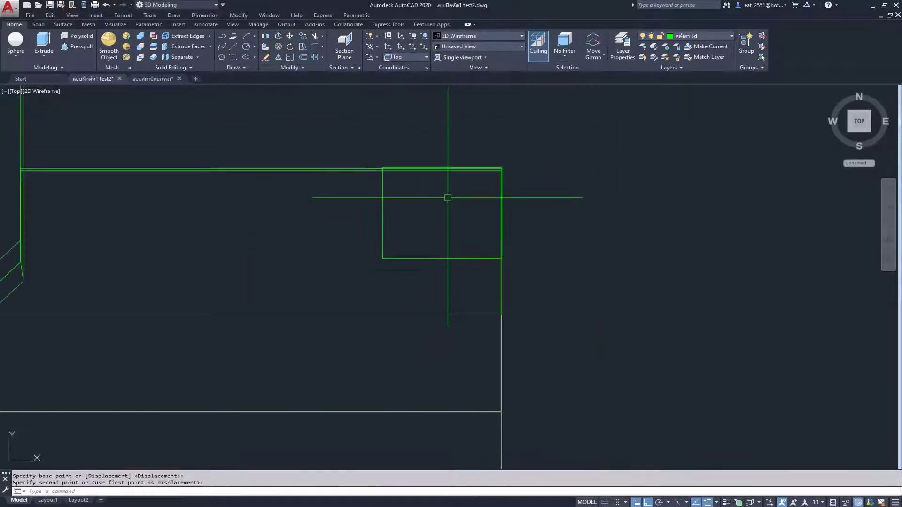
scroll(448, 198, down, 3)
scroll(463, 348, up, 4)
click(461, 318)
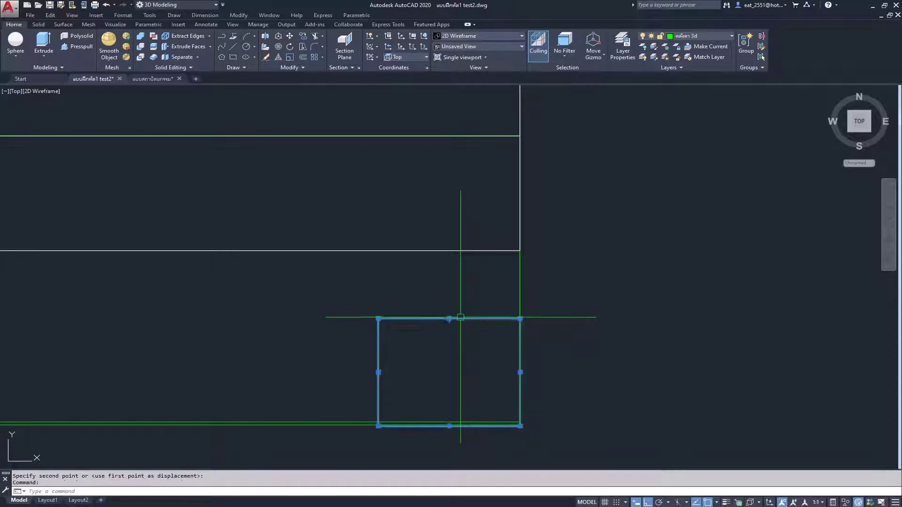
click(294, 34)
click(457, 371)
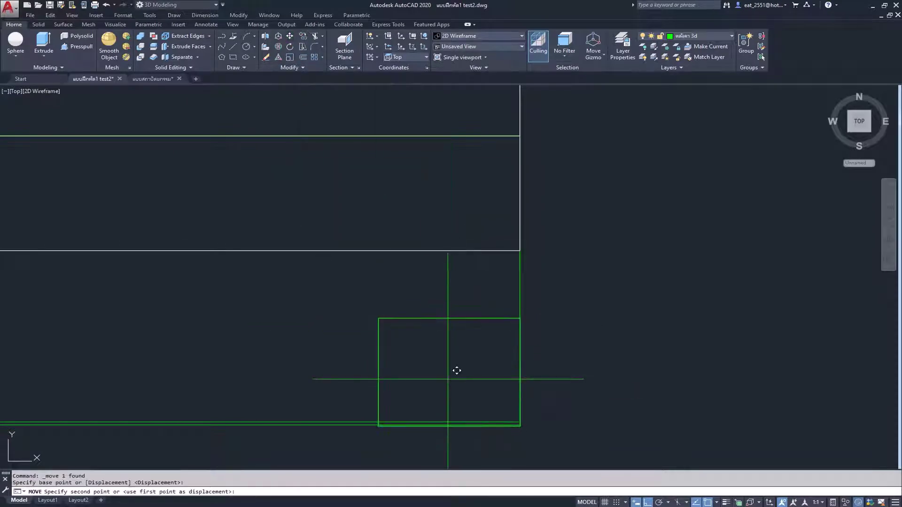
click(459, 371)
scroll(488, 319, down, 3)
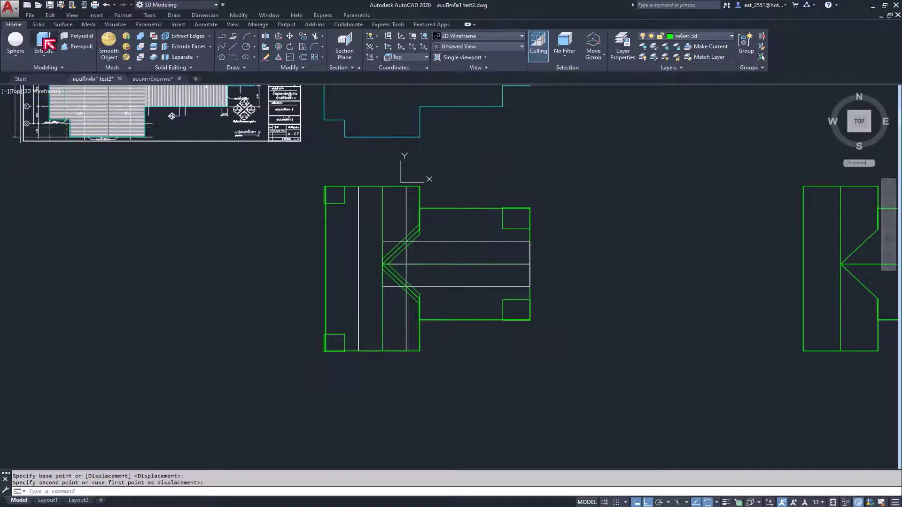
Subtract the lower-left and upper-left corner squares from the left roof part.
click(141, 48)
scroll(341, 369, up, 4)
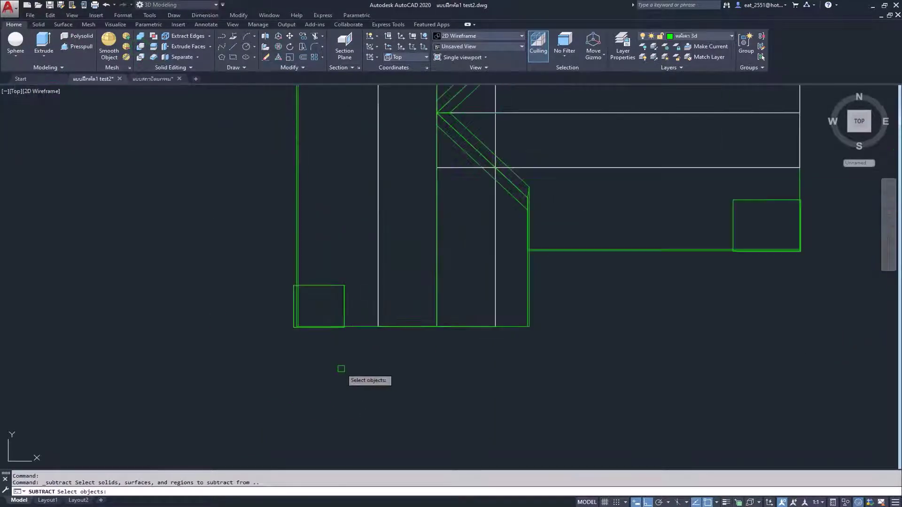
scroll(345, 361, up, 1)
click(345, 302)
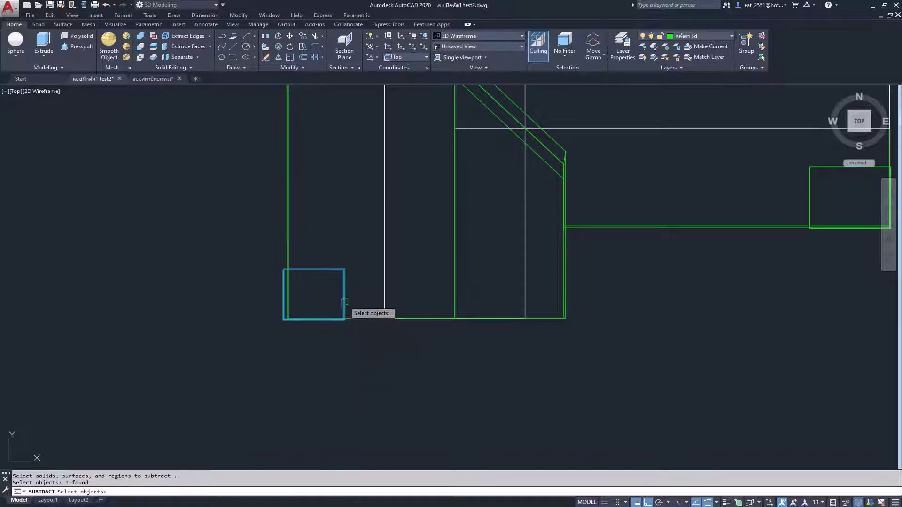
scroll(344, 301, down, 3)
click(335, 155)
key(Return)
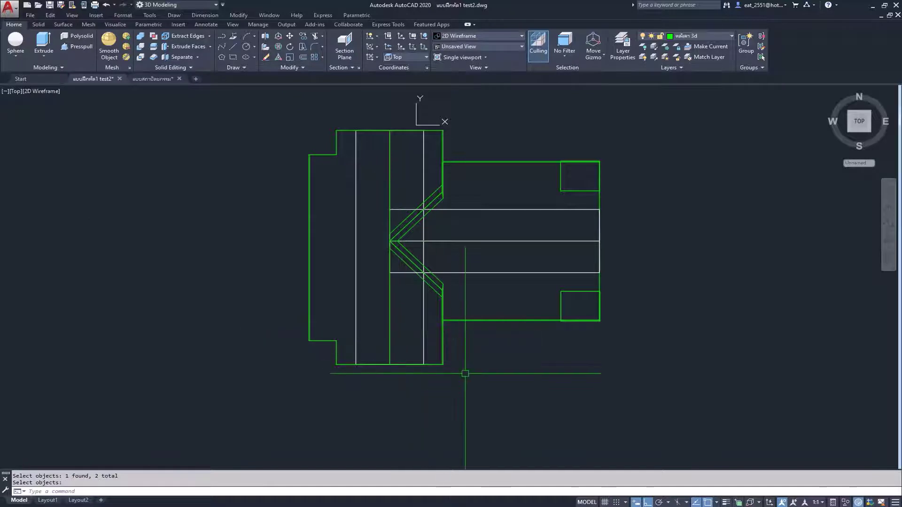
Subtract the two corner squares from the right-hand roof part.
click(139, 48)
click(516, 167)
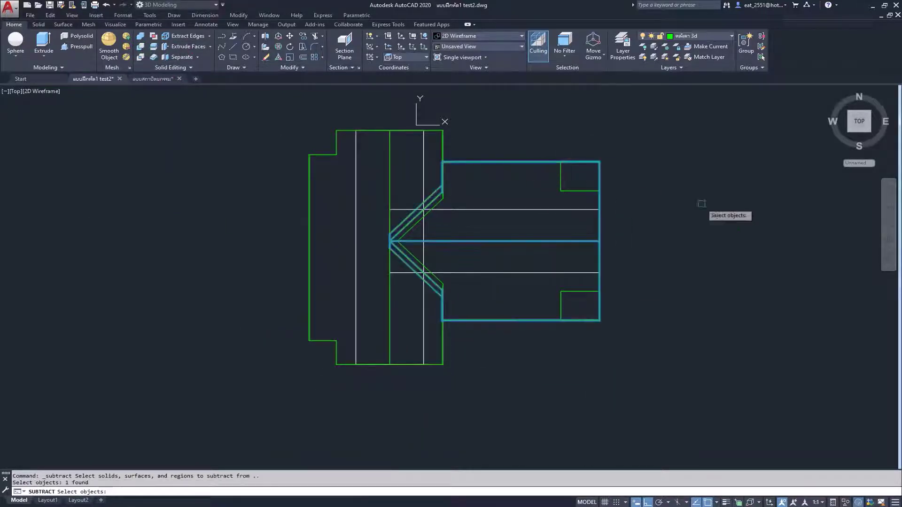
key(Return)
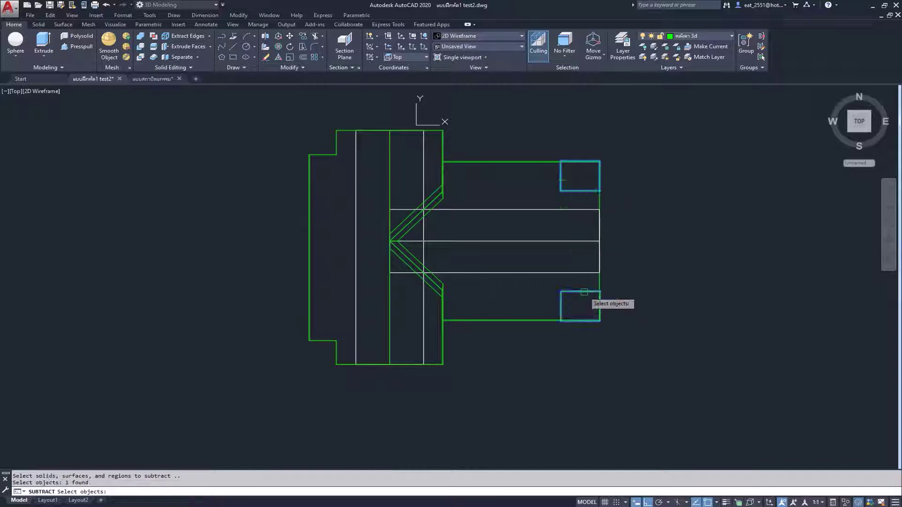
key(Return)
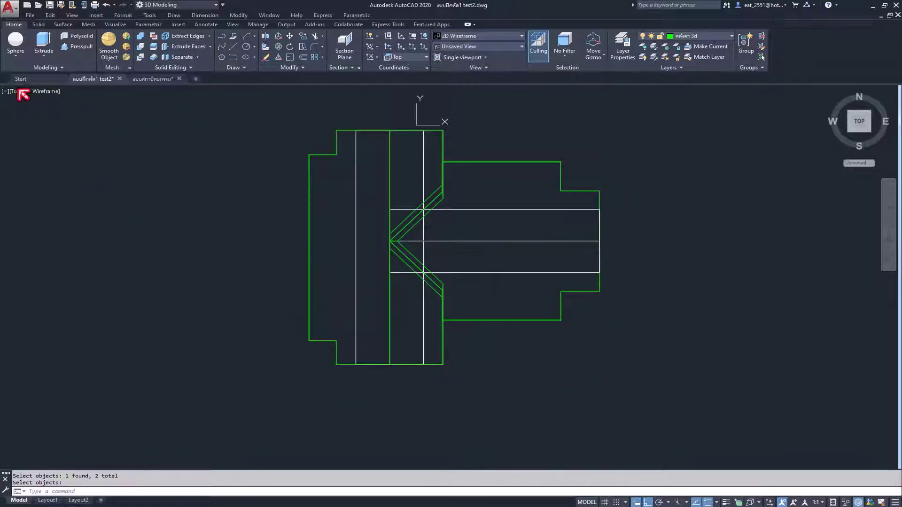
click(15, 92)
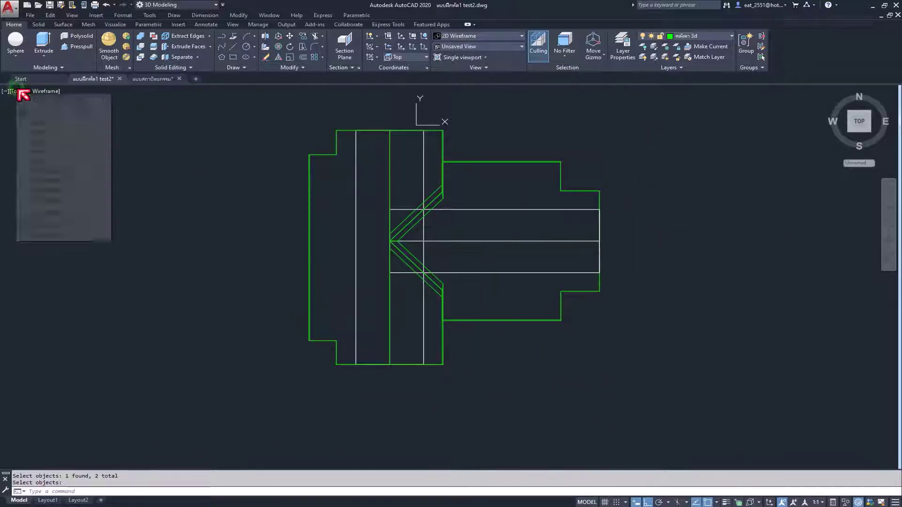
View the roofs from SE Isometric in Realistic visual style, zooming out.
click(59, 181)
scroll(476, 383, up, 4)
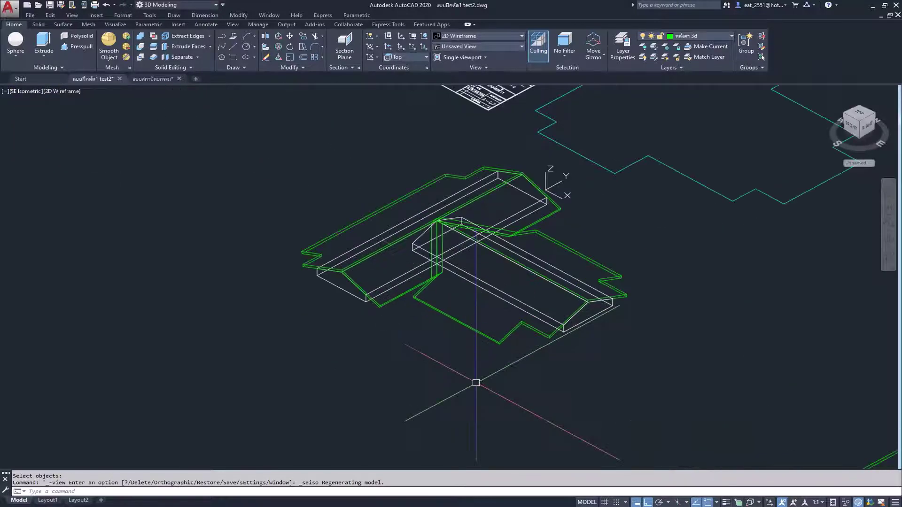
scroll(476, 383, up, 3)
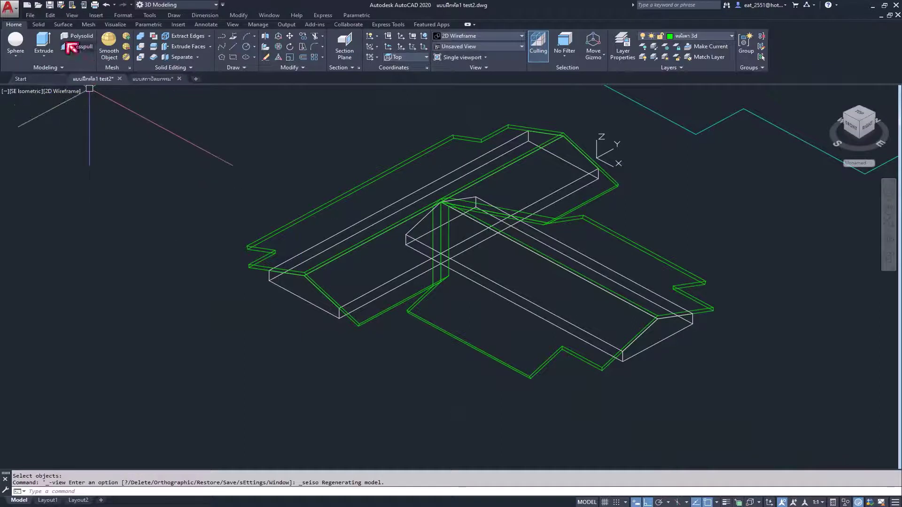
click(69, 91)
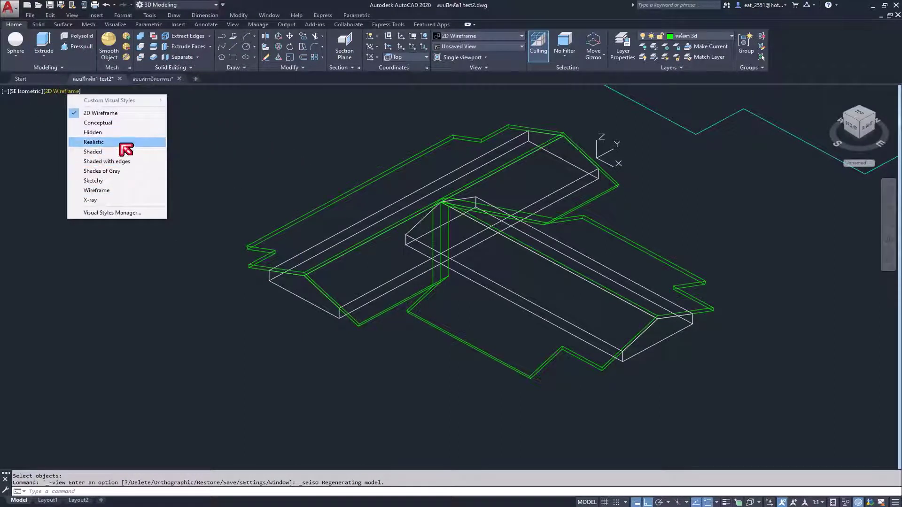
click(119, 144)
scroll(593, 382, up, 3)
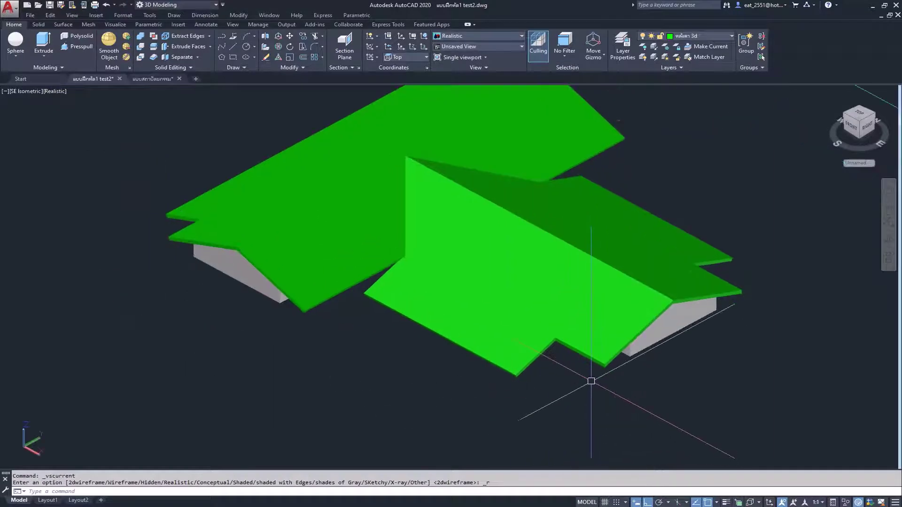
scroll(546, 245, down, 1)
scroll(546, 245, down, 1)
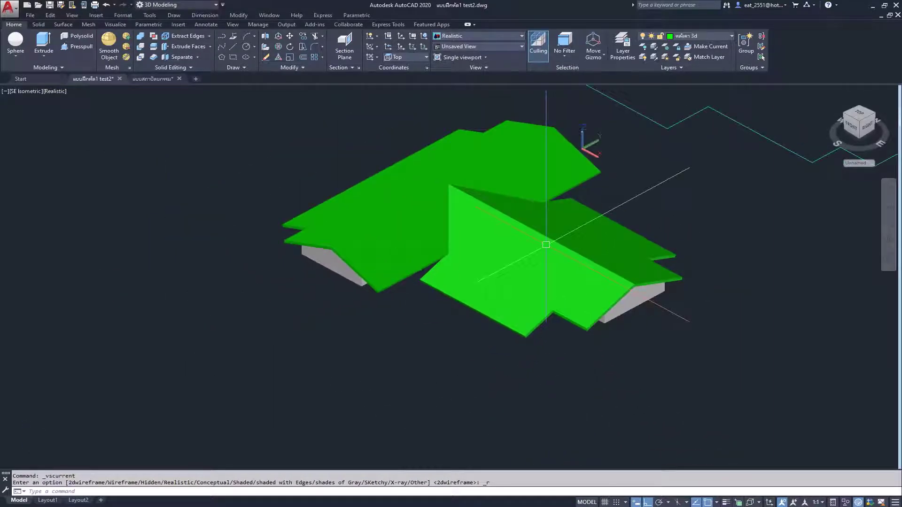
scroll(454, 216, down, 2)
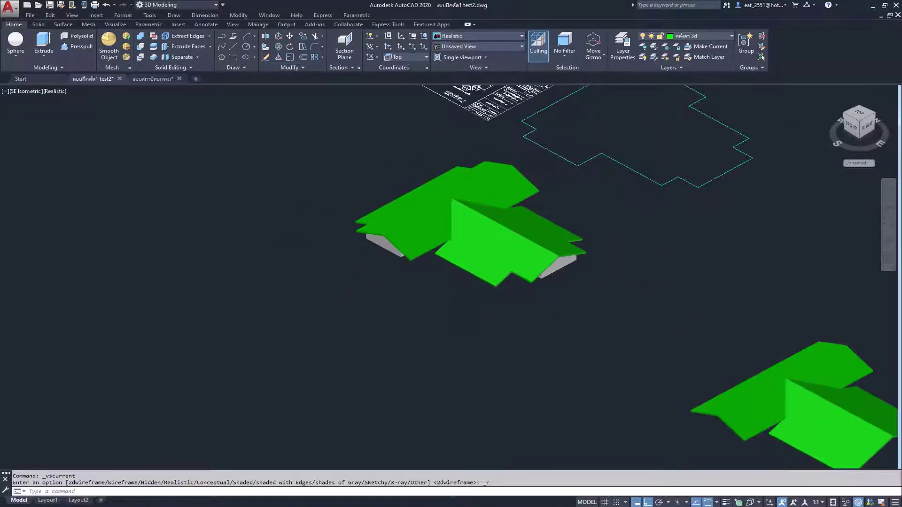
scroll(451, 217, down, 1)
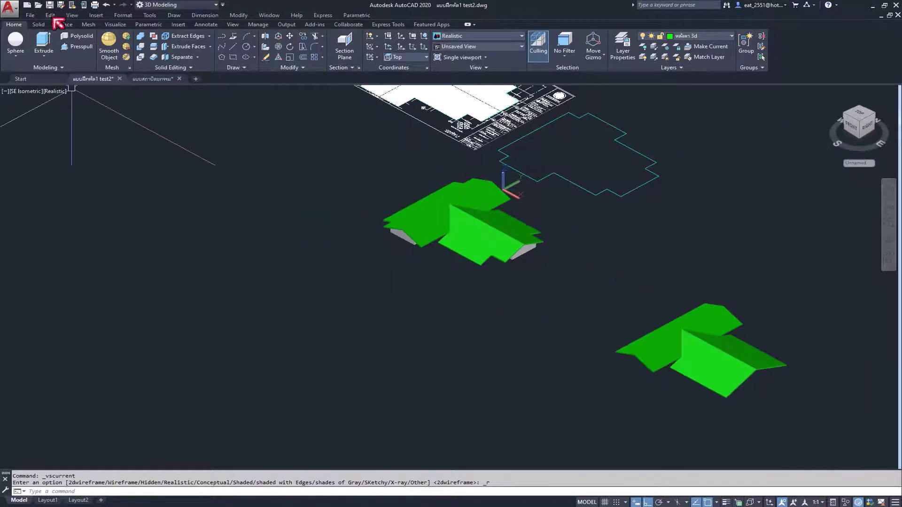
Set the visual style back to 2D Wireframe.
click(60, 96)
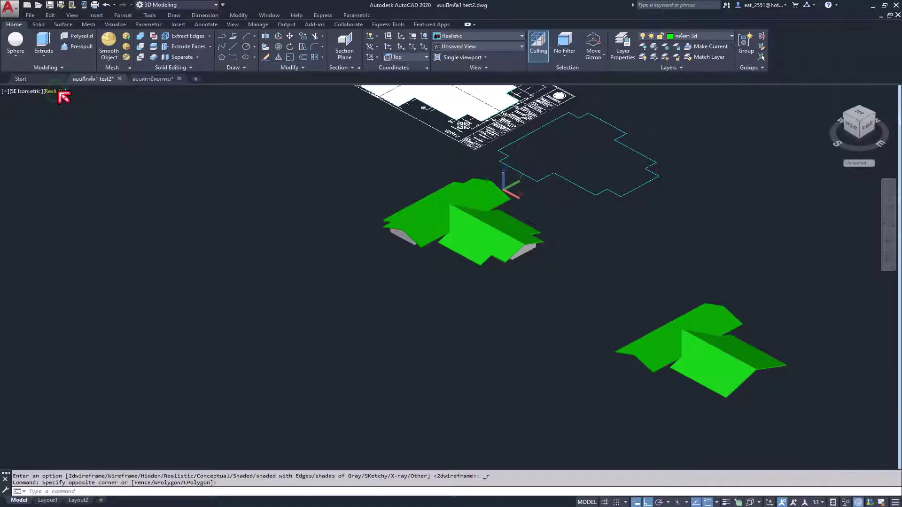
click(59, 93)
click(113, 111)
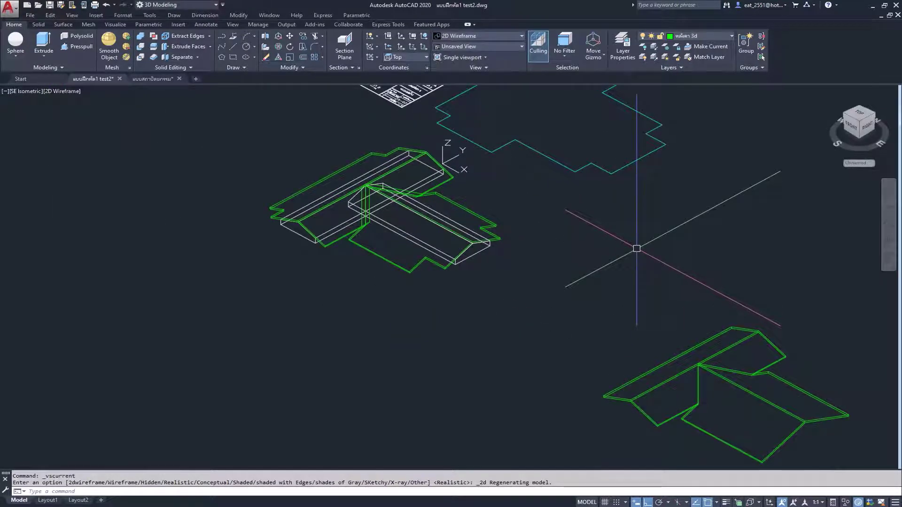
Pan and zoom onto the lower roof copy and start Extract Edges.
scroll(637, 248, down, 2)
scroll(490, 281, up, 2)
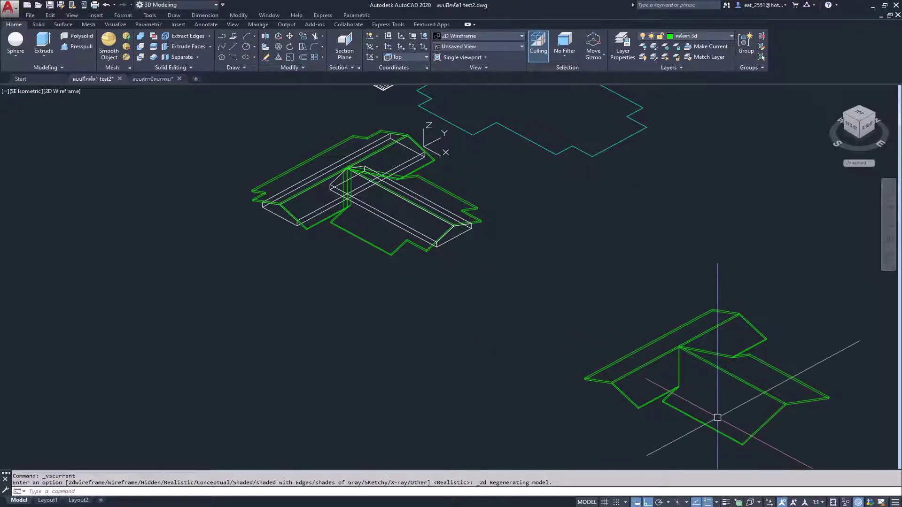
middle_drag(578, 343, 493, 310)
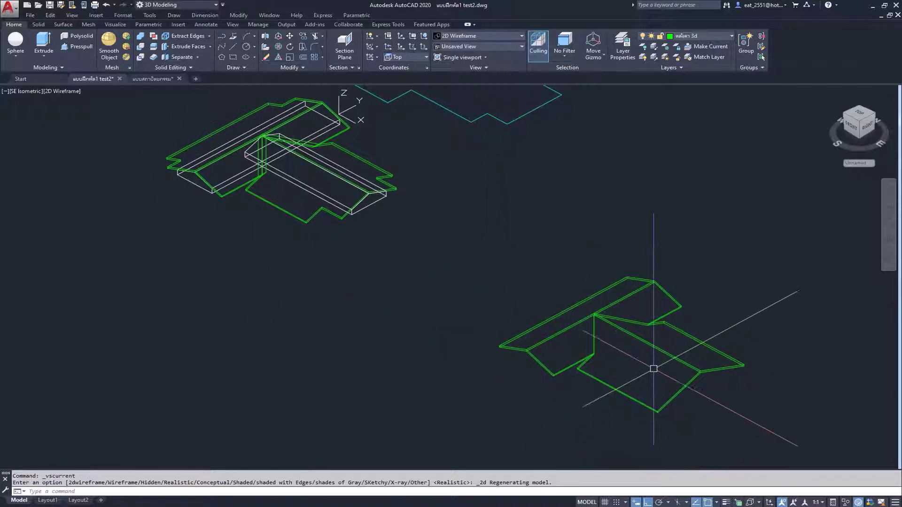
scroll(657, 367, up, 3)
middle_drag(657, 367, 663, 271)
scroll(543, 315, down, 2)
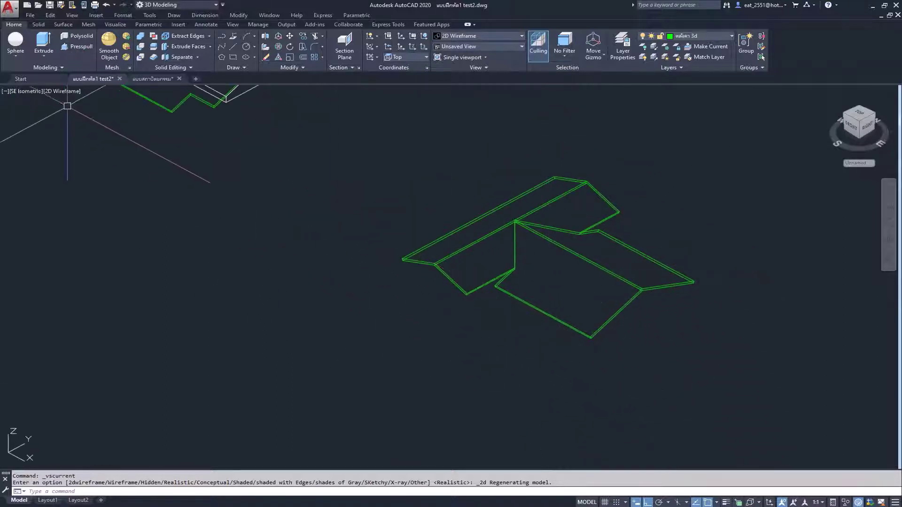
scroll(609, 300, up, 1)
scroll(588, 278, up, 2)
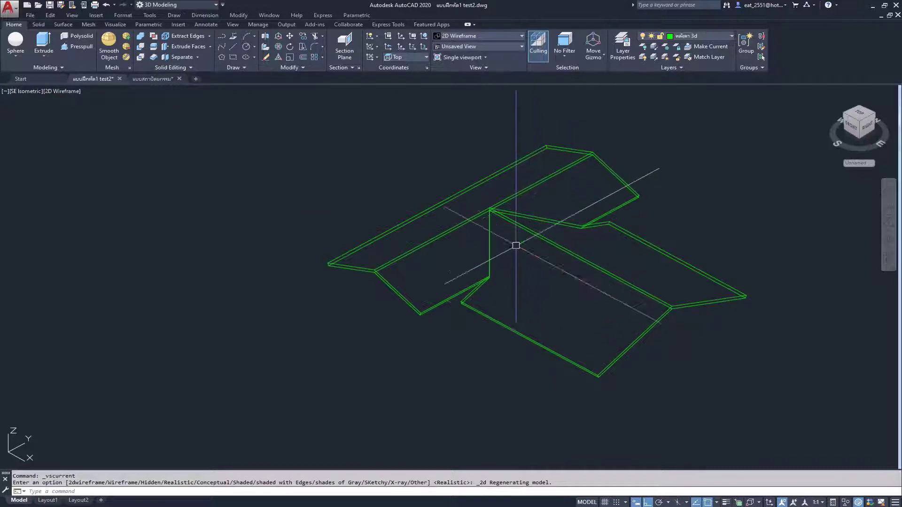
click(194, 41)
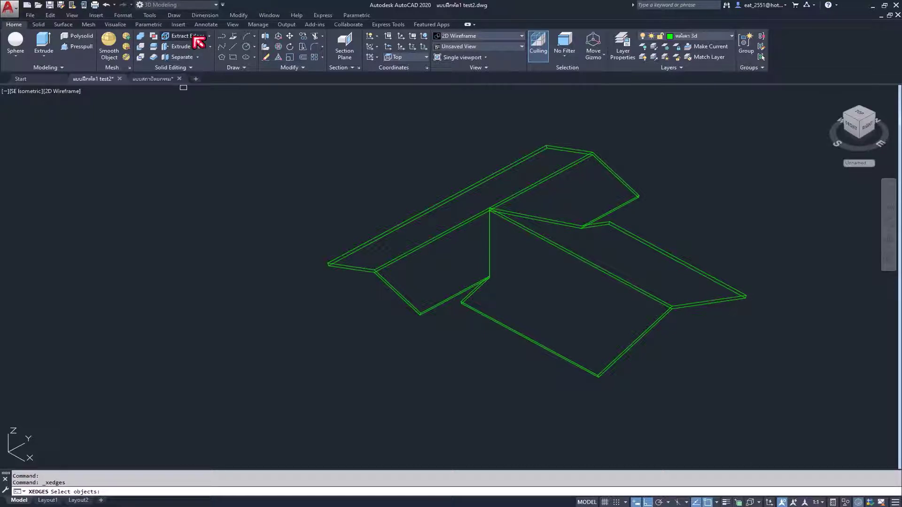
Extract the roof solid's edges and switch to Realistic shading.
click(449, 233)
key(Return)
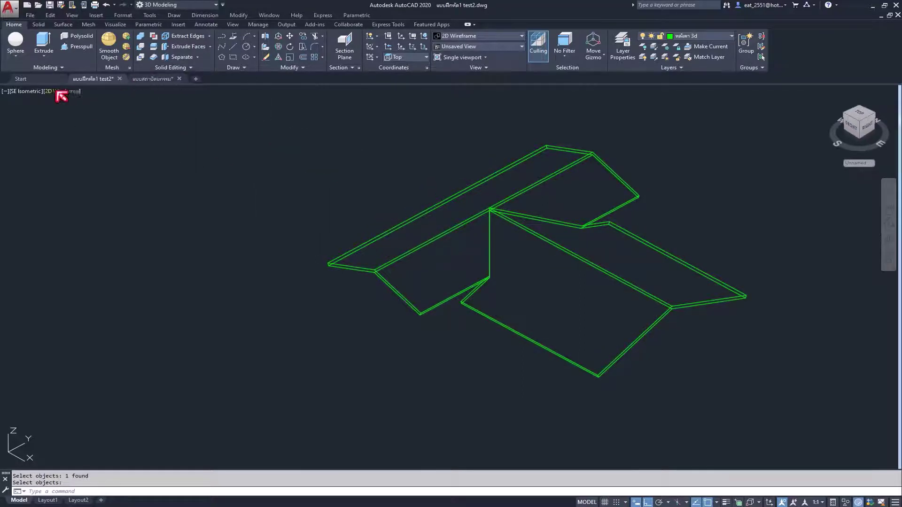
click(65, 92)
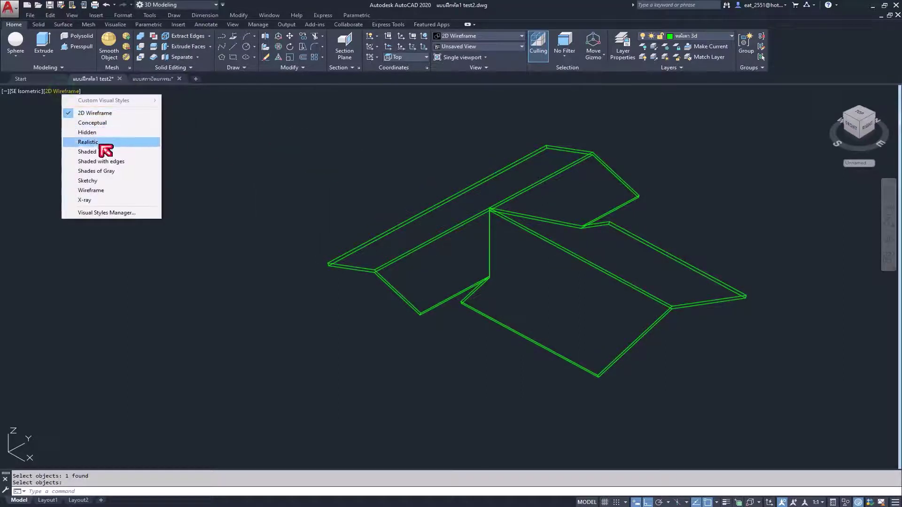
click(75, 143)
Move the roof solid away from its green edge wireframe and zoom in.
click(539, 286)
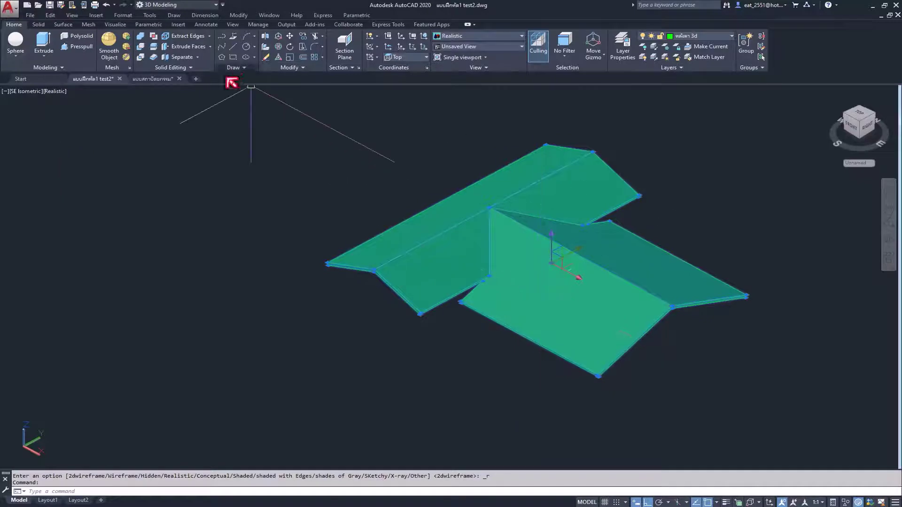
click(289, 38)
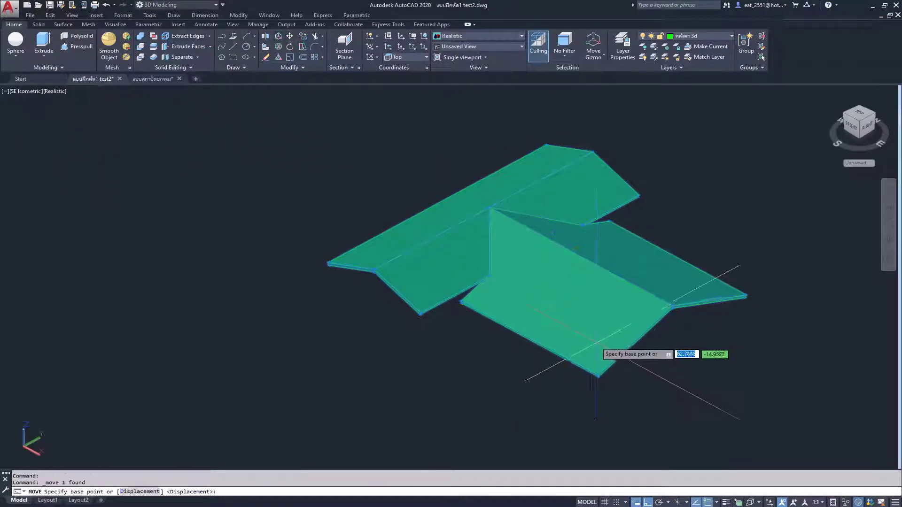
click(548, 272)
click(570, 281)
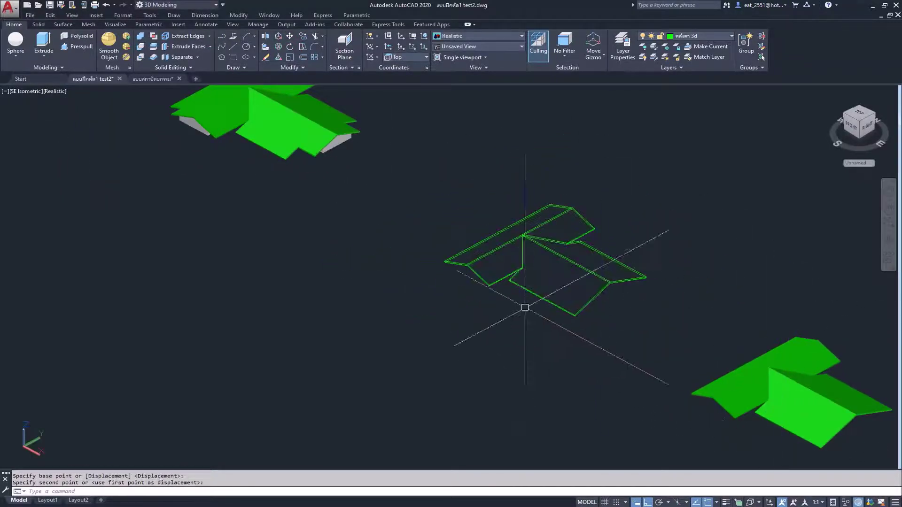
scroll(526, 263, up, 3)
scroll(529, 218, up, 3)
scroll(532, 214, up, 3)
scroll(532, 213, down, 2)
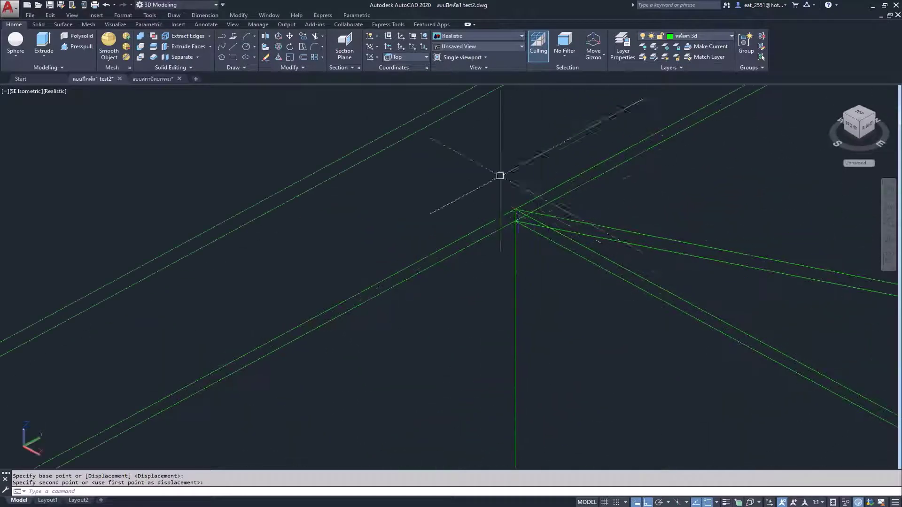
scroll(499, 175, down, 3)
scroll(514, 207, down, 3)
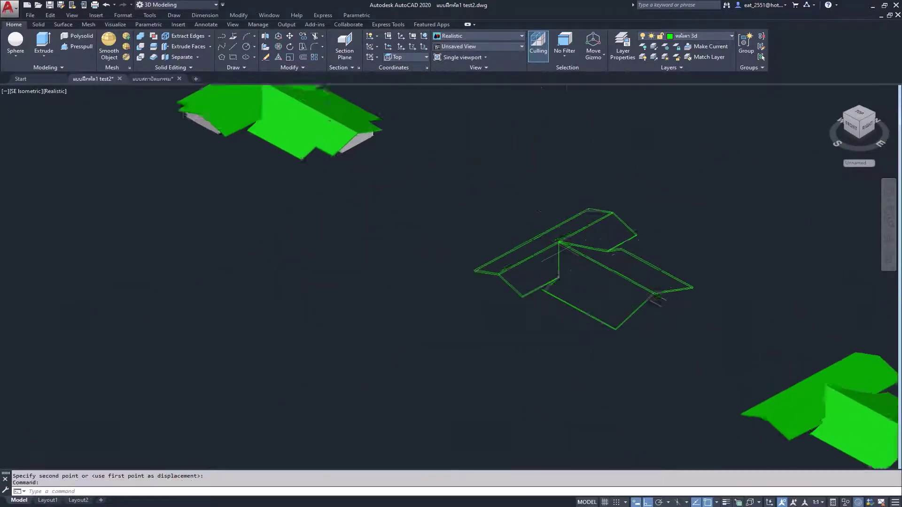
scroll(554, 231, up, 5)
click(387, 321)
scroll(348, 329, up, 2)
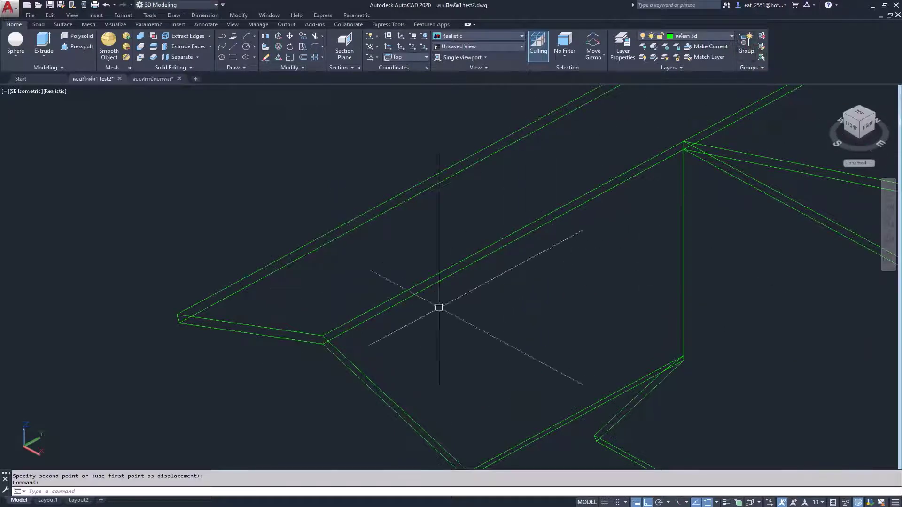
Create a new layer in Layer Properties with red index colour 12.
click(621, 51)
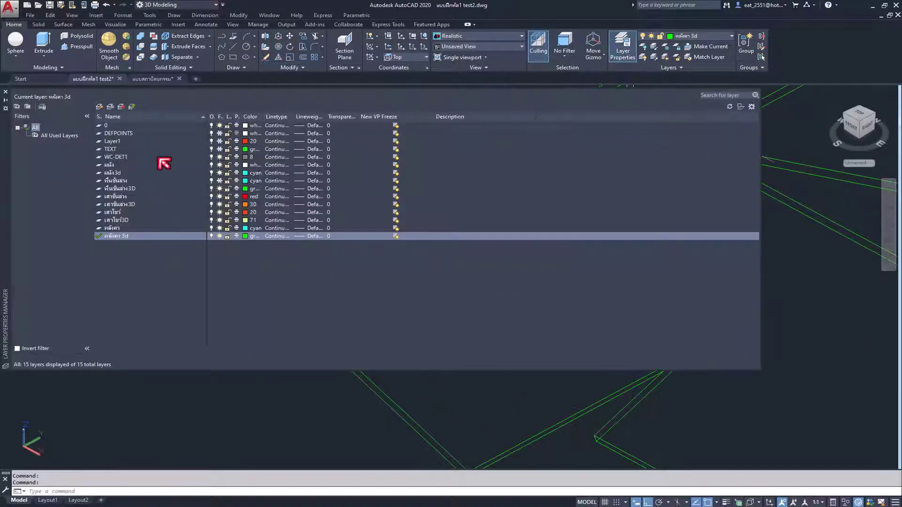
click(97, 108)
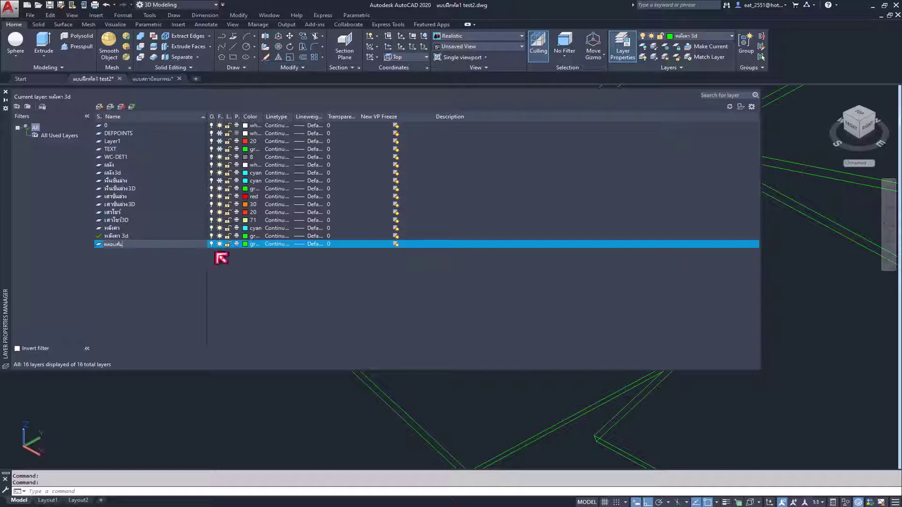
click(246, 244)
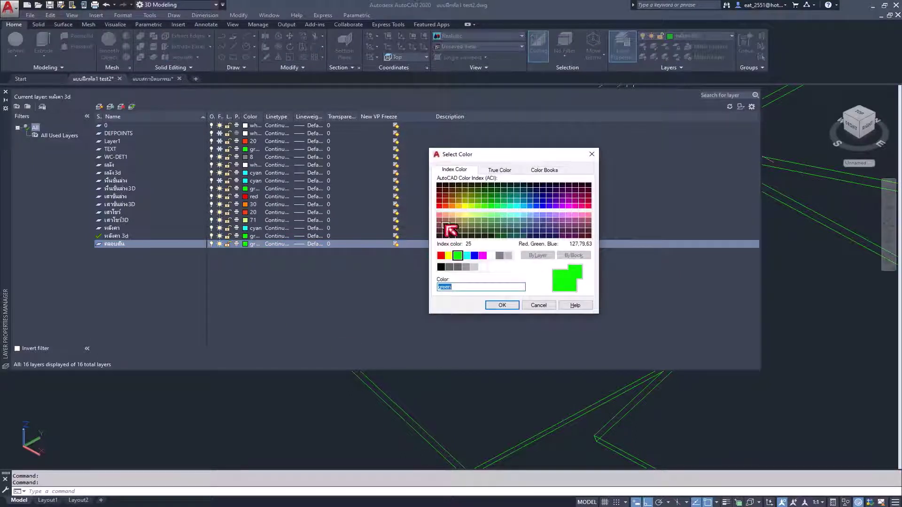
click(511, 305)
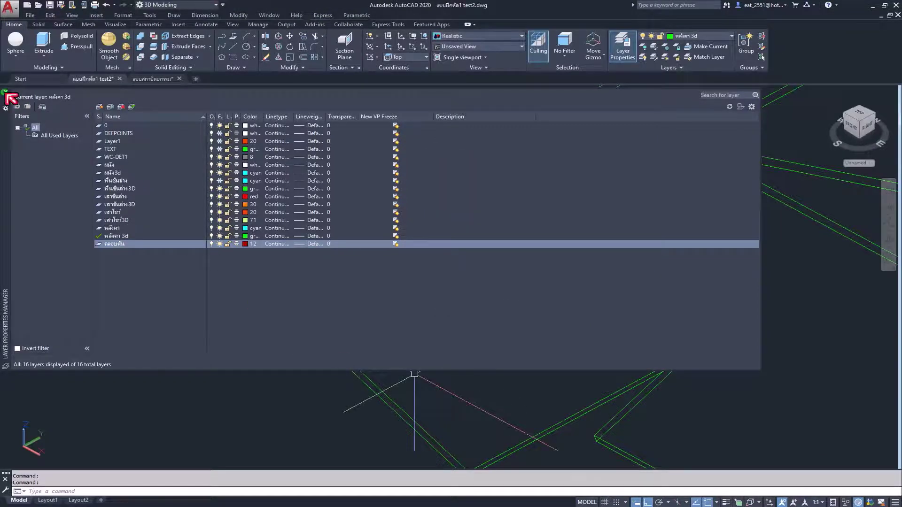
scroll(312, 298, up, 2)
scroll(310, 287, up, 3)
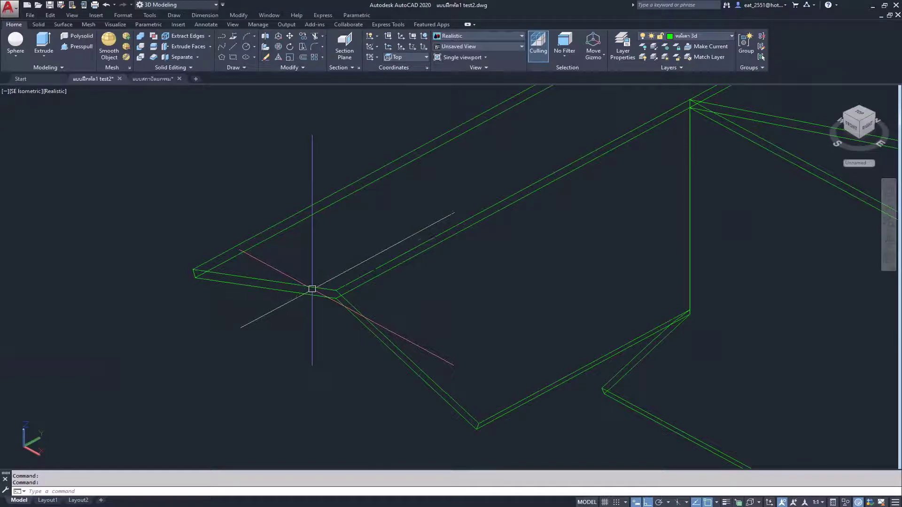
Erase the roof wireframe and the lower-right green roof using a crossing selection.
scroll(488, 288, down, 3)
scroll(488, 285, down, 2)
scroll(489, 285, up, 1)
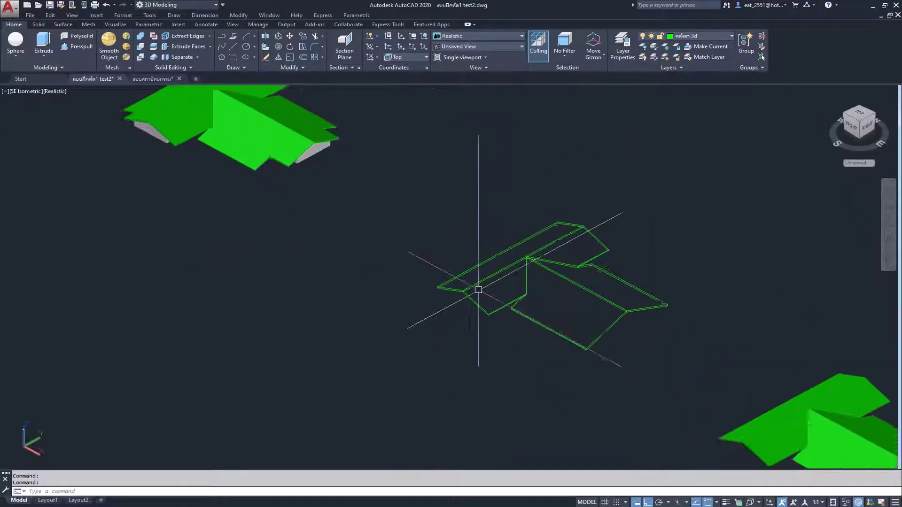
scroll(488, 285, up, 1)
scroll(488, 285, down, 1)
scroll(488, 285, down, 3)
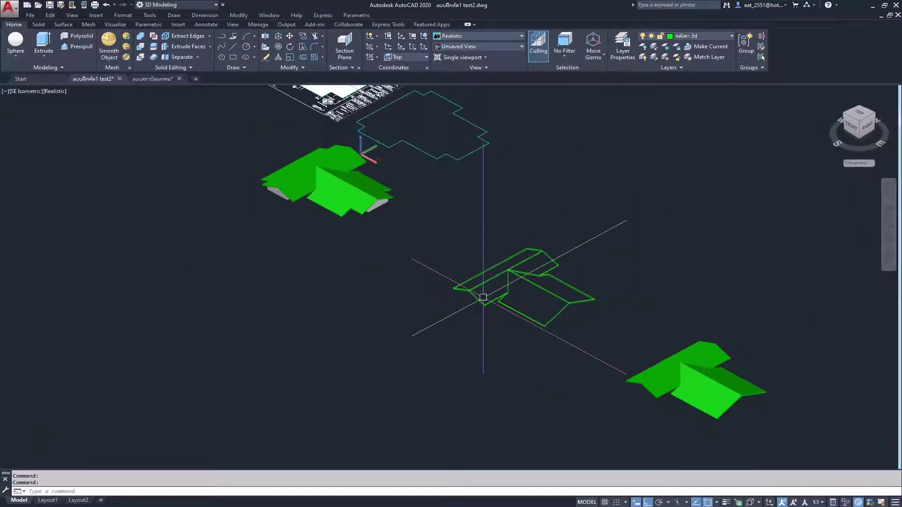
scroll(295, 234, up, 1)
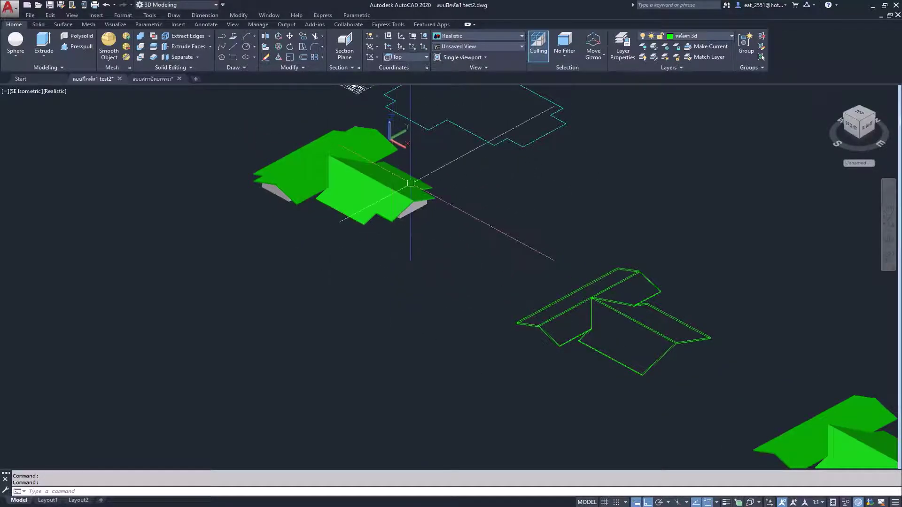
scroll(439, 229, down, 2)
scroll(469, 242, up, 1)
scroll(470, 241, down, 2)
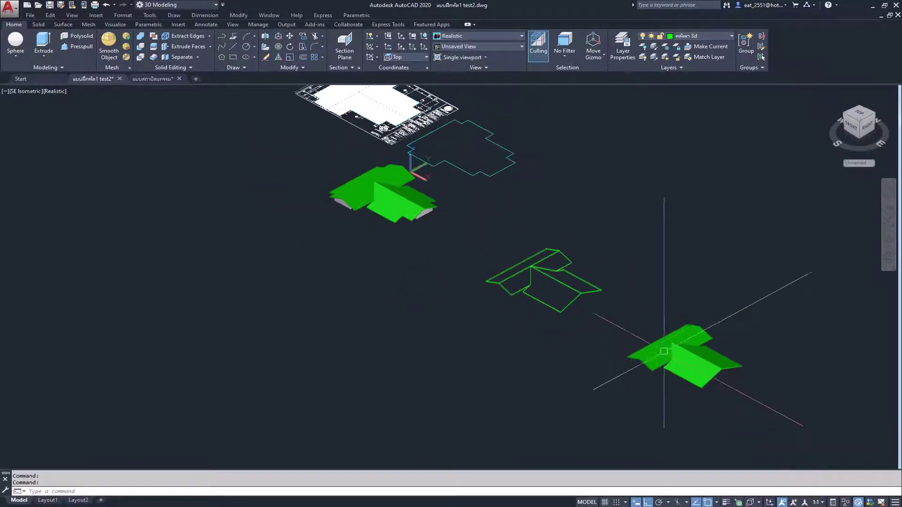
click(737, 229)
click(479, 393)
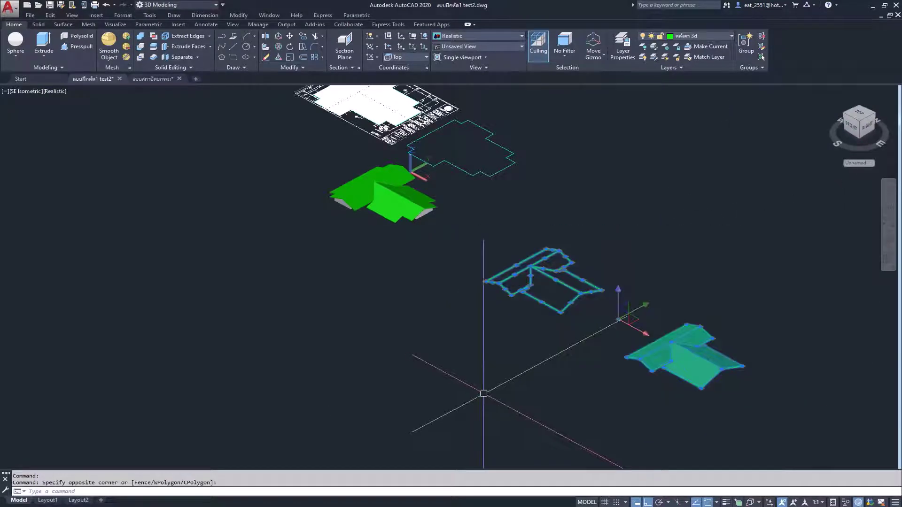
key(Delete)
Select the whole remaining upper green roof, abandoning a single-face move.
scroll(355, 185, up, 1)
click(355, 184)
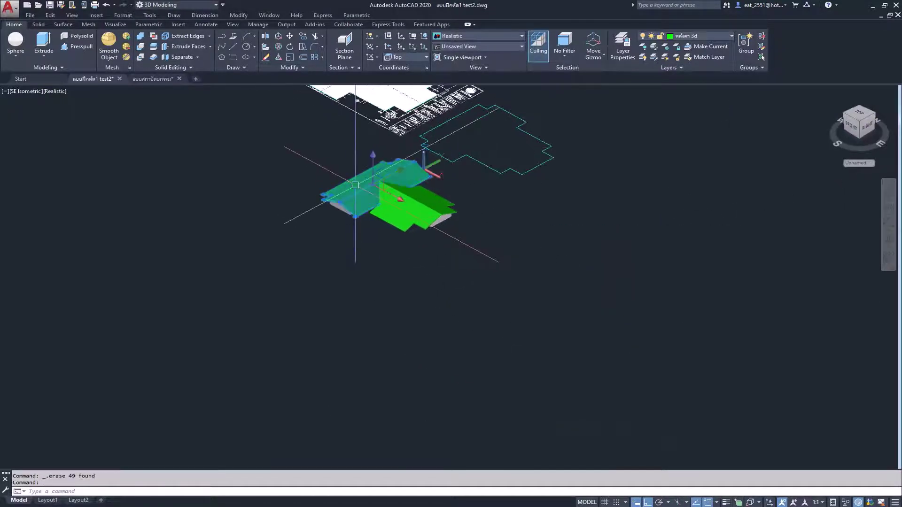
ctrl+click(399, 202)
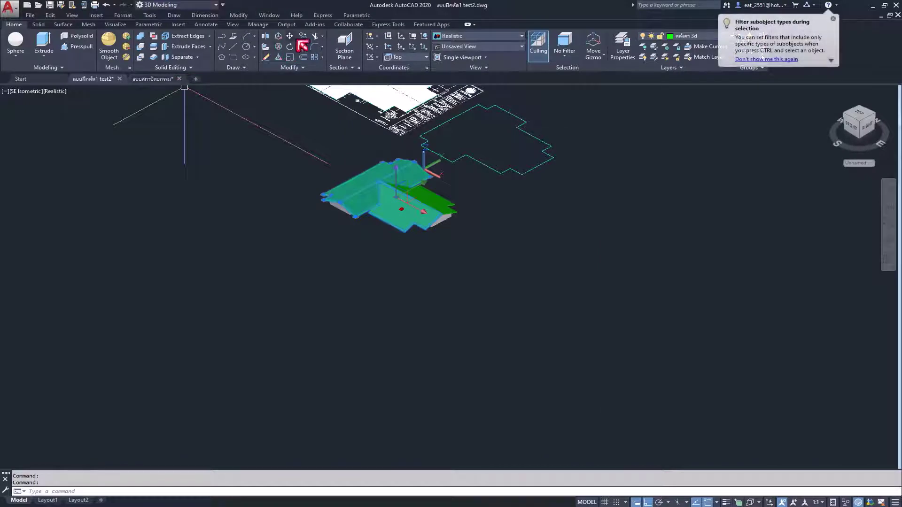
click(305, 40)
key(Escape)
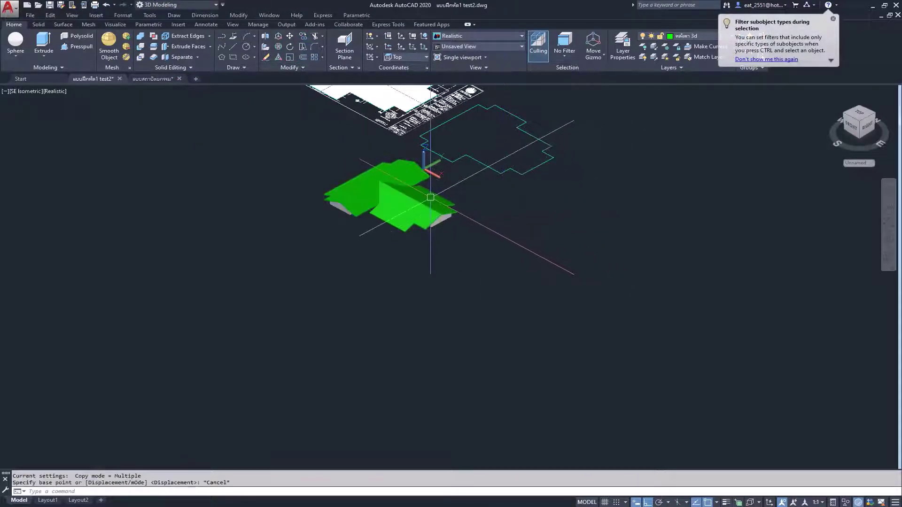
click(358, 190)
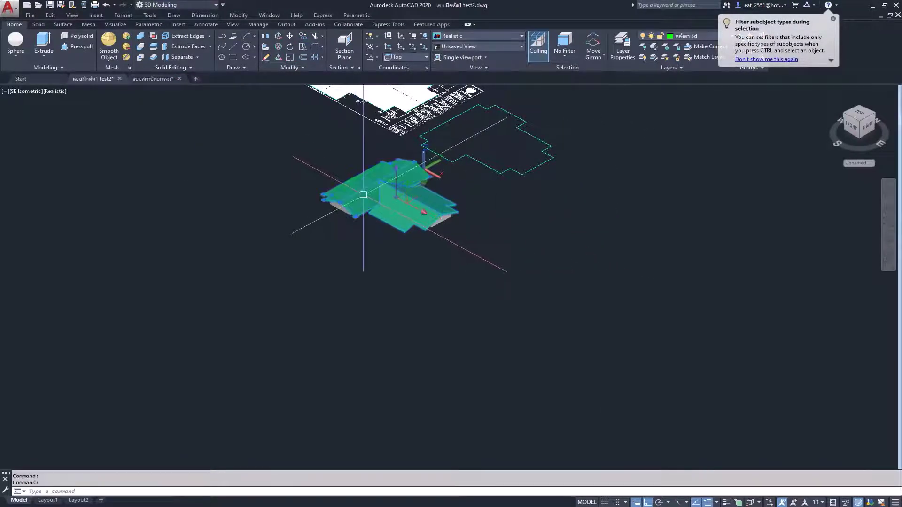
Copy the green roof 50 units along the x-axis.
click(302, 36)
click(389, 276)
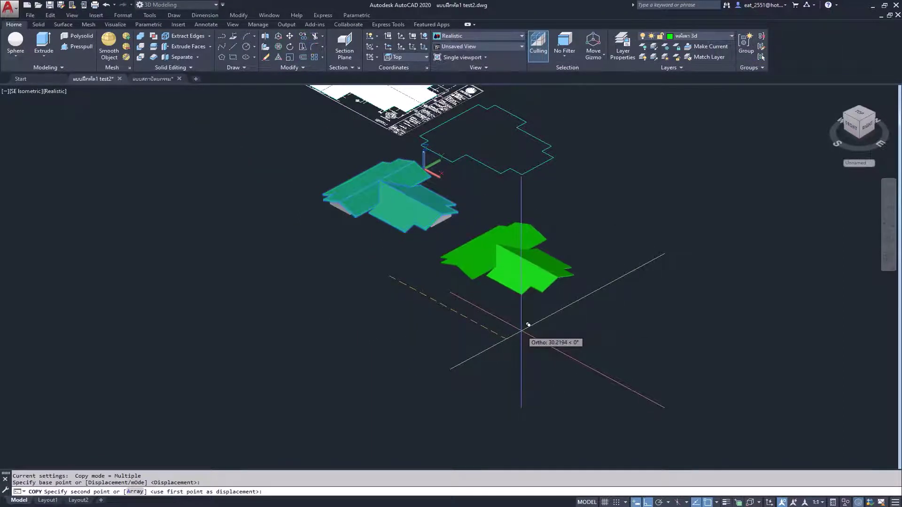
text(50)
key(Return)
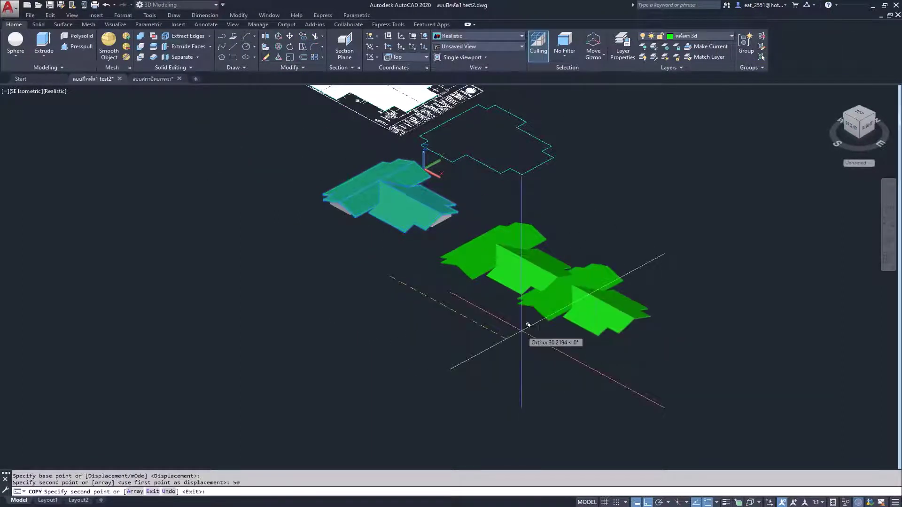
key(Escape)
scroll(618, 303, up, 1)
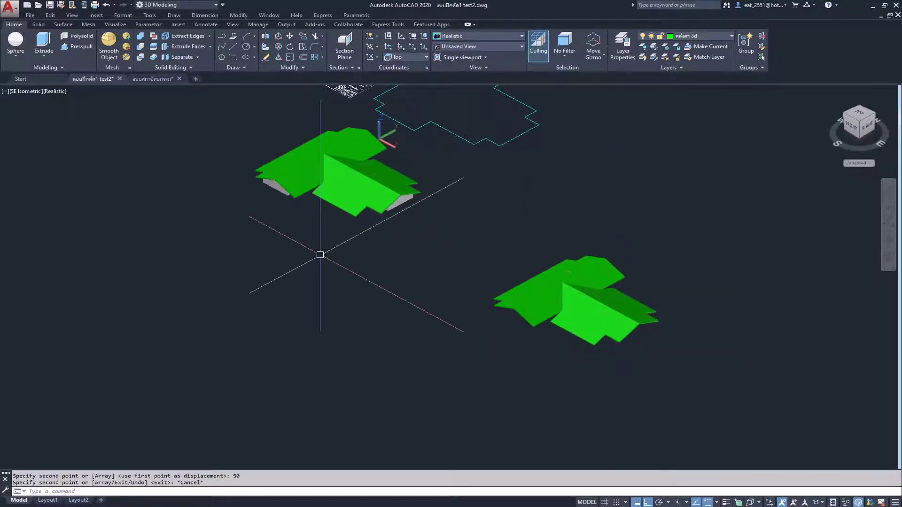
Extract the edges of the right roof copy as lines with XEDGES.
click(191, 37)
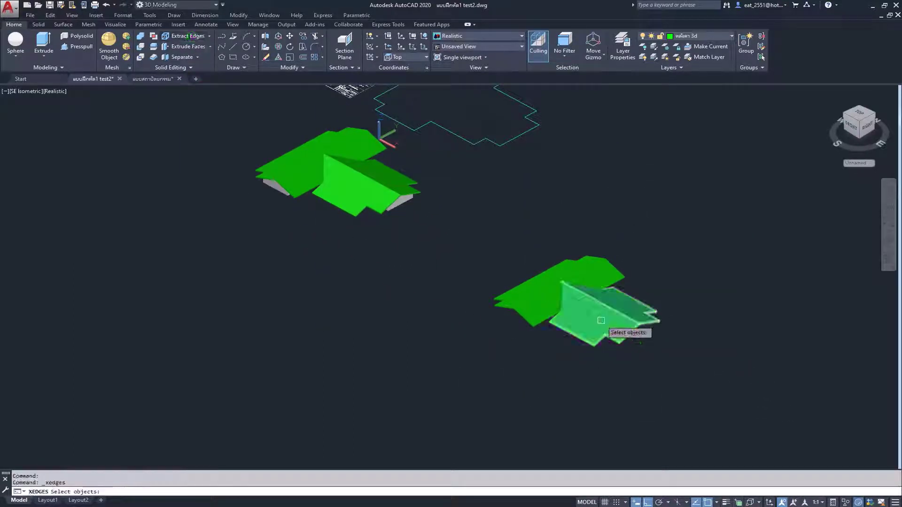
key(Escape)
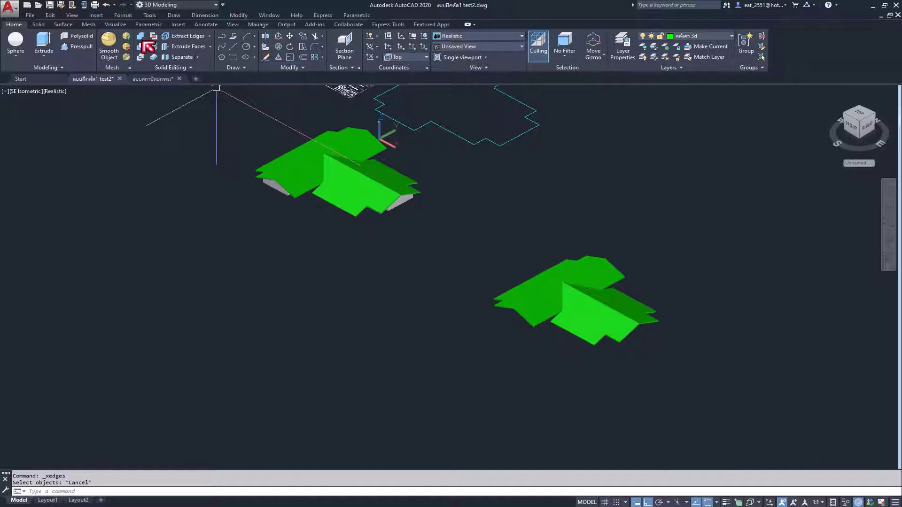
click(144, 43)
click(664, 222)
click(447, 393)
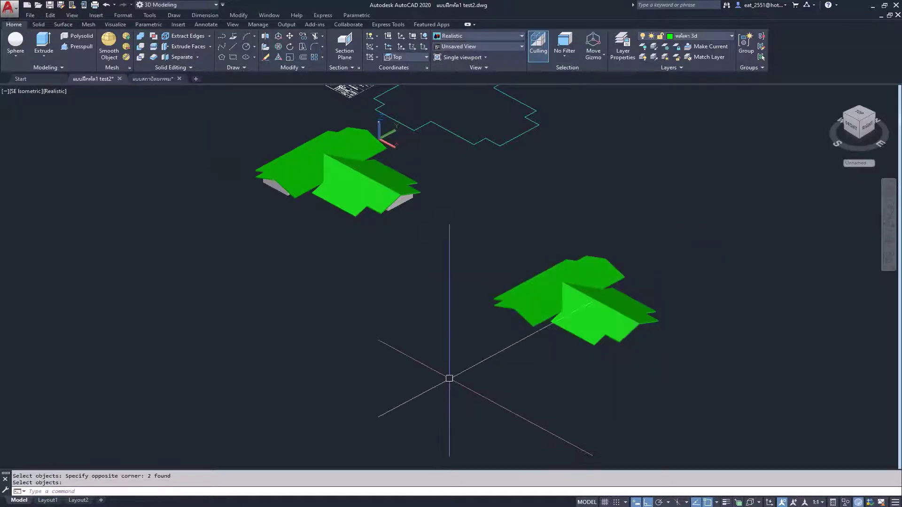
click(188, 36)
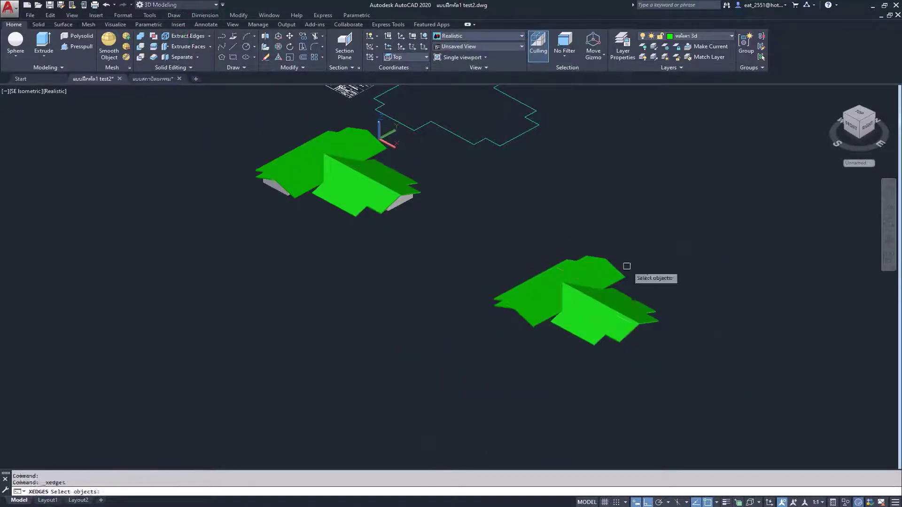
click(598, 310)
key(Return)
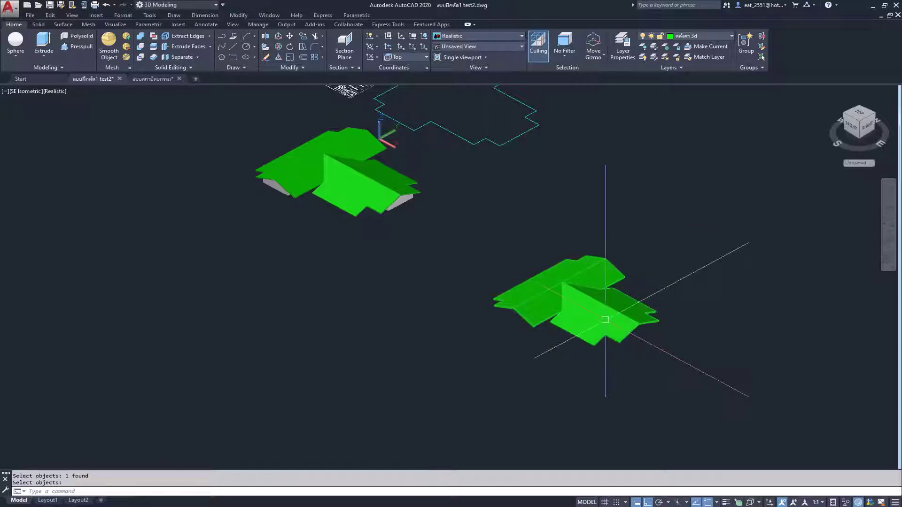
click(590, 321)
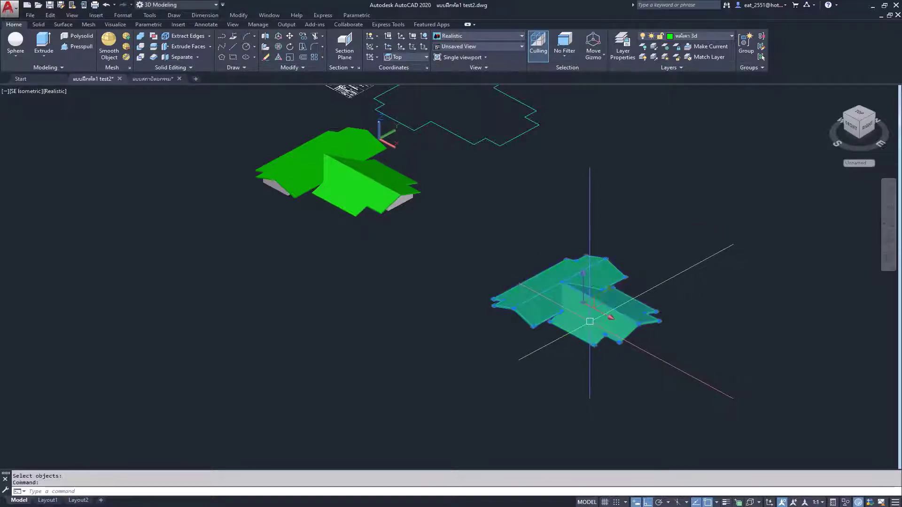
Move the right roof solid off its extracted edges and delete it.
click(291, 37)
click(468, 348)
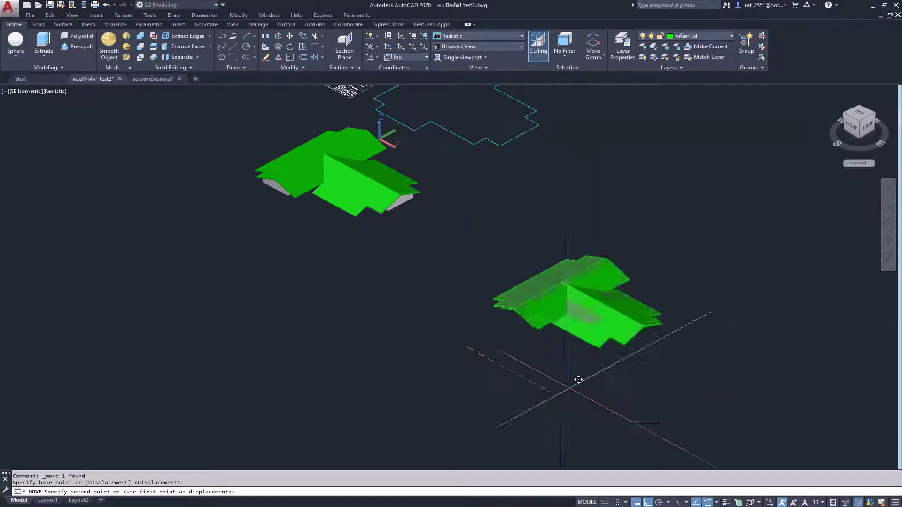
click(615, 399)
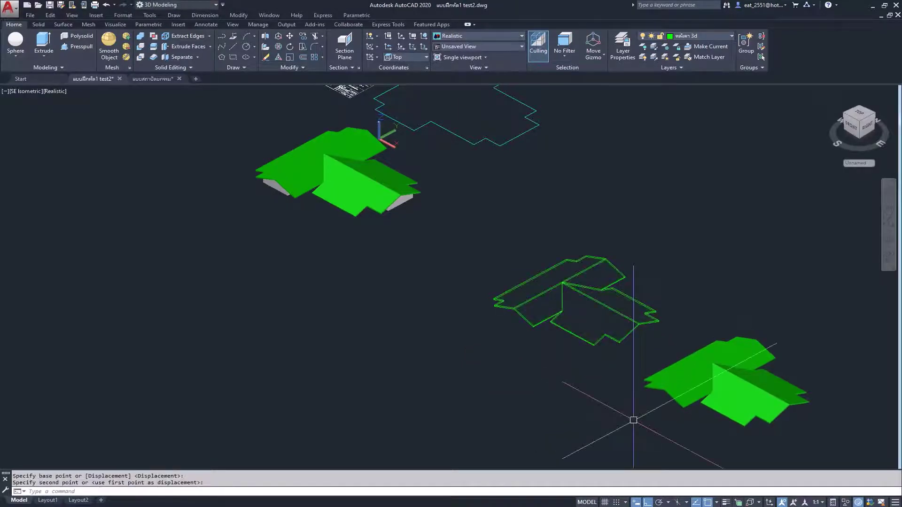
scroll(757, 413, up, 2)
click(724, 382)
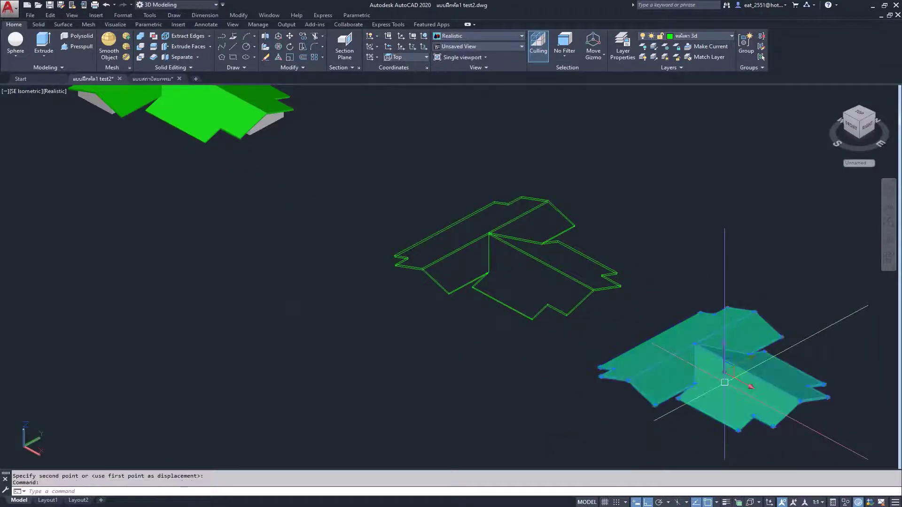
key(Delete)
Select the upper, lower-left, zigzag, top-right and right slanted roof edge lines.
scroll(441, 241, up, 2)
scroll(425, 256, up, 2)
scroll(397, 291, up, 2)
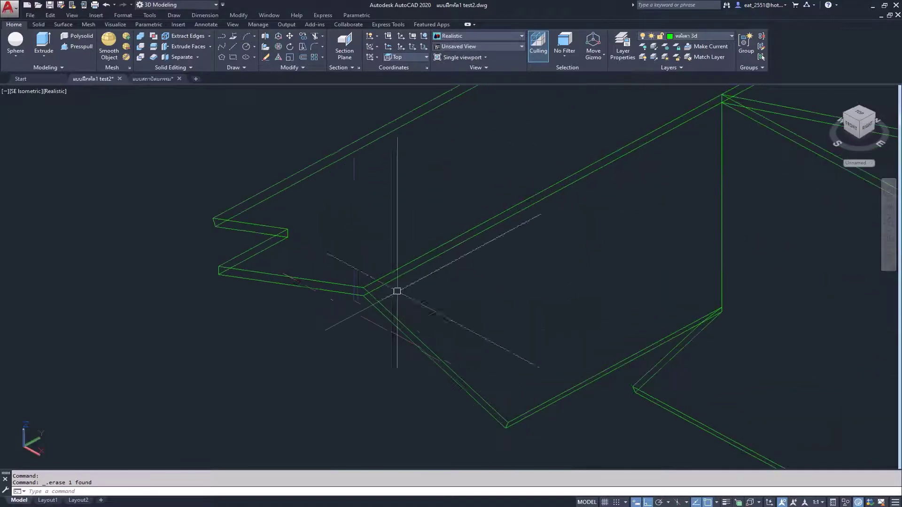
scroll(397, 291, up, 2)
click(403, 255)
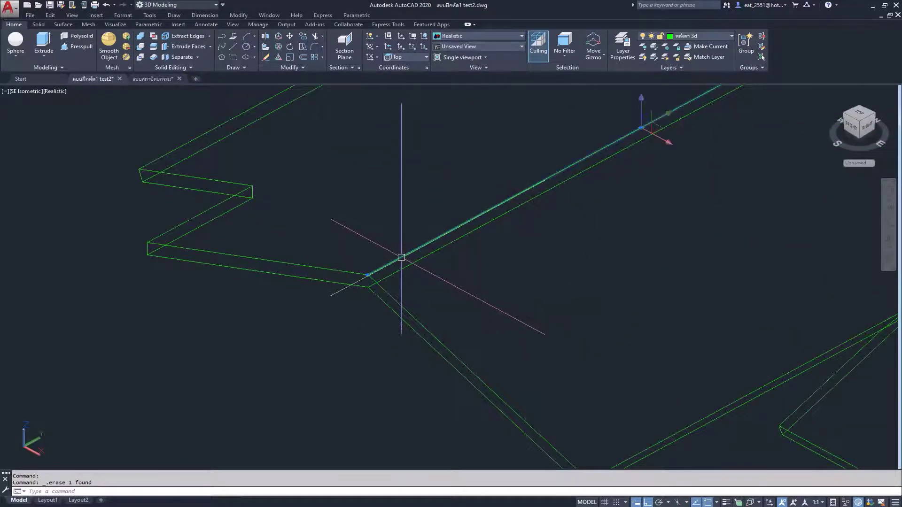
click(330, 270)
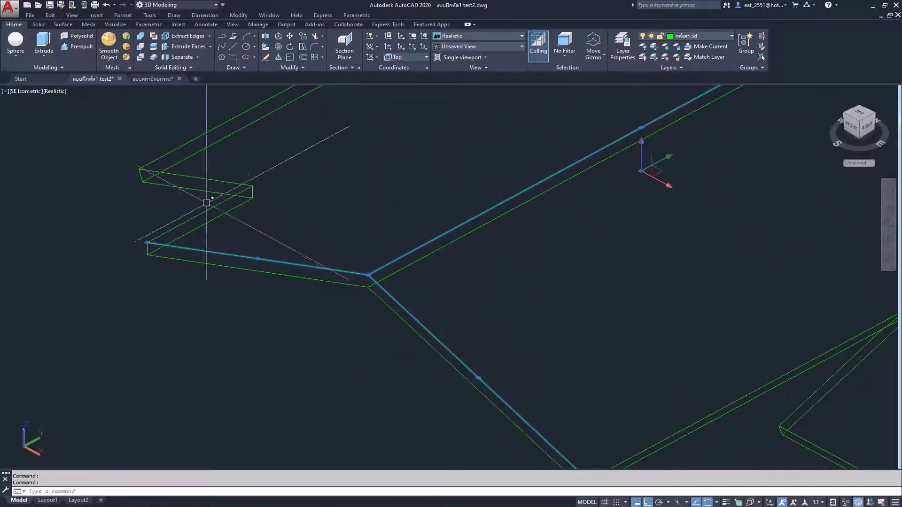
click(198, 177)
scroll(197, 173, down, 3)
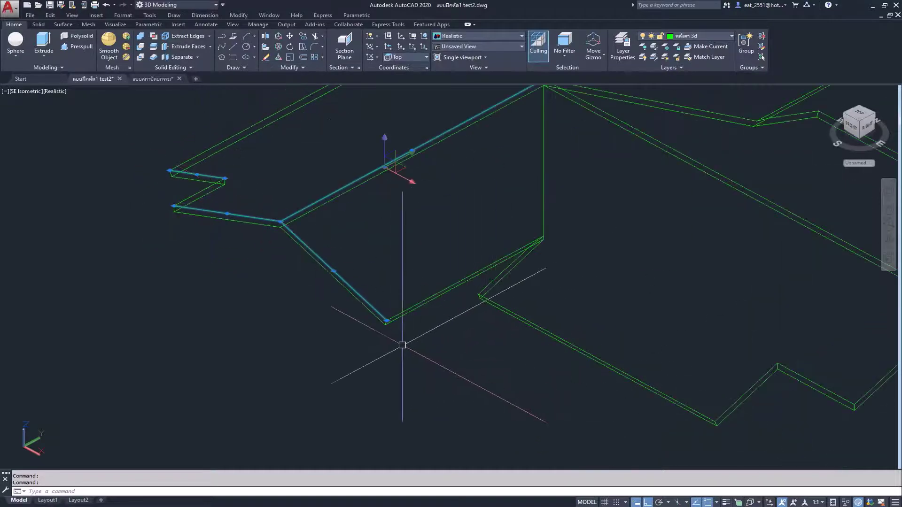
scroll(372, 357, down, 3)
scroll(517, 141, up, 4)
scroll(462, 171, up, 3)
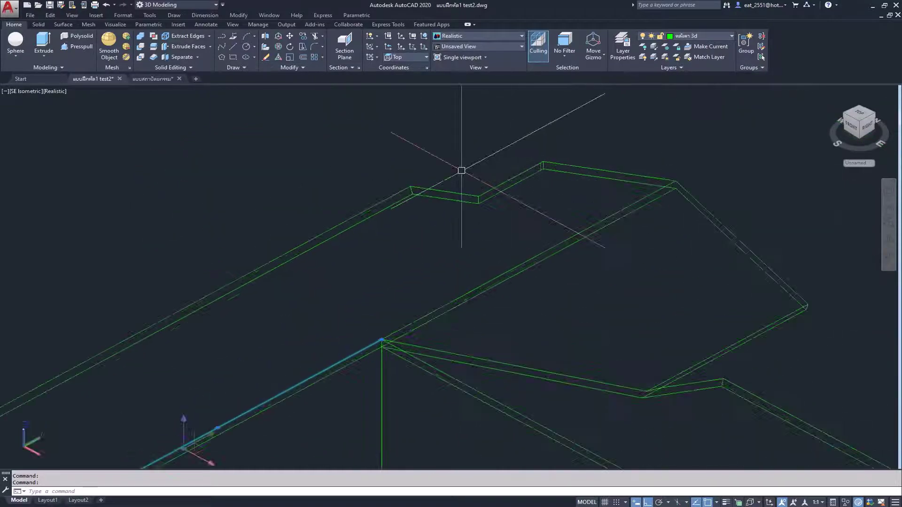
click(441, 191)
click(574, 165)
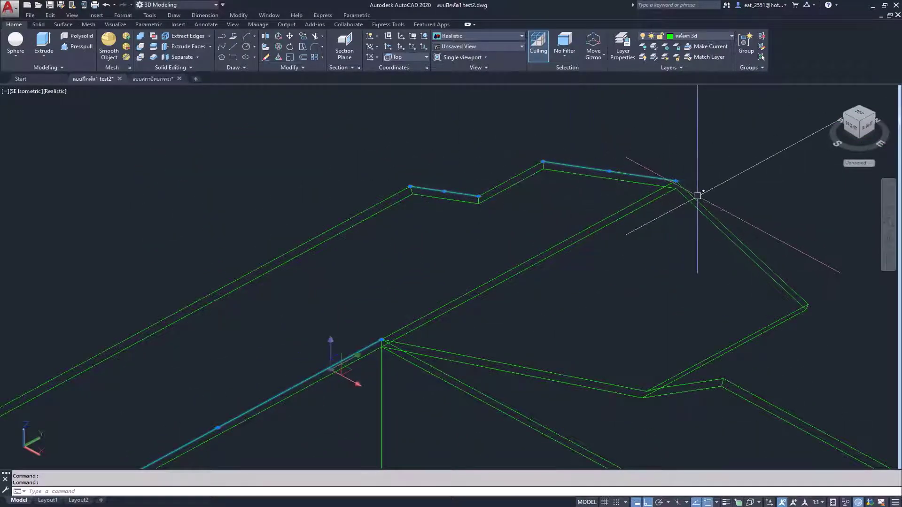
click(690, 195)
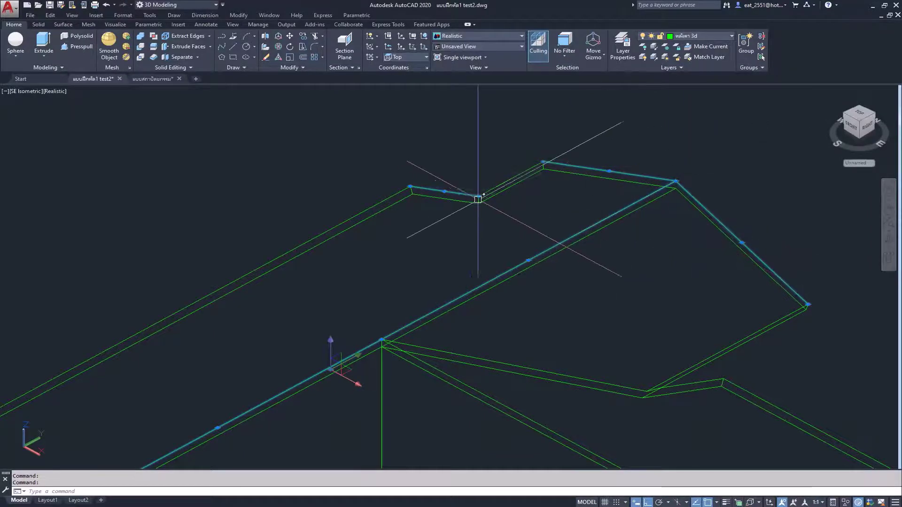
Add the long diagonal edge and a lower outline segment to the edge selection.
scroll(620, 376, down, 4)
scroll(655, 368, up, 3)
scroll(654, 369, up, 3)
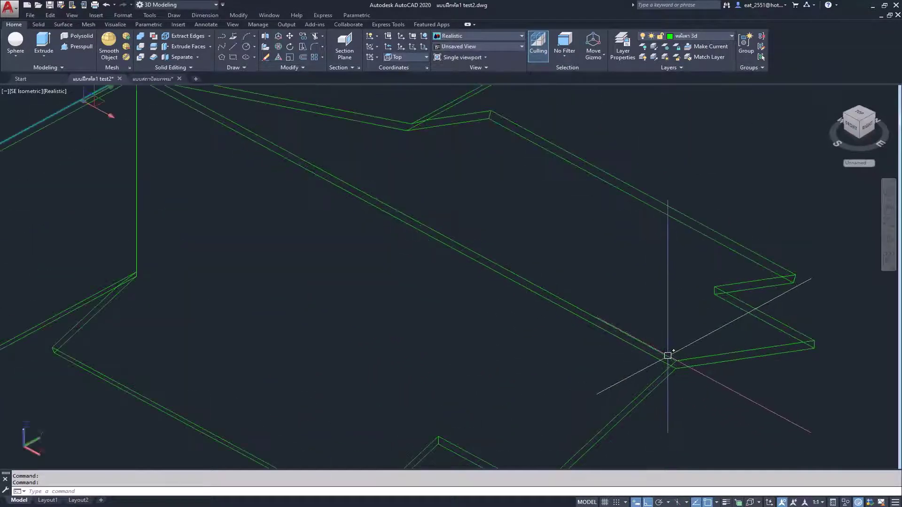
click(666, 357)
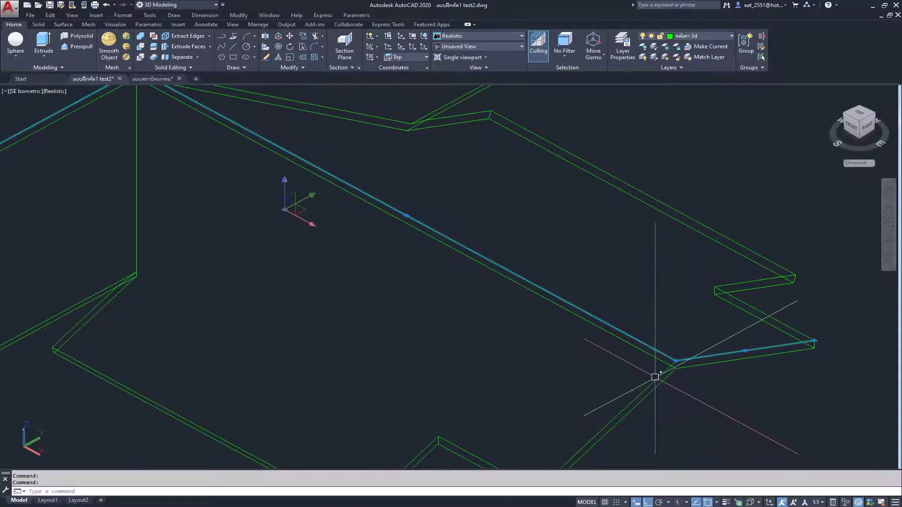
scroll(614, 282, down, 3)
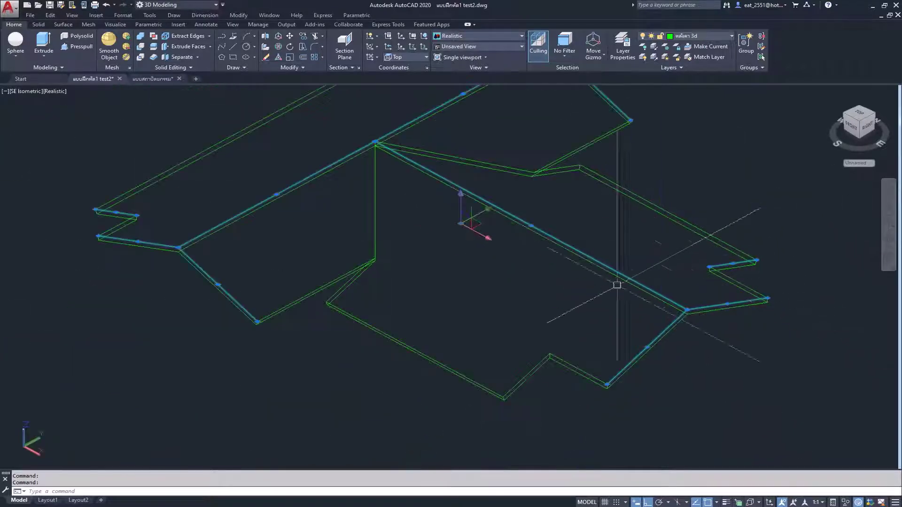
scroll(526, 367, up, 2)
click(528, 368)
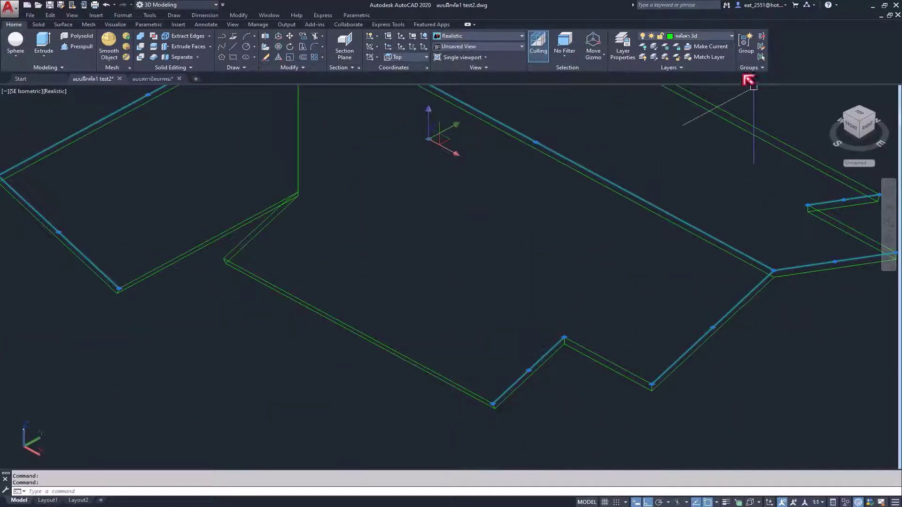
Put the selected roof edge lines on the red layer.
click(728, 36)
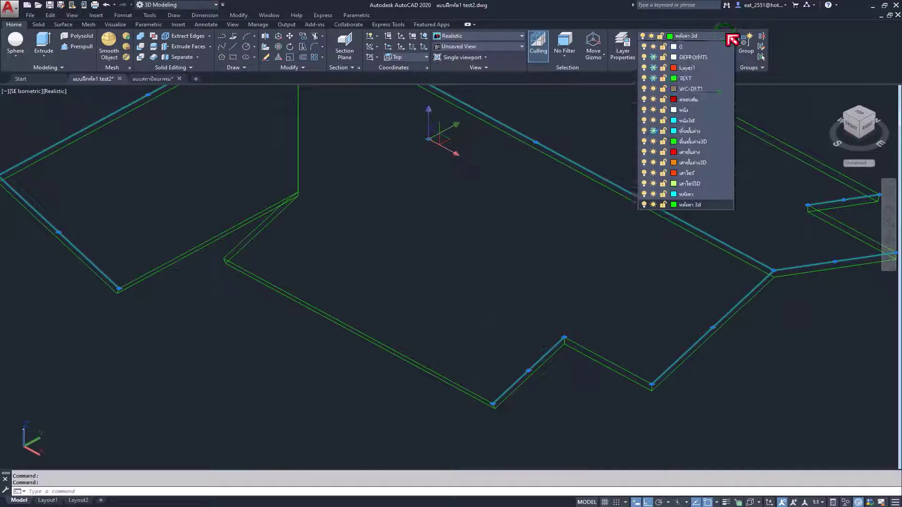
click(700, 100)
key(Escape)
scroll(425, 292, down, 3)
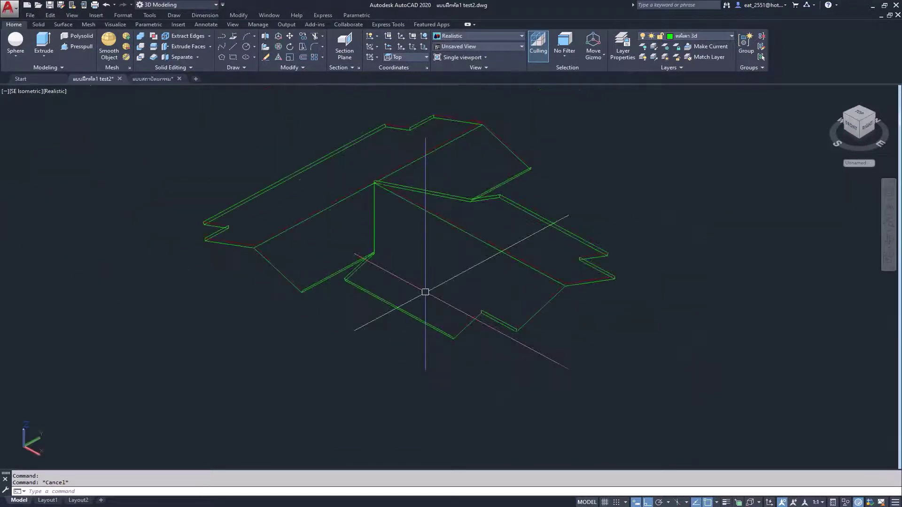
scroll(392, 223, up, 2)
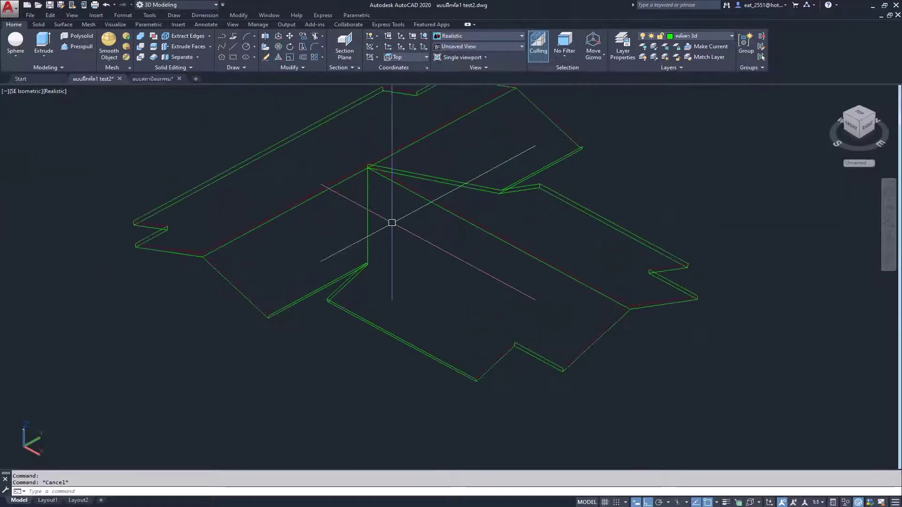
scroll(367, 202, down, 3)
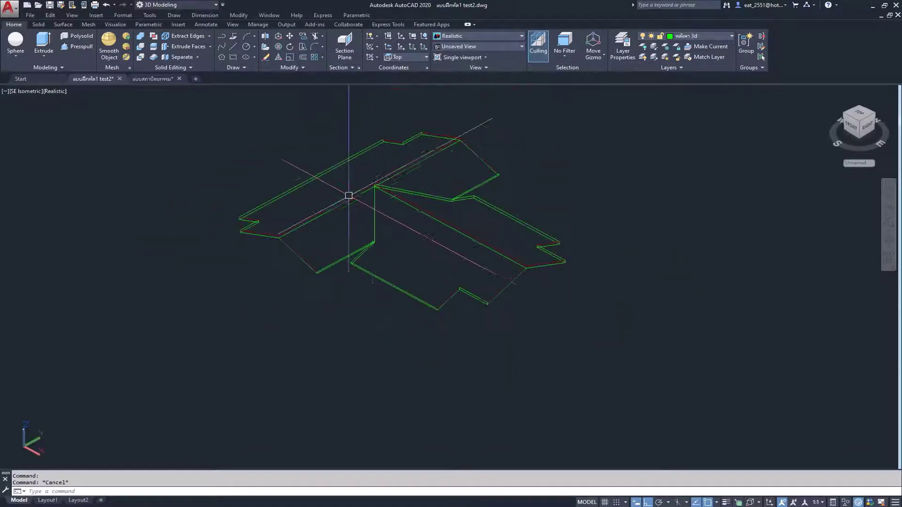
scroll(350, 195, up, 1)
Freeze the red layer so only the green outline remains visible.
click(723, 39)
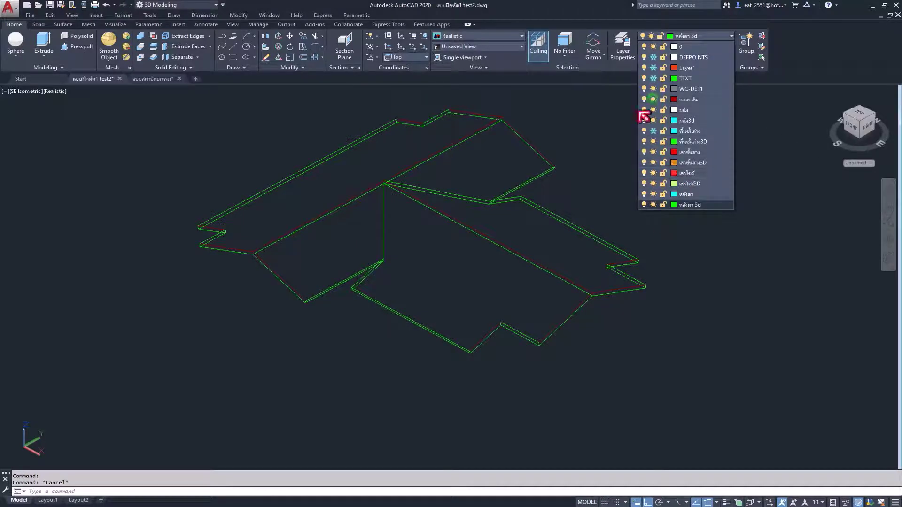
click(653, 99)
scroll(524, 227, down, 2)
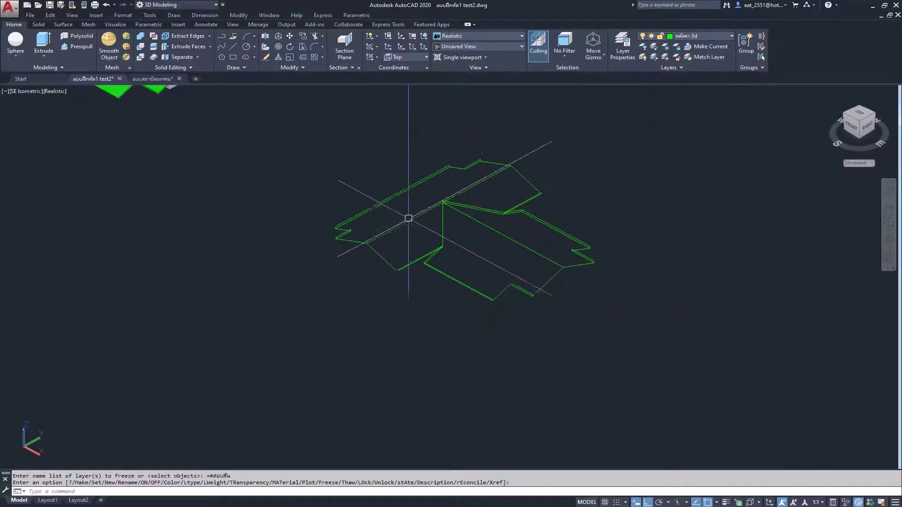
scroll(509, 183, up, 2)
scroll(530, 163, up, 2)
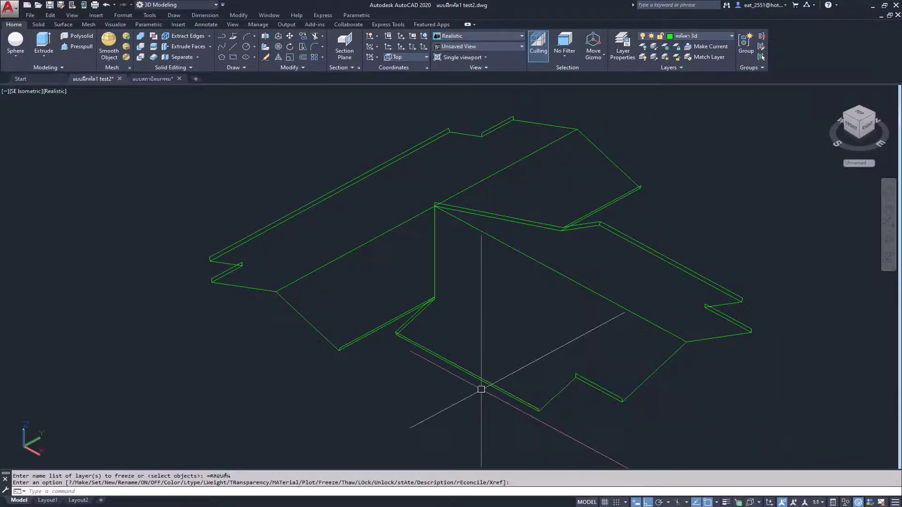
scroll(489, 379, down, 2)
Delete the leftover green wireframe edges with a crossing window.
click(658, 238)
click(308, 450)
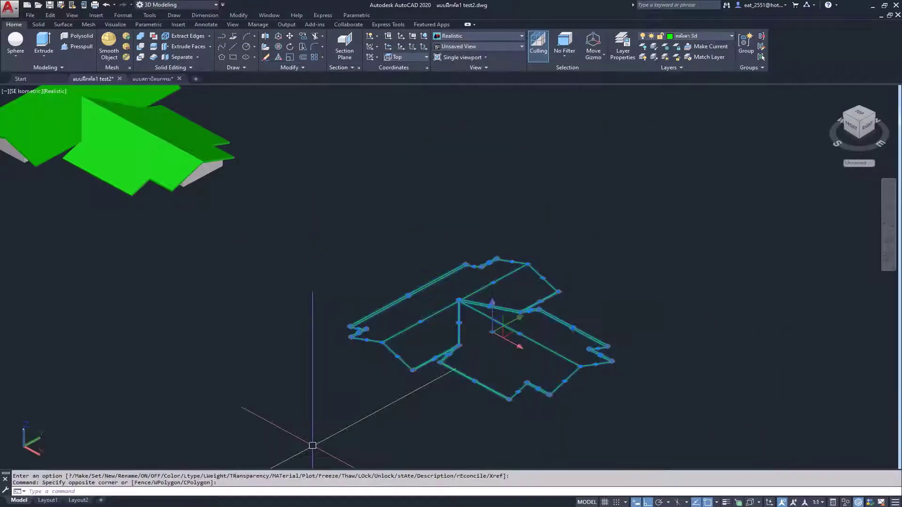
key(Delete)
Thaw the red layer to show its roof edges and make it current.
click(724, 40)
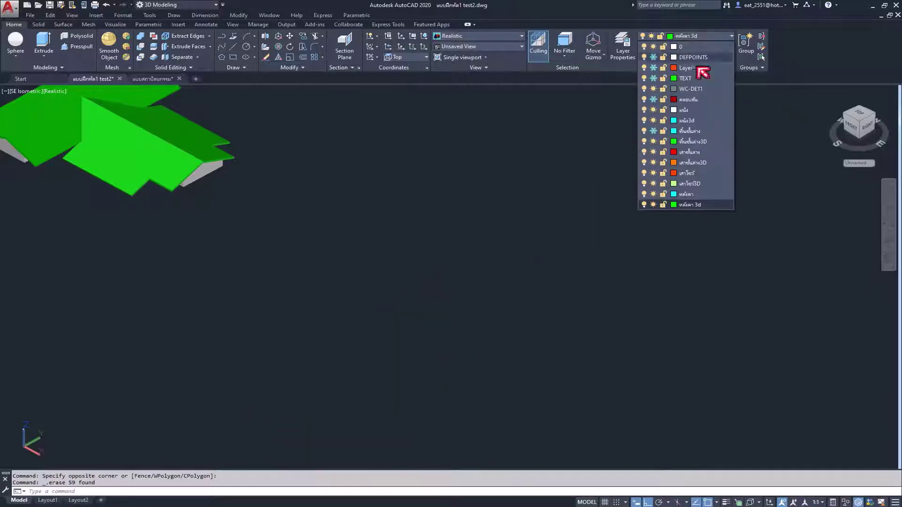
click(654, 99)
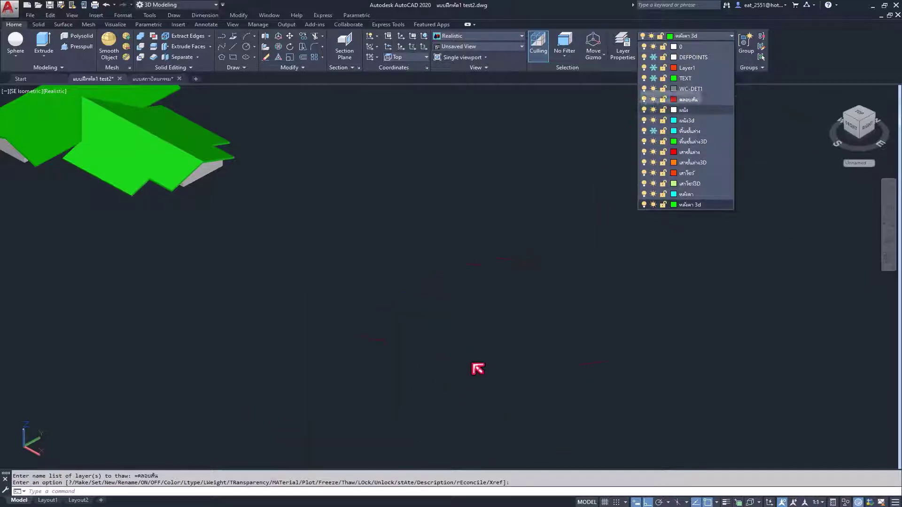
click(478, 369)
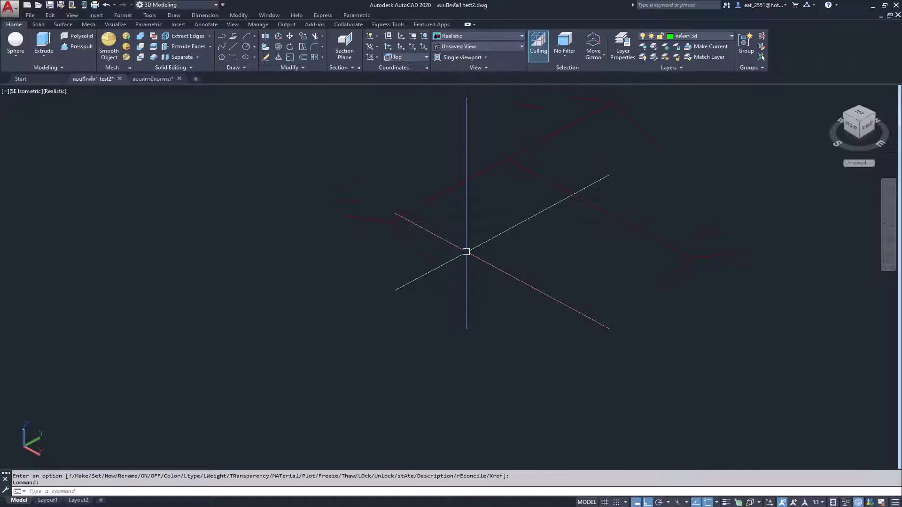
scroll(427, 218, up, 2)
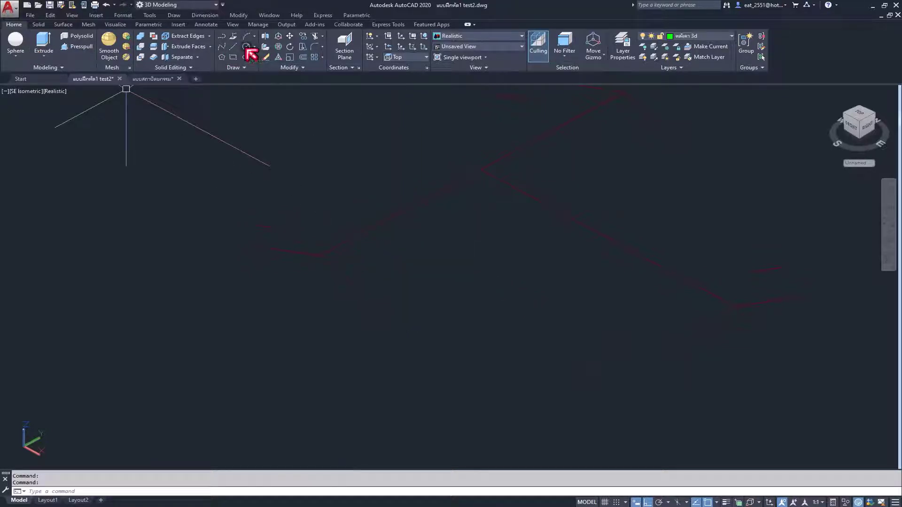
click(711, 37)
click(703, 94)
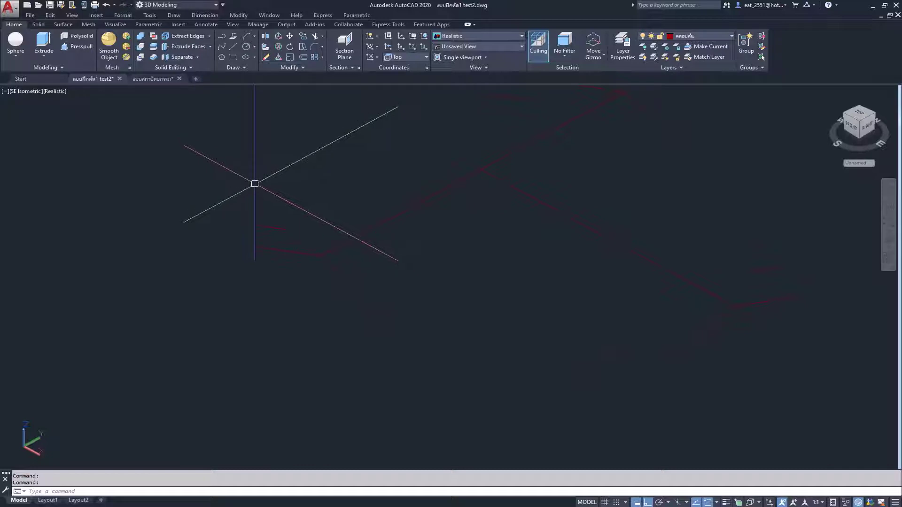
Draw a circle of radius 0.1 on the red layer beside the roof edges.
click(246, 47)
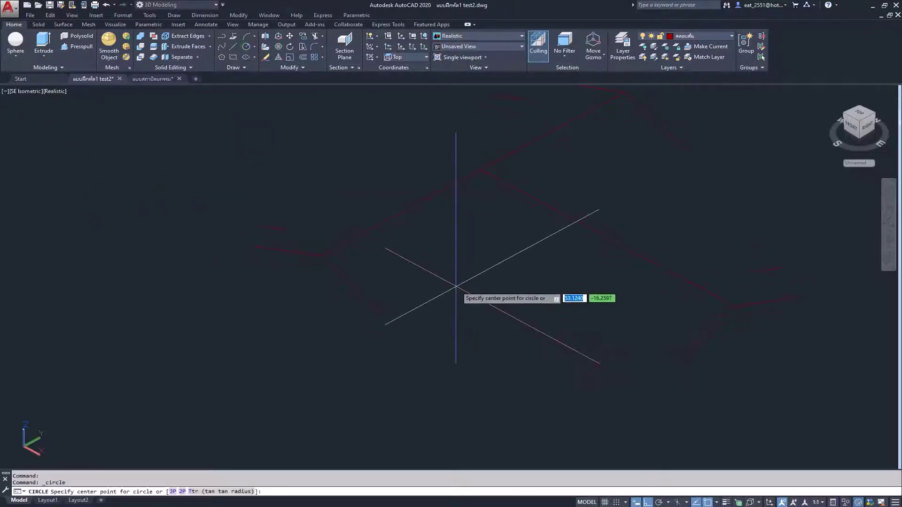
click(456, 285)
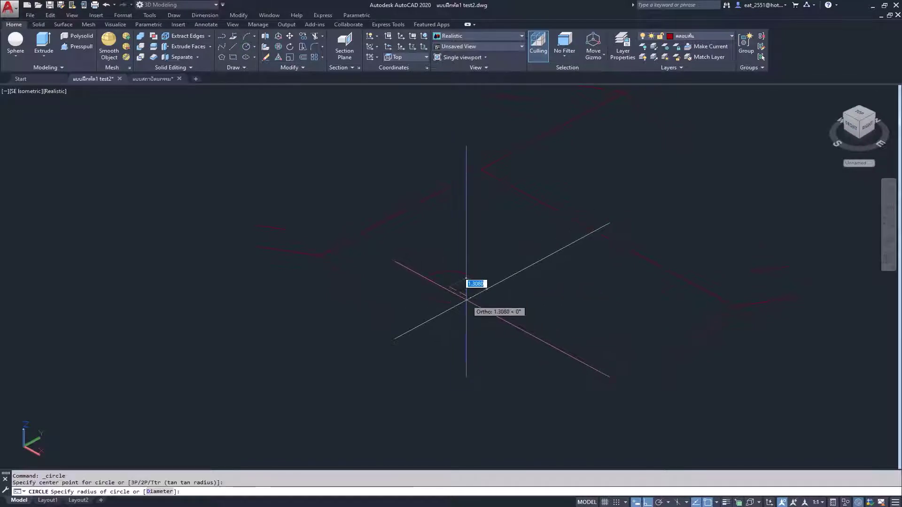
text(1)
key(Return)
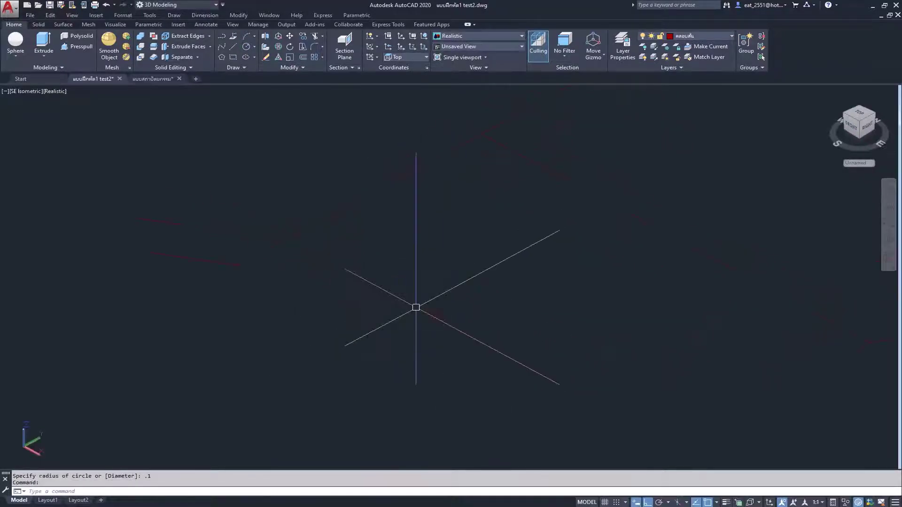
Start copying the small circle to a nearby point, then cancel the copy.
click(311, 45)
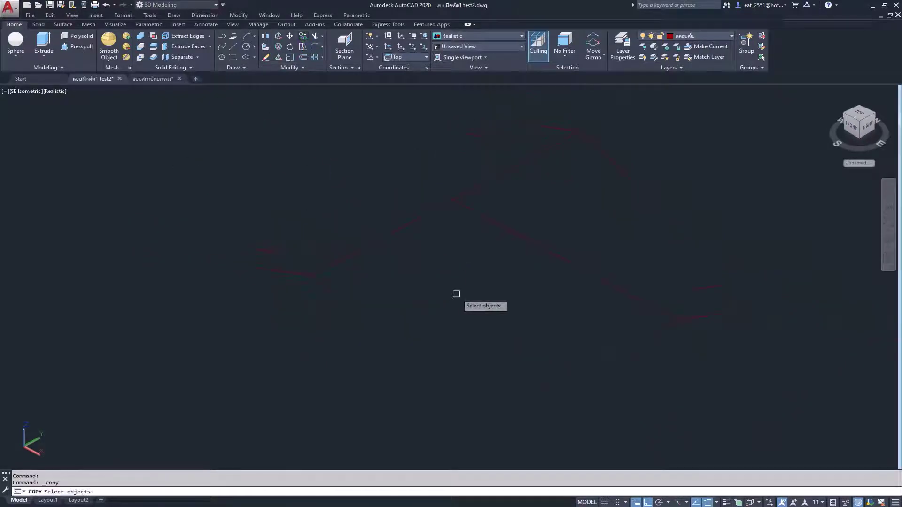
click(455, 296)
click(419, 320)
key(Return)
click(425, 303)
click(466, 312)
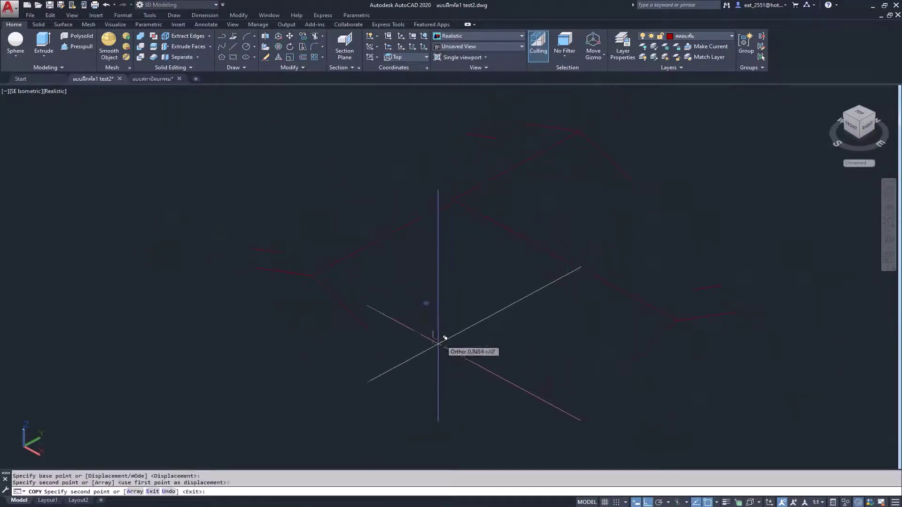
key(Escape)
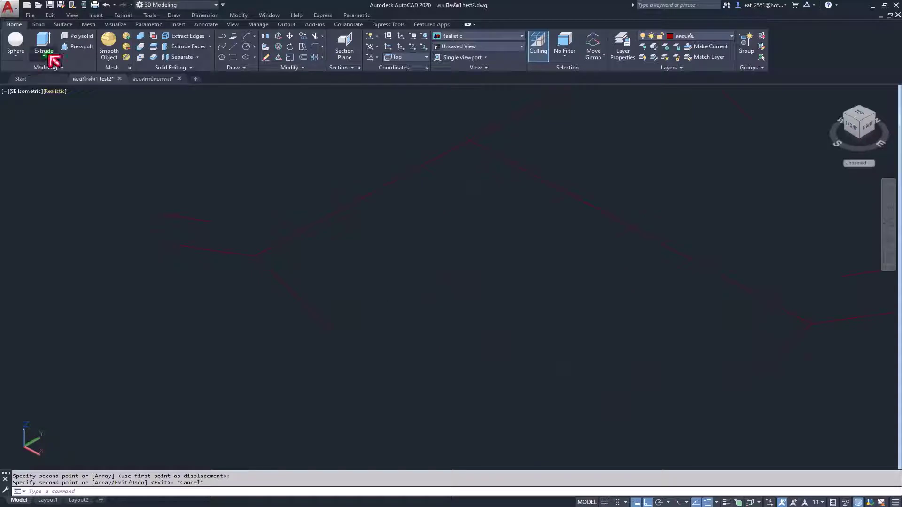
Sweep the small circle along a roof line into a round red tube.
click(50, 56)
click(53, 124)
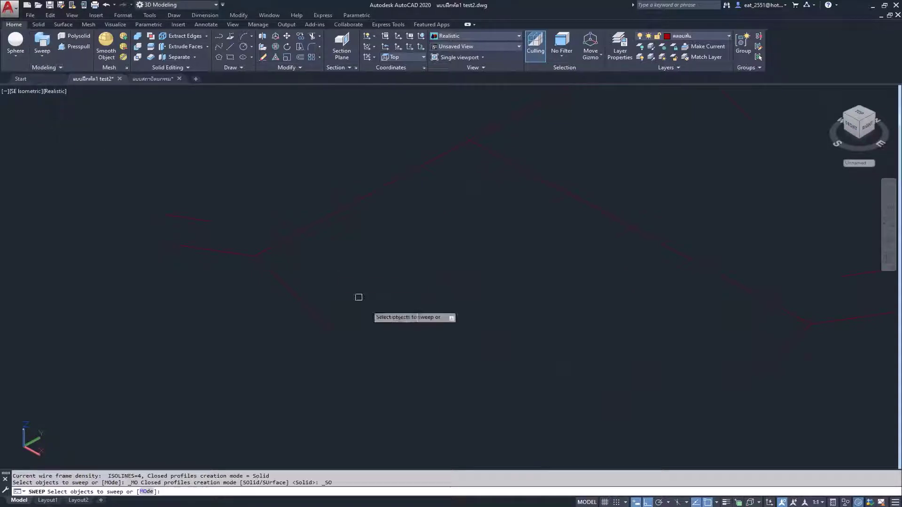
click(429, 299)
key(Return)
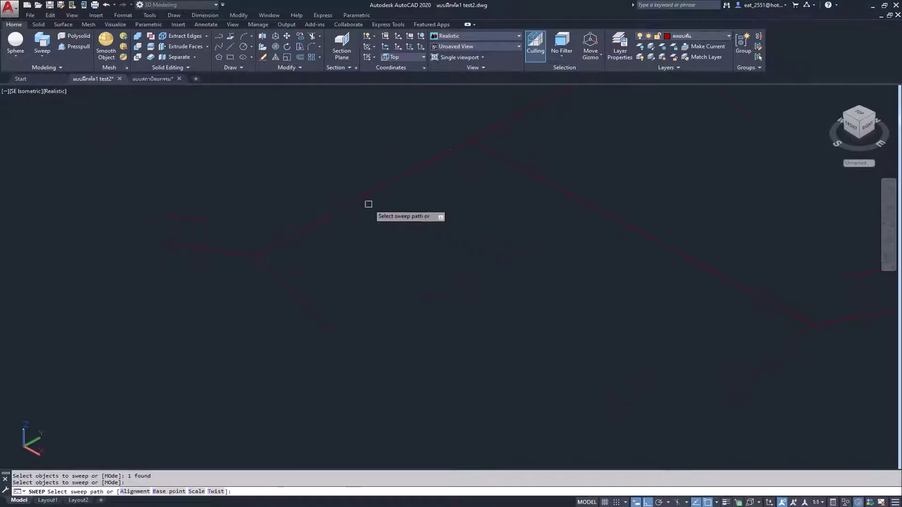
click(367, 196)
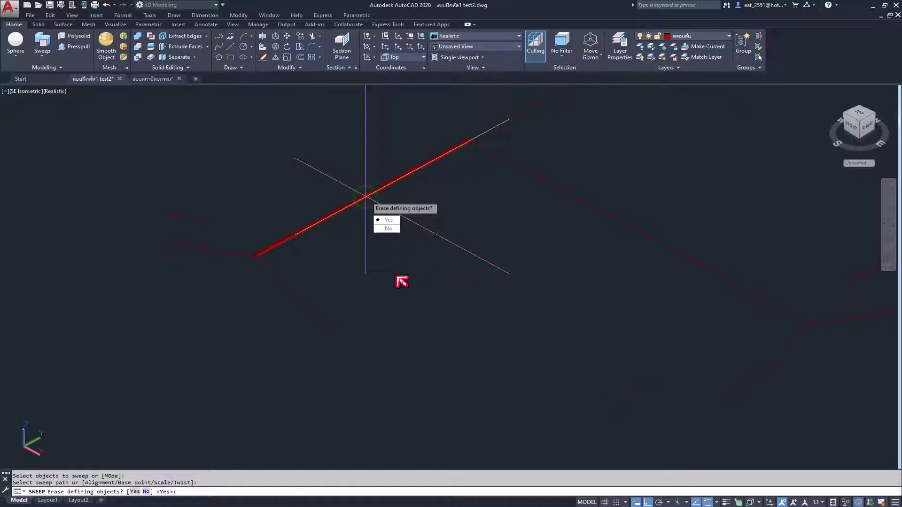
key(Return)
scroll(445, 279, up, 1)
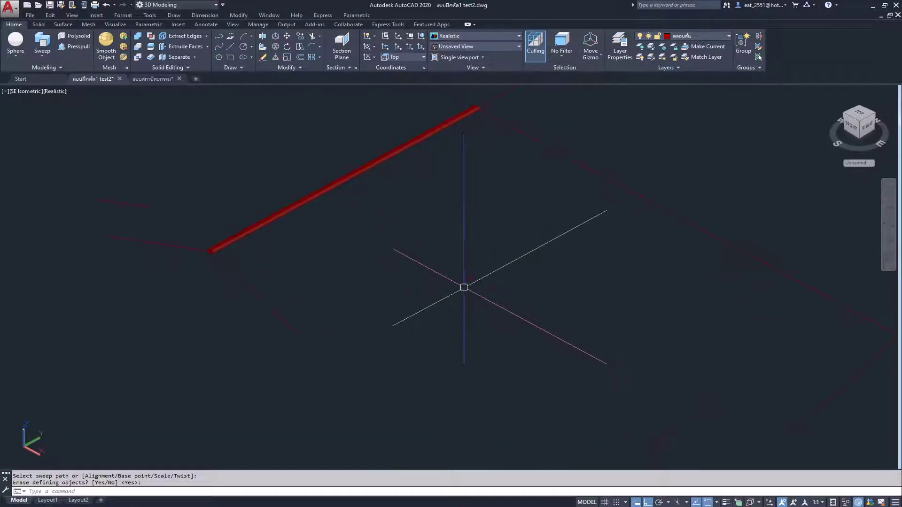
Select the circle profile and place a copy of it nearby.
click(504, 263)
click(418, 312)
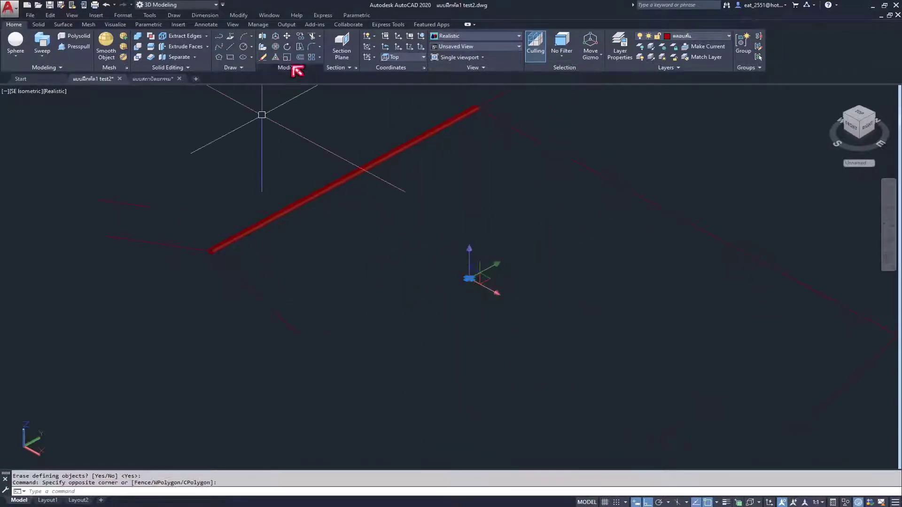
click(305, 46)
click(469, 278)
click(458, 320)
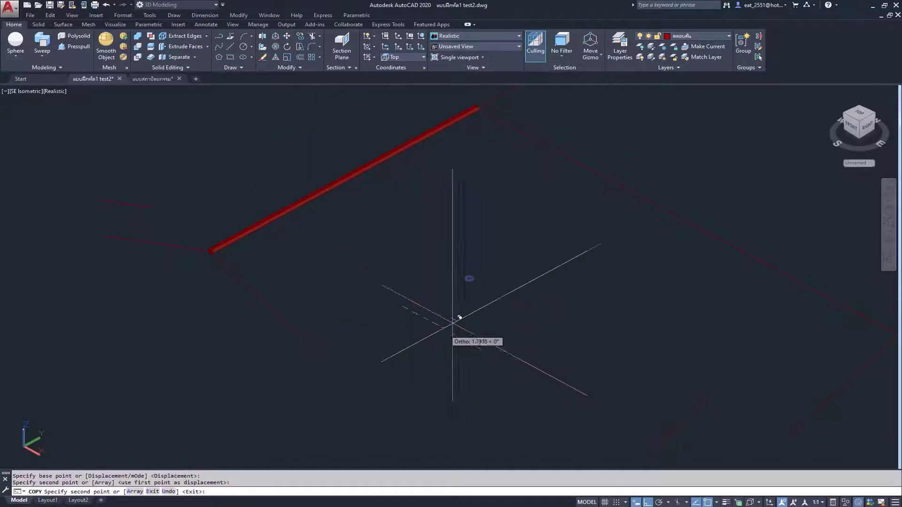
key(Escape)
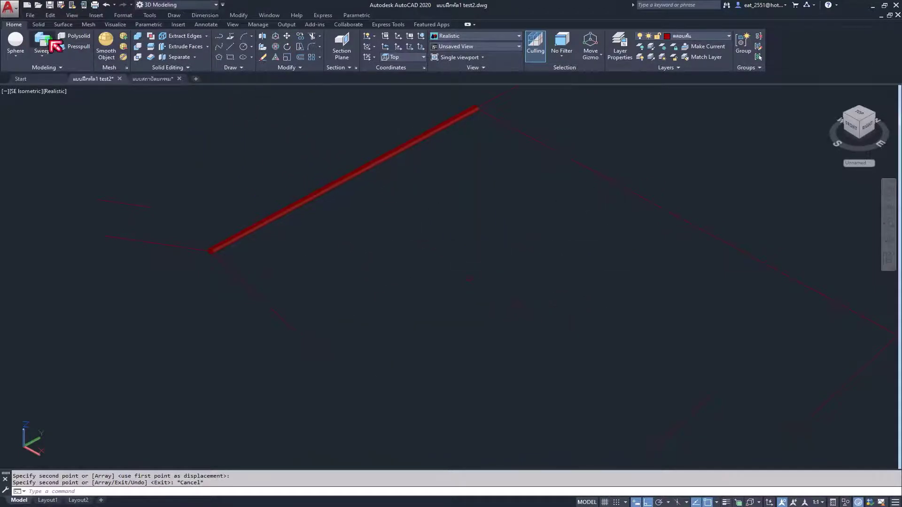
Sweep the circle along another roof line, erasing the source objects.
click(55, 46)
click(469, 278)
key(Return)
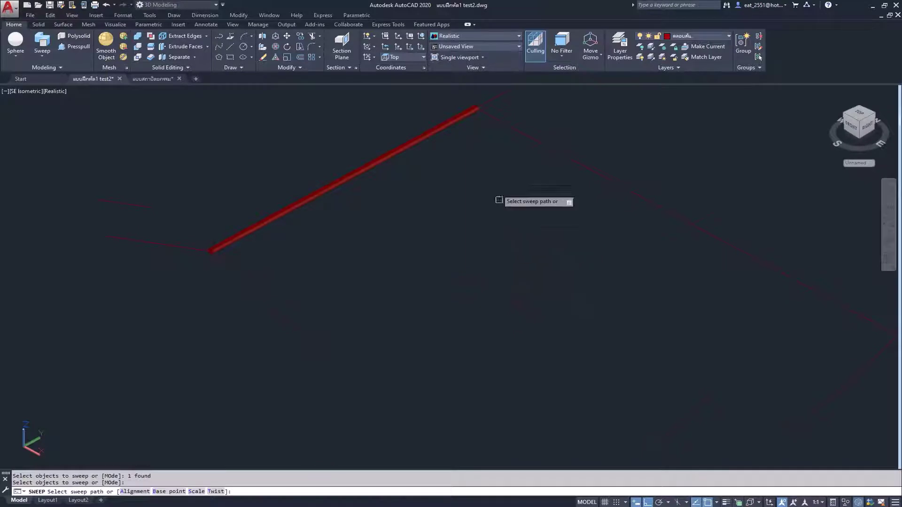
click(496, 96)
key(Return)
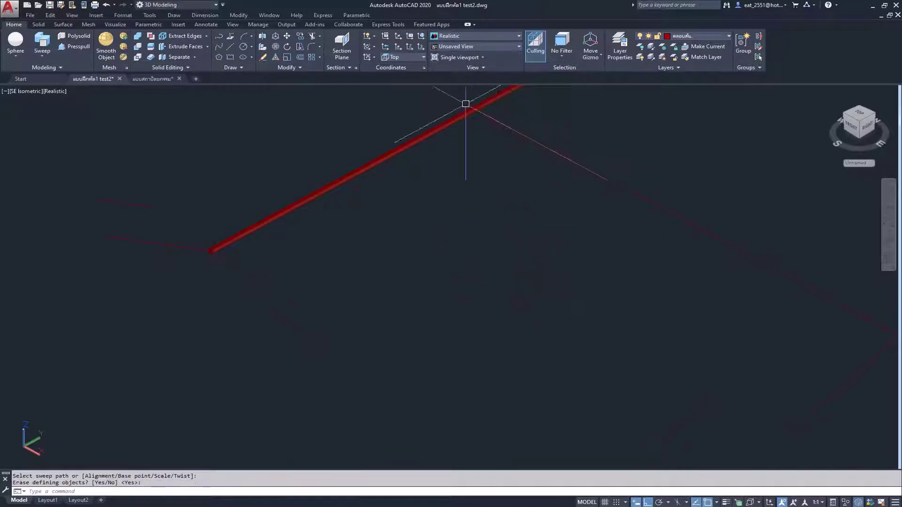
scroll(469, 101, down, 3)
scroll(470, 268, up, 2)
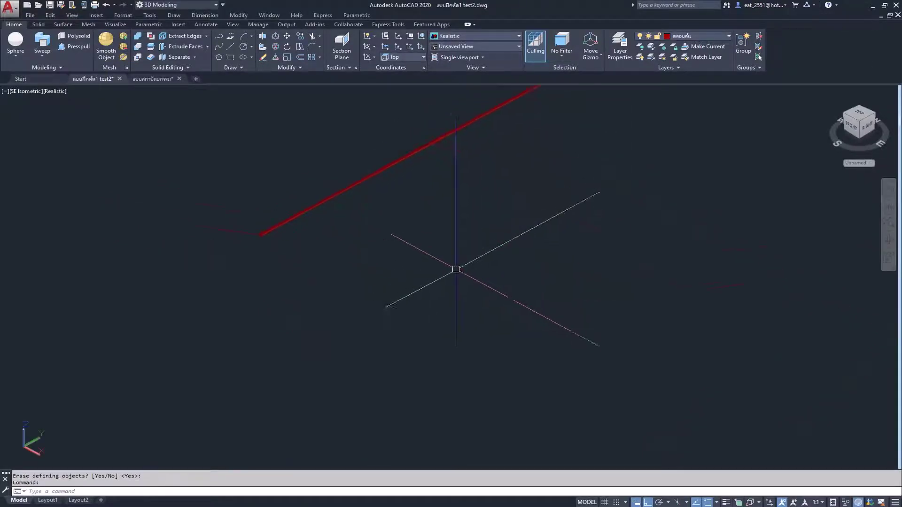
Sweep a circle along the branching roof line, forming a tube meeting the first in a T.
click(42, 42)
click(503, 242)
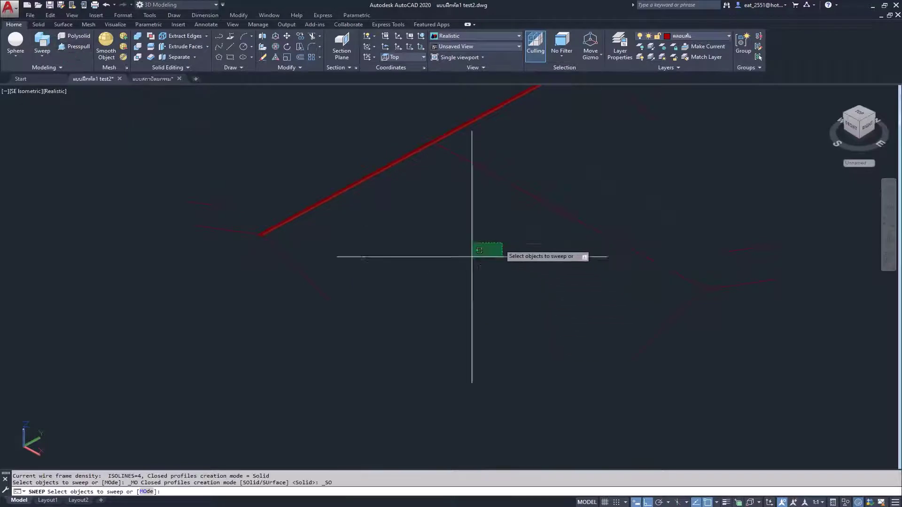
click(467, 261)
key(Return)
click(545, 204)
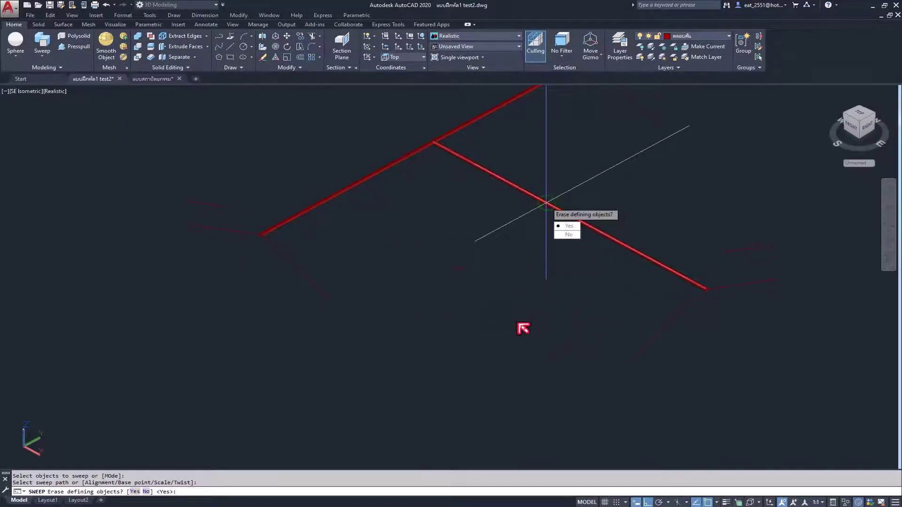
key(Return)
scroll(715, 294, up, 3)
scroll(697, 296, up, 3)
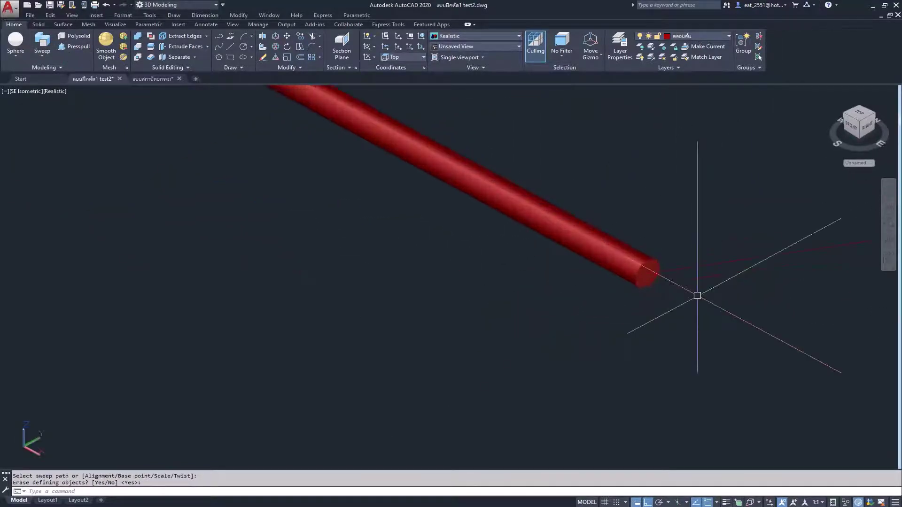
scroll(676, 286, up, 3)
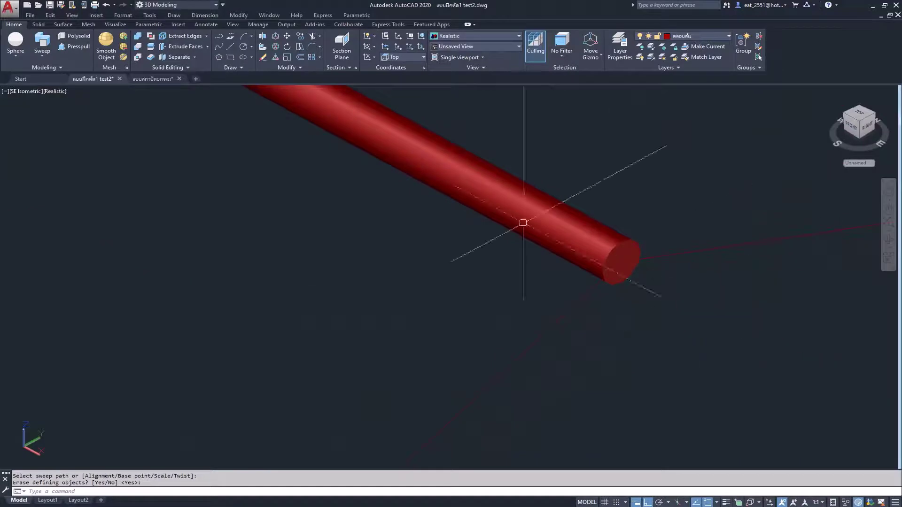
Place a small sphere centered on the first red tube end.
click(19, 55)
click(27, 121)
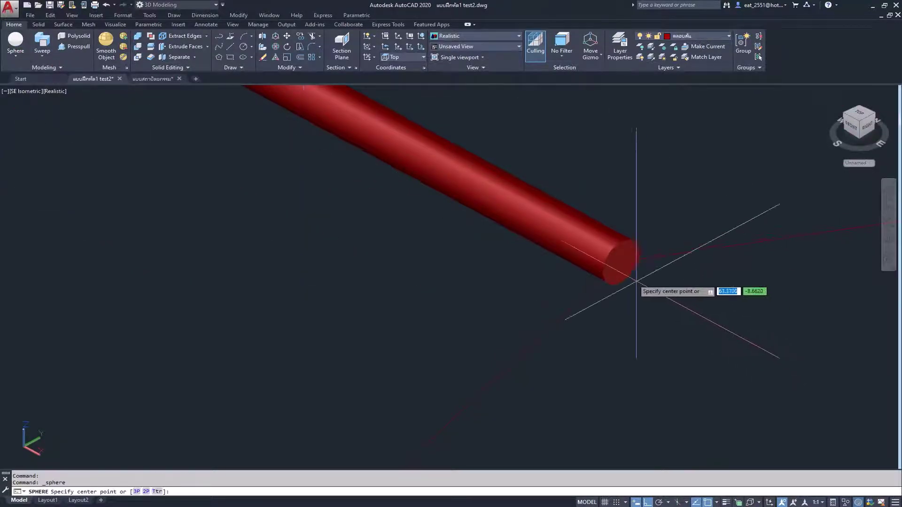
click(620, 263)
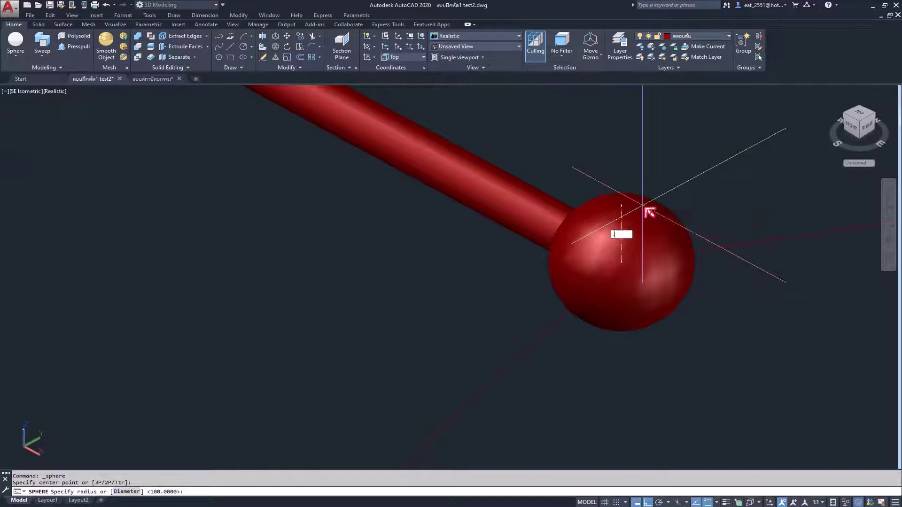
key(Return)
scroll(701, 294, down, 3)
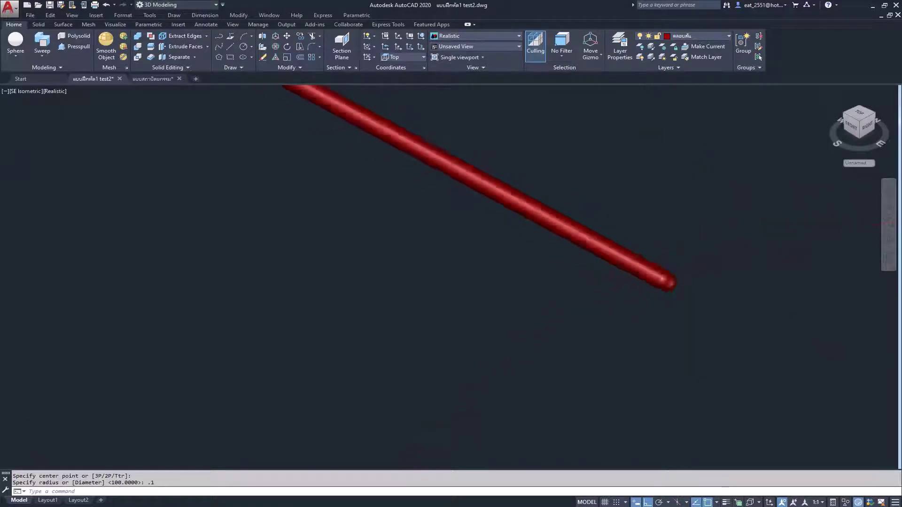
scroll(700, 294, down, 2)
scroll(268, 205, down, 2)
scroll(267, 206, up, 2)
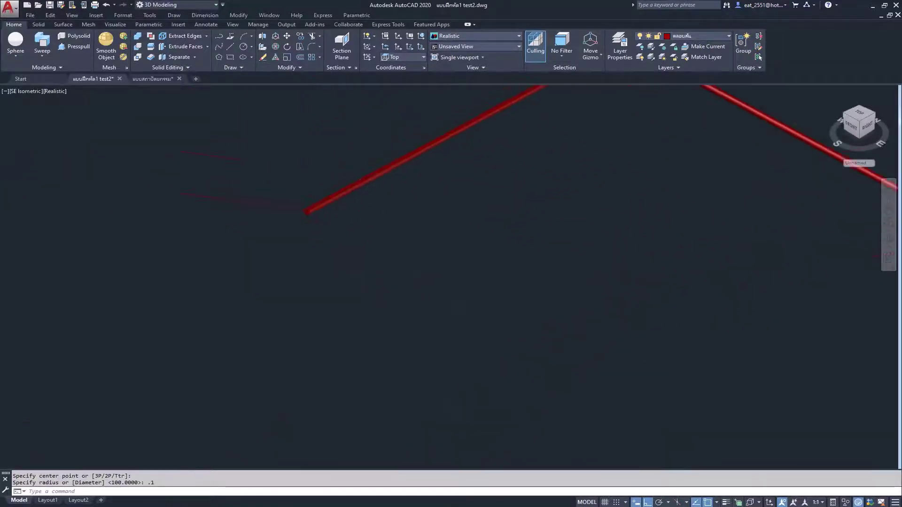
Add a second sphere of radius 0.1 at another tube end.
click(16, 42)
scroll(272, 205, up, 3)
click(385, 207)
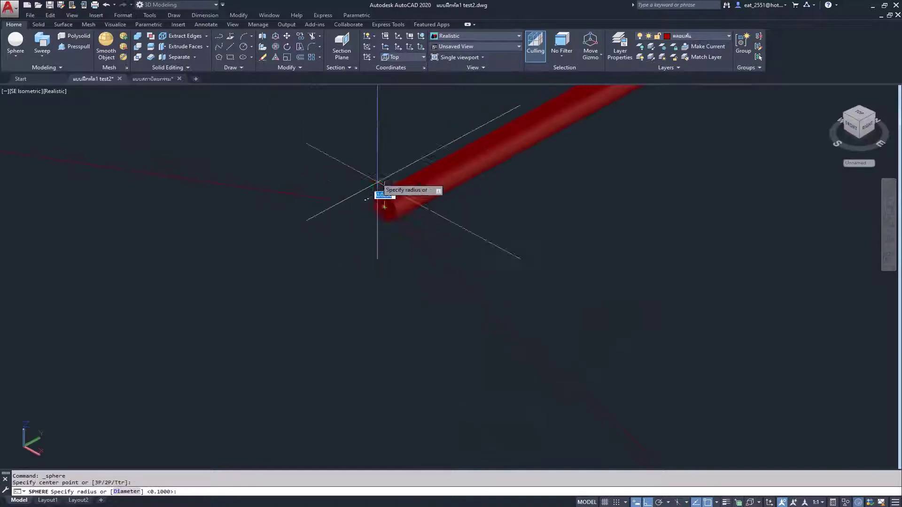
text(.1)
key(Return)
scroll(376, 141, down, 2)
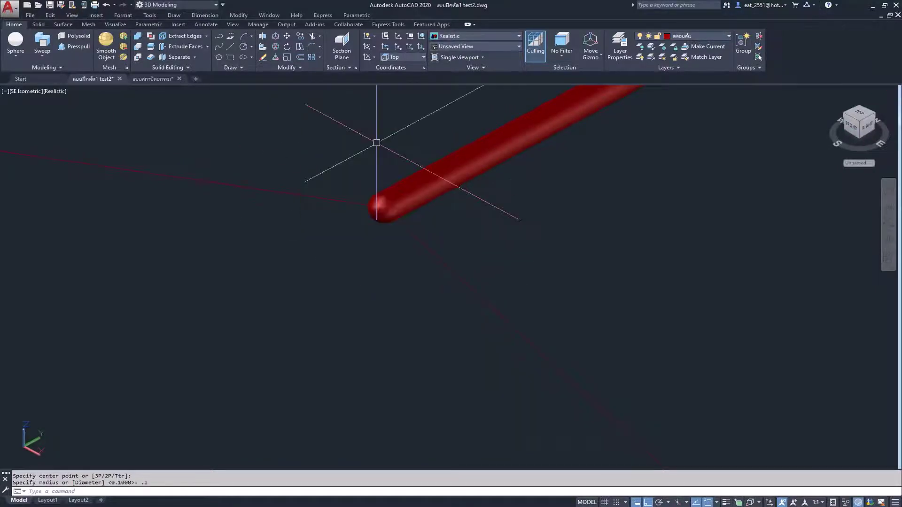
scroll(314, 362, down, 2)
scroll(489, 216, down, 2)
scroll(407, 251, up, 1)
scroll(580, 151, up, 2)
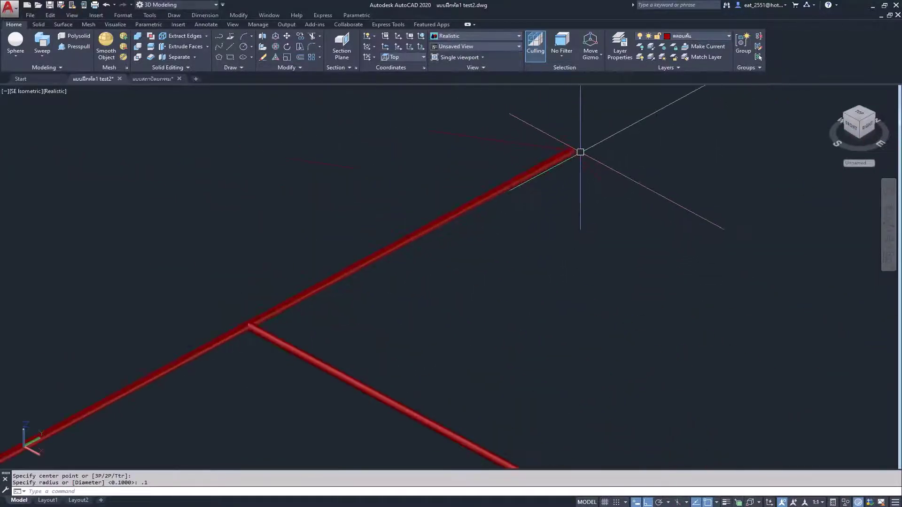
scroll(580, 151, up, 2)
scroll(469, 164, up, 2)
In X-Ray view, cap the long tube's upper end with a 0.1-radius sphere, then restore Realistic shading.
click(55, 91)
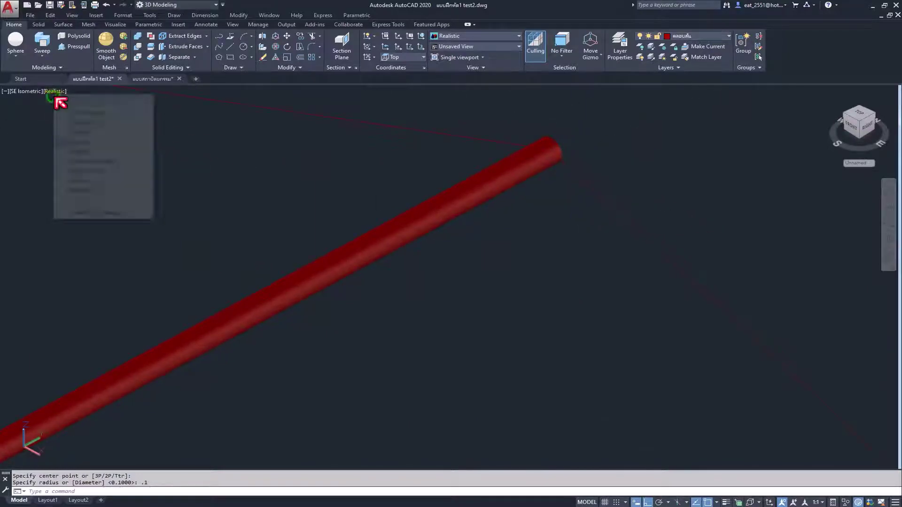
click(101, 203)
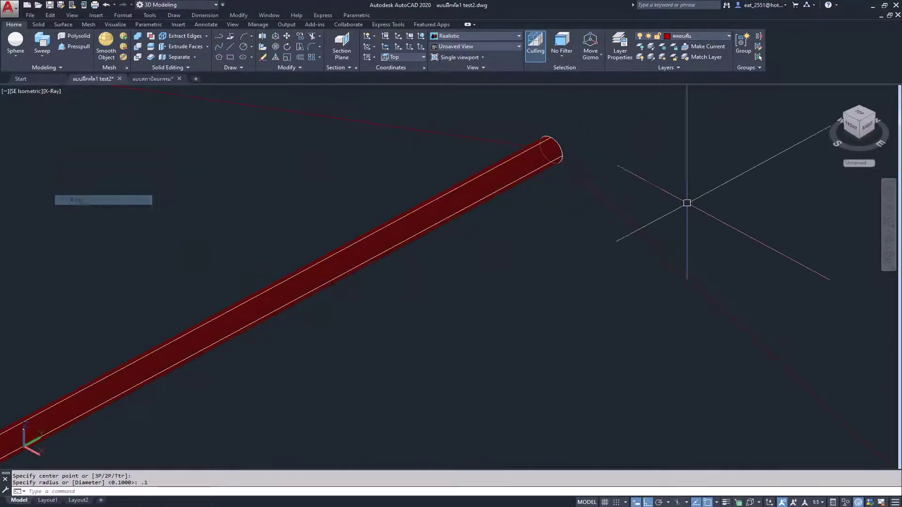
click(16, 41)
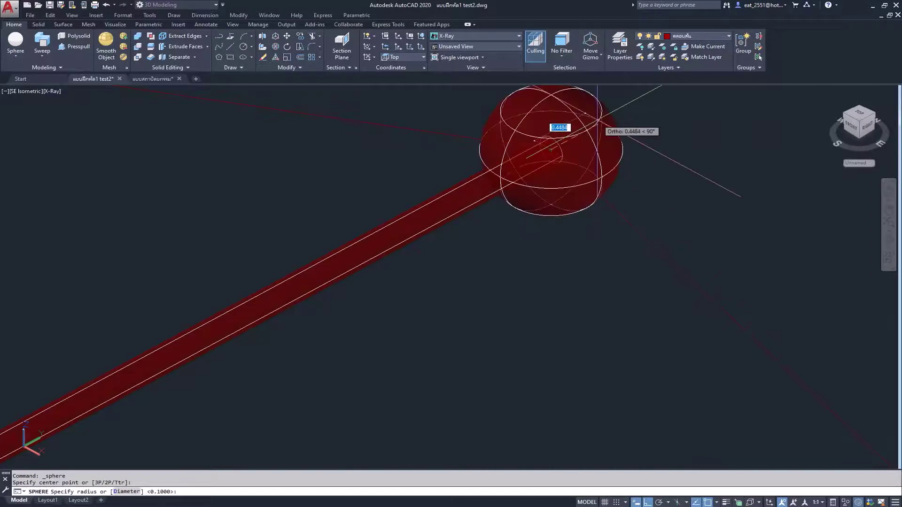
text(.1)
key(Return)
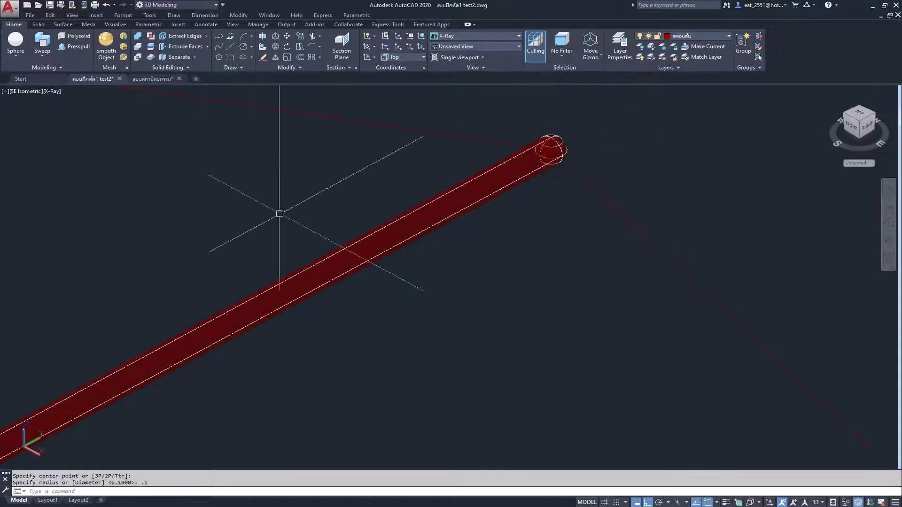
click(51, 91)
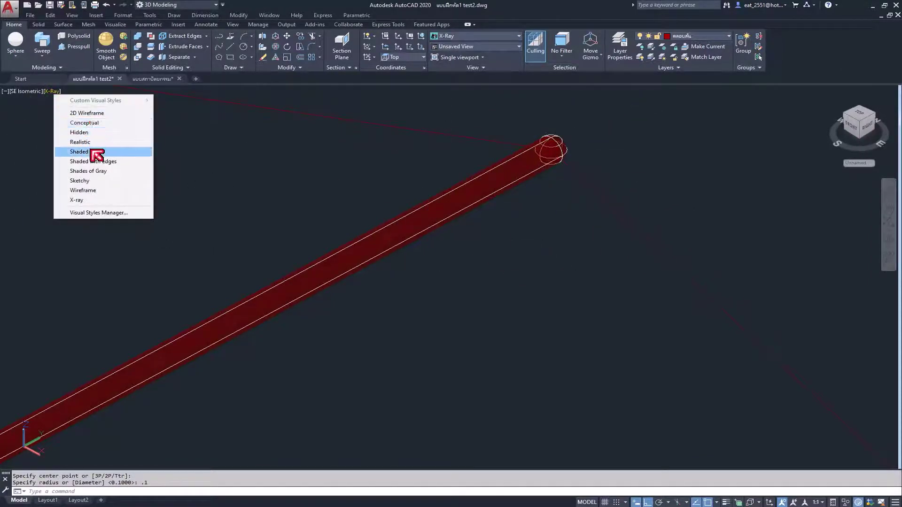
click(101, 140)
Zoom and pan to review the red tube frame and its sphere joints.
scroll(533, 164, down, 3)
scroll(406, 217, down, 2)
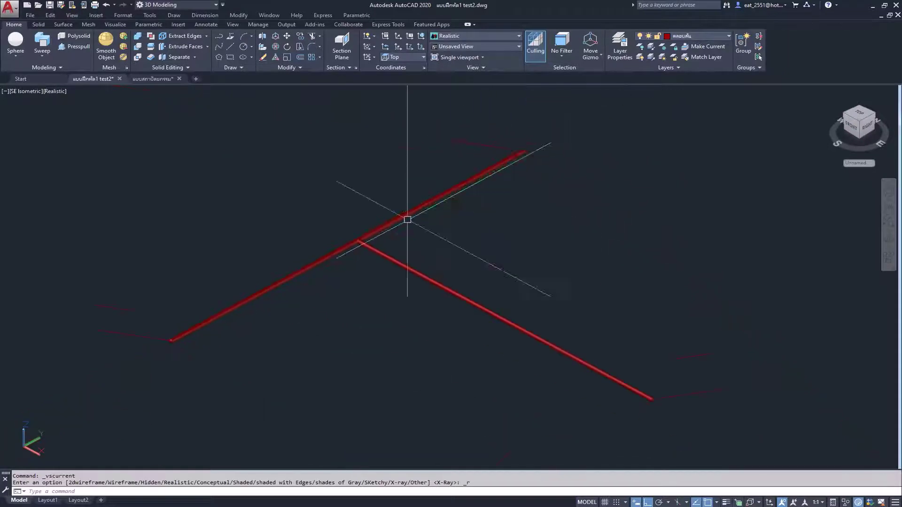
scroll(362, 242, up, 2)
scroll(370, 221, down, 2)
scroll(397, 185, up, 1)
scroll(208, 308, up, 2)
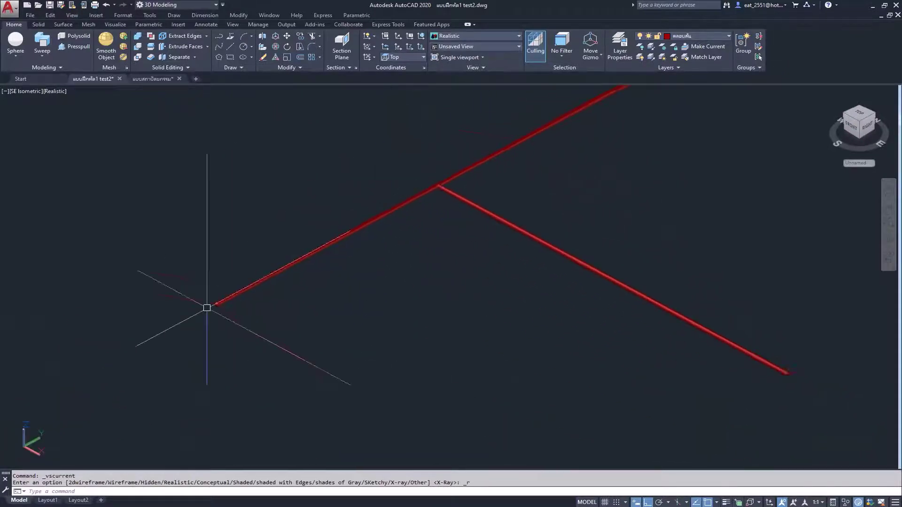
scroll(223, 312, up, 2)
scroll(230, 301, up, 2)
scroll(264, 260, down, 2)
scroll(264, 260, down, 2)
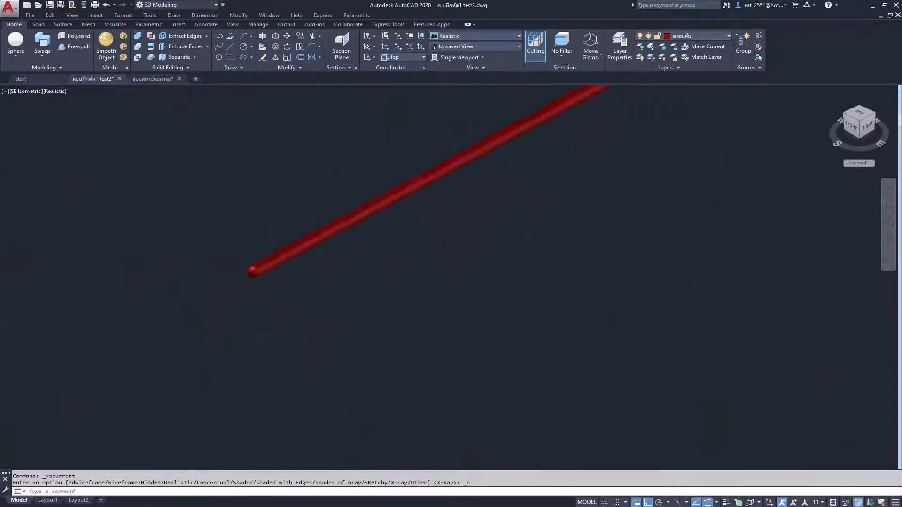
scroll(280, 244, down, 3)
mouse_move(281, 244)
middle_down()
mouse_move(271, 263)
mouse_move(362, 221)
mouse_move(502, 197)
middle_up()
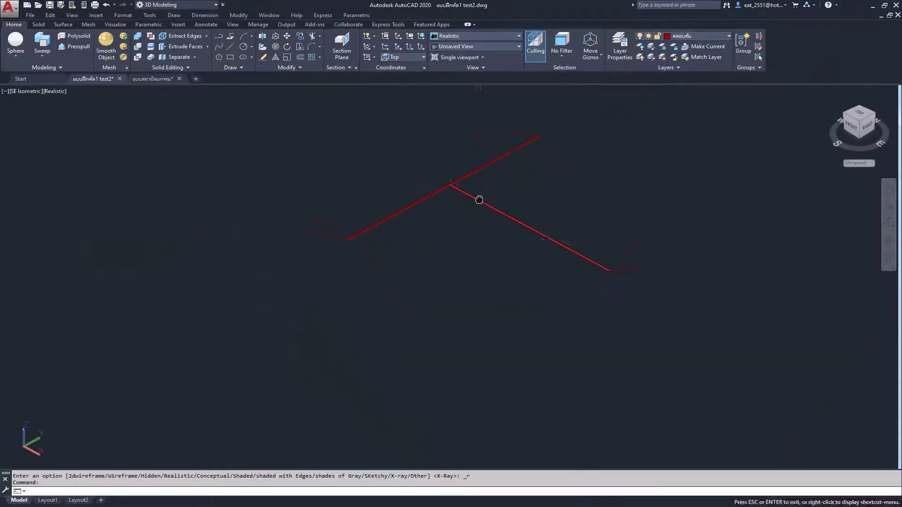
scroll(502, 197, up, 1)
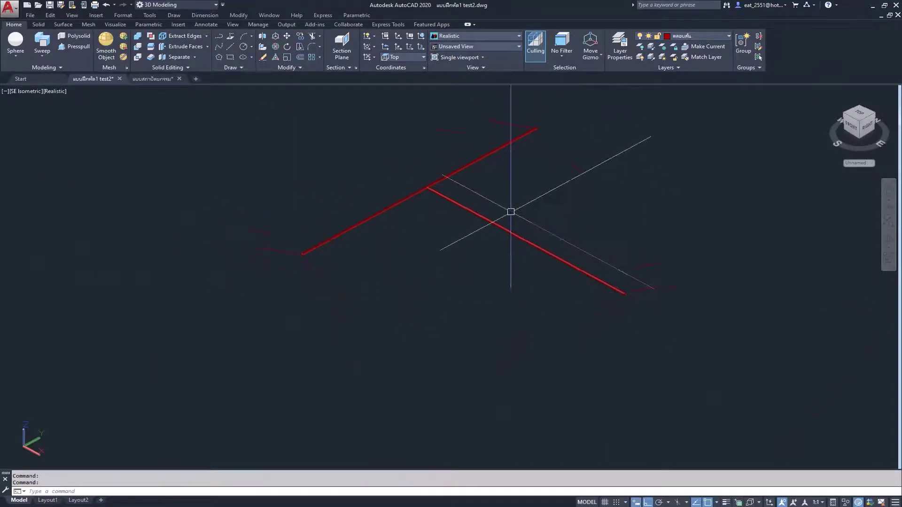
middle_drag(532, 266, 463, 223)
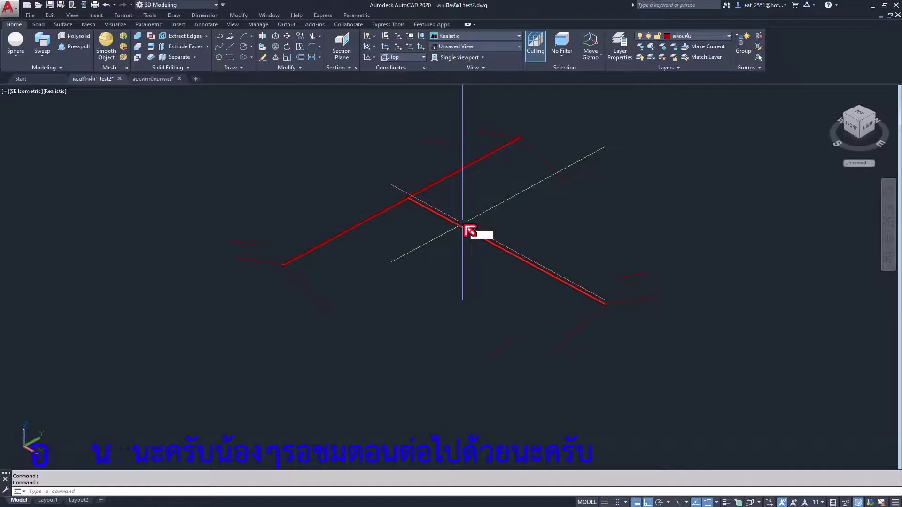
click(522, 208)
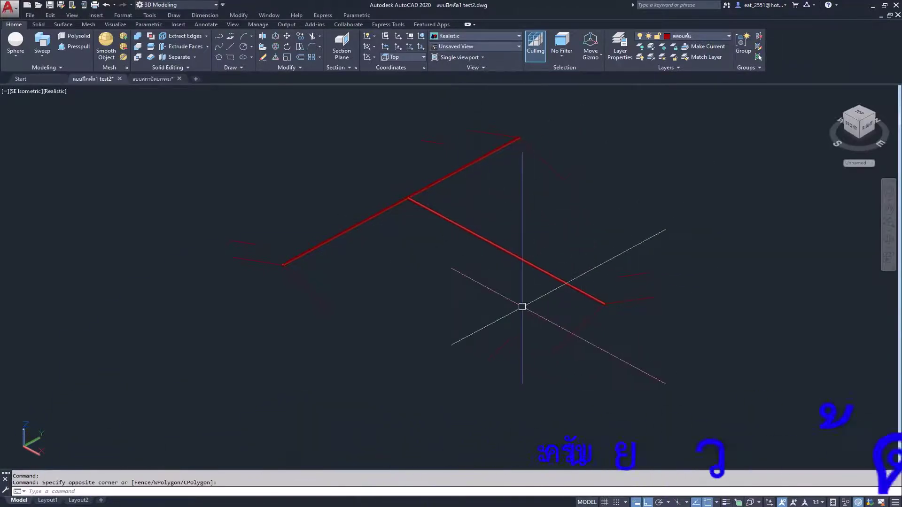